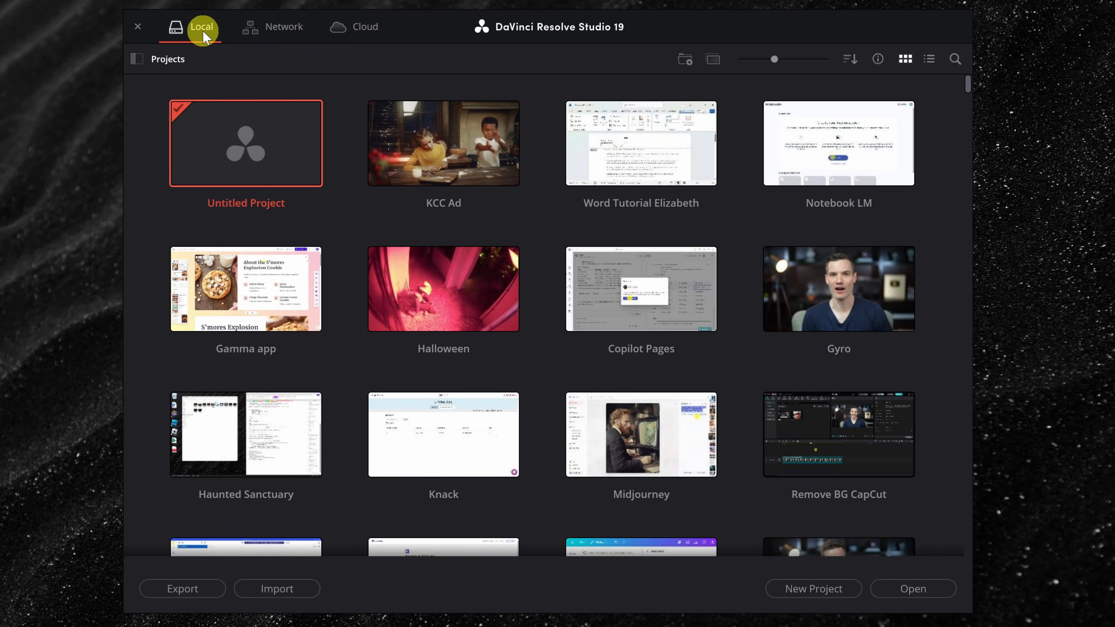
Step: Create a new project named Kevin Cookie Company Commercial
scroll(443, 281, down, 5)
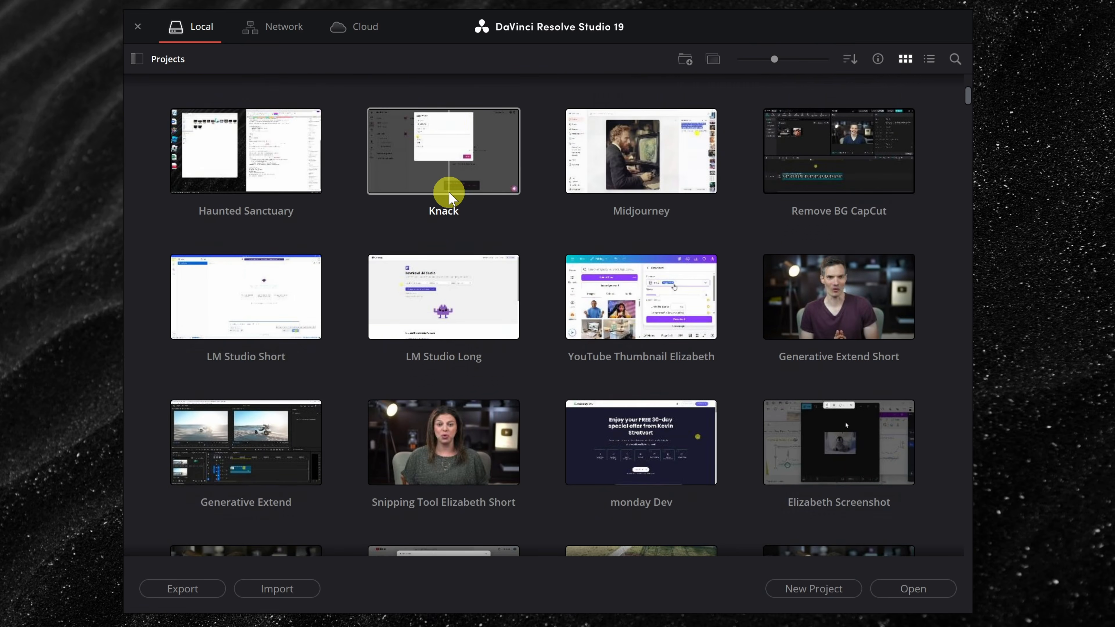
scroll(667, 228, up, 5)
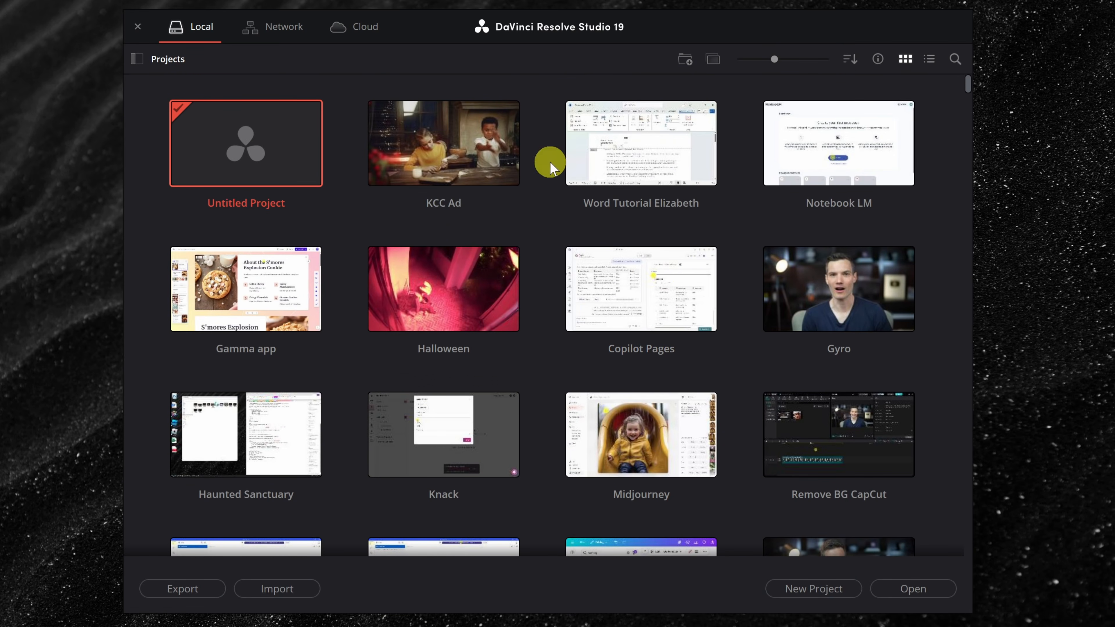
click(815, 588)
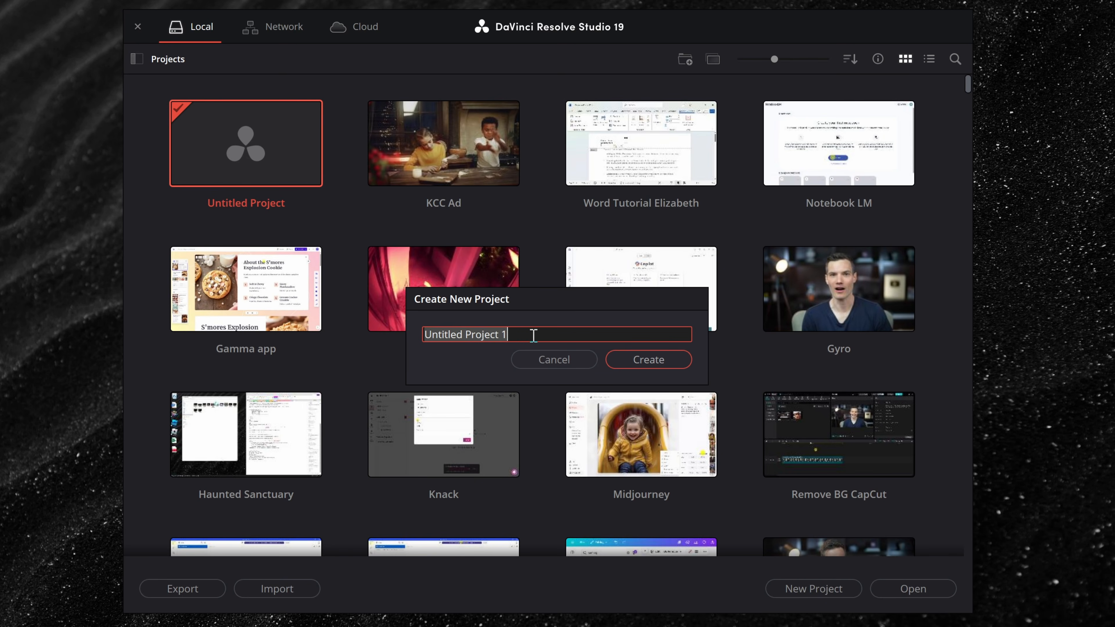
text(Kevin Cookie Company Commercial)
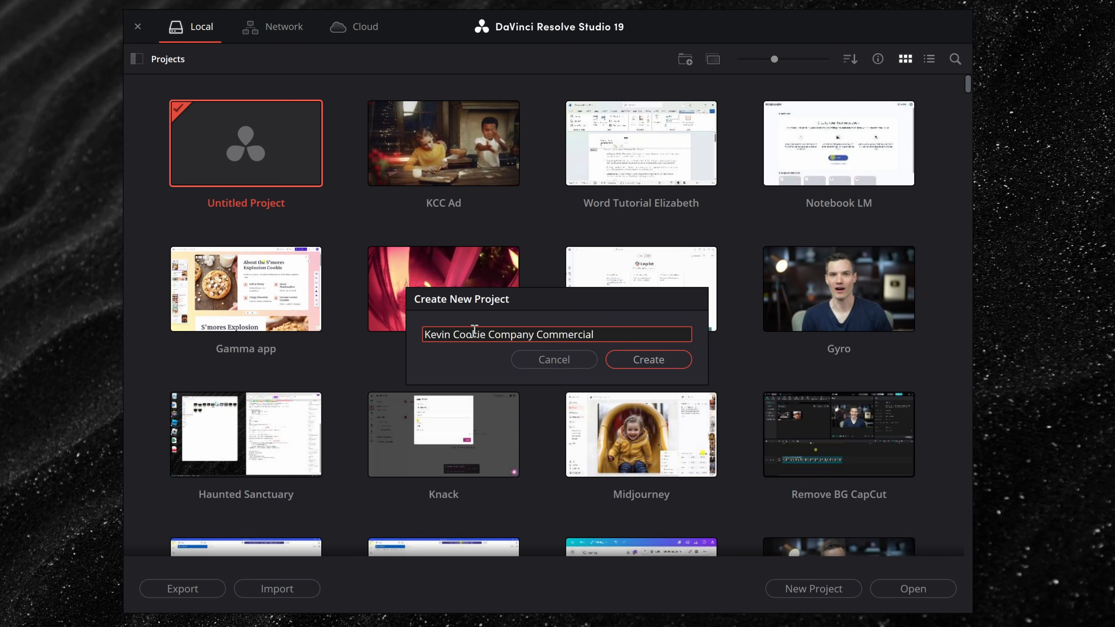
click(652, 360)
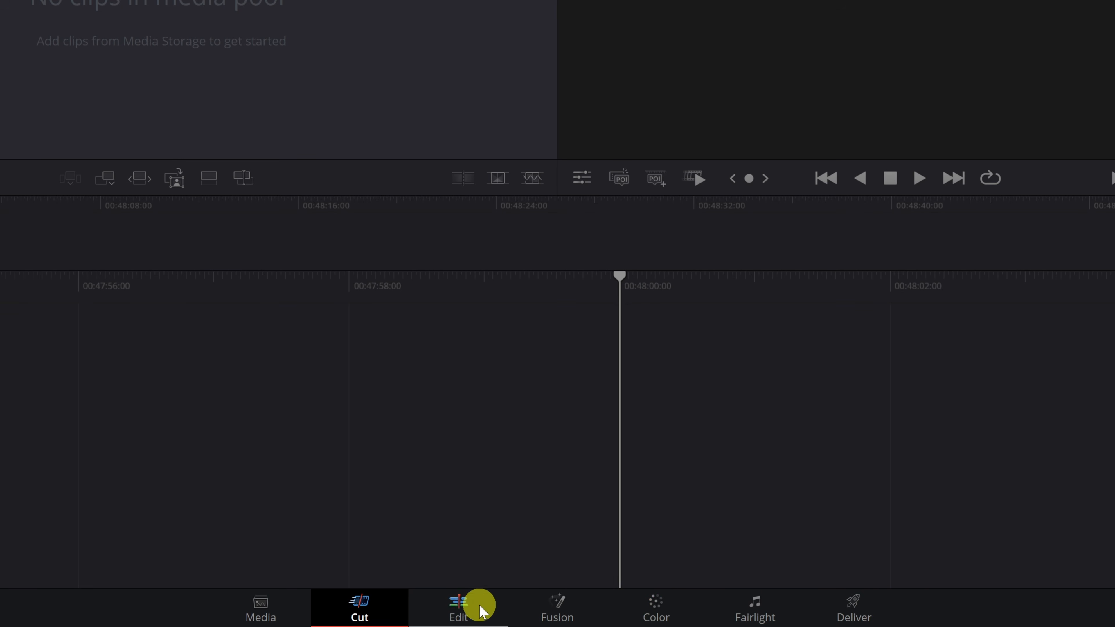
Step: Switch to the Edit page and reset the workspace UI layout
click(456, 609)
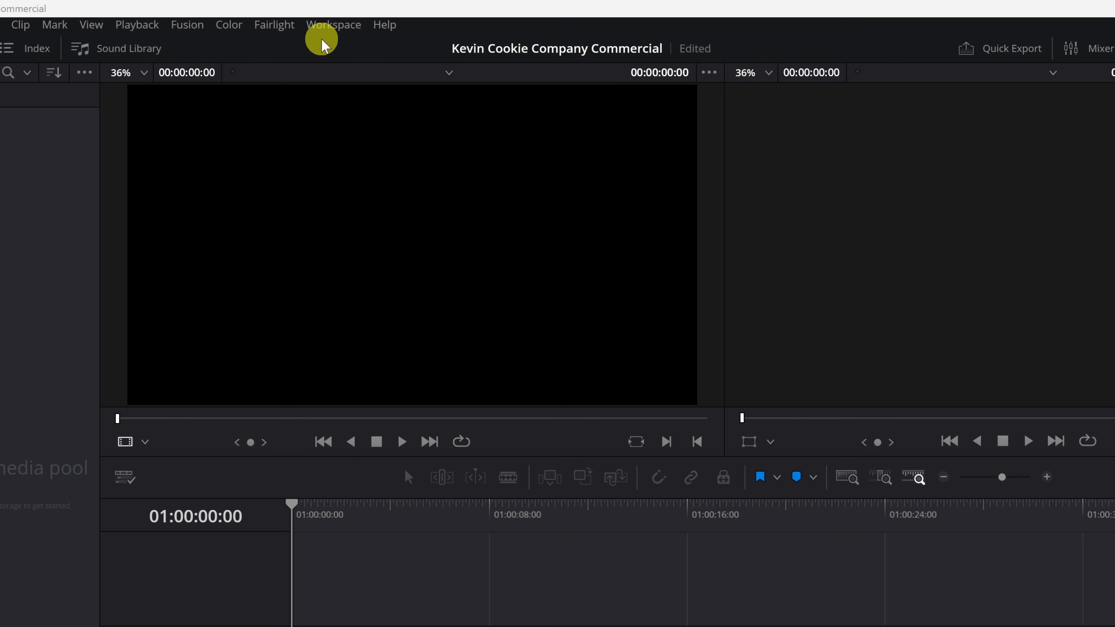
click(336, 26)
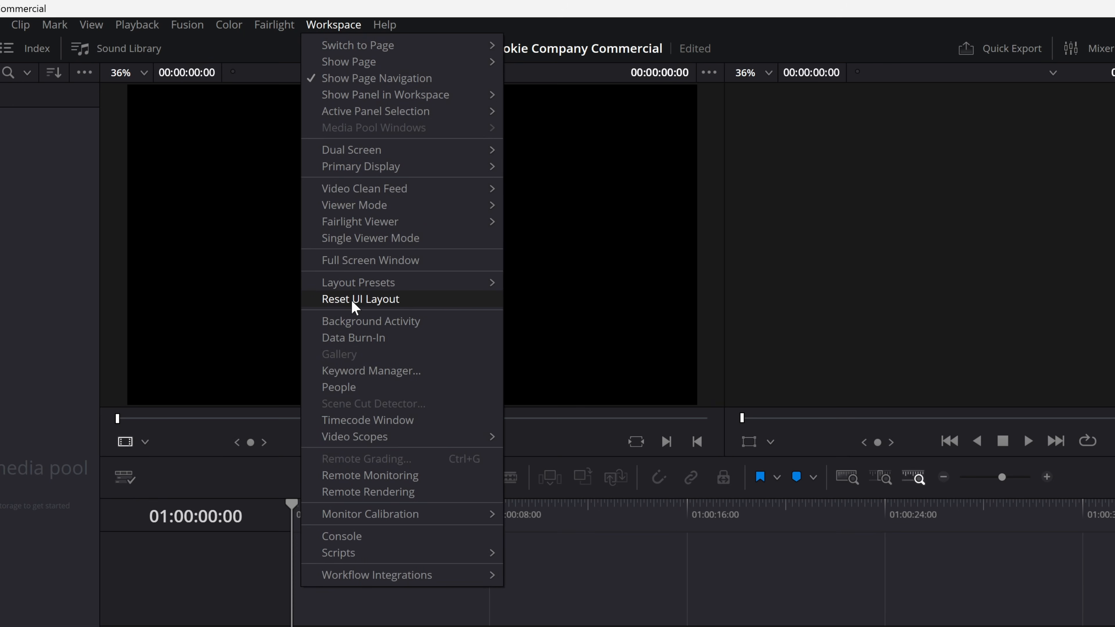
click(400, 300)
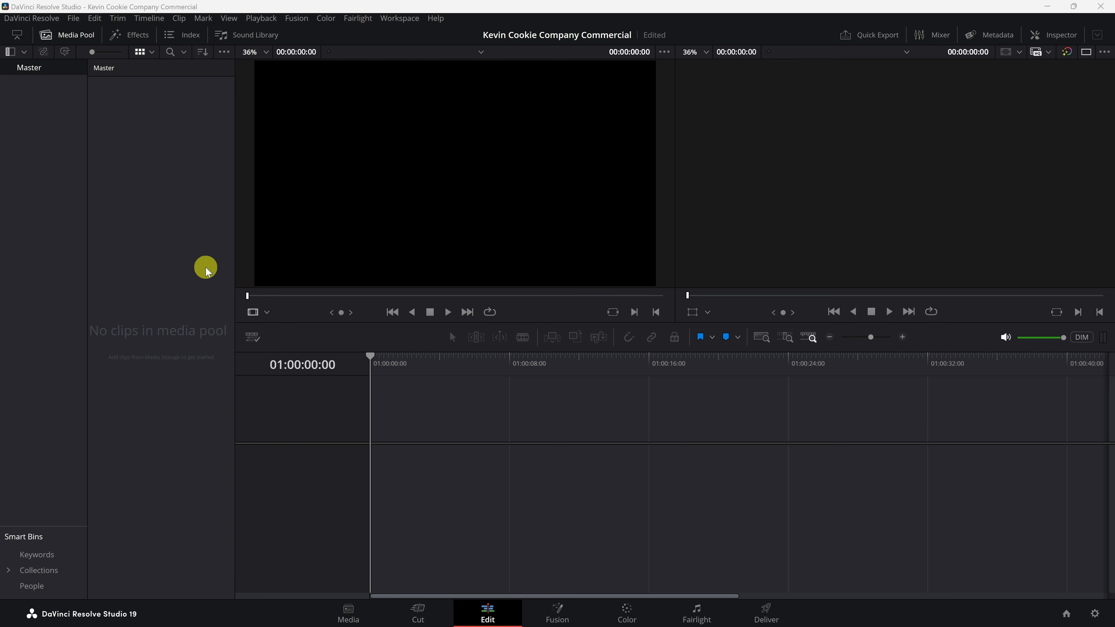
click(66, 38)
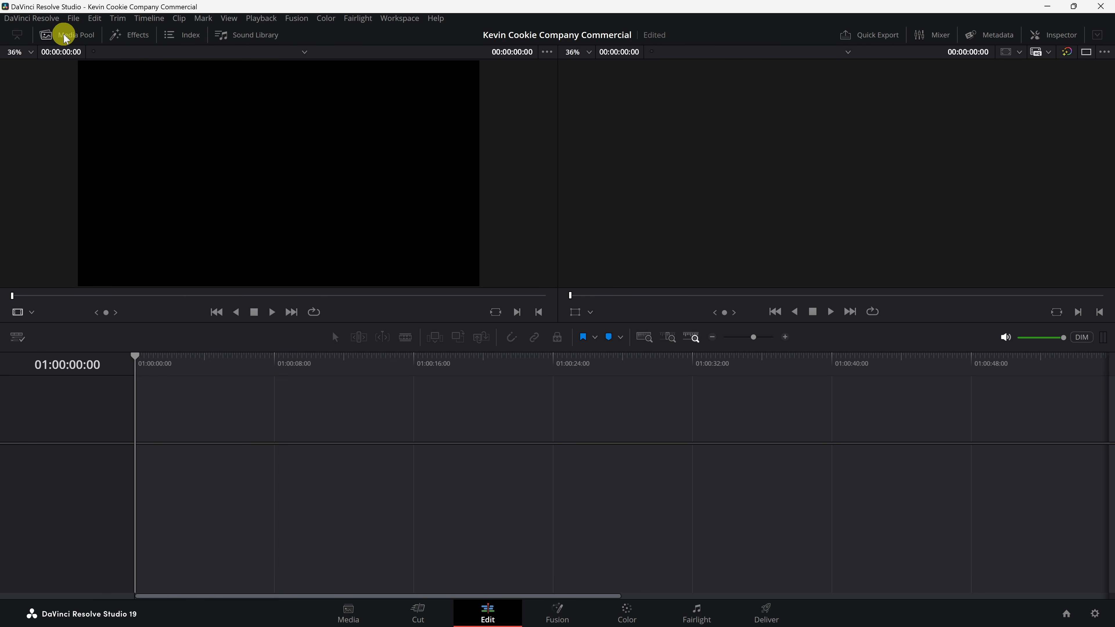
click(70, 40)
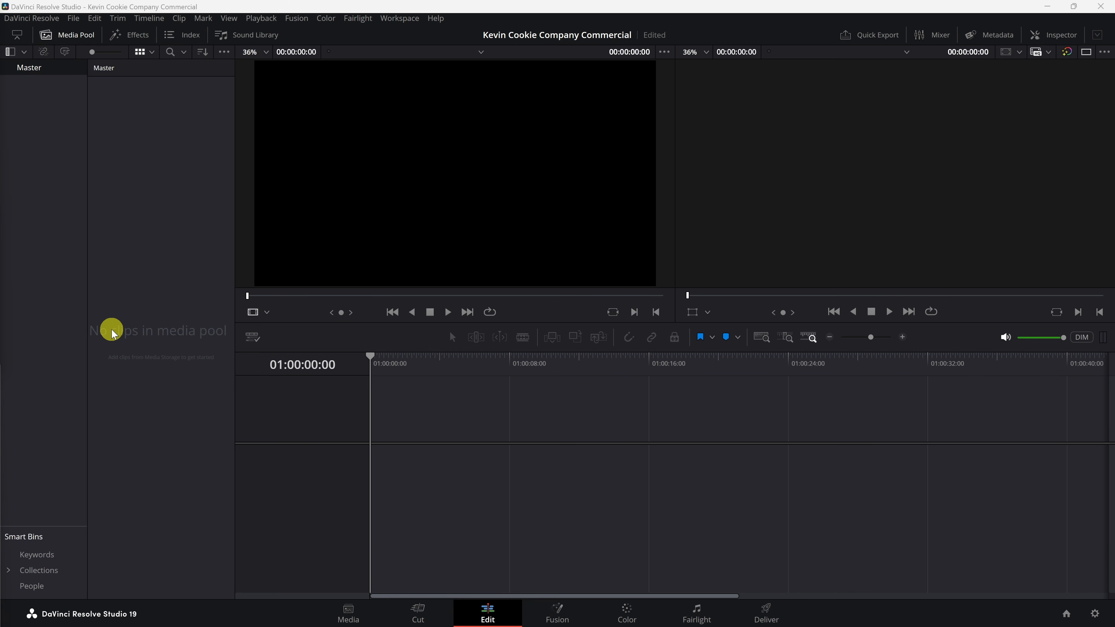
Step: Import all media files from the DaVinci Resolve folder into the media pool, changing the project frame rate to match
drag(1, 300, 599, 95)
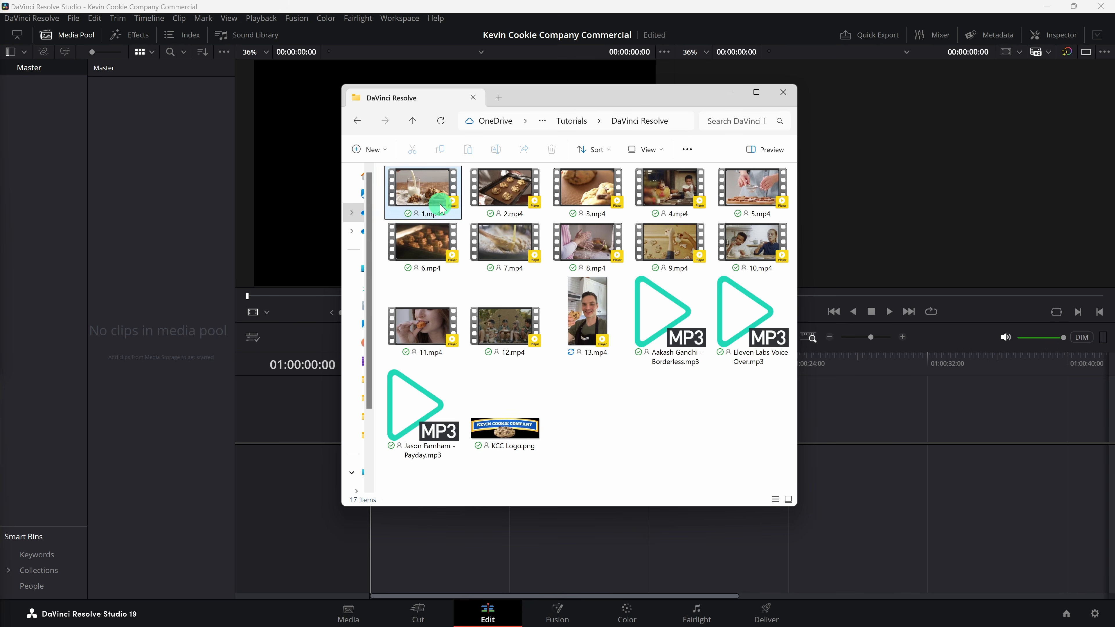
key(ctrl+a)
drag(507, 198, 129, 288)
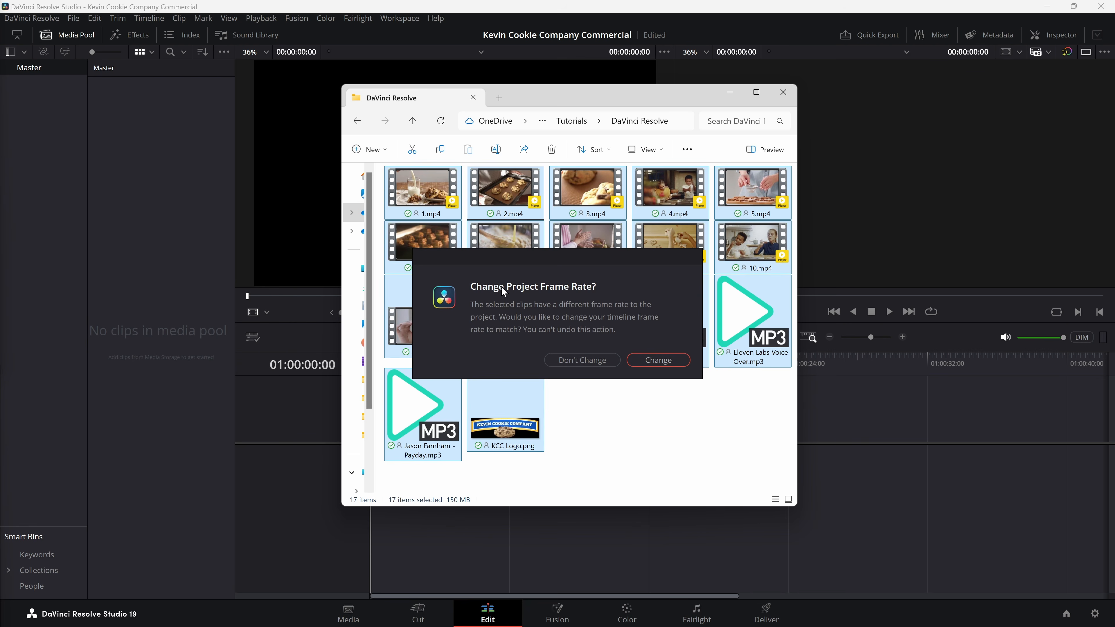
click(402, 184)
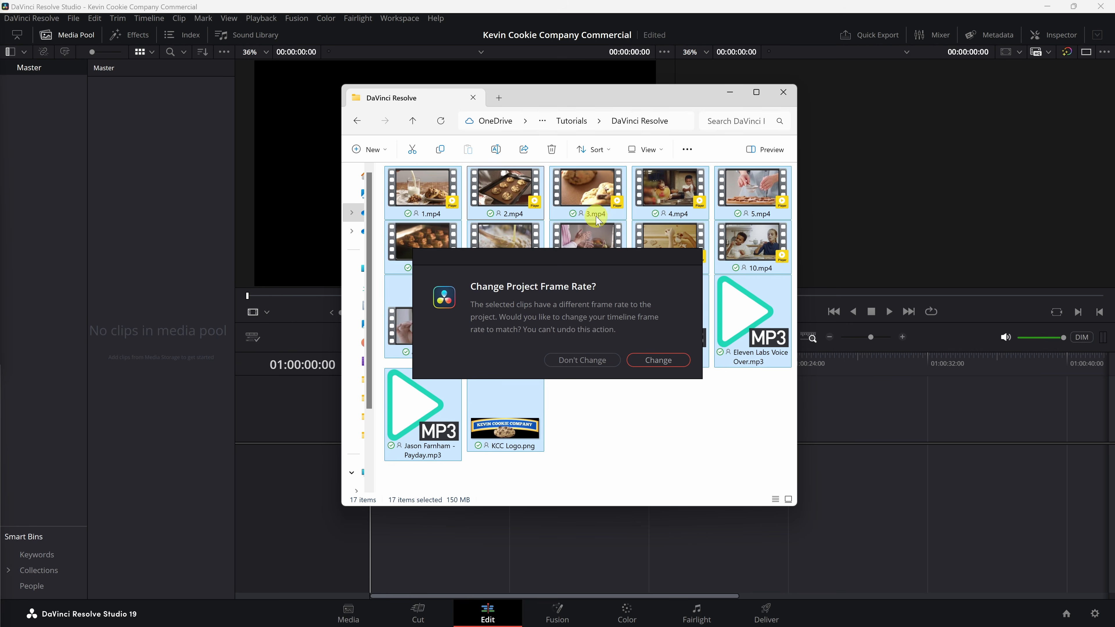
click(650, 359)
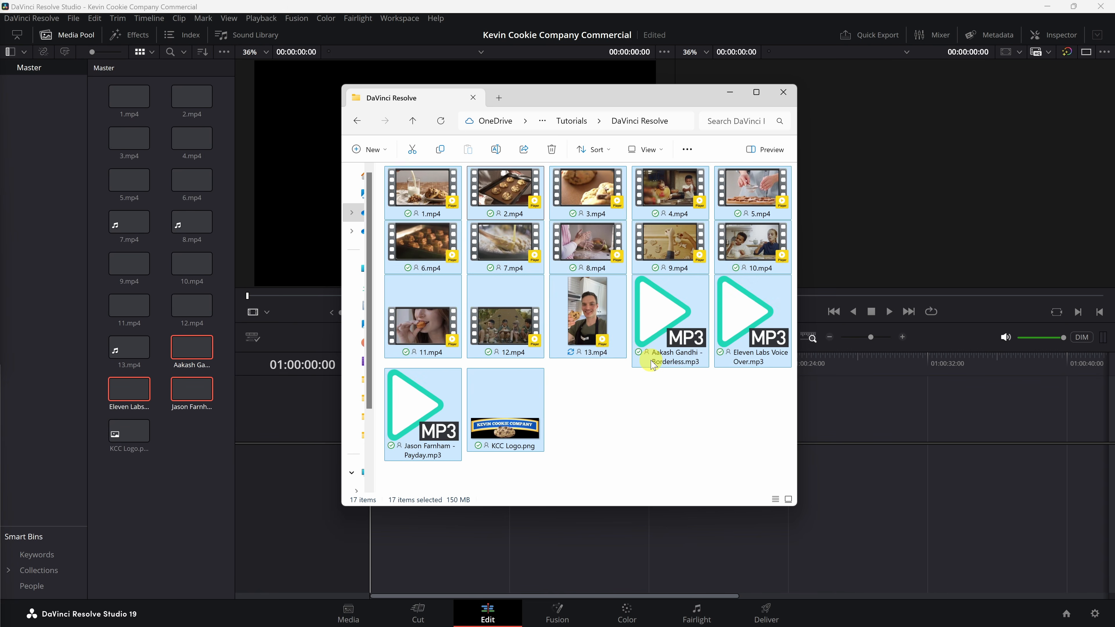
click(184, 458)
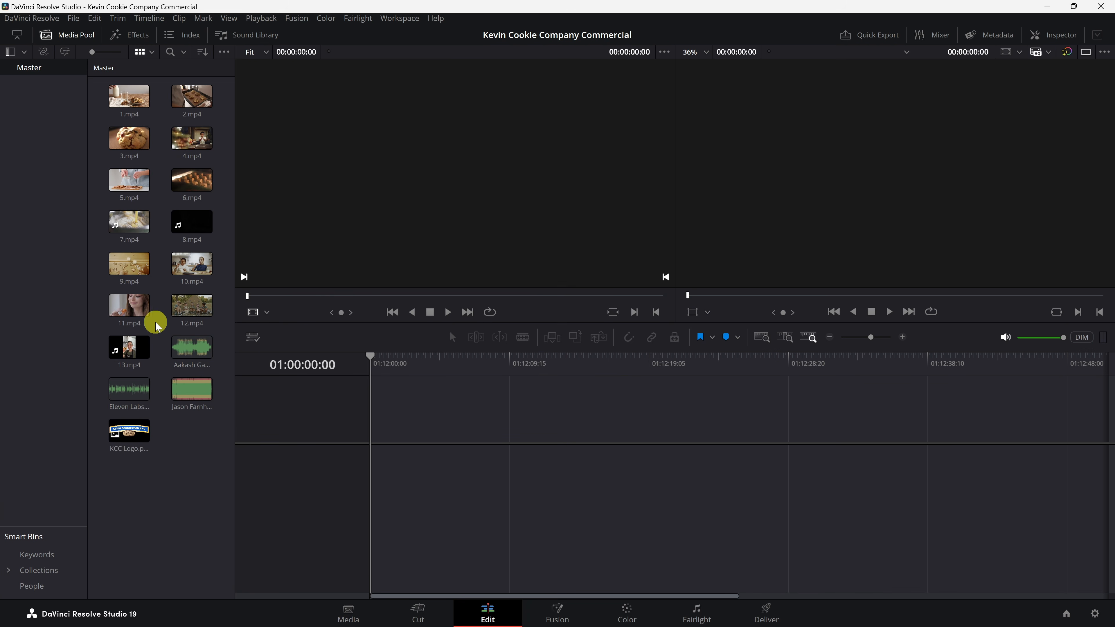
Step: Select clips 1.mp4 through 13.mp4 and generate proxy media for them
click(149, 91)
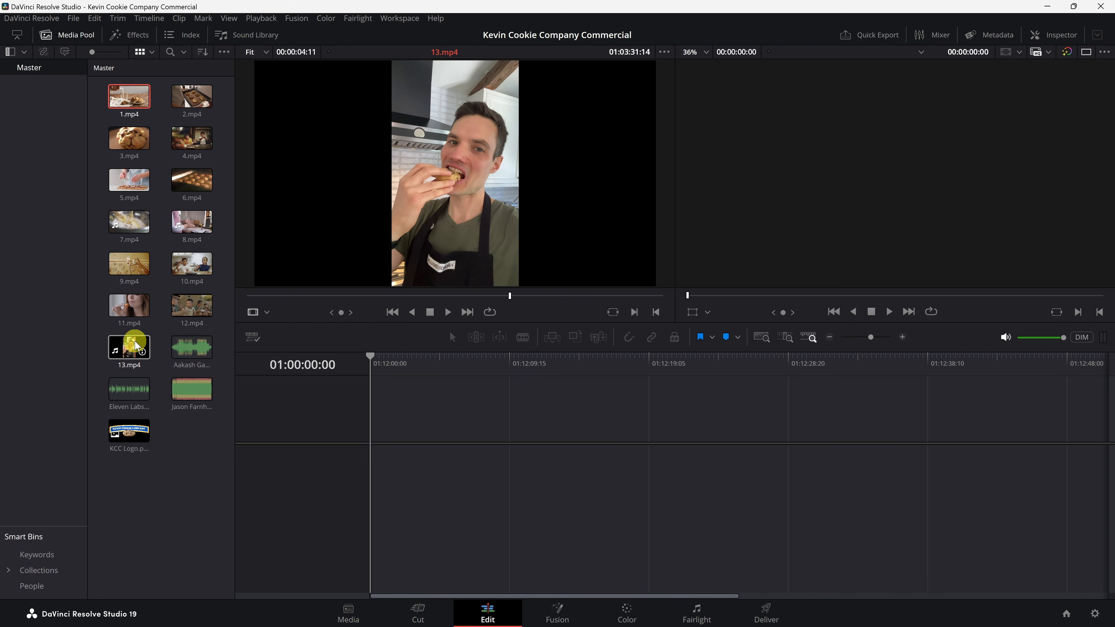
shift+click(135, 345)
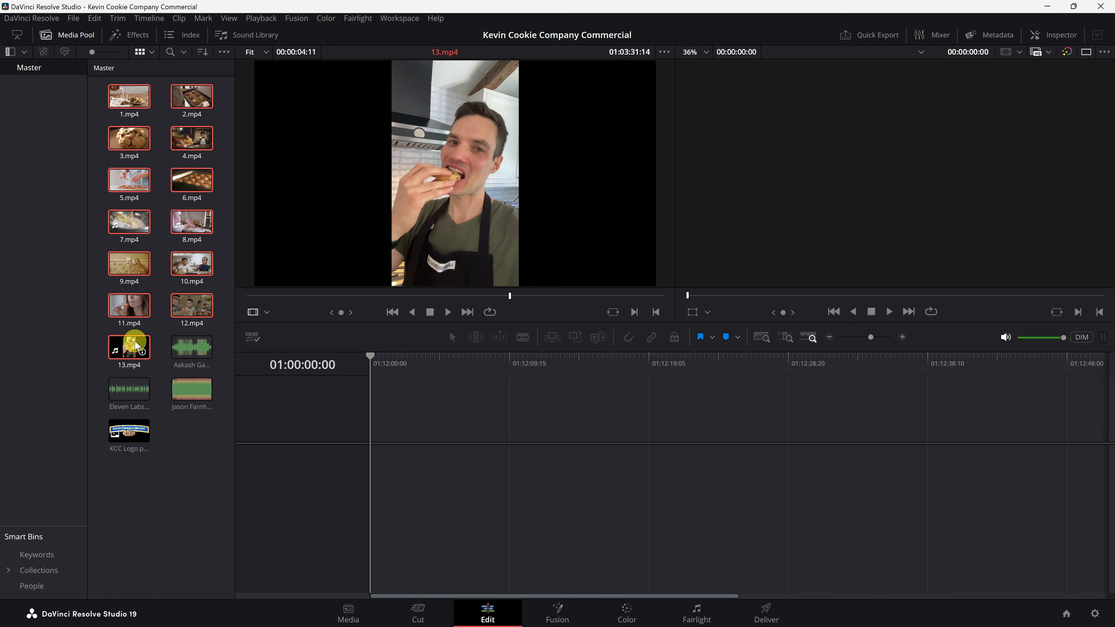
right_click(134, 303)
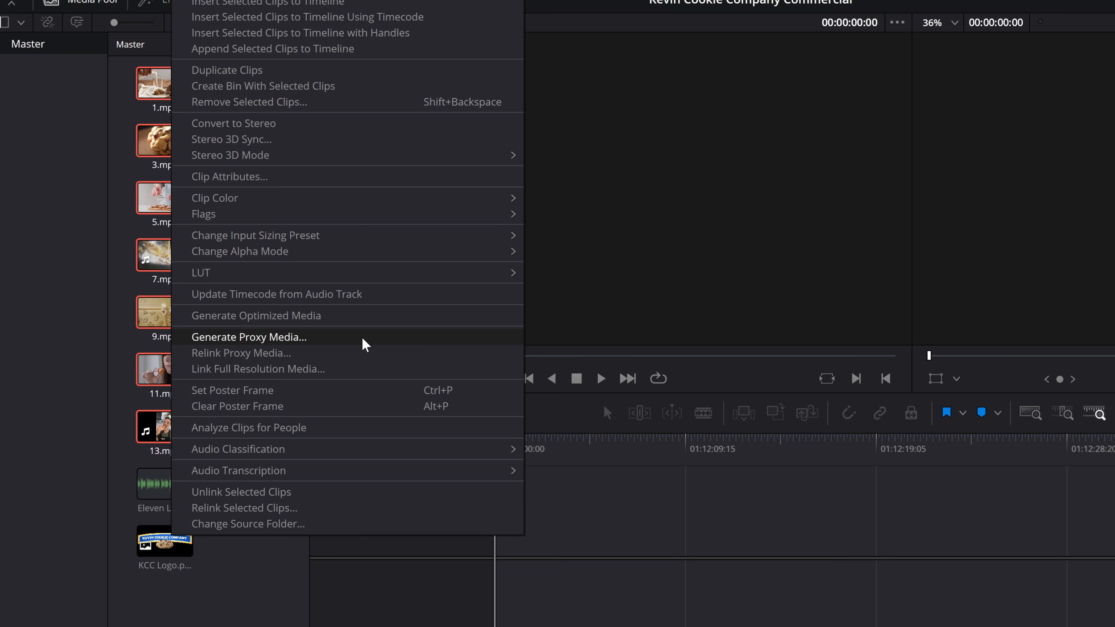
click(337, 336)
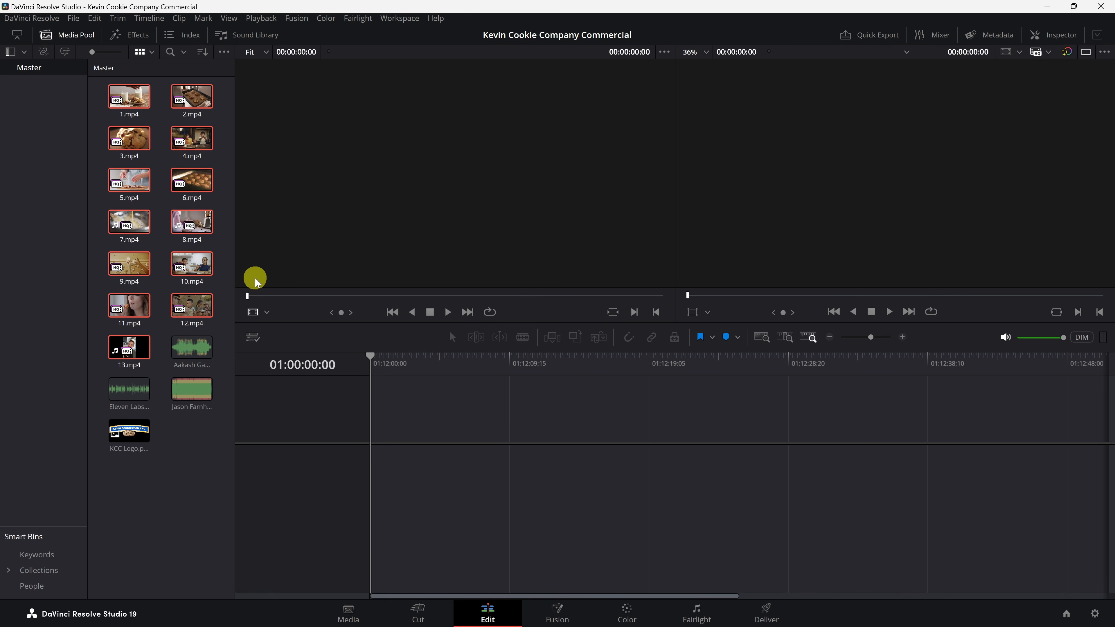
Step: Set playback proxy handling to Prefer Proxies
click(261, 18)
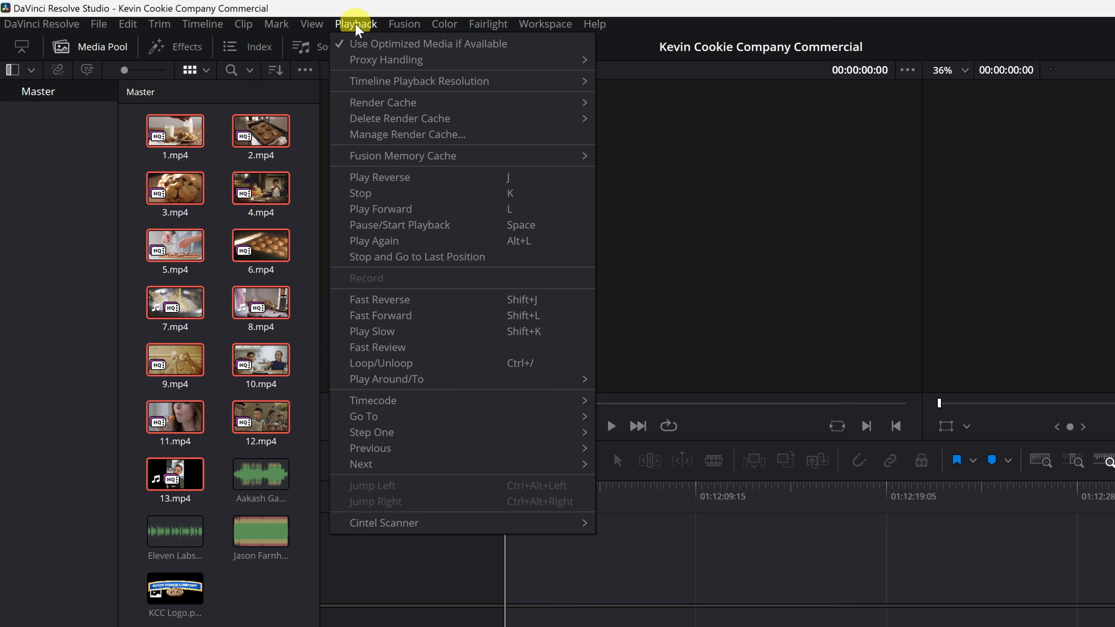
mouse_move(372, 66)
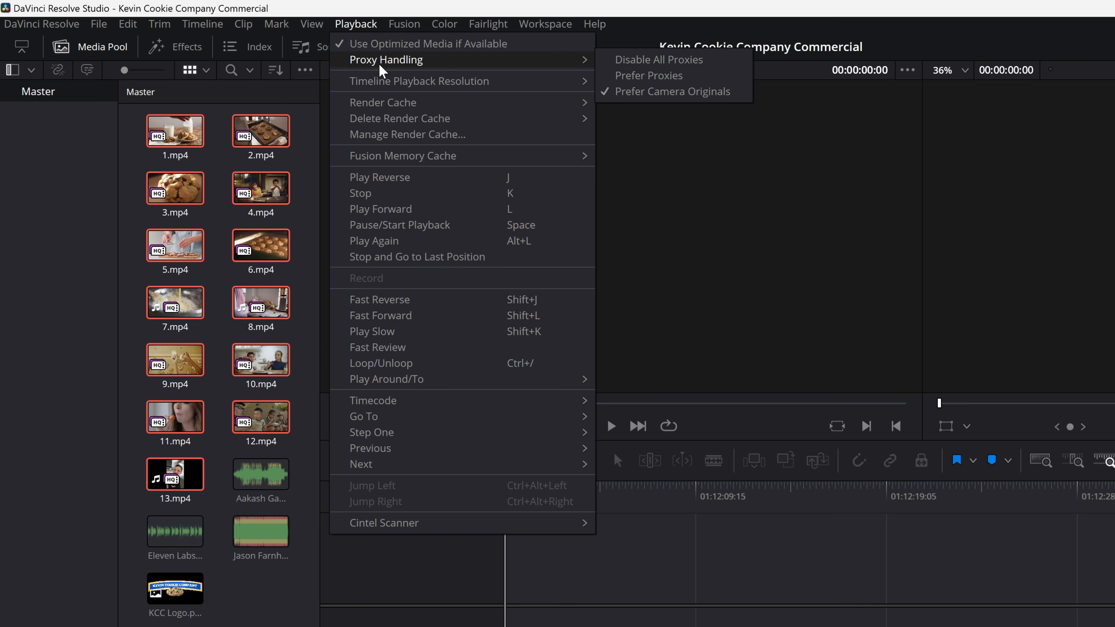
click(663, 77)
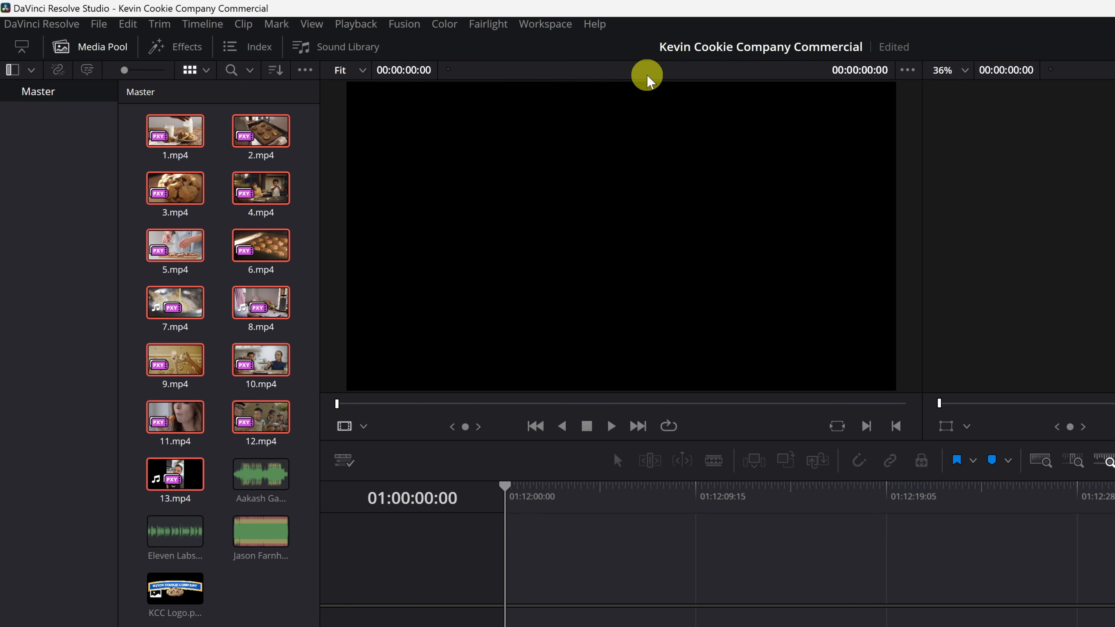
Step: Set the timeline playback resolution to Quarter
click(372, 26)
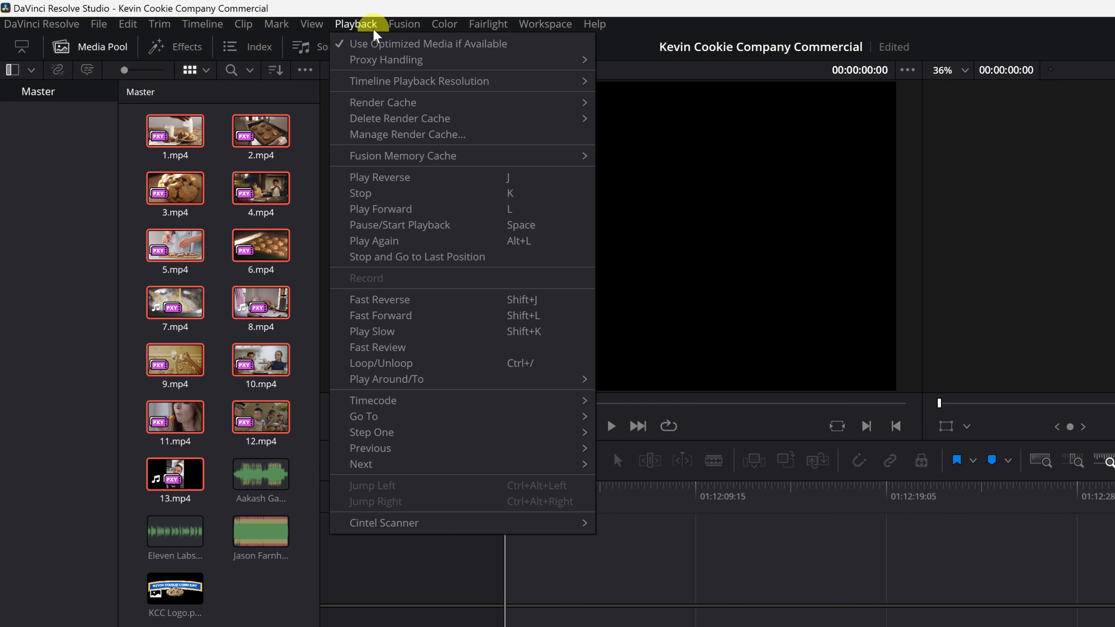
mouse_move(378, 89)
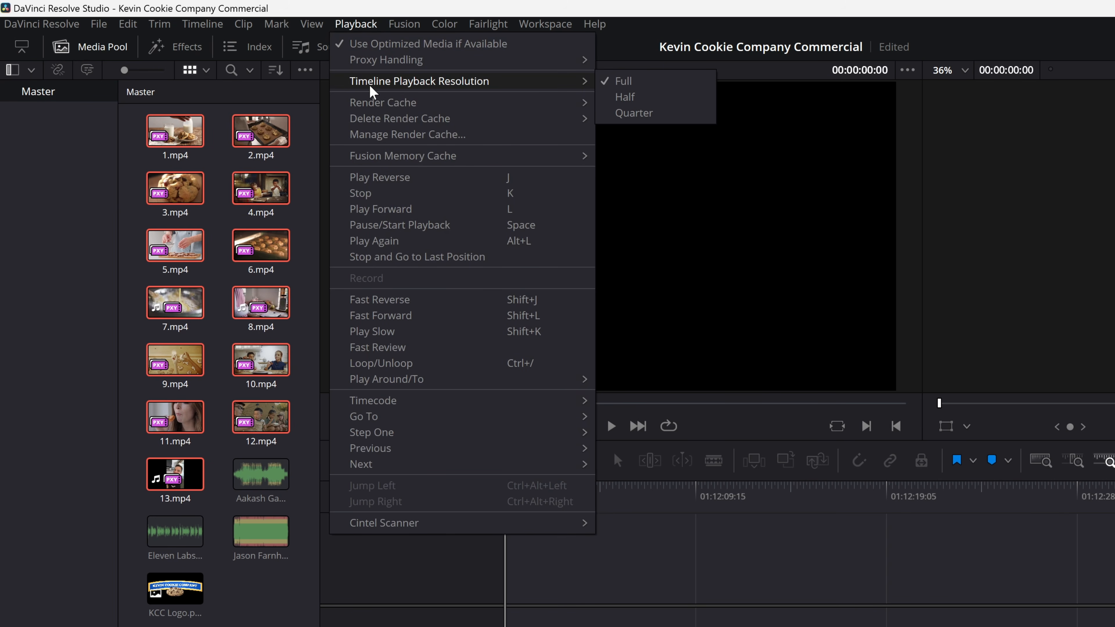
click(664, 115)
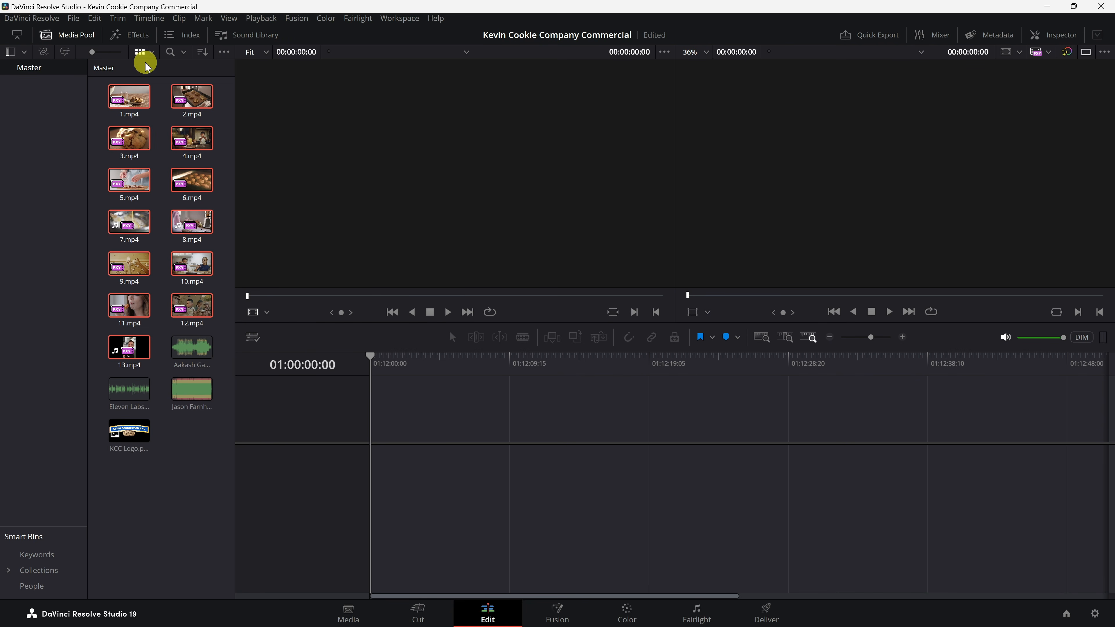
Step: Preview clip 1.mp4 in the source viewer by scrubbing through it and playing it
click(115, 100)
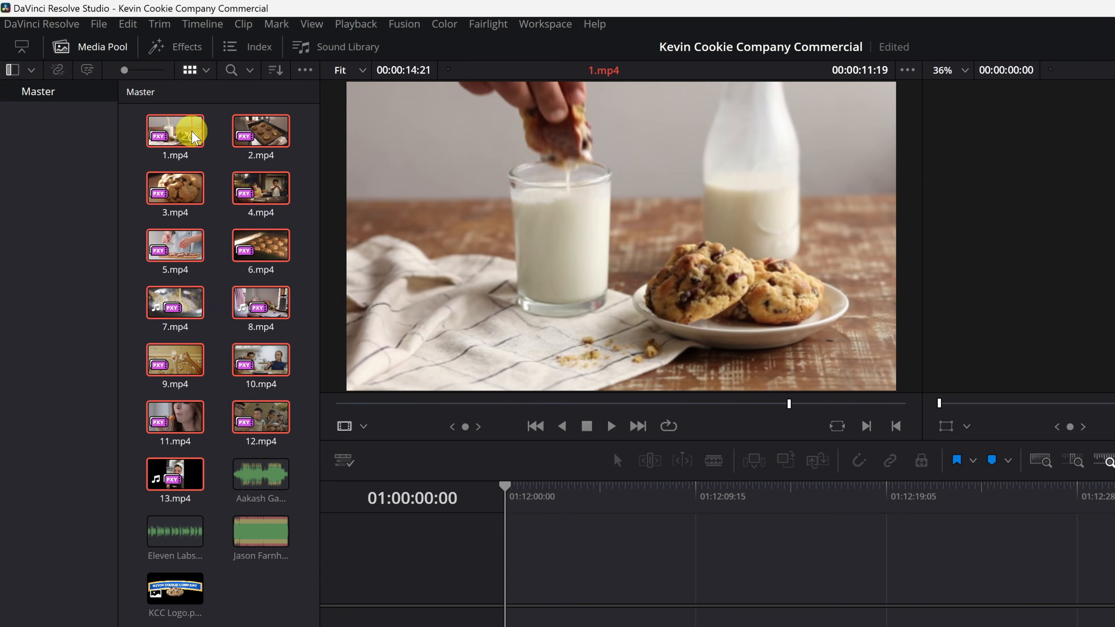
drag(194, 139, 874, 342)
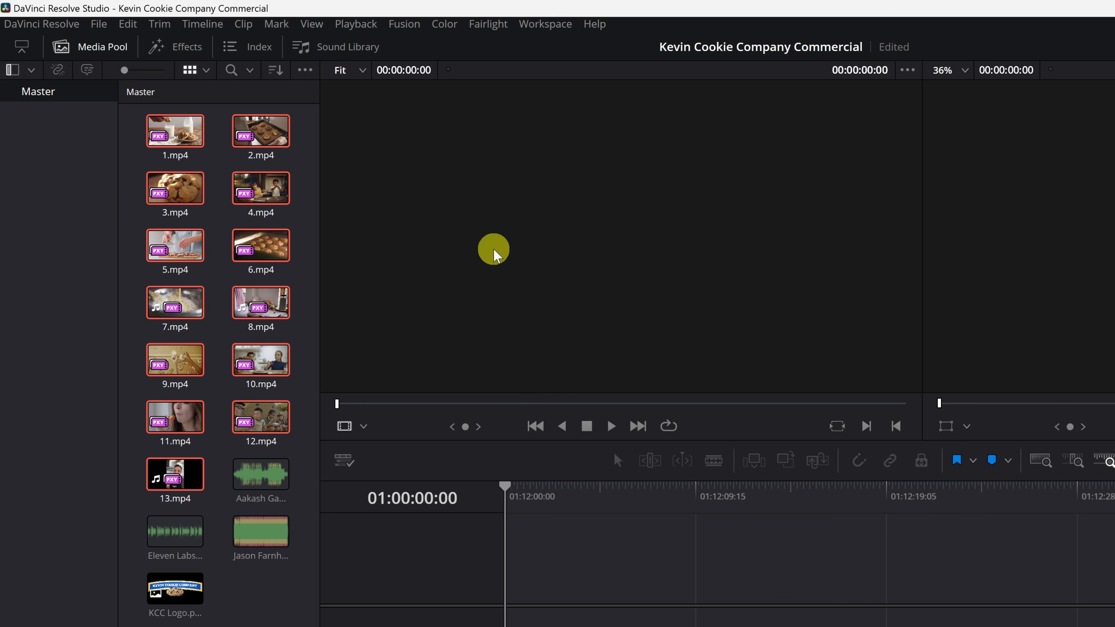
click(178, 132)
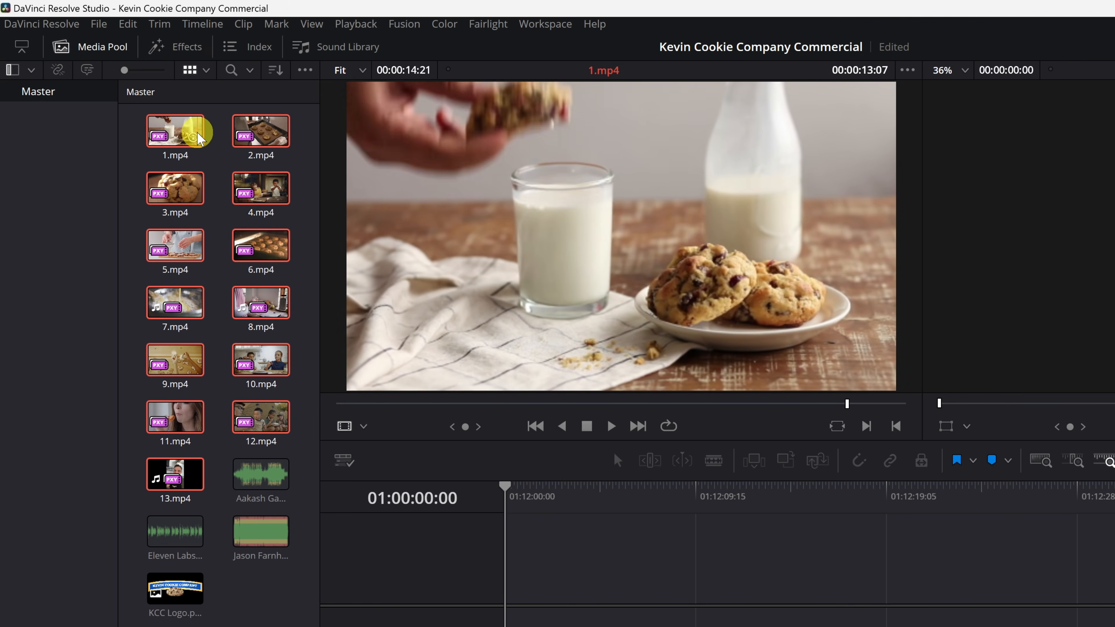
click(175, 132)
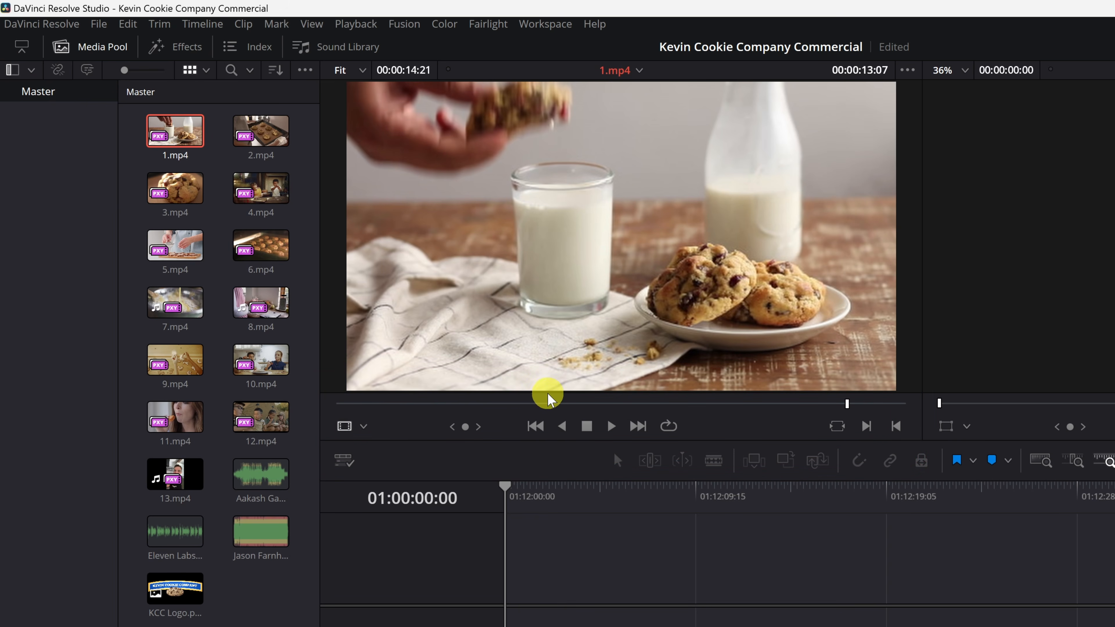
click(536, 404)
drag(533, 406, 511, 413)
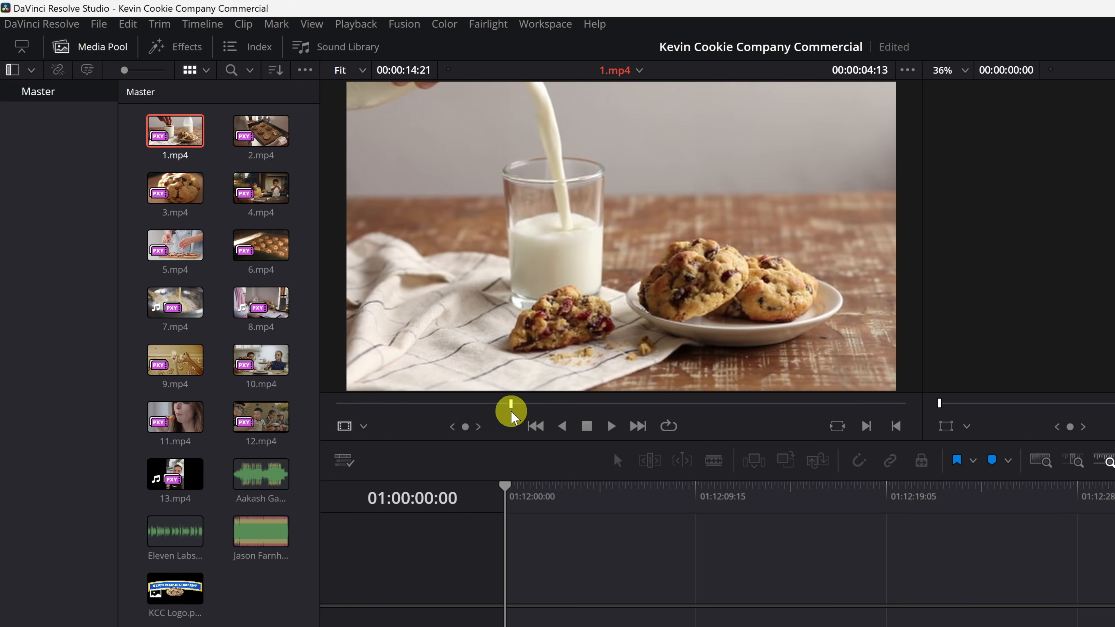
click(612, 427)
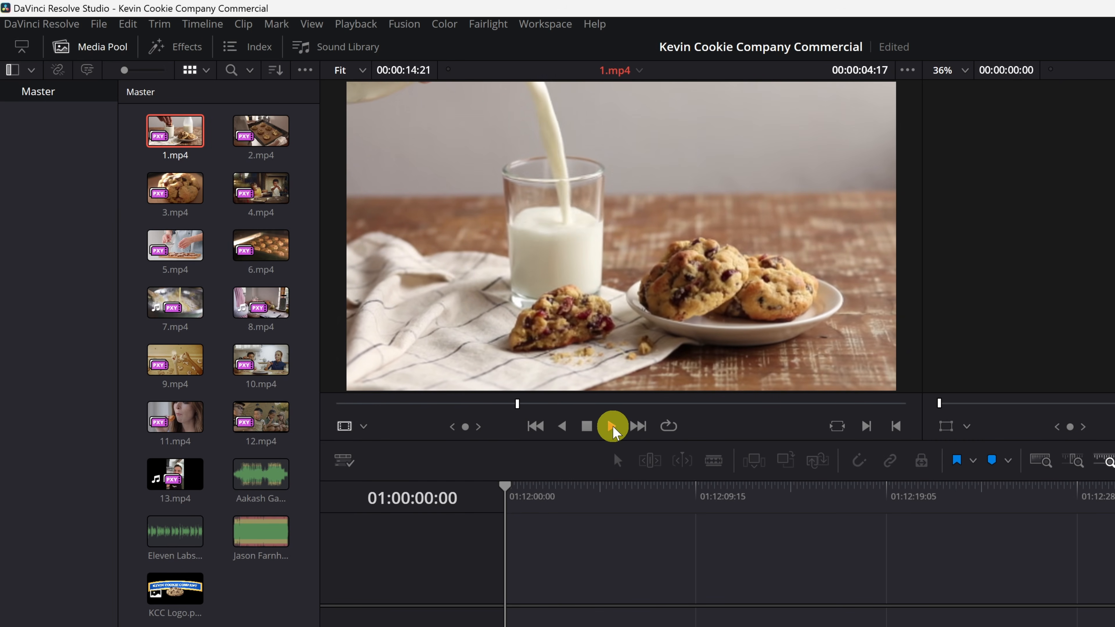
click(587, 426)
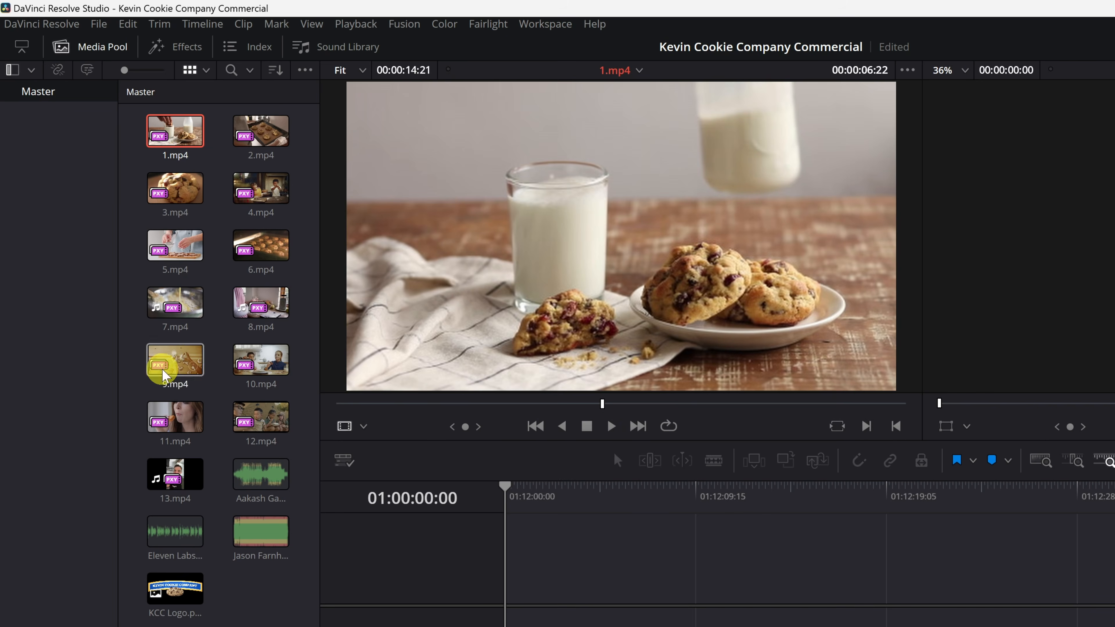
Step: Preview other media pool items, including 9.mp4, the Aakash Gandhi music track and the KCC Logo image
click(175, 364)
click(175, 369)
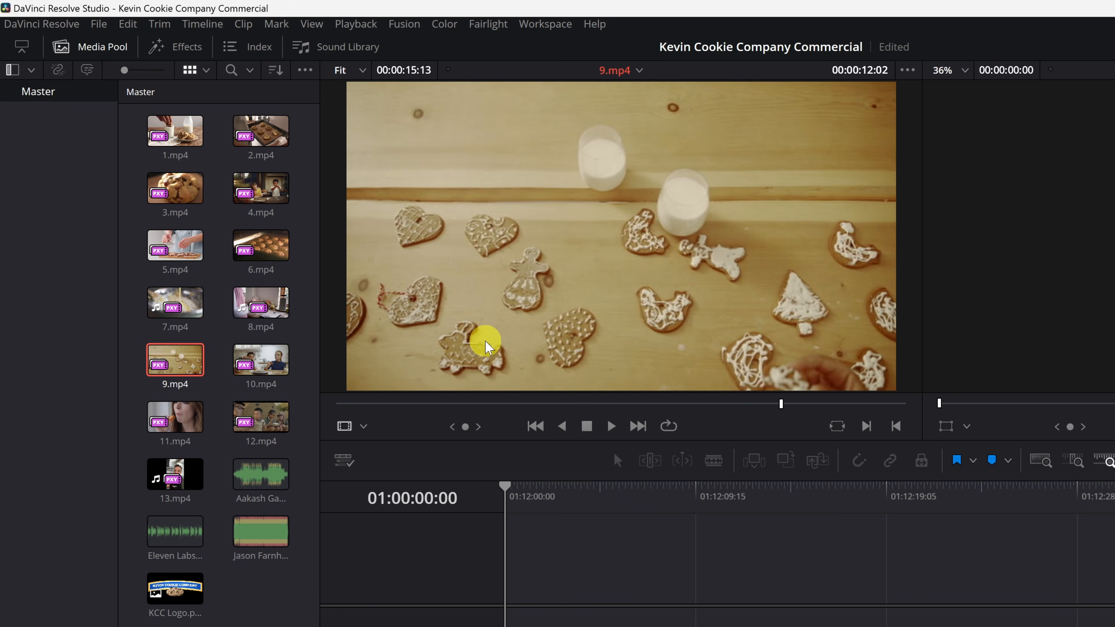
click(258, 480)
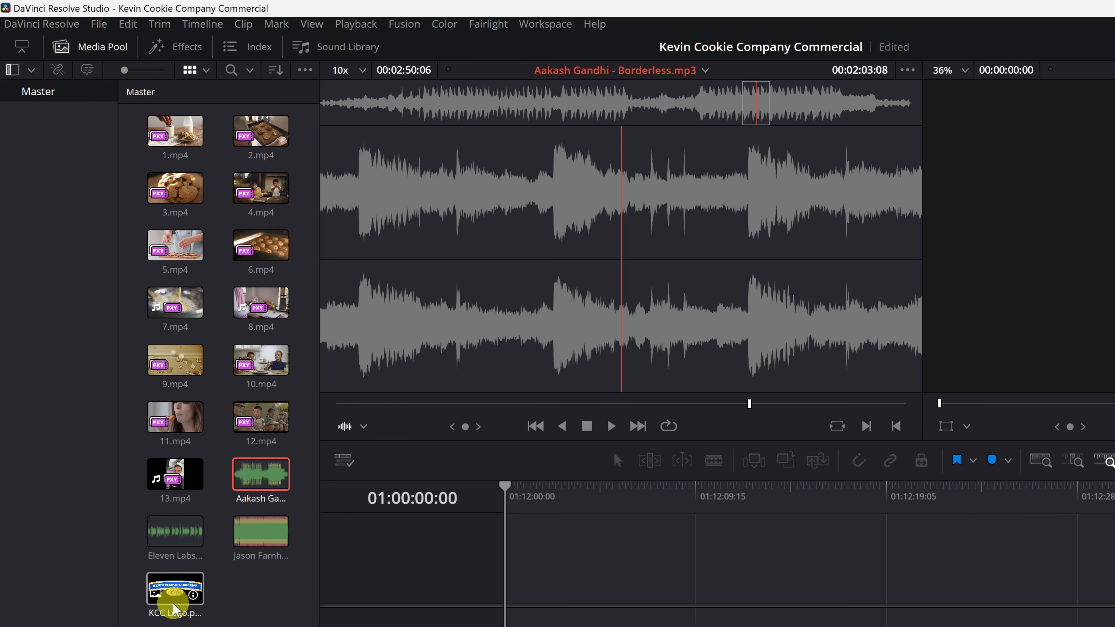
click(176, 593)
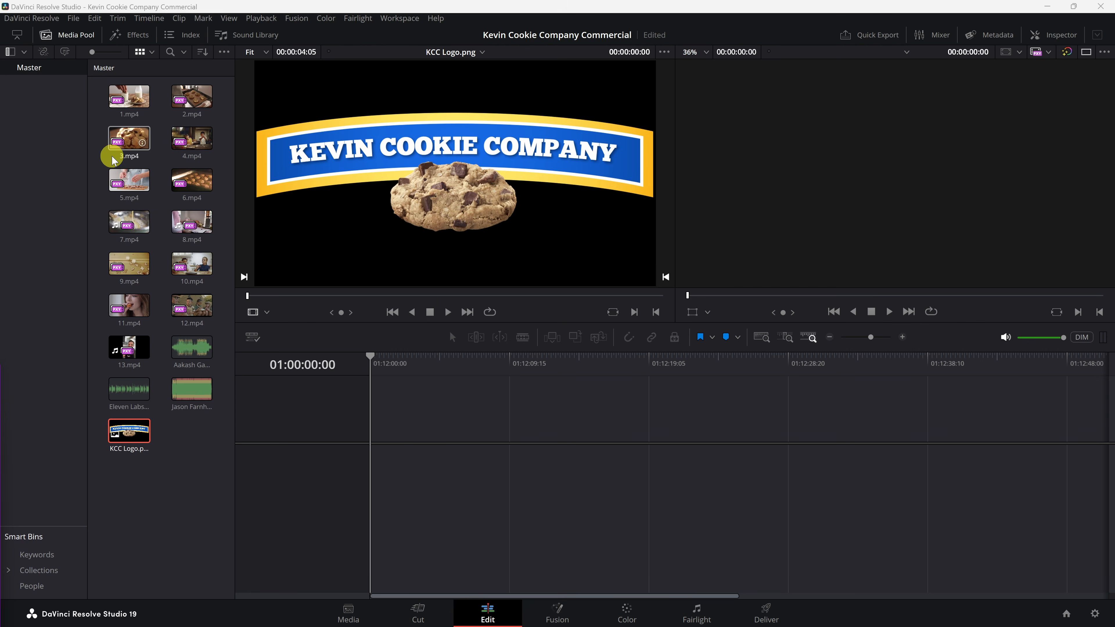
click(144, 313)
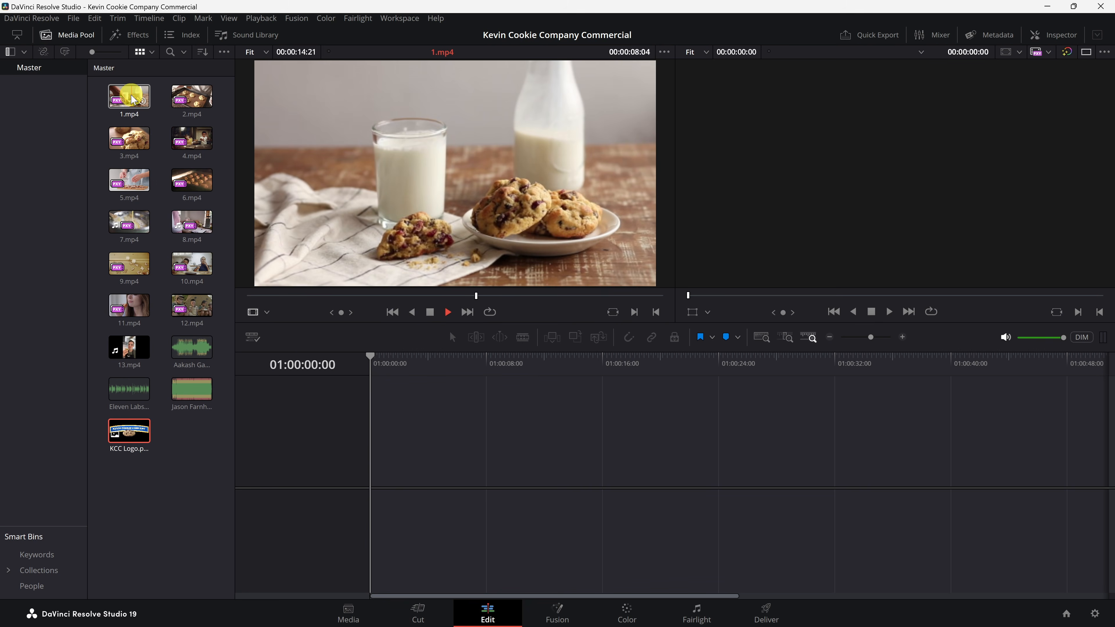
Step: Create a timeline by placing 1.mp4, 7.mp4 and 2.mp4 in sequence on the video track
drag(132, 98, 374, 479)
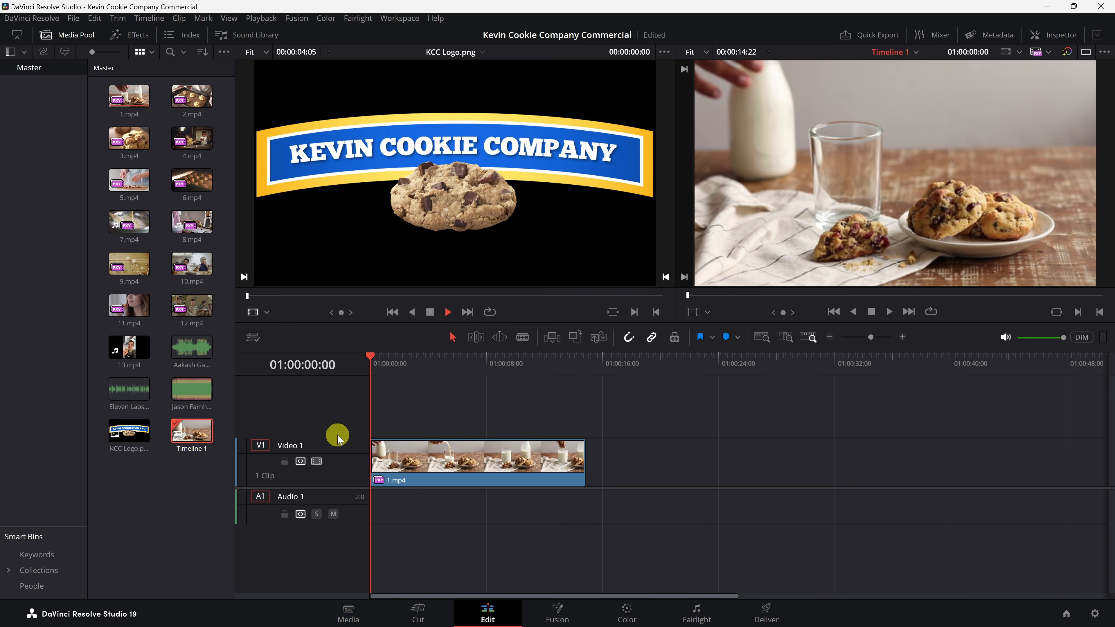
drag(129, 222, 589, 492)
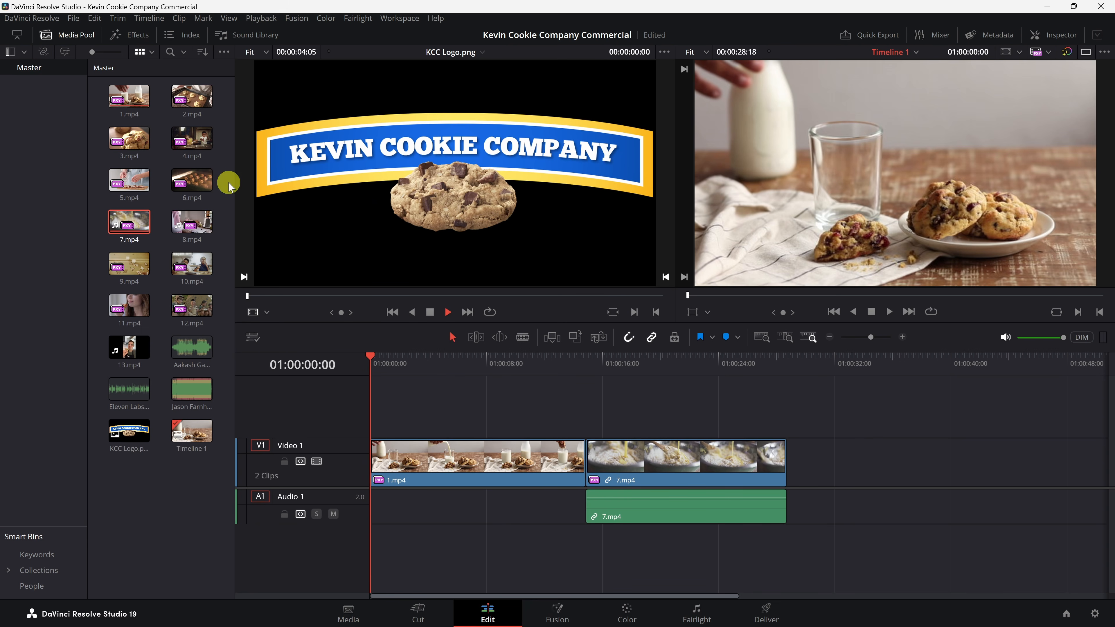
drag(192, 97, 790, 482)
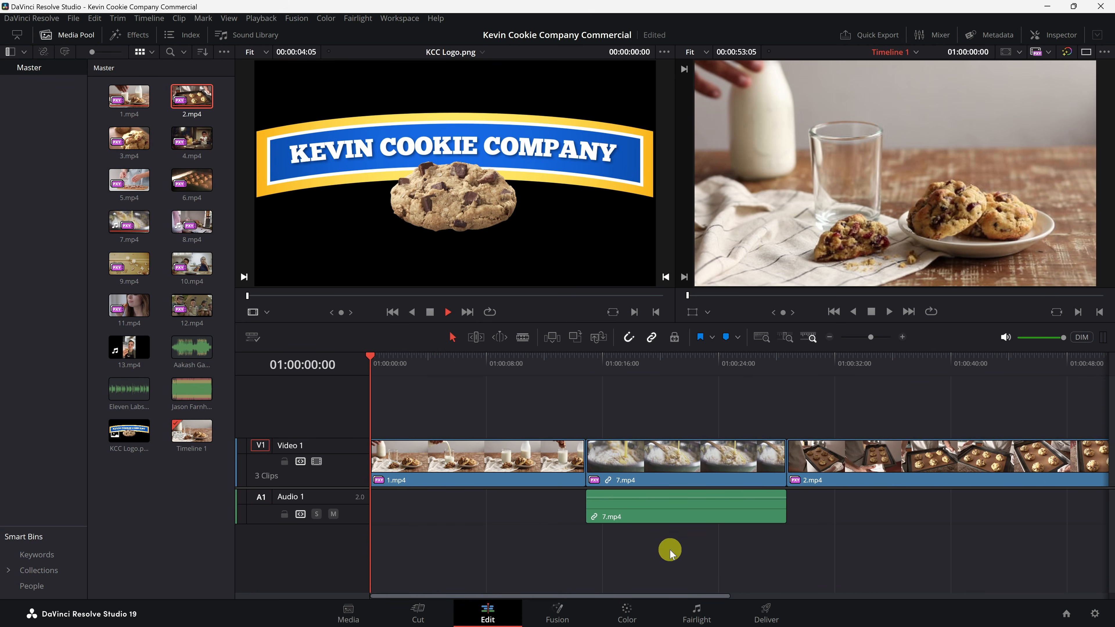
Step: Select clips 3.mp4 through 6.mp4 and append them together to the end of the timeline
drag(652, 598, 949, 596)
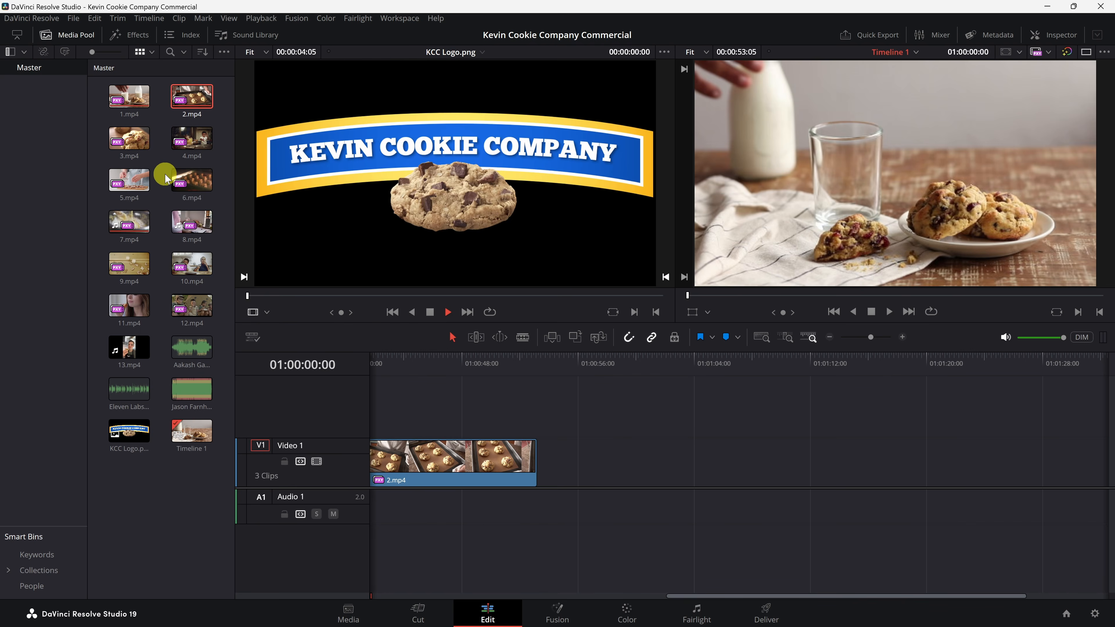
click(129, 138)
shift+click(193, 188)
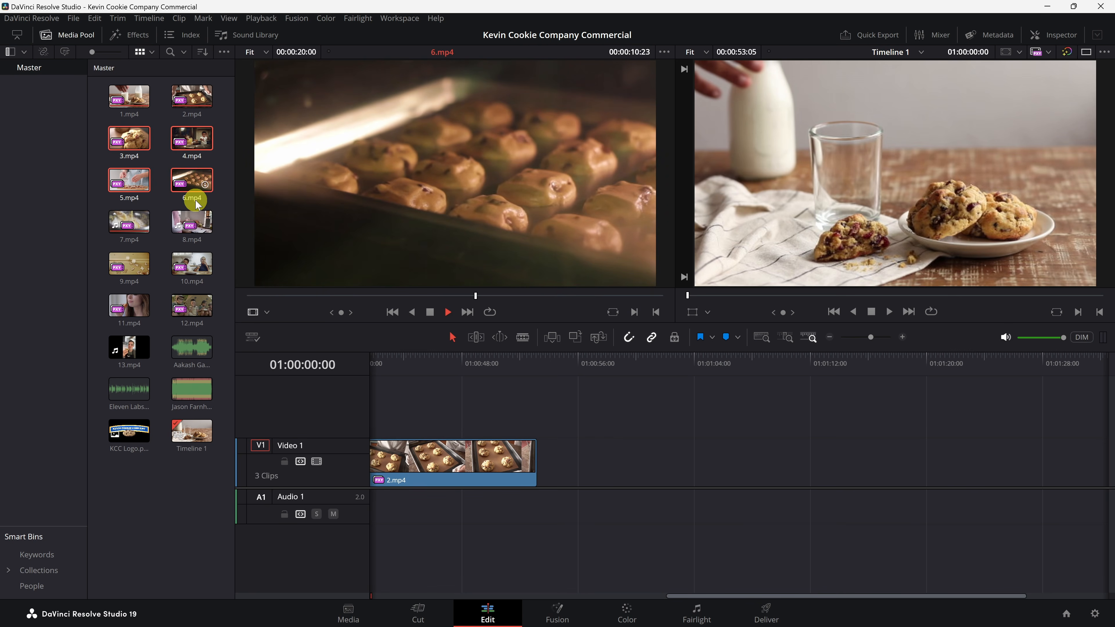
drag(189, 180, 544, 476)
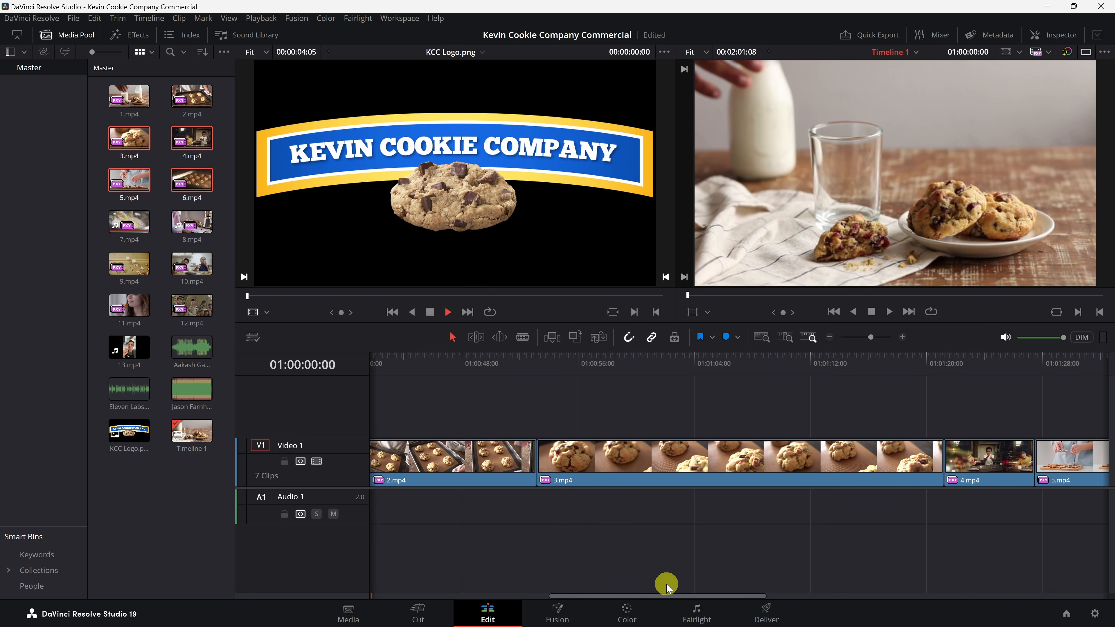
Step: Load 10.mp4 in the source viewer and add it to the end of the timeline
drag(667, 596, 883, 590)
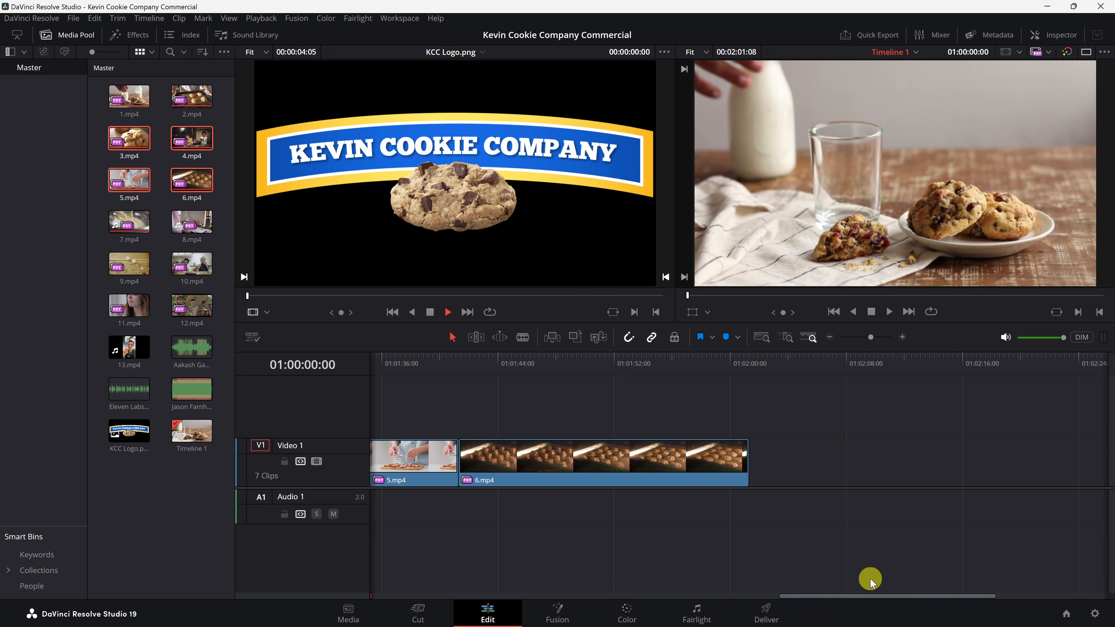
click(200, 265)
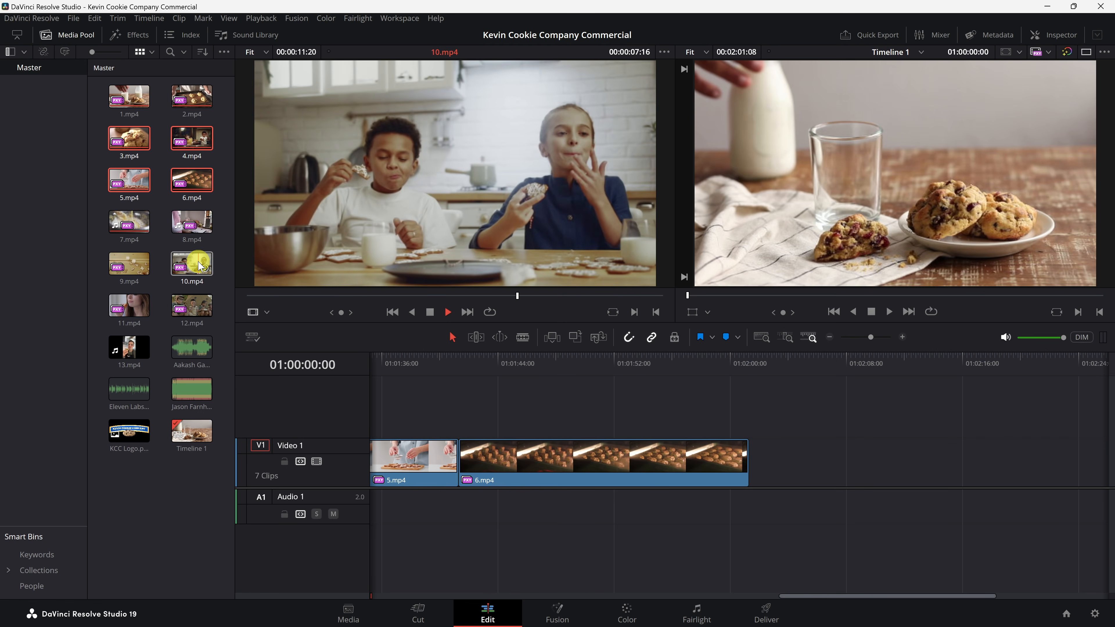
double_click(198, 262)
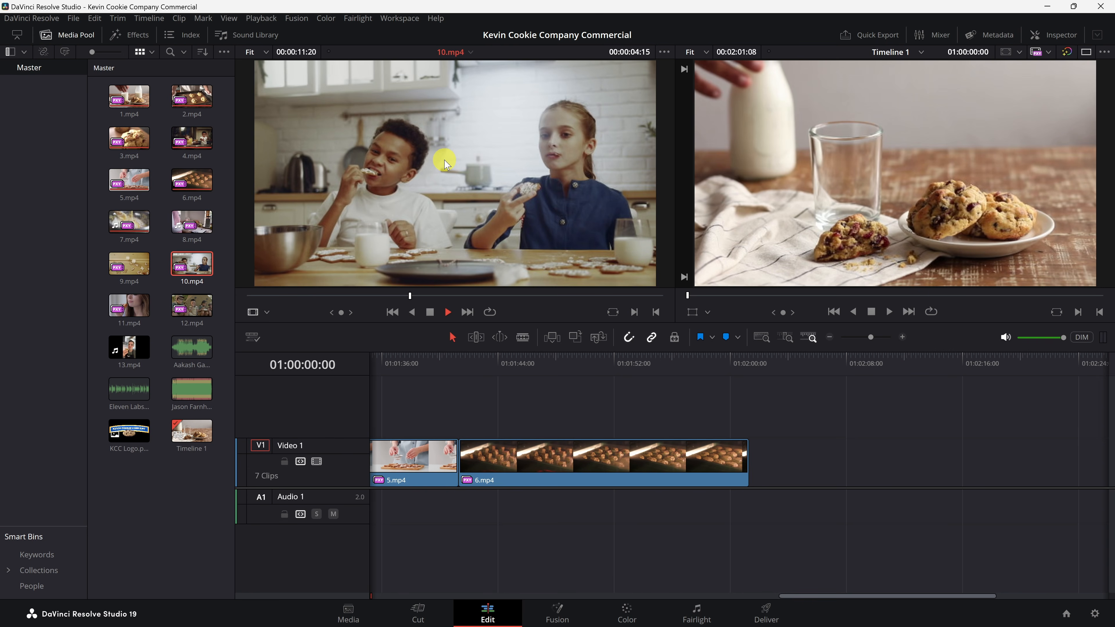
drag(444, 163, 752, 473)
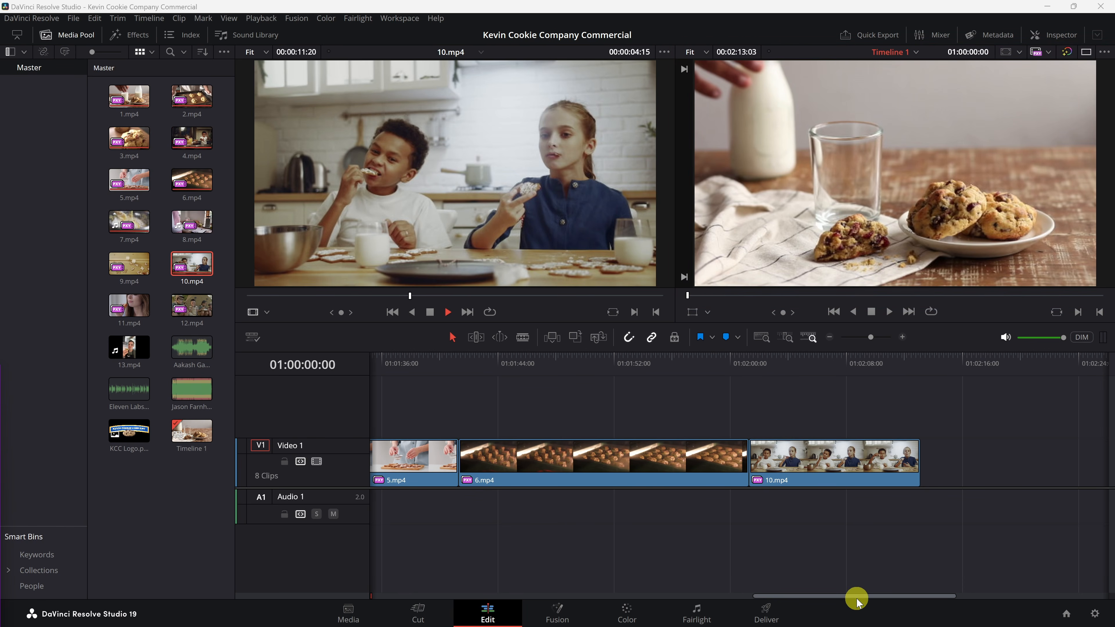
Step: Play the start of the timeline, return the playhead to the beginning, and toggle single viewer mode on and off
drag(858, 598, 438, 600)
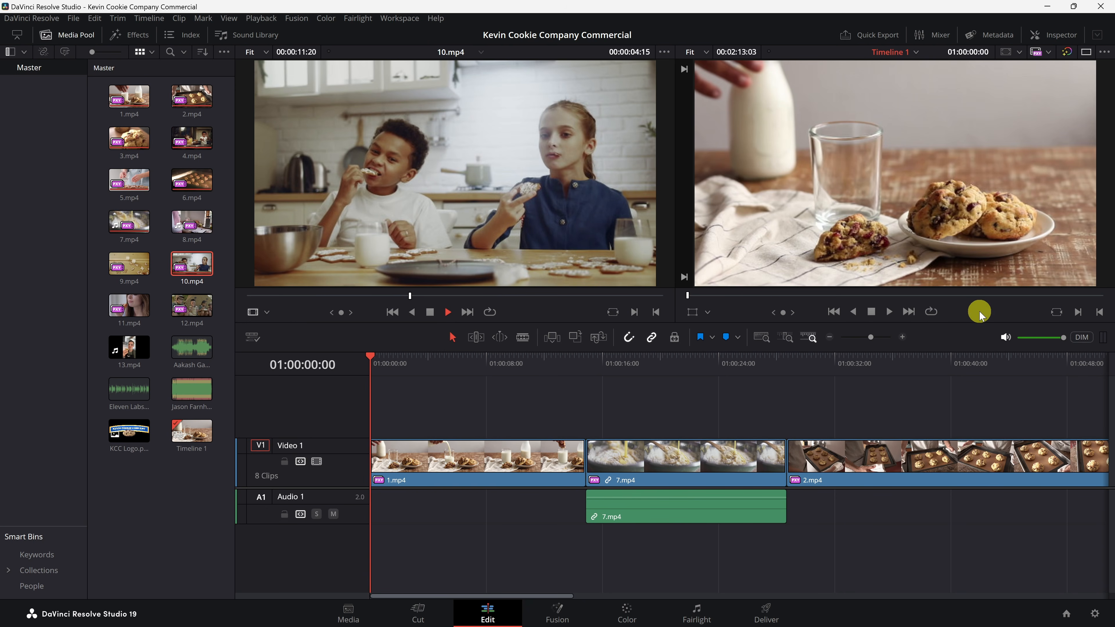
click(890, 312)
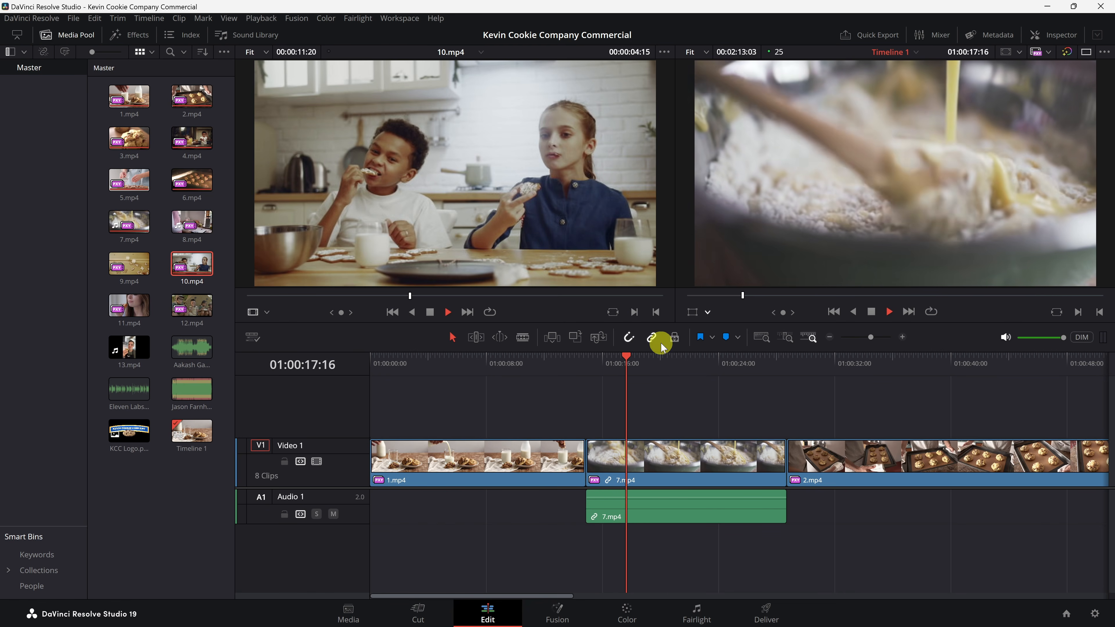
click(871, 311)
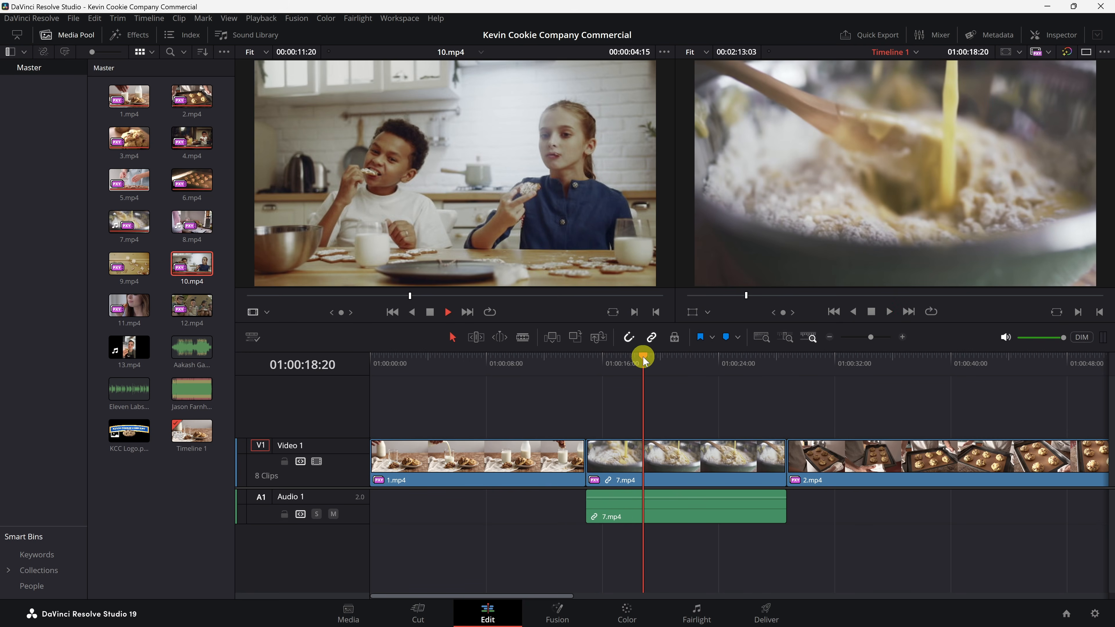
drag(643, 358, 369, 360)
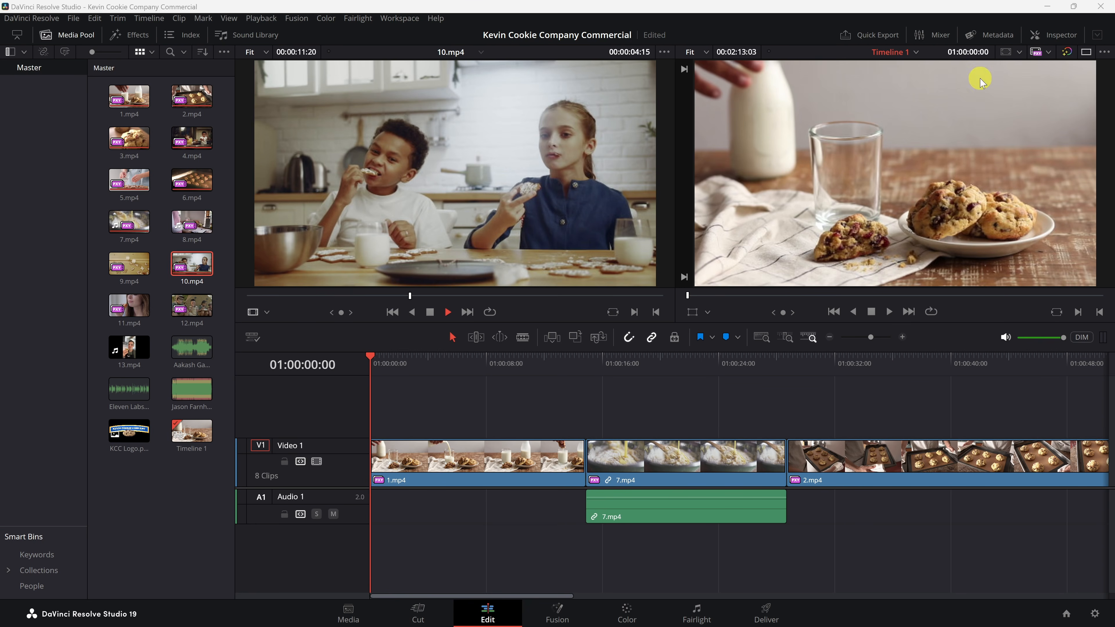
click(1086, 52)
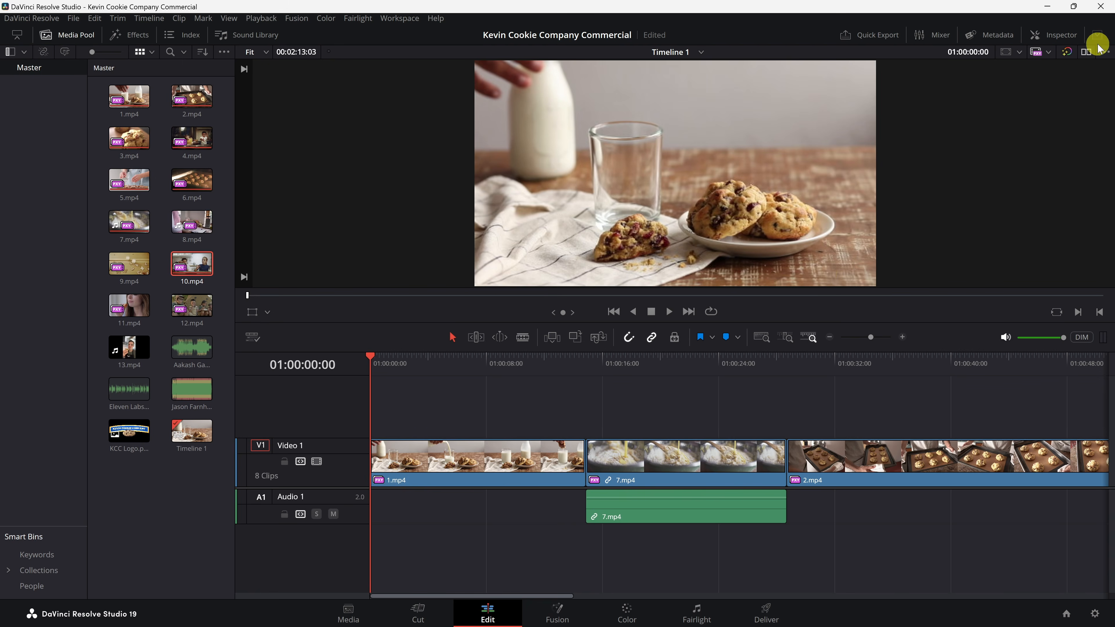
click(1087, 52)
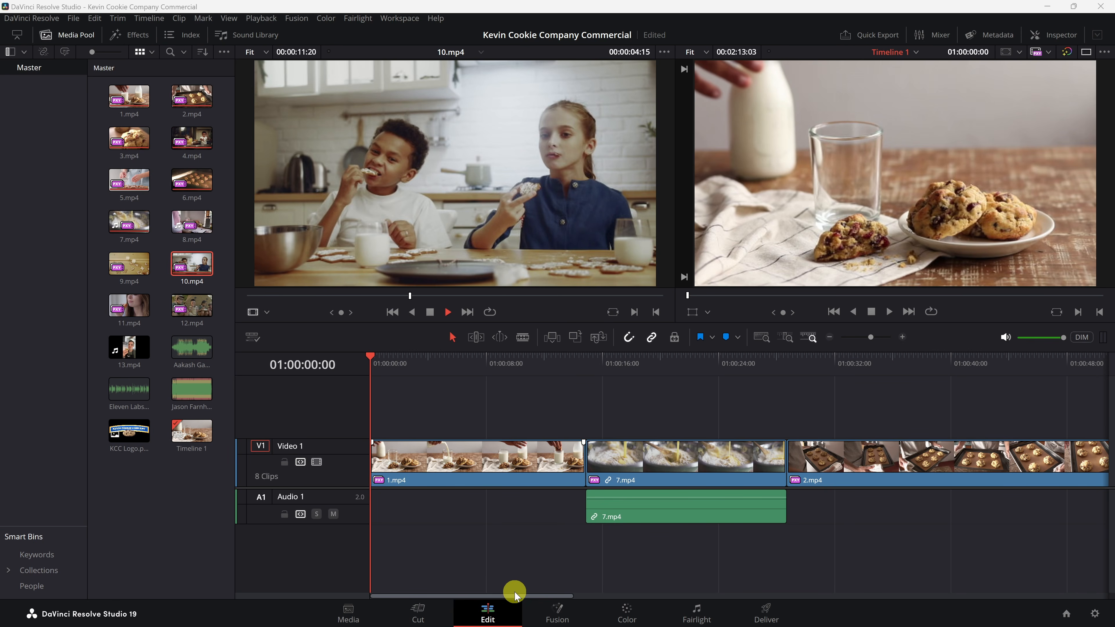
Step: Zoom the timeline out and in, fit the whole timeline in view, and jump the playhead to the end and start
drag(516, 598, 461, 591)
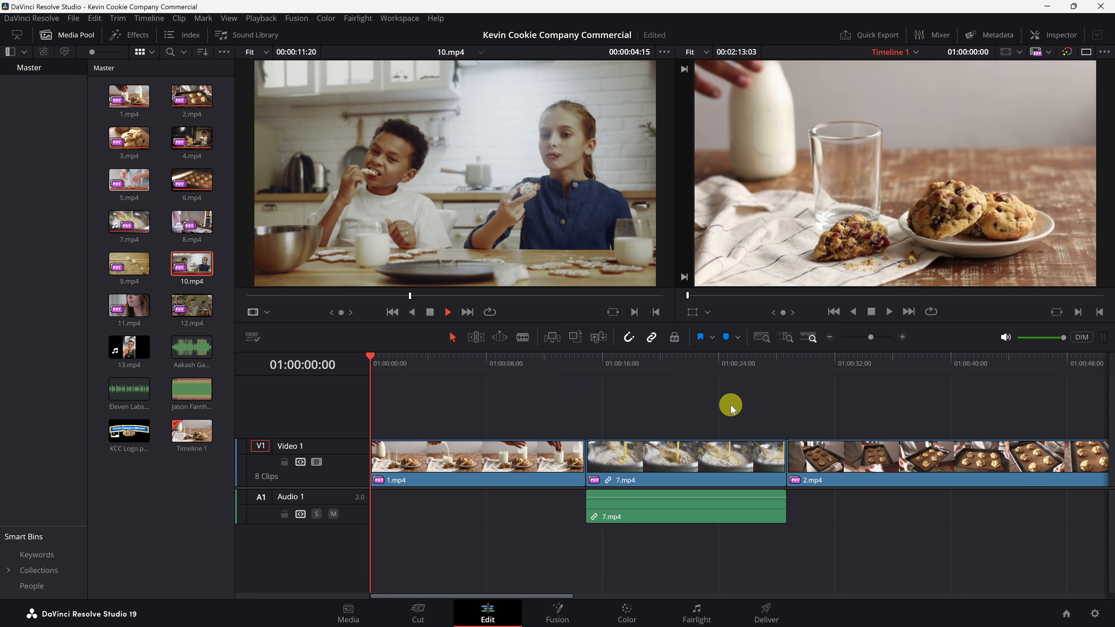
drag(735, 404, 817, 411)
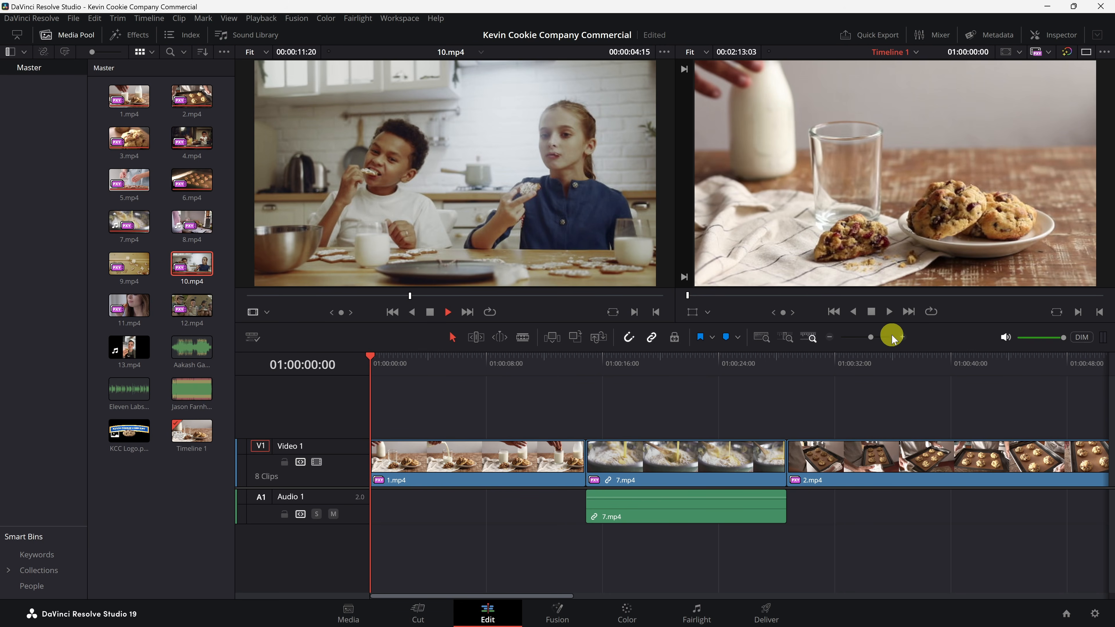
click(829, 337)
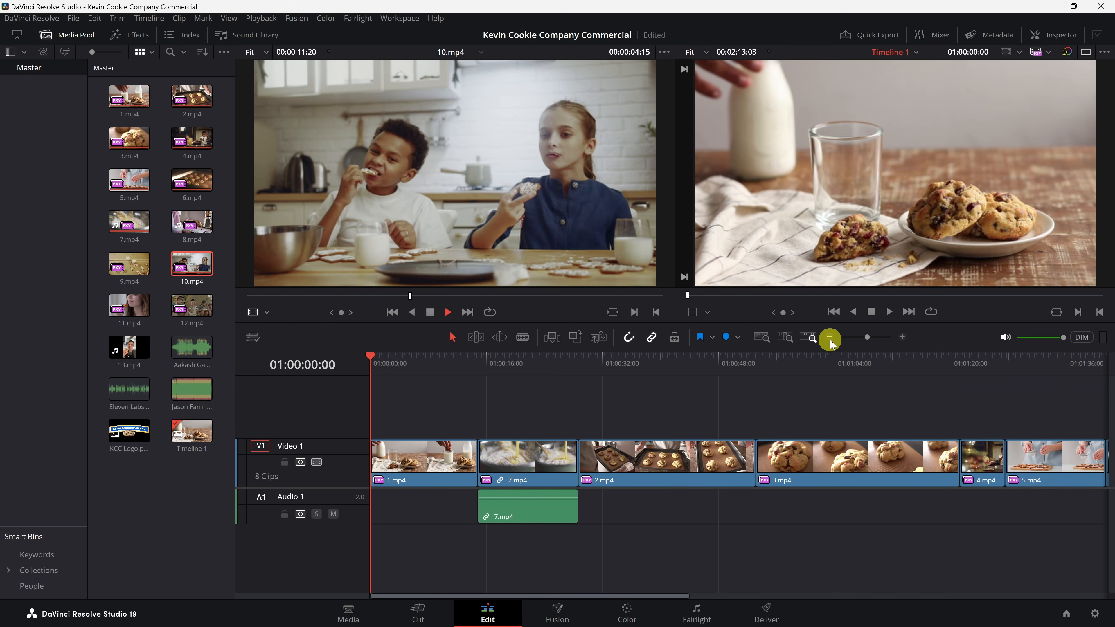
click(902, 338)
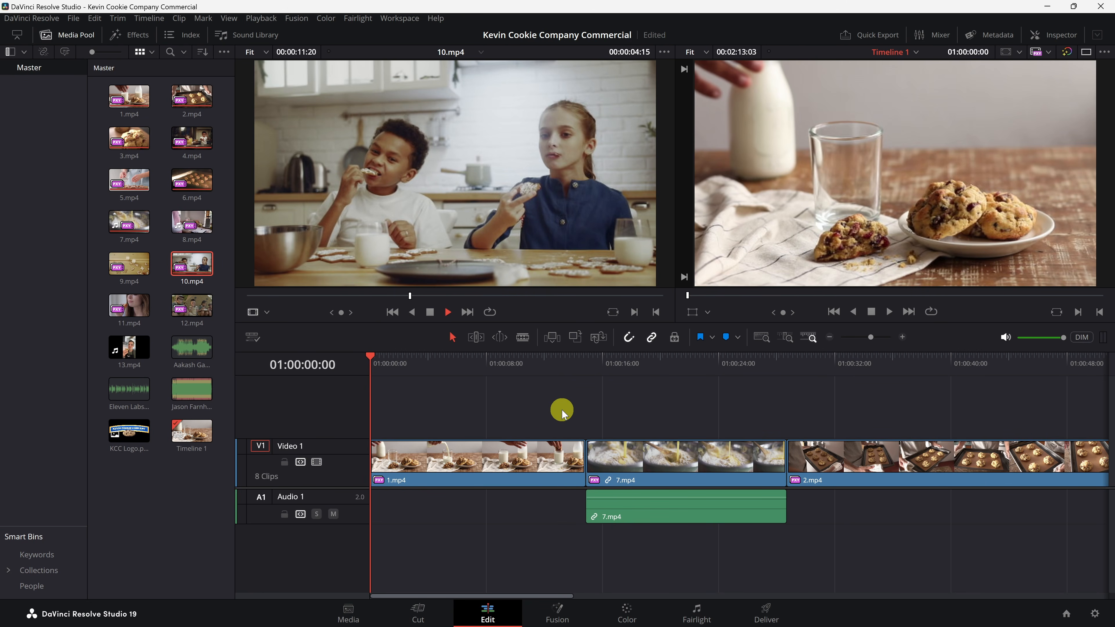
scroll(562, 411, down, 3)
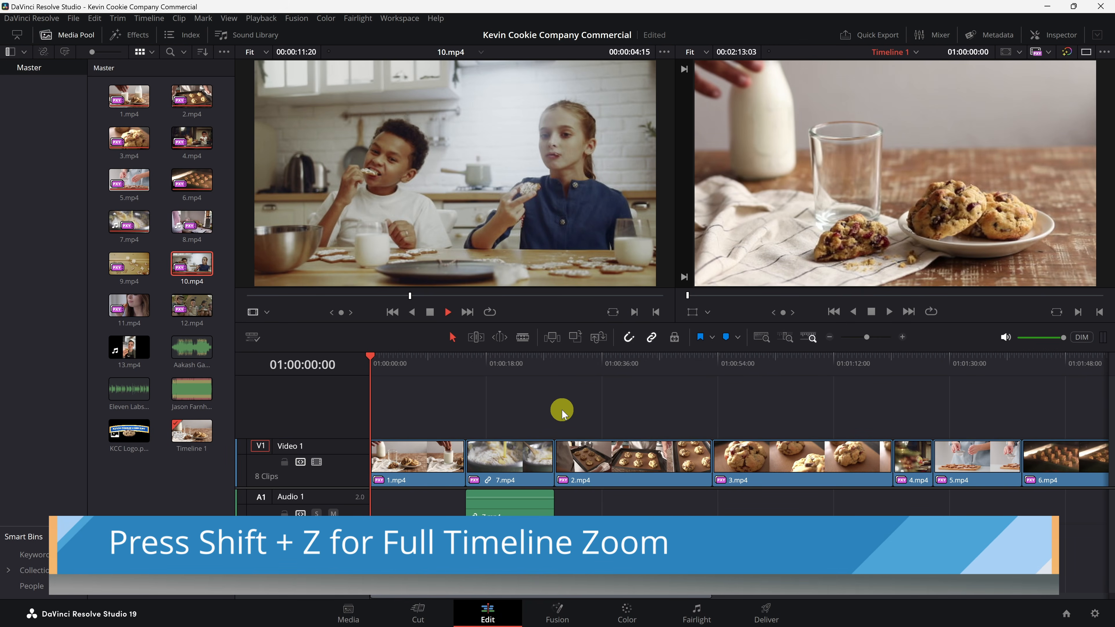
key(shift+z)
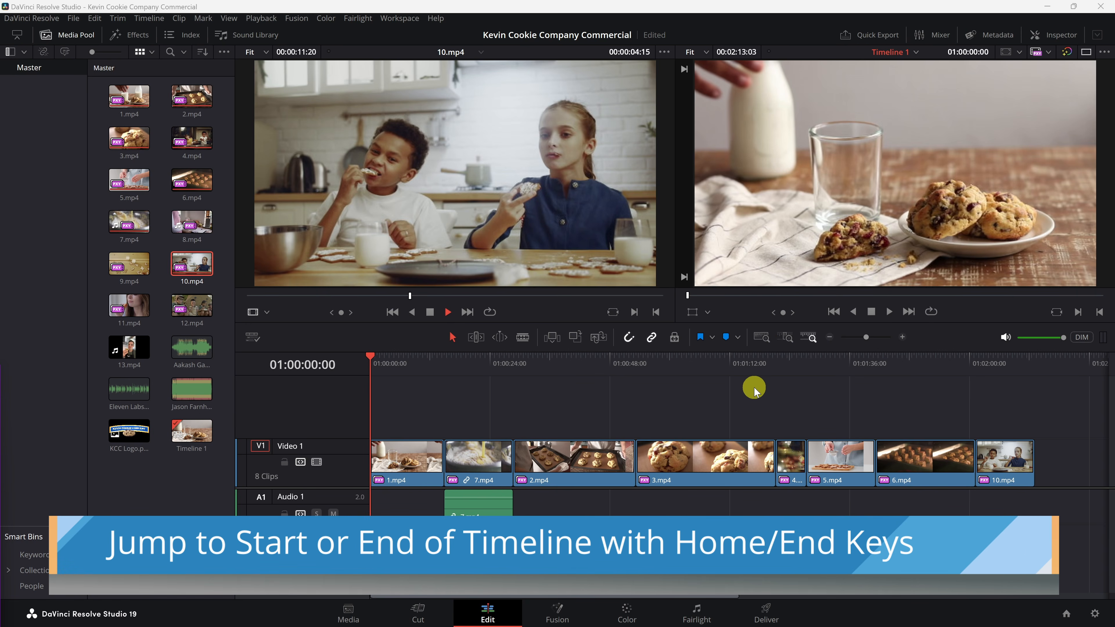
key(End)
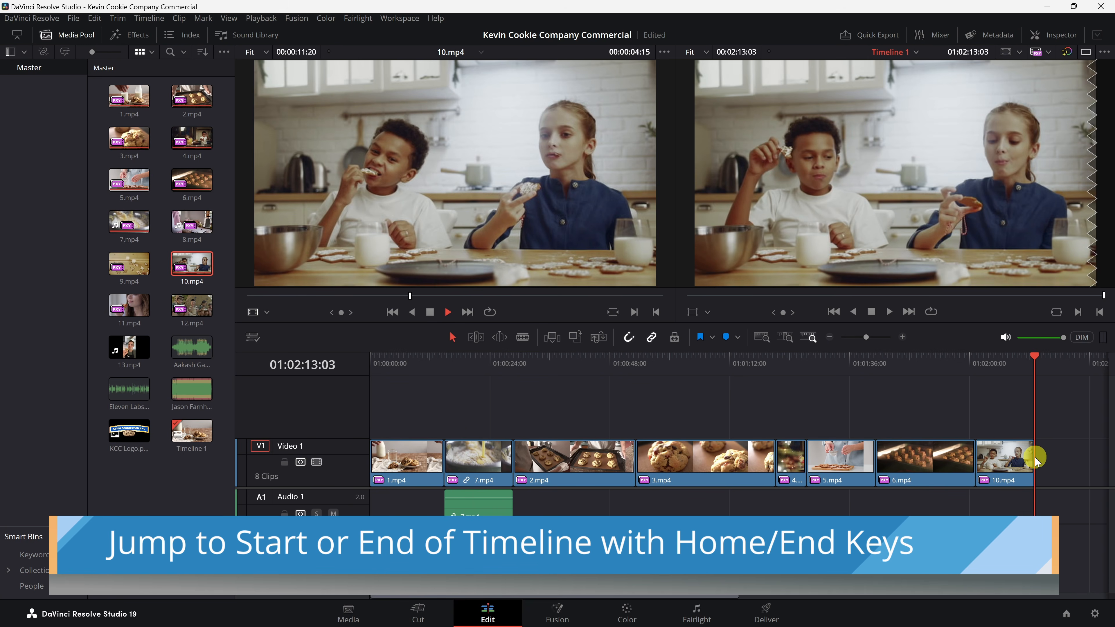
key(Home)
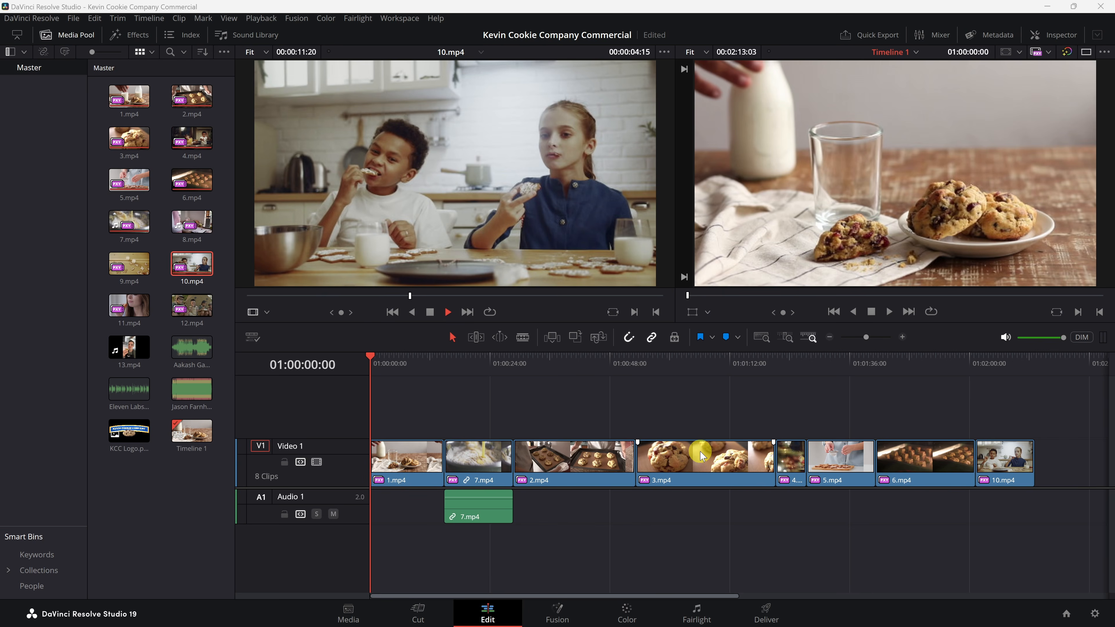
Step: Move the 2.mp4 clip up onto a new video track and undo the move
click(585, 465)
drag(581, 466, 786, 411)
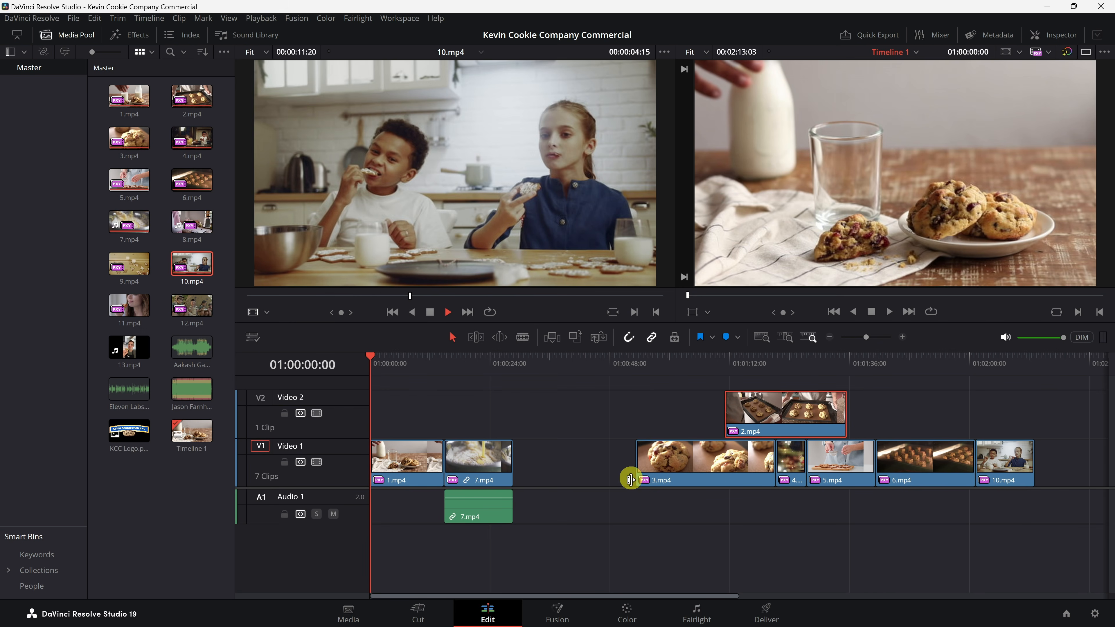
key(ctrl+z)
key(ctrl+z)
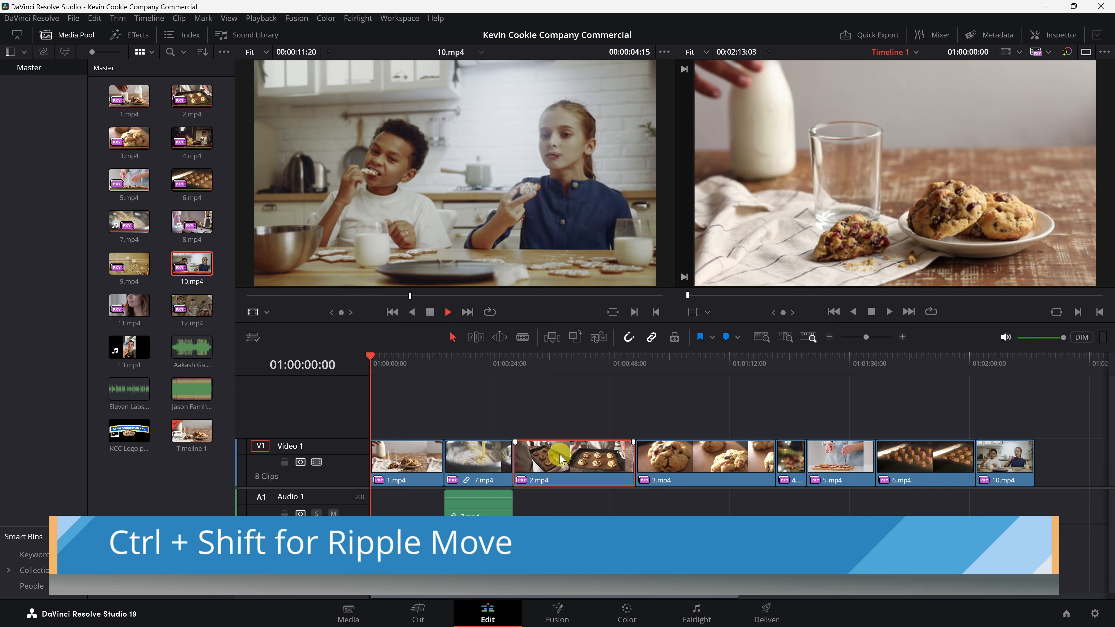
Step: Ripple-move the 2.mp4 clip to the end of the timeline after 10.mp4, toggling snapping while positioning it
drag(558, 461, 954, 460)
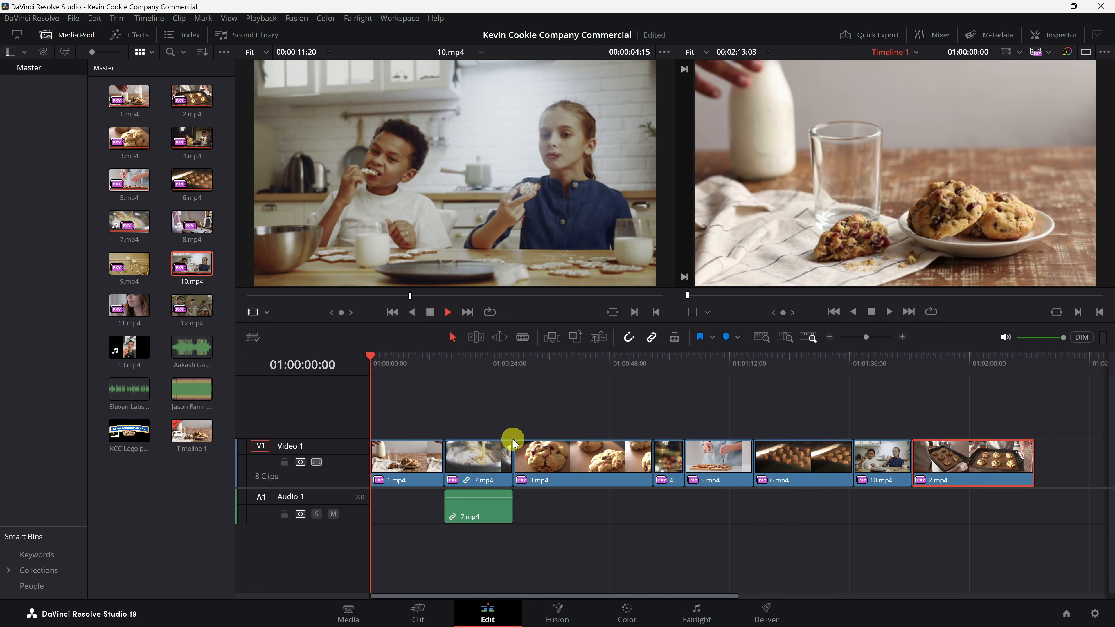
mouse_move(949, 461)
mouse_down()
mouse_move(991, 456)
mouse_move(956, 454)
mouse_move(971, 455)
mouse_up()
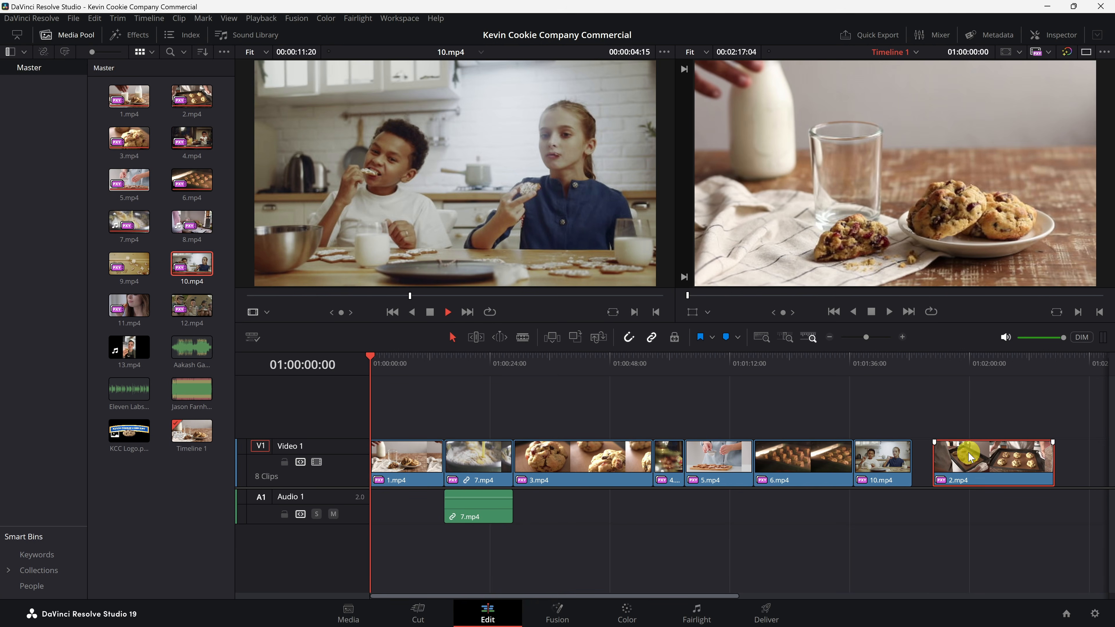
click(630, 338)
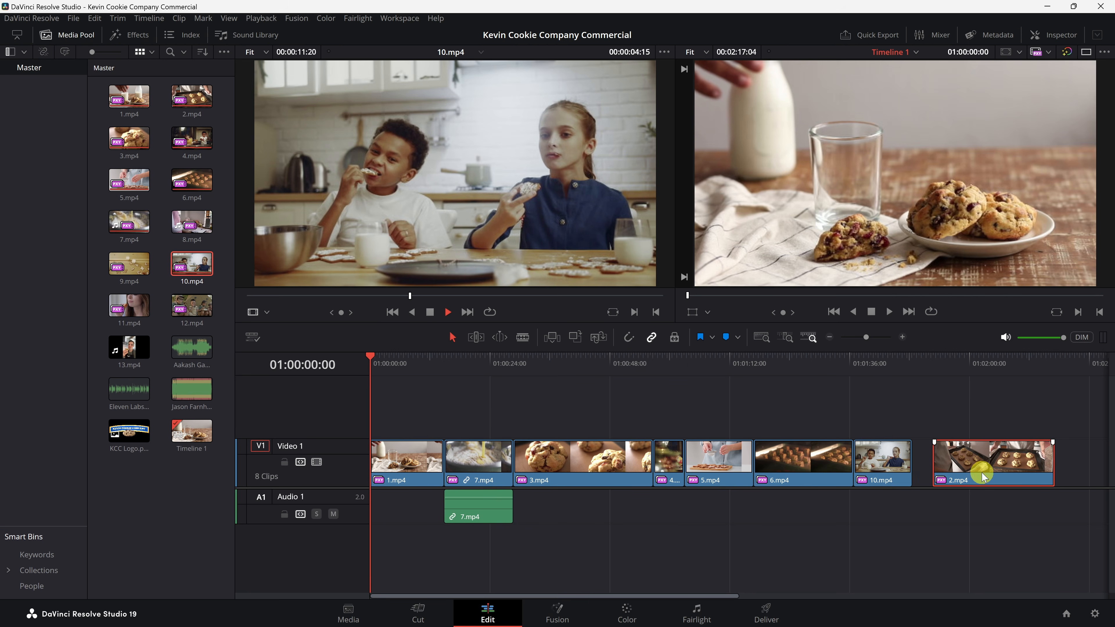
mouse_move(988, 464)
mouse_down()
mouse_move(960, 460)
mouse_move(983, 460)
mouse_up()
click(629, 337)
drag(995, 461, 980, 464)
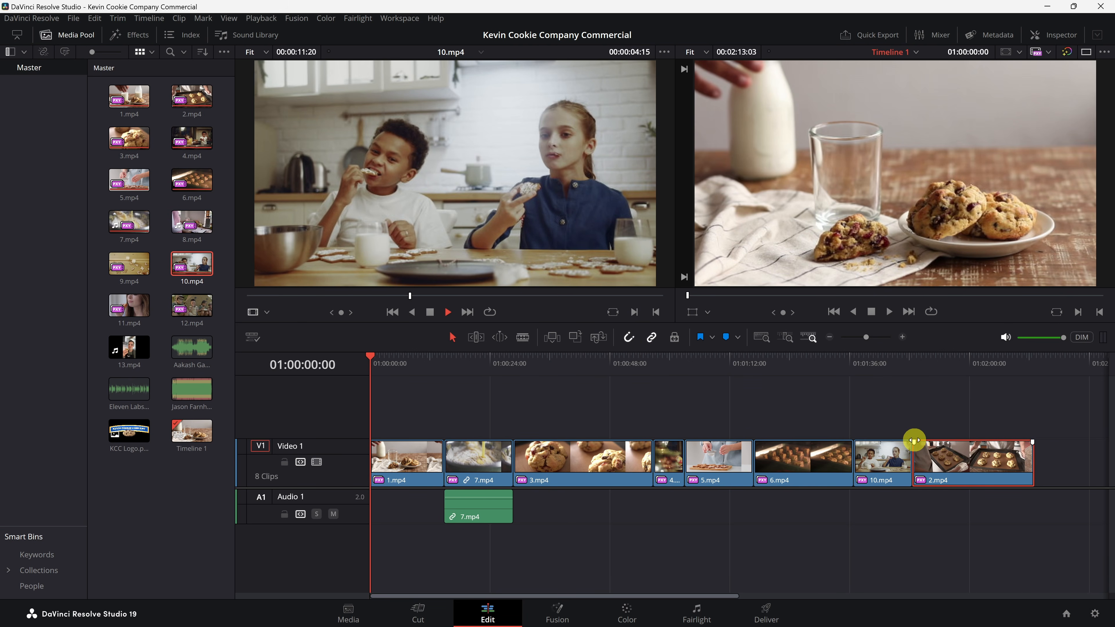
Step: Delete the 3.mp4 clip from the timeline, leaving a gap
click(572, 460)
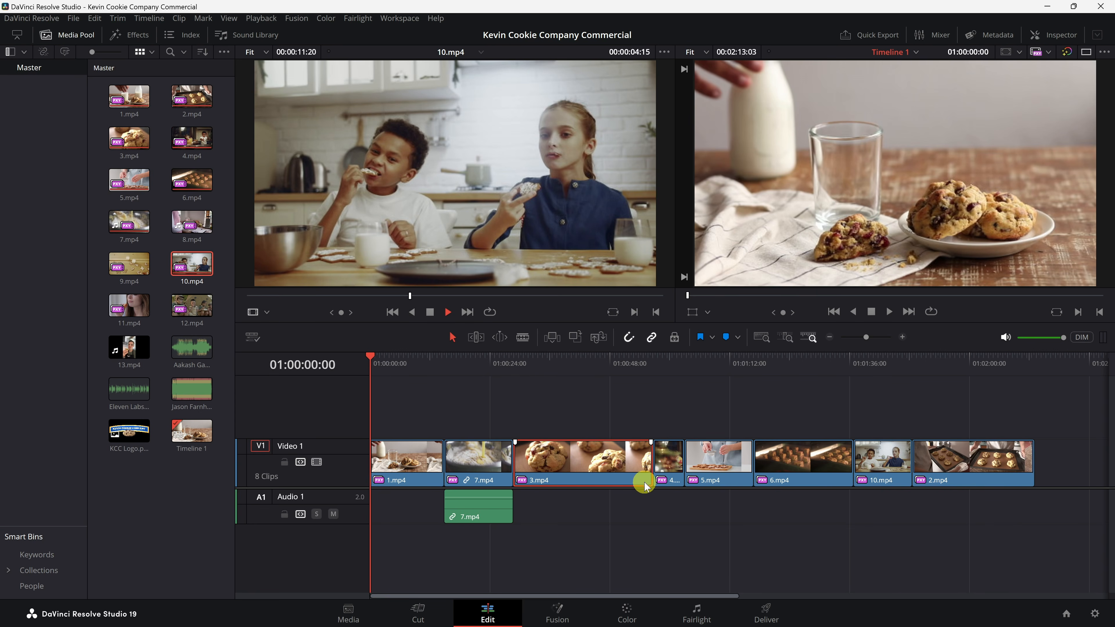
key(BackSpace)
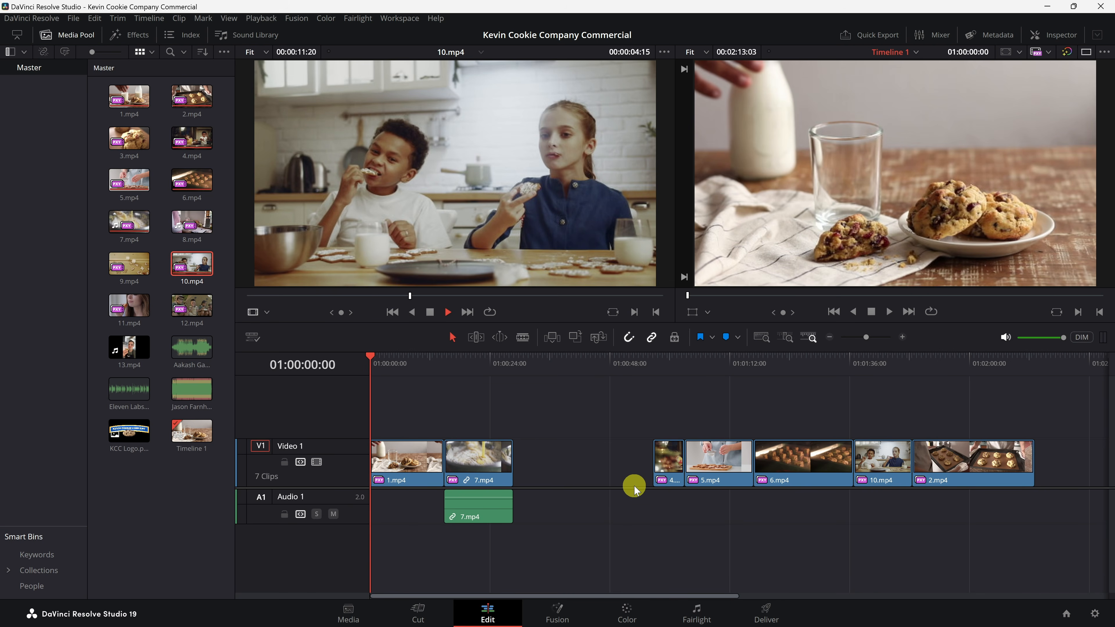
Step: Remove the gap left by the deleted clip and undo the removal
click(581, 464)
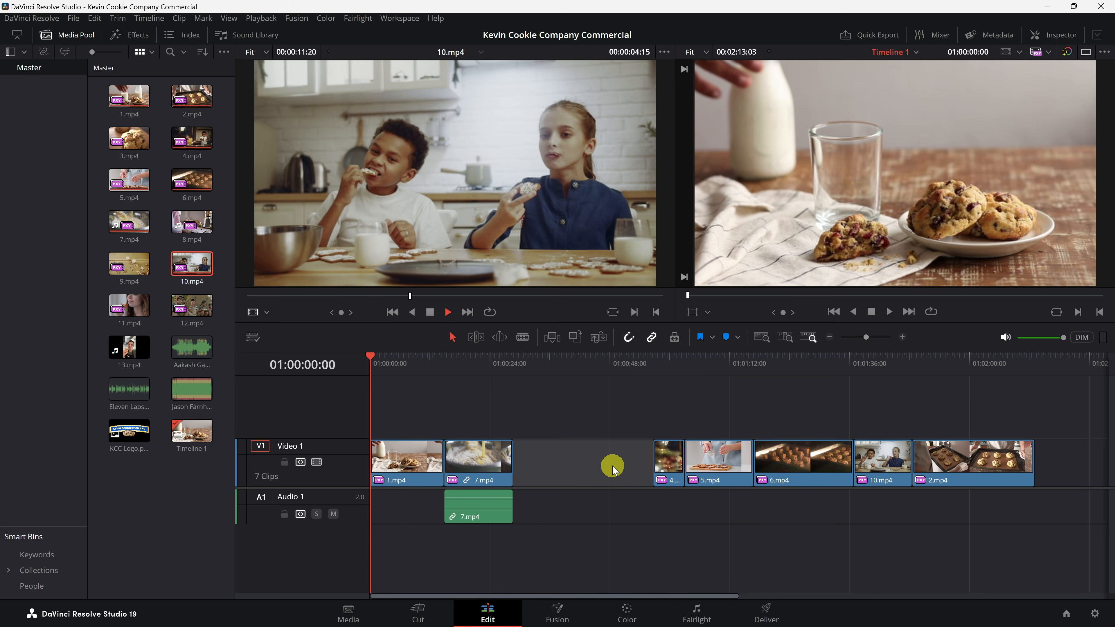
key(BackSpace)
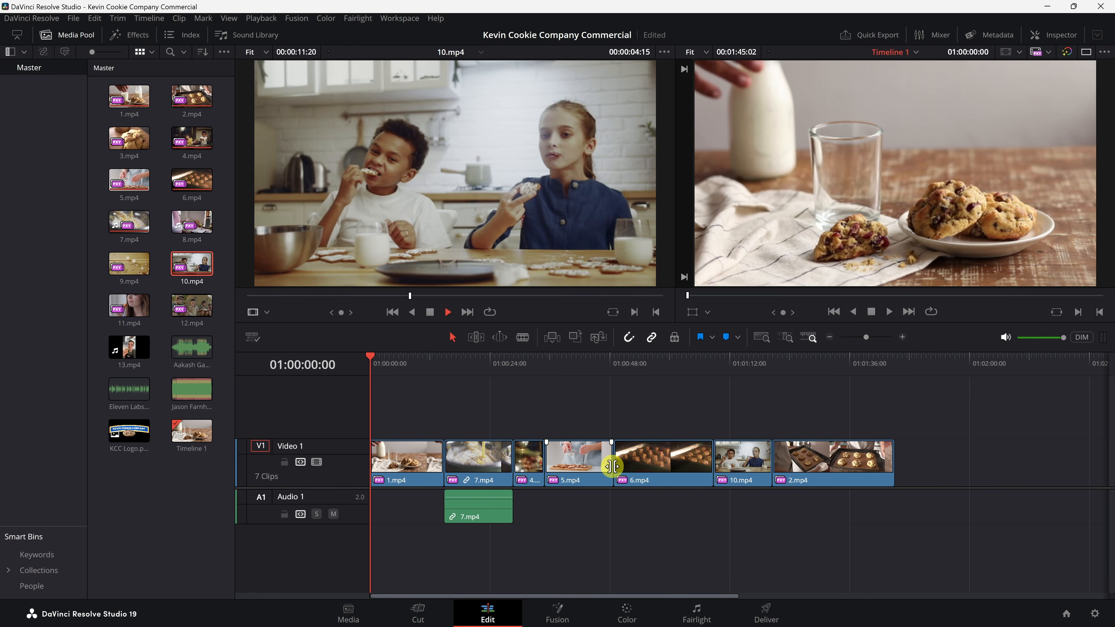
key(ctrl+z)
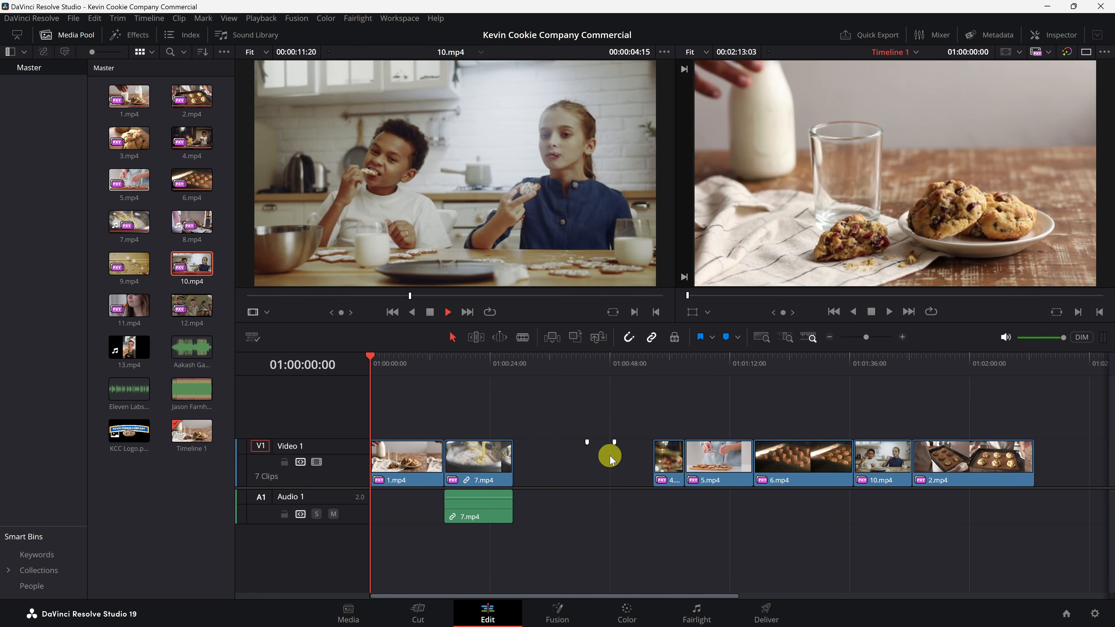
Step: Restore the deleted 3.mp4 clip, then ripple-delete it and undo the ripple delete
key(ctrl+z)
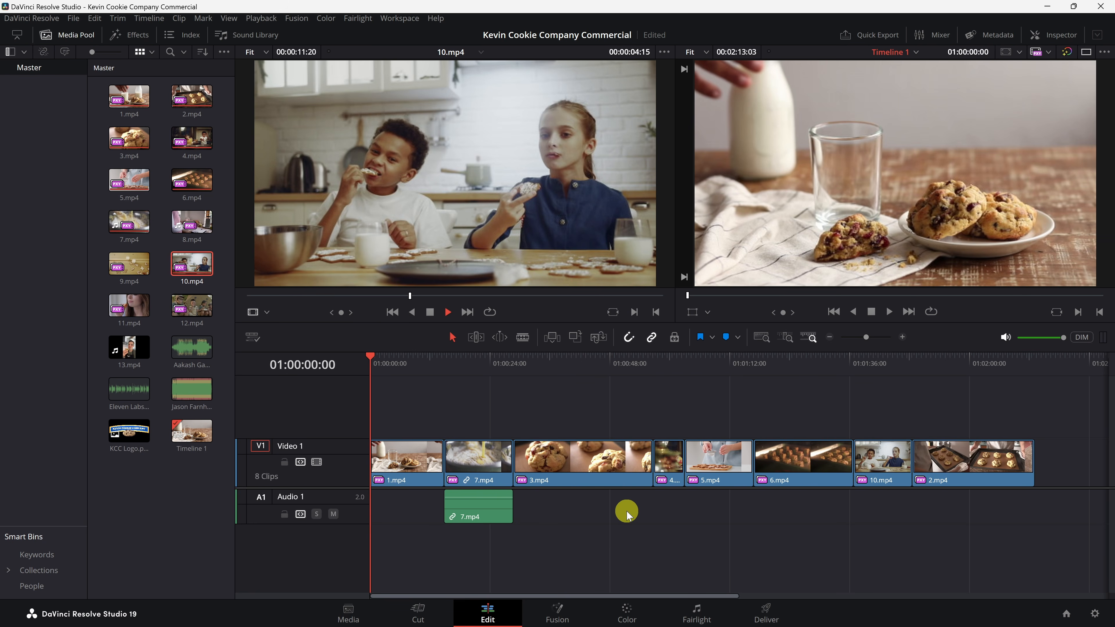
click(612, 462)
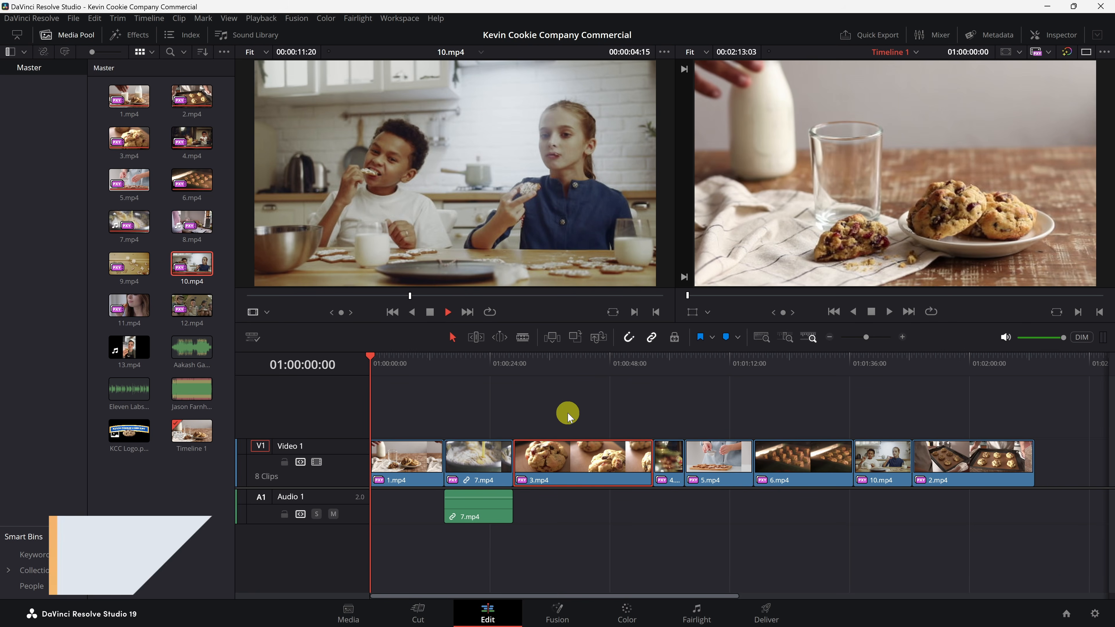
key(Delete)
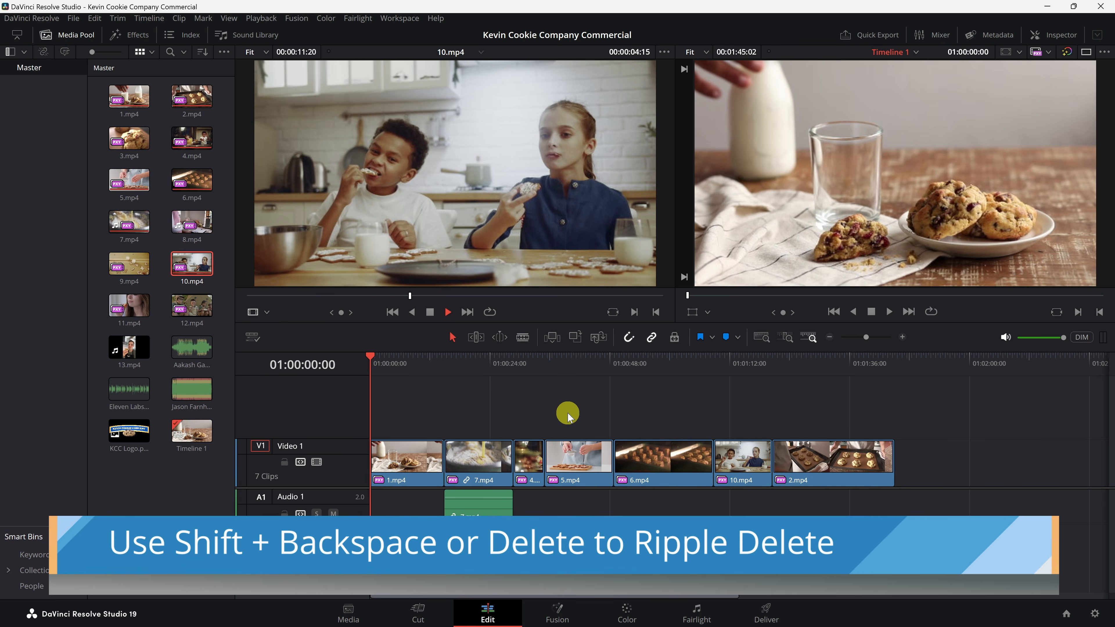
key(ctrl+z)
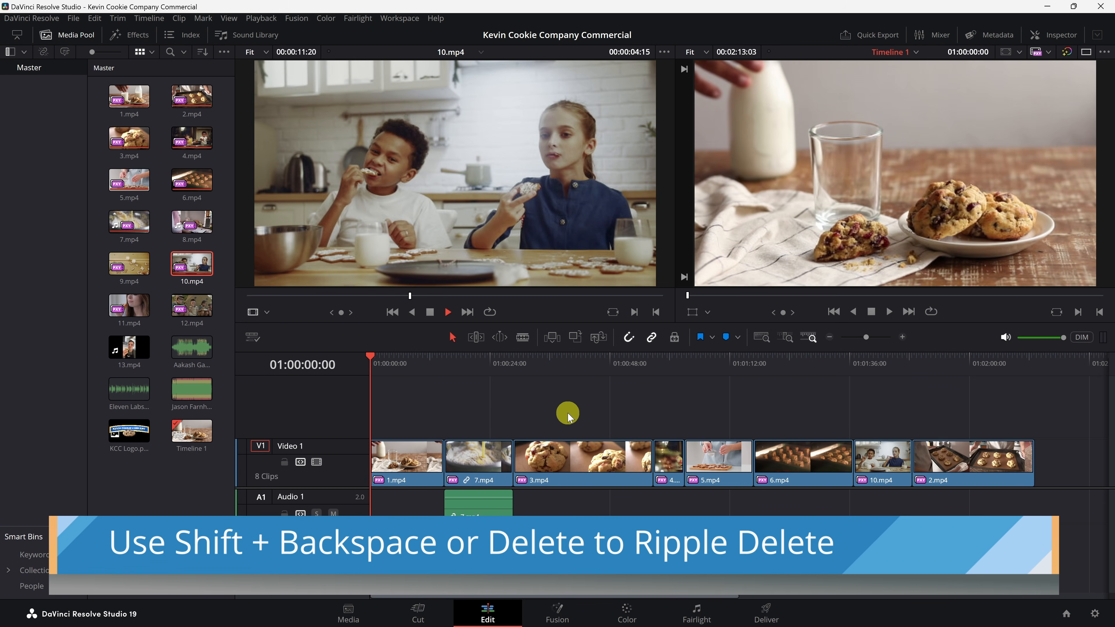
Step: Ripple-delete the 3.mp4 clip so the following clips close up
click(583, 457)
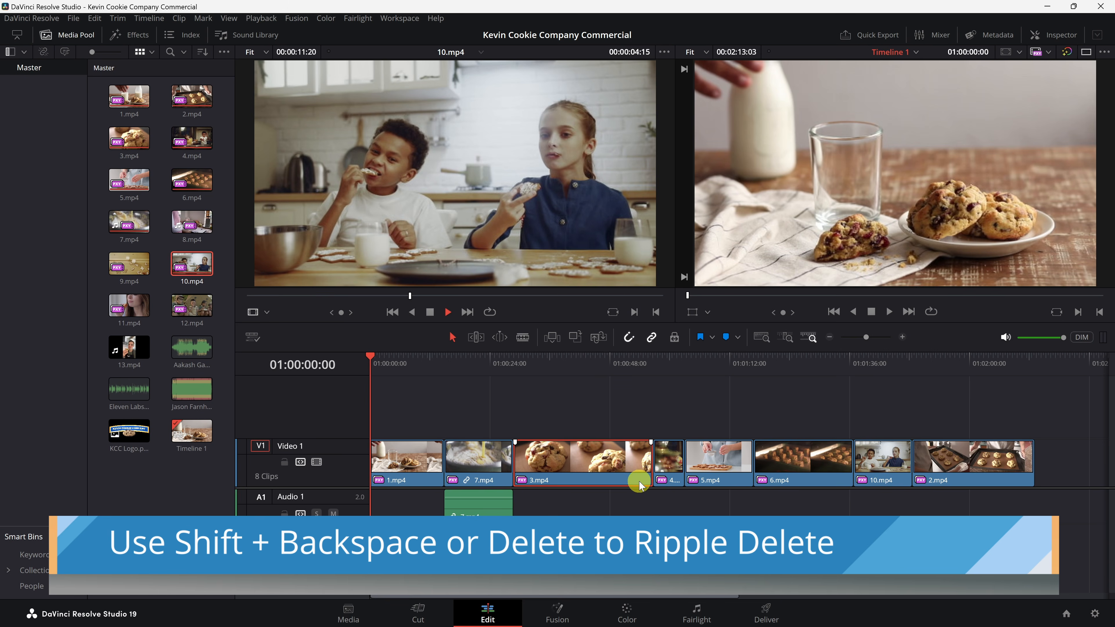
key(Delete)
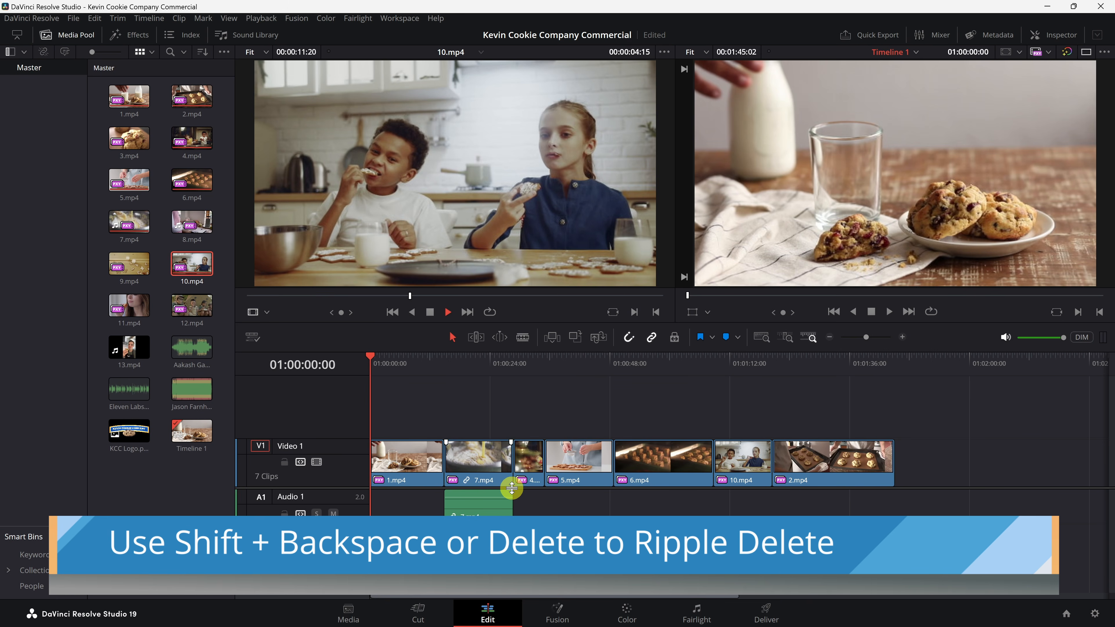
Step: Select all clips on the timeline and delete them, leaving the timeline empty
click(501, 483)
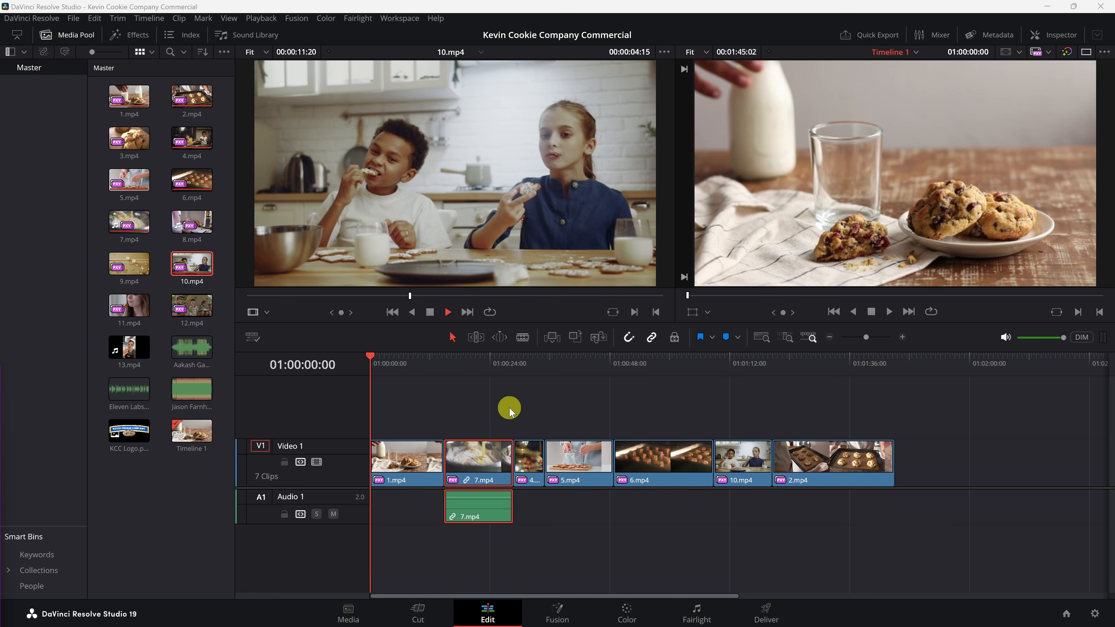
drag(956, 569, 418, 406)
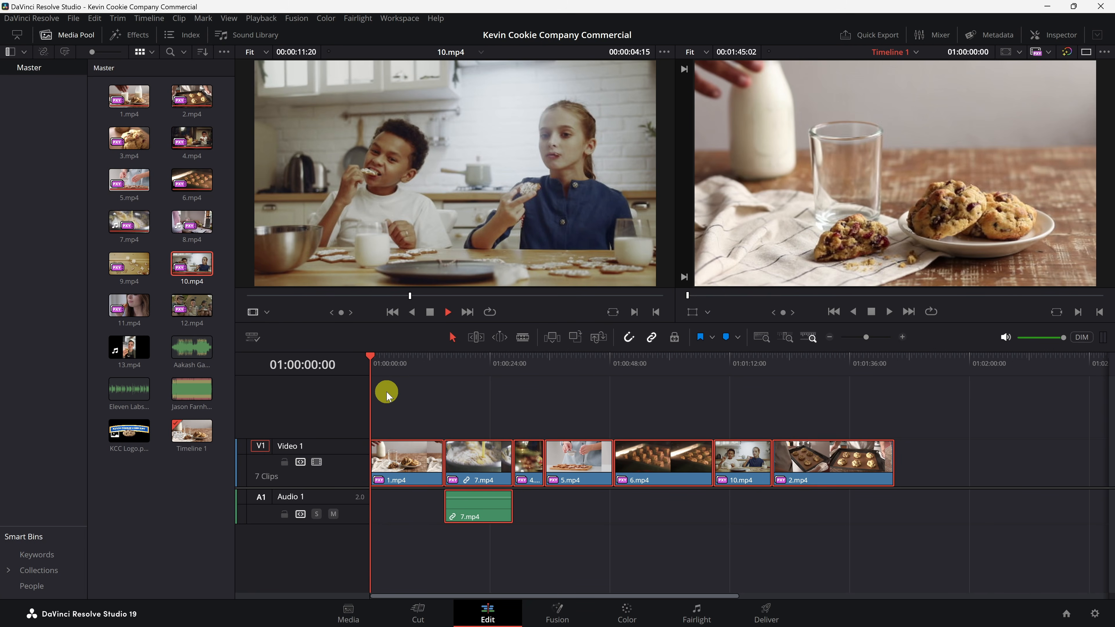
key(Delete)
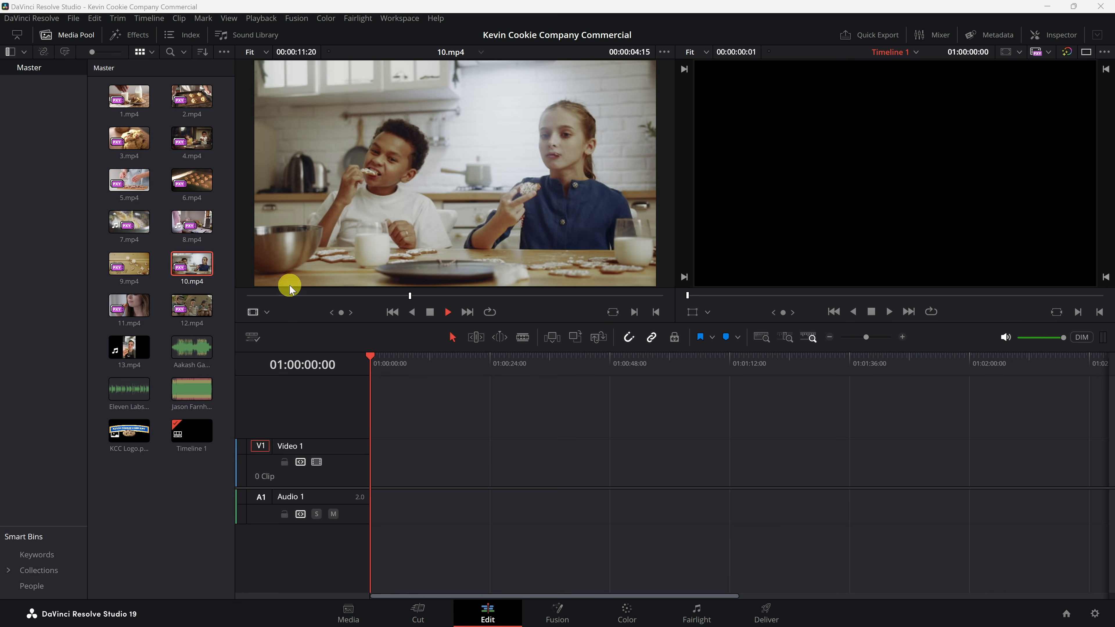
Step: Load 1.mp4 into the source viewer, place the whole clip at the timeline start, and delete it again
click(130, 102)
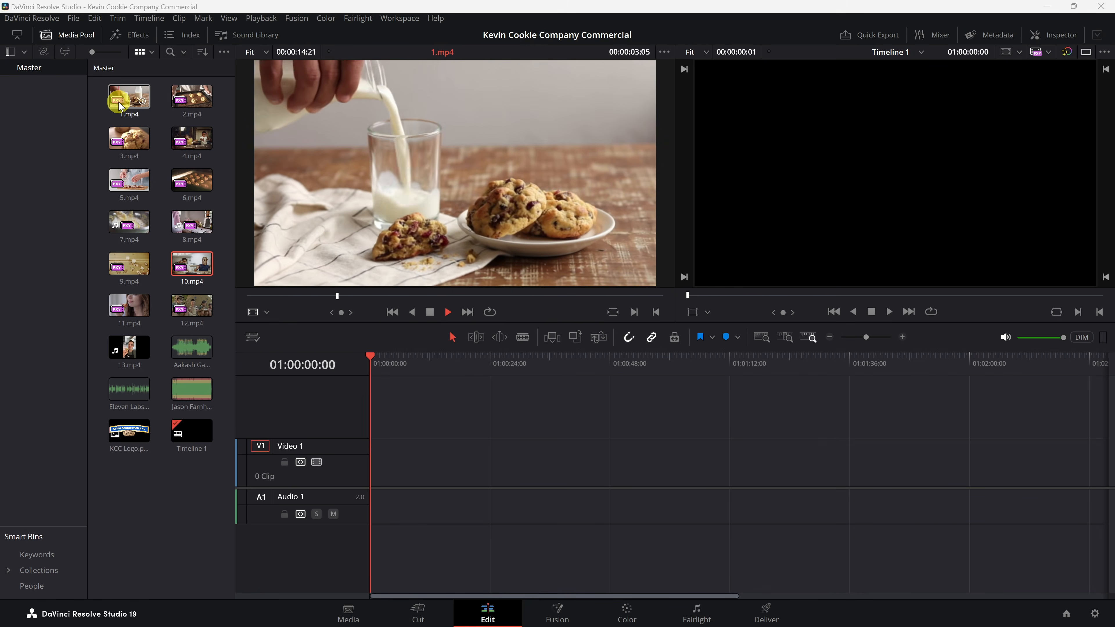
click(131, 101)
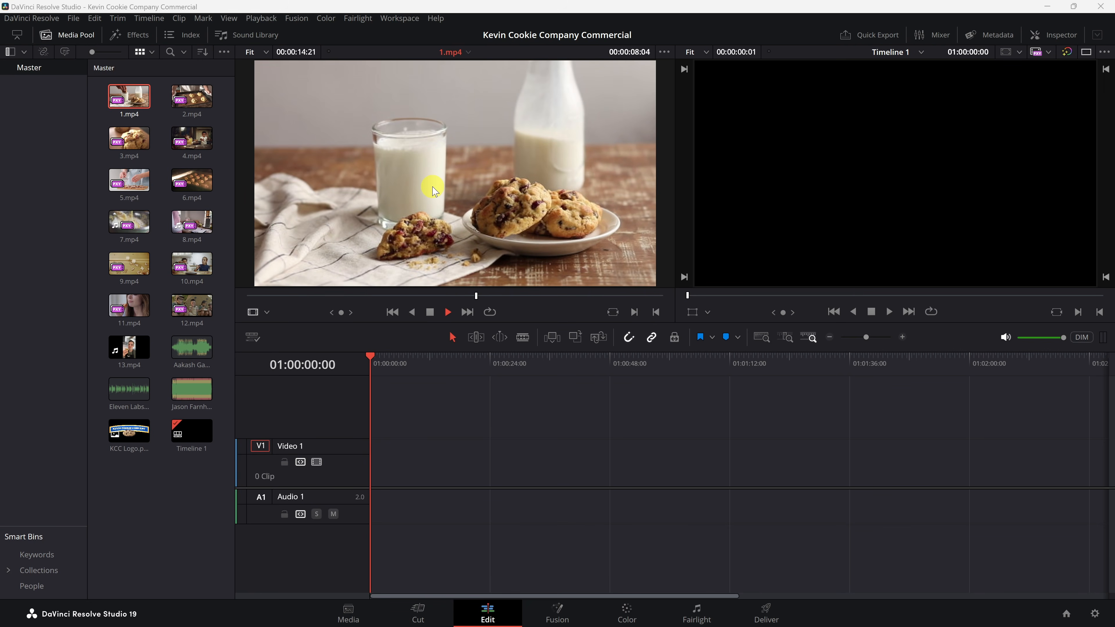
drag(433, 189, 371, 481)
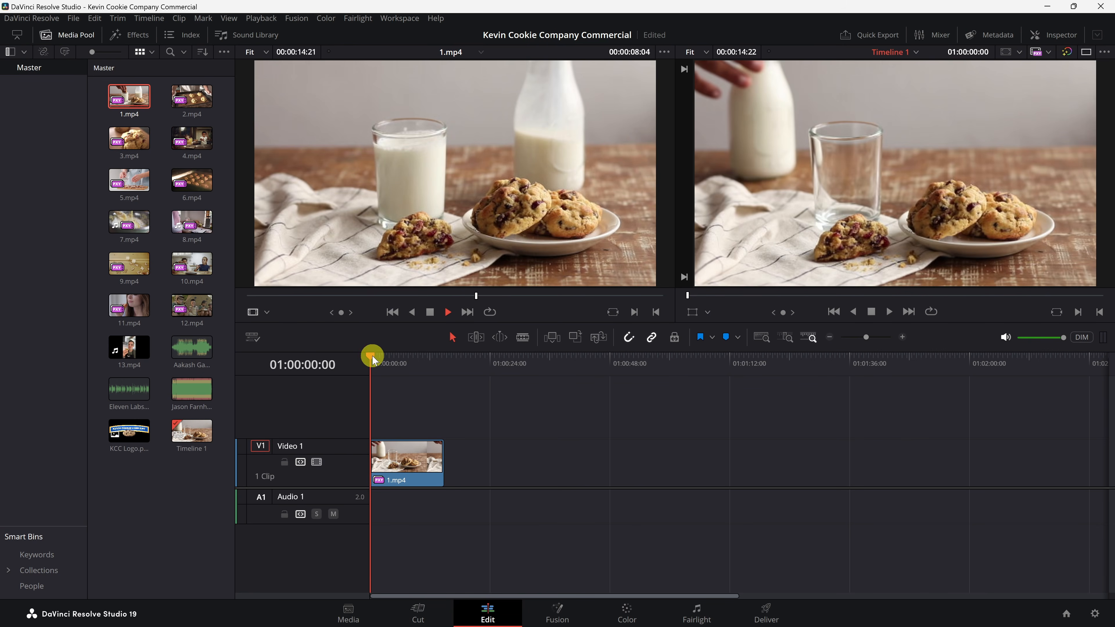
click(384, 356)
mouse_move(388, 359)
mouse_down()
mouse_move(444, 360)
mouse_move(373, 361)
mouse_up()
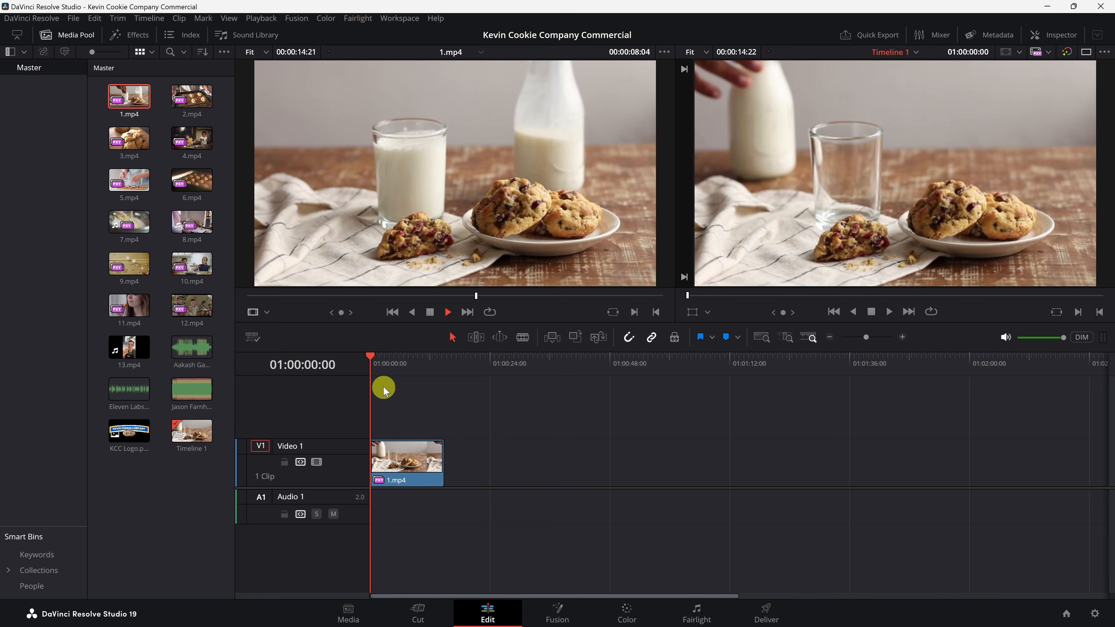
click(417, 477)
key(Delete)
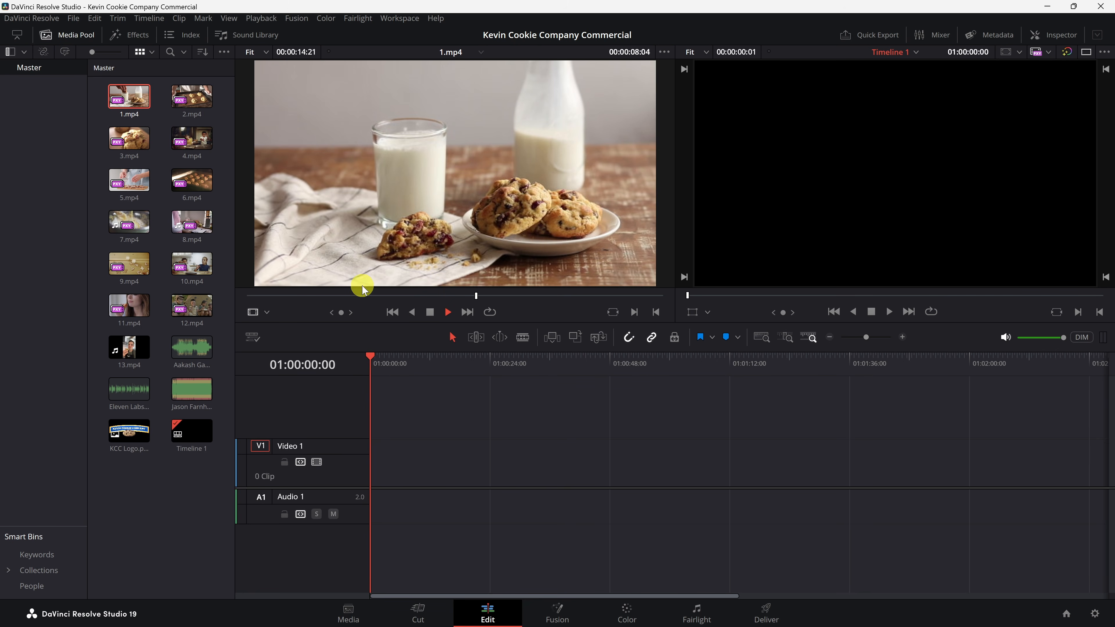
Step: Mark an In point partway through 1.mp4 and edit that marked section onto the start of the timeline
drag(263, 297, 535, 294)
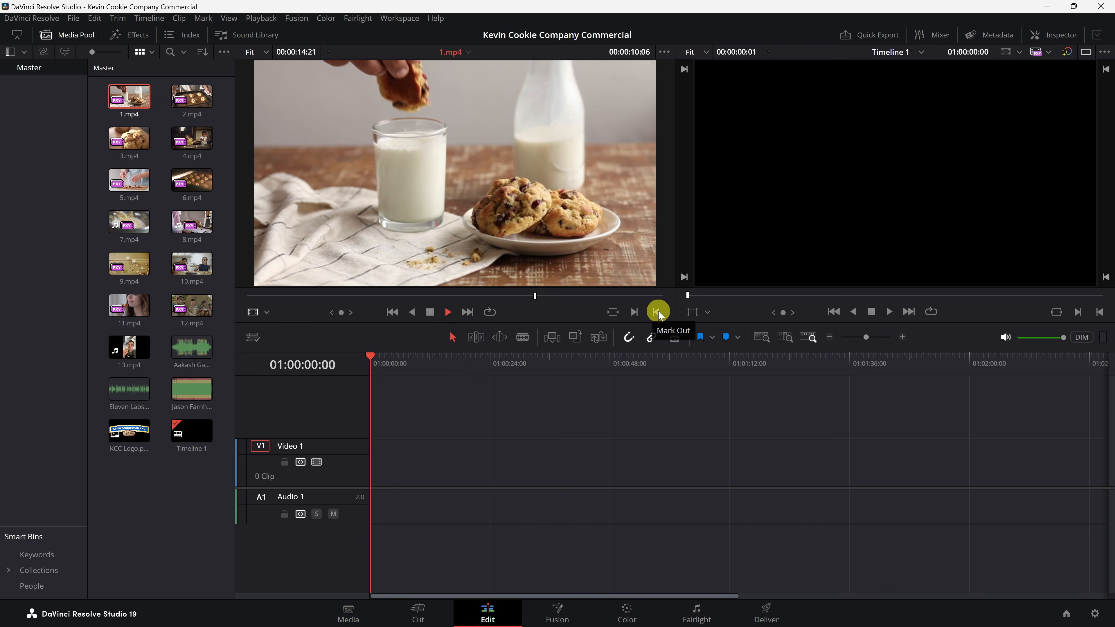
click(634, 312)
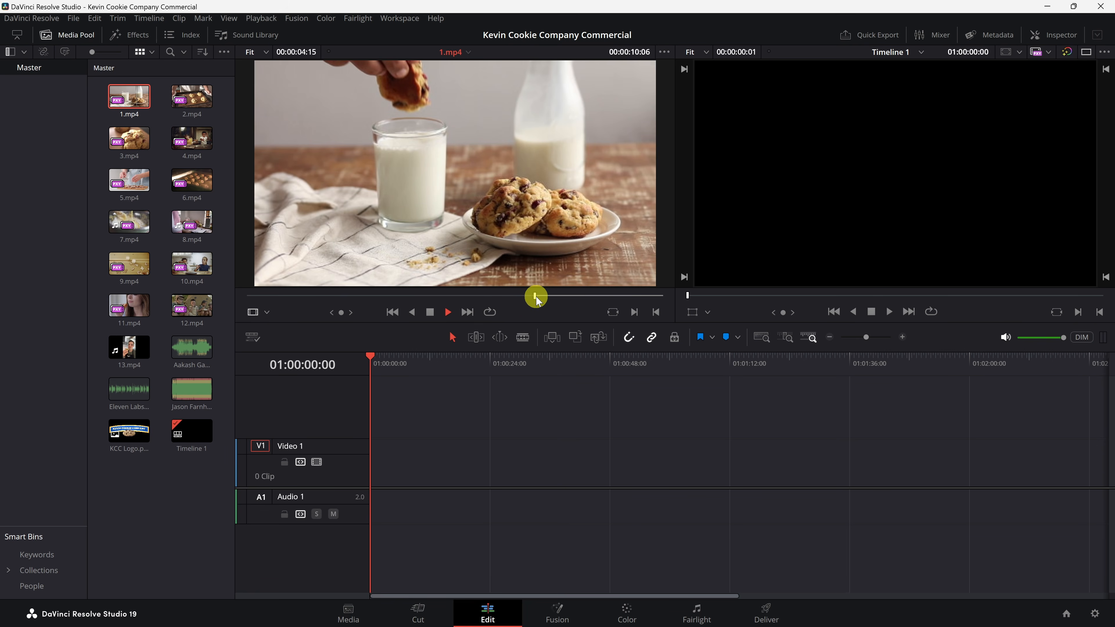
drag(537, 299, 535, 297)
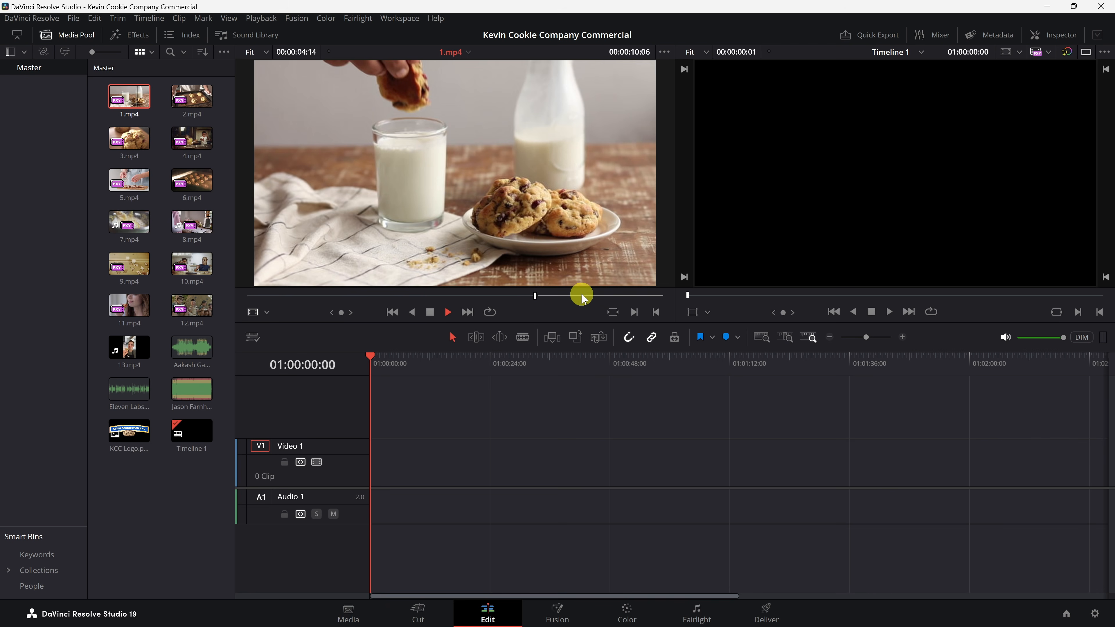
drag(496, 172, 366, 498)
mouse_move(377, 357)
mouse_down()
mouse_move(393, 361)
mouse_move(366, 356)
mouse_up()
Step: Set In and Out points around a 3-second section of 1.mp4 and replace the timeline clip with it
drag(565, 294, 619, 299)
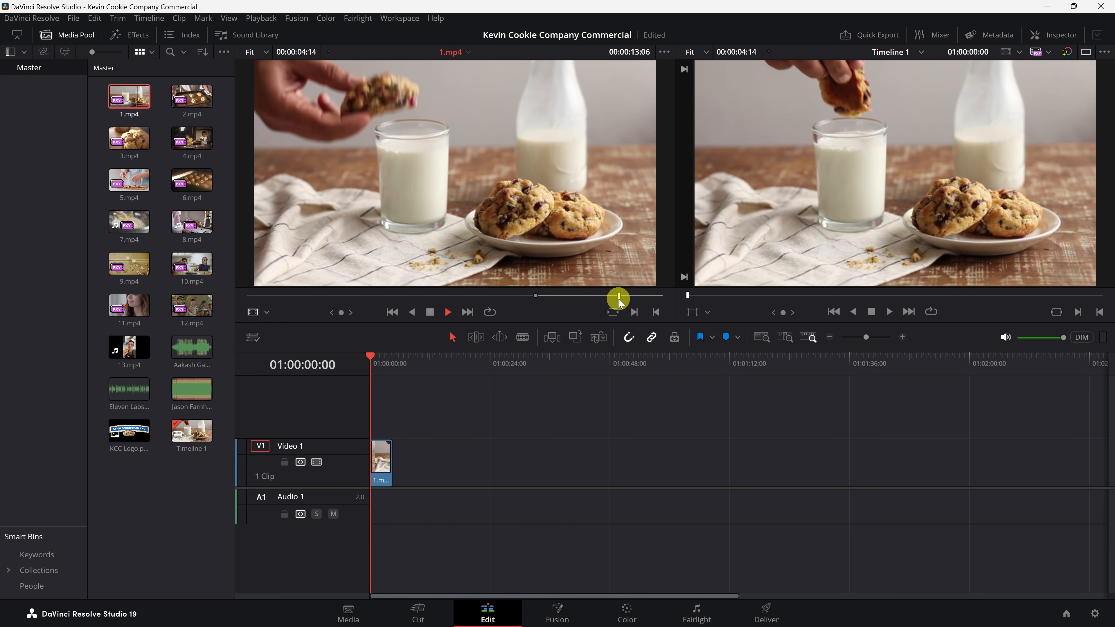
click(656, 312)
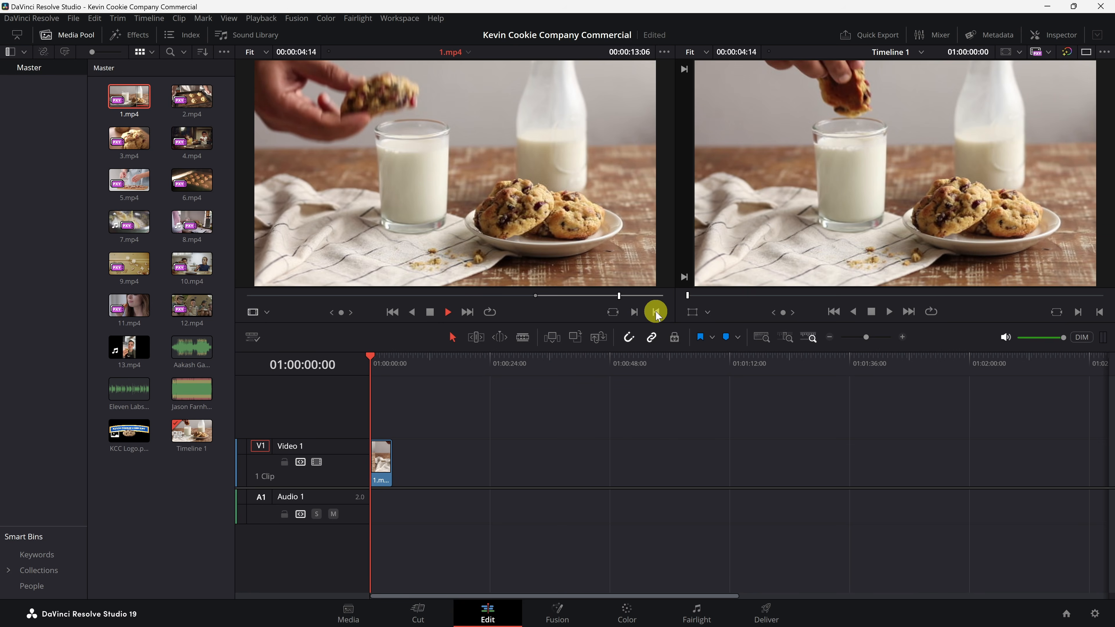
click(548, 296)
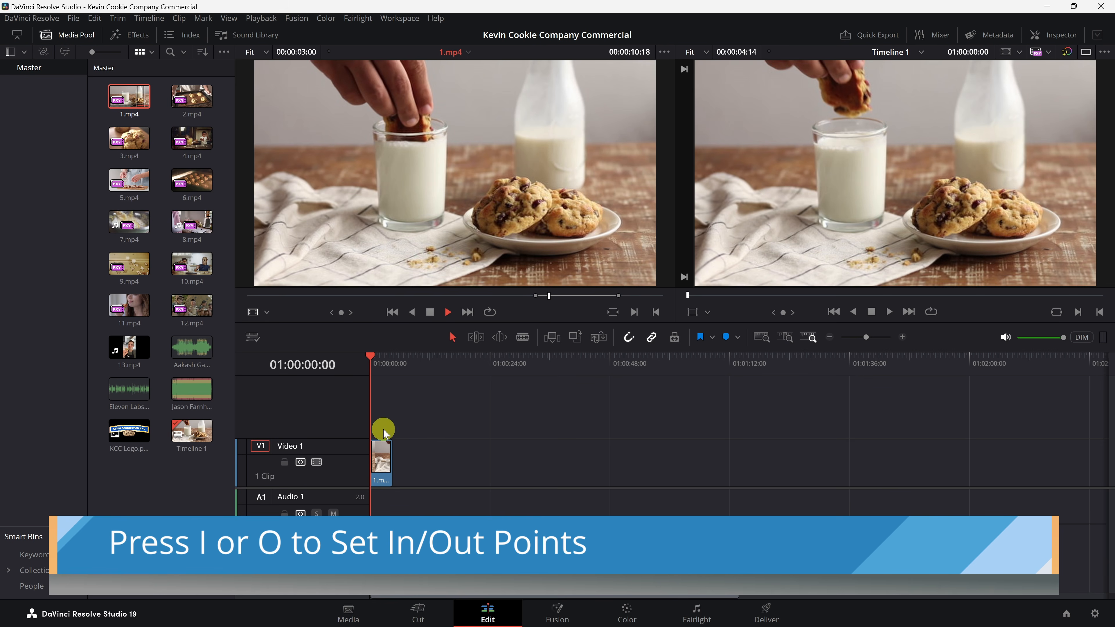
click(391, 478)
key(Delete)
drag(452, 169, 377, 476)
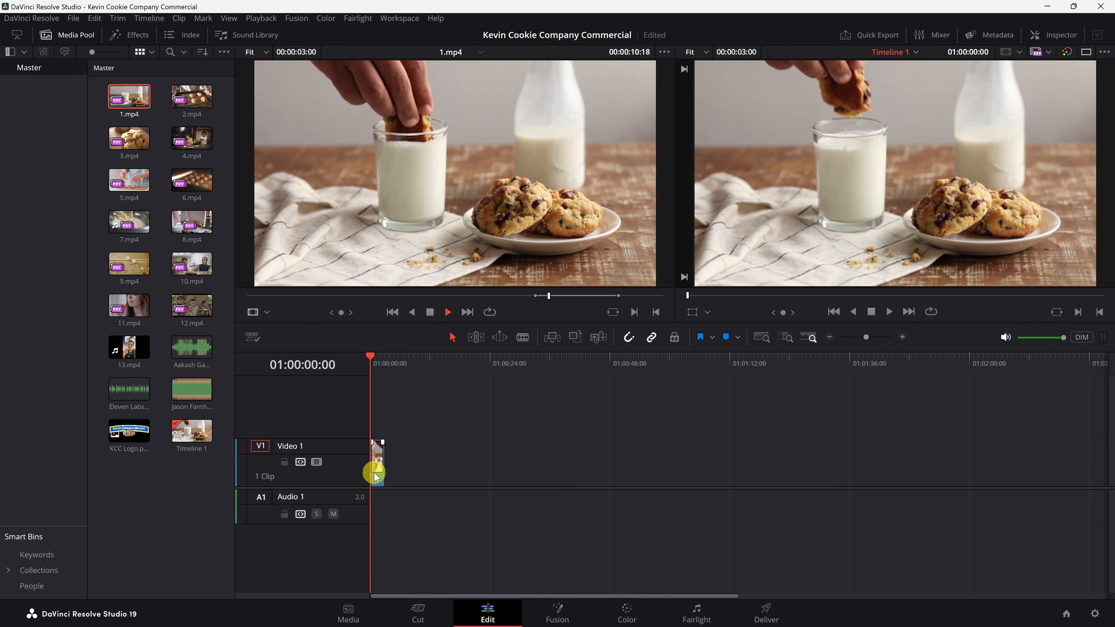
key(shift+z)
drag(608, 366, 387, 370)
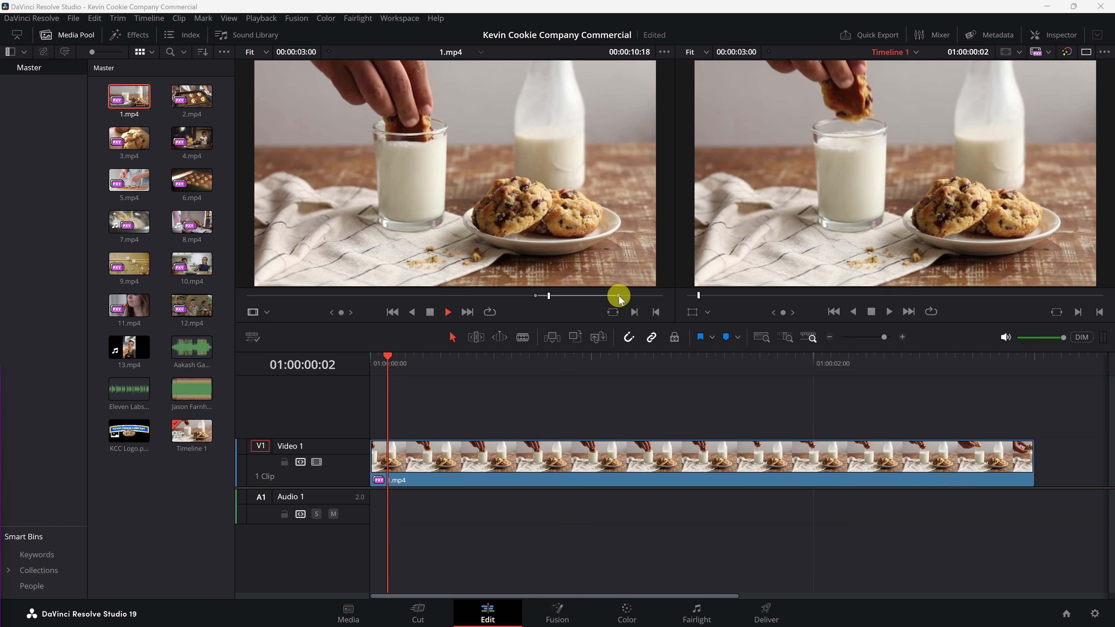
Step: Append 2.mp4 to the timeline directly after the 1.mp4 clip
click(191, 98)
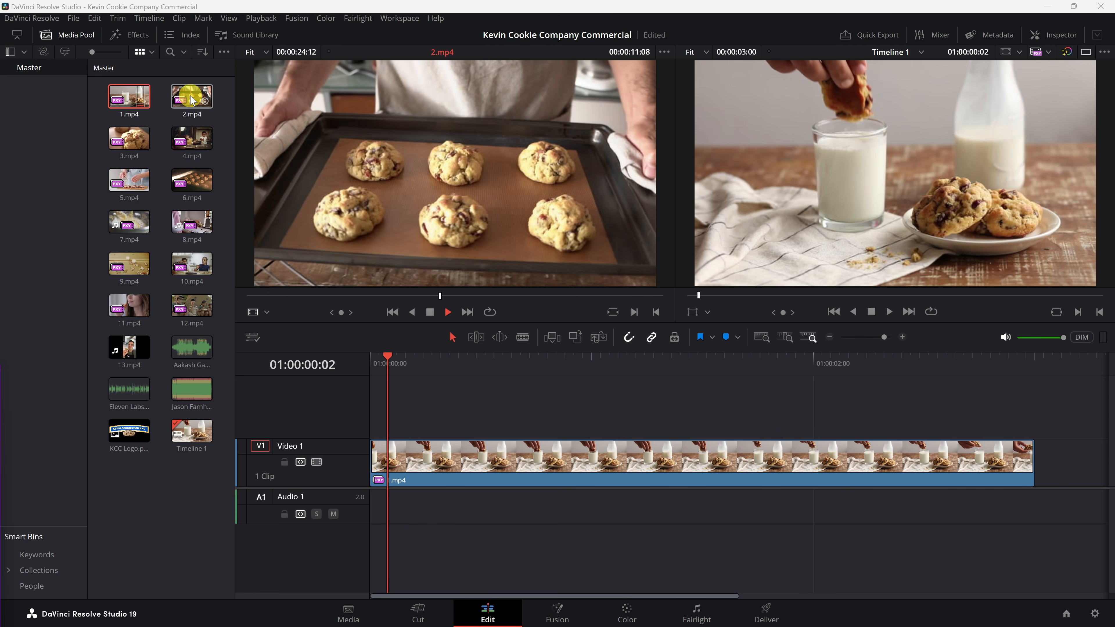
drag(191, 99, 1040, 475)
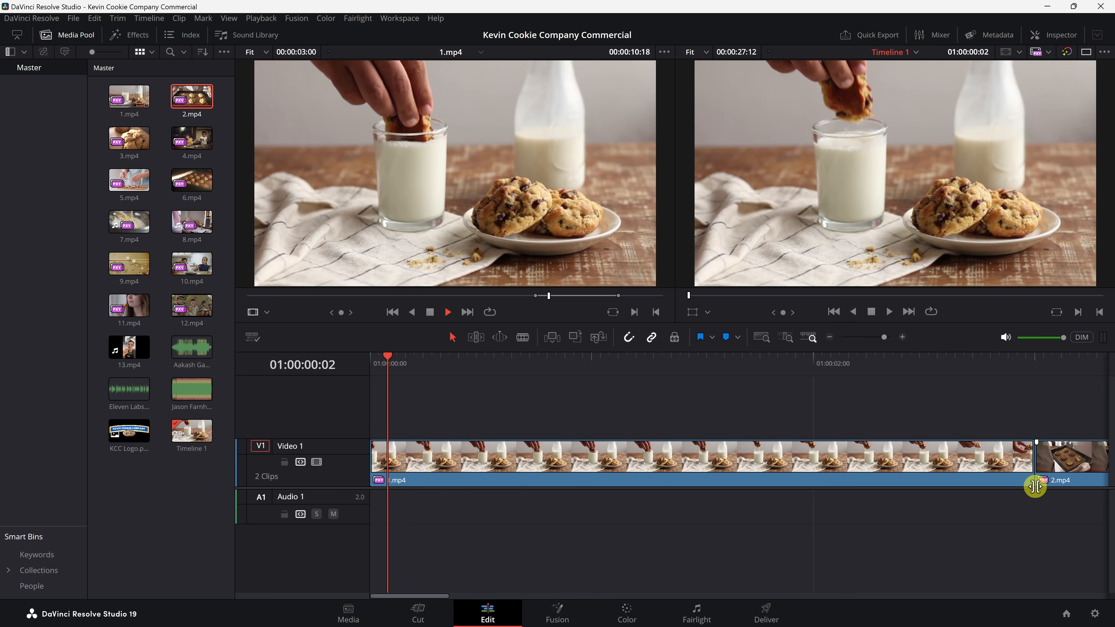
key(shift+z)
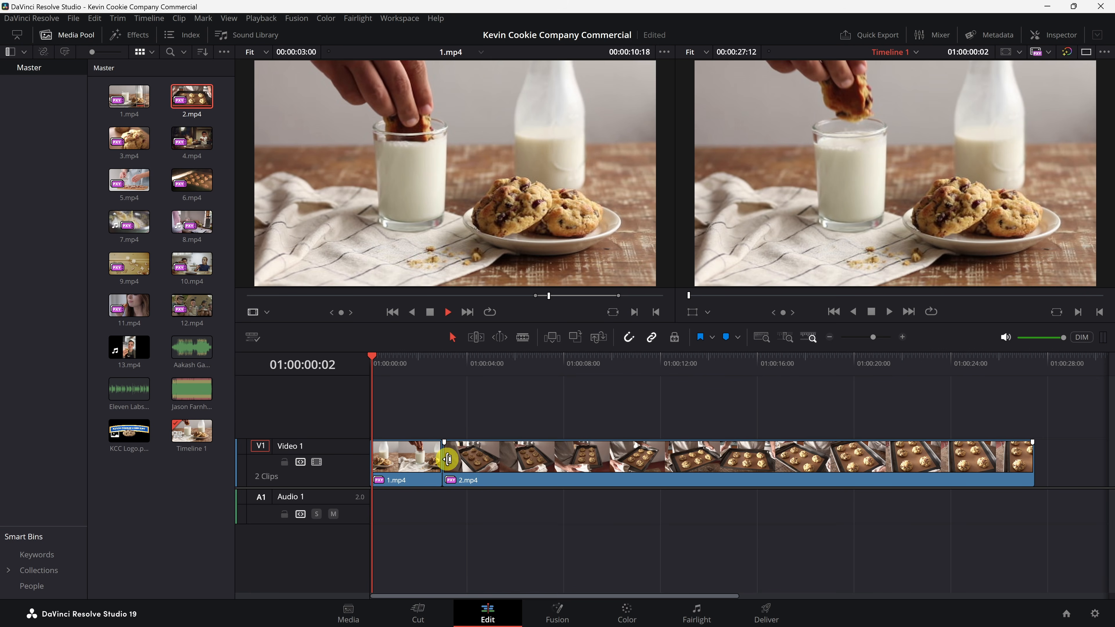
Step: Trim the end of the 2.mp4 clip to about 3 seconds and place it directly after 1.mp4
drag(448, 460, 663, 445)
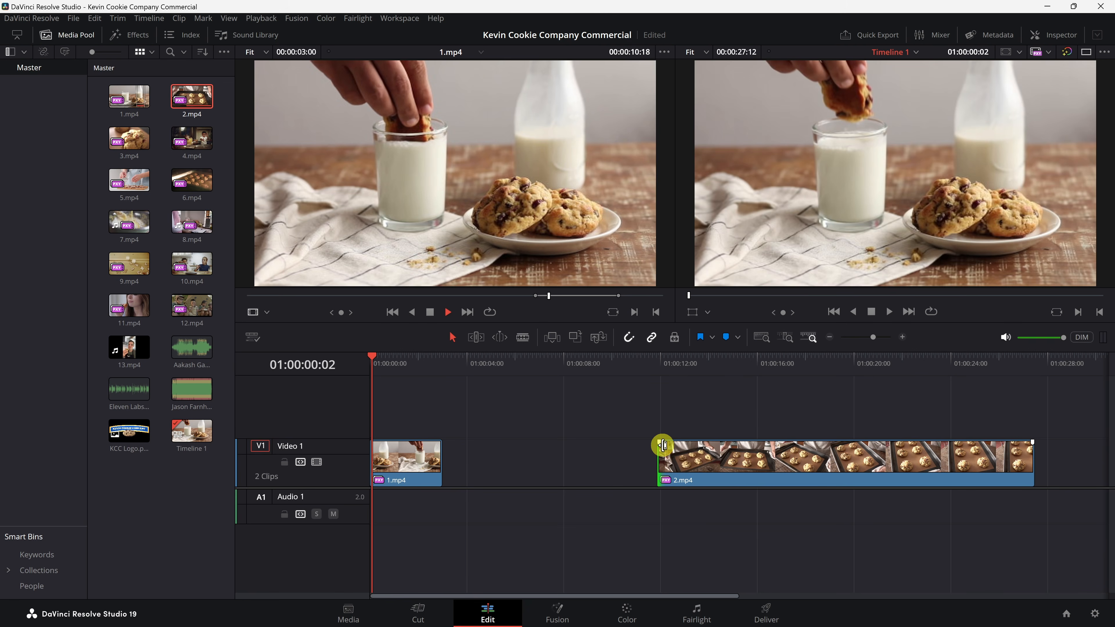
click(1030, 460)
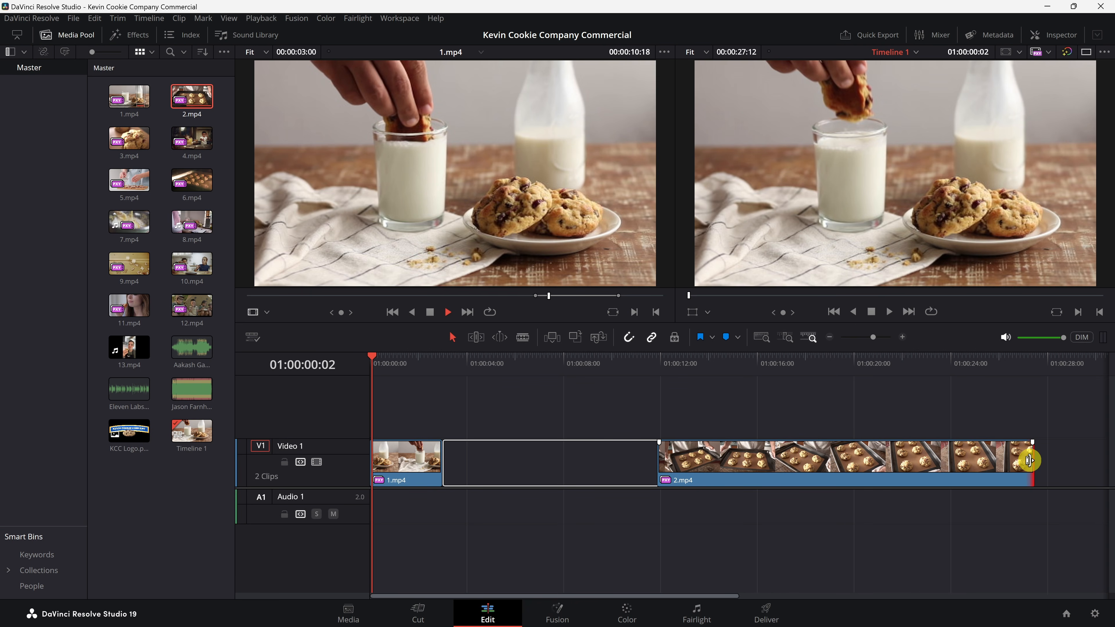
drag(1029, 461, 725, 466)
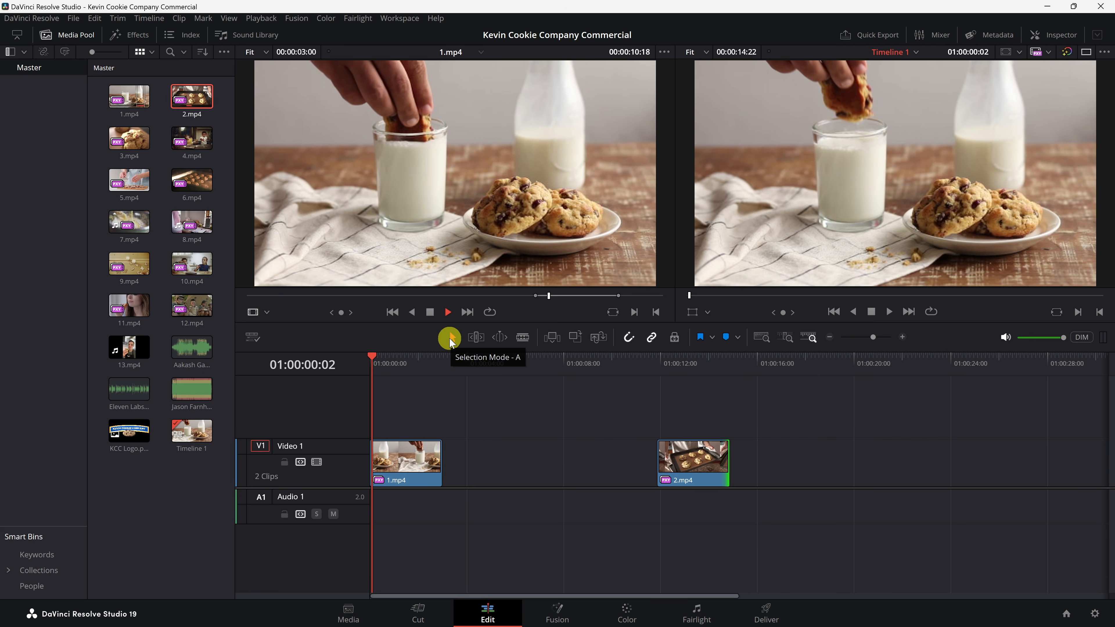
drag(705, 467, 489, 466)
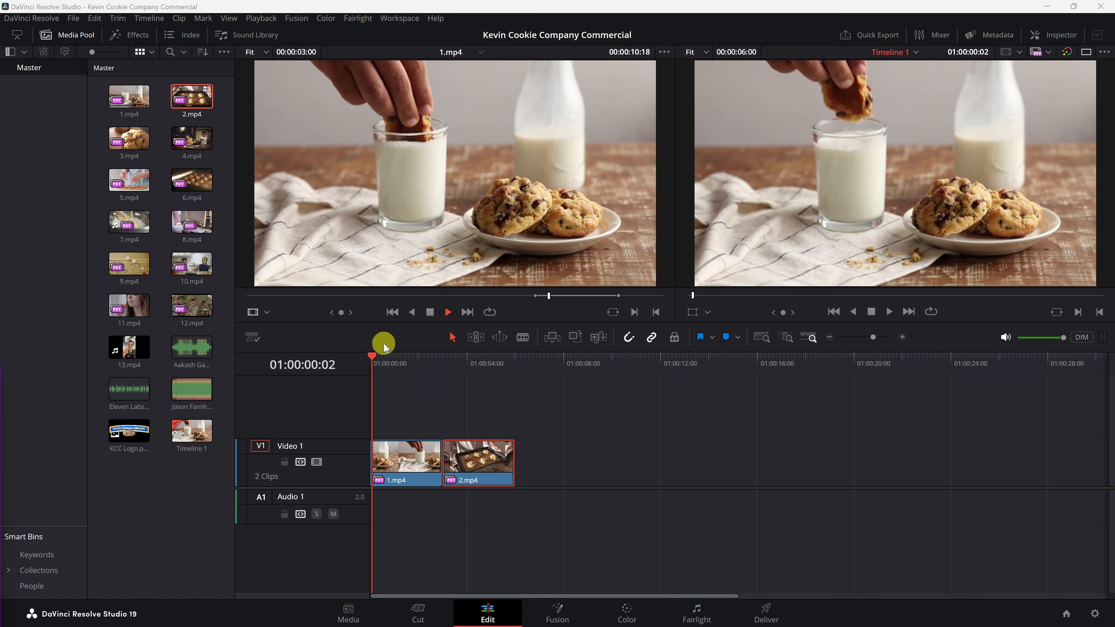
Step: Append 3.mp4 to the timeline directly after the 2.mp4 clip
click(129, 138)
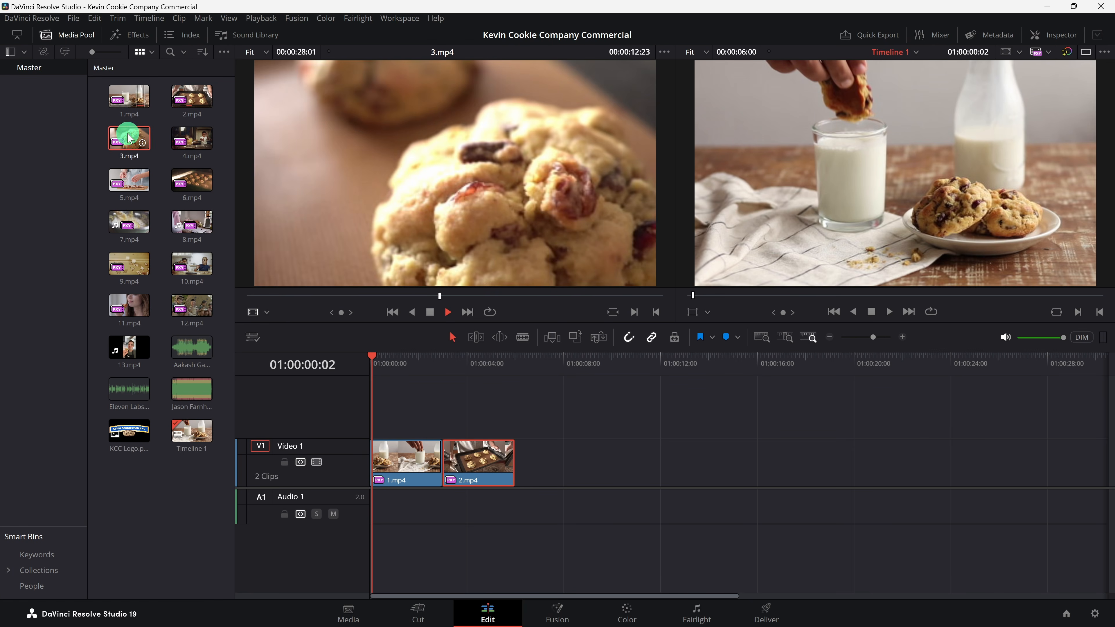
drag(129, 137, 520, 478)
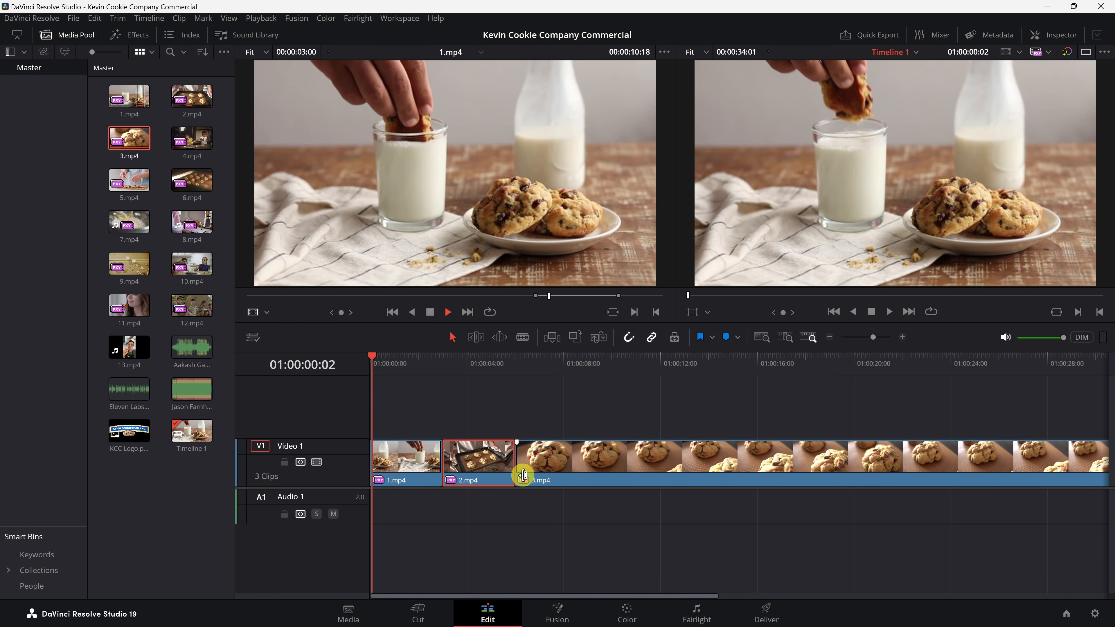
Step: Trim the start of 3.mp4 to the playhead at 01:00:06:22
key(Home)
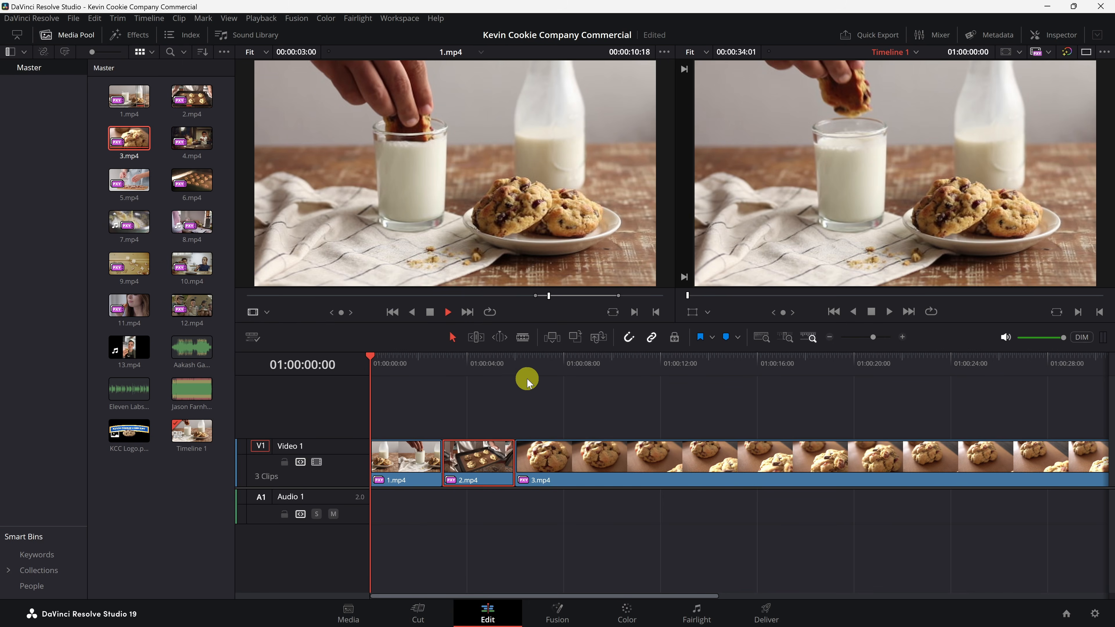
mouse_move(516, 365)
mouse_down()
mouse_move(547, 366)
mouse_move(539, 368)
mouse_up()
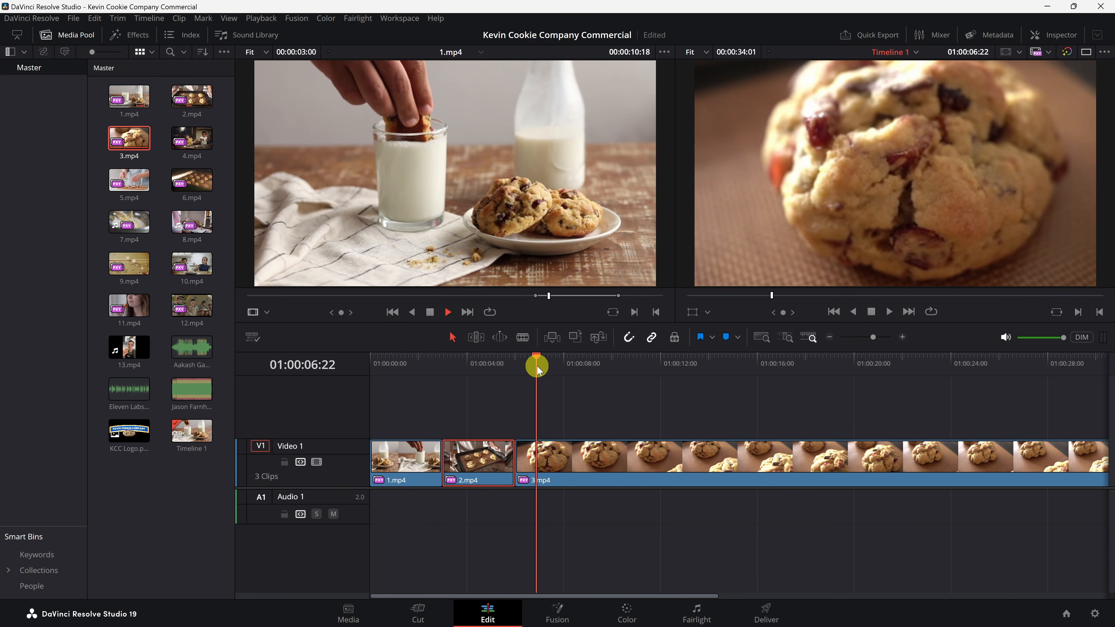
click(543, 461)
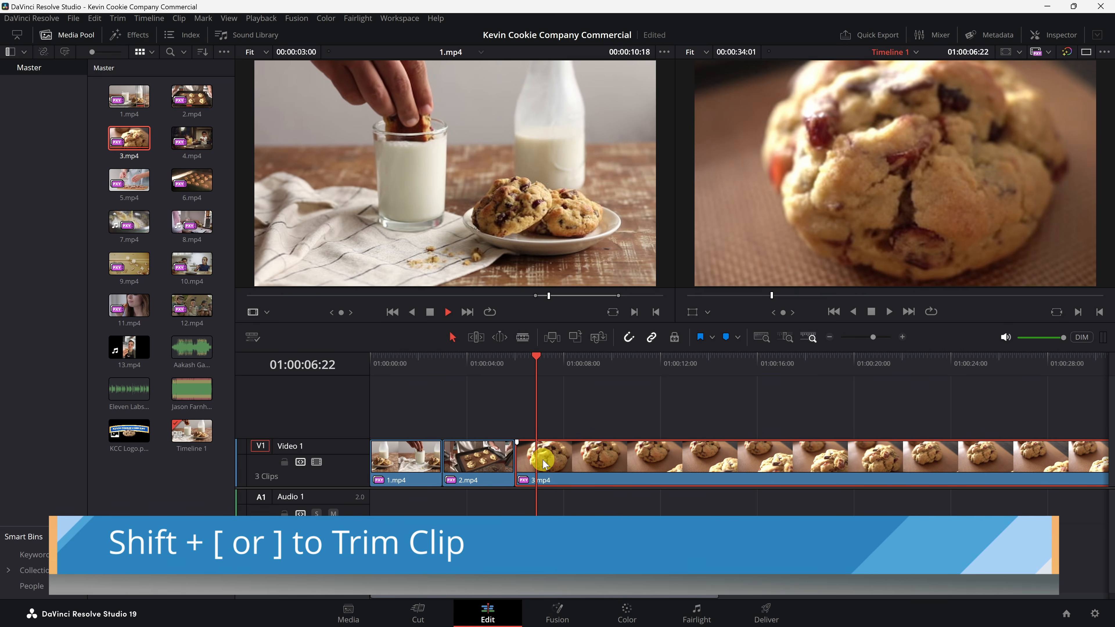
key(shift+bracketleft)
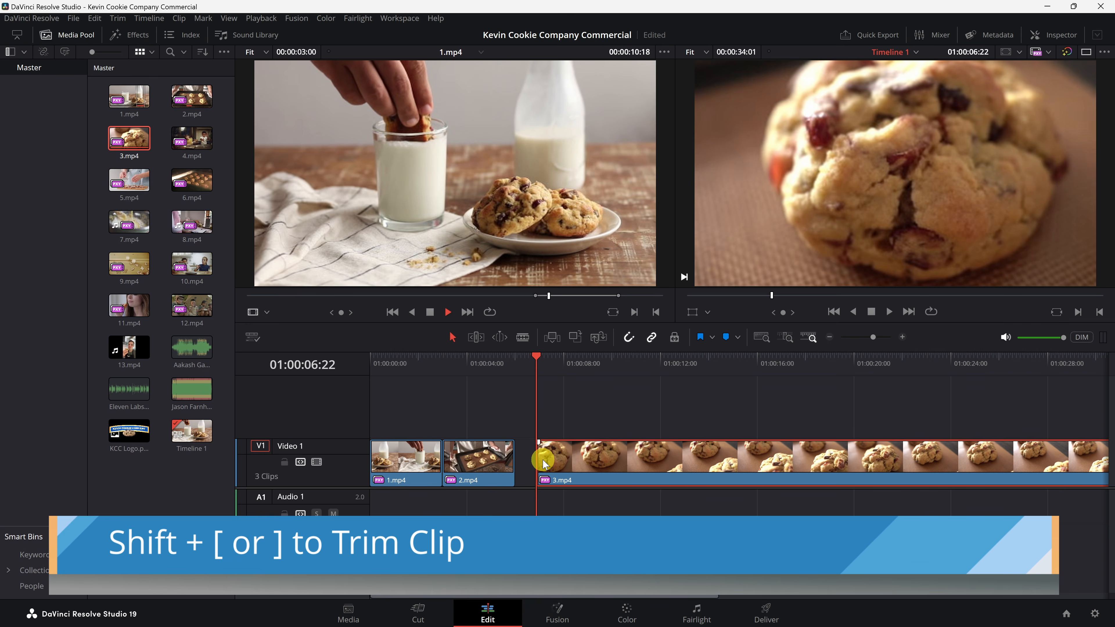
Step: Trim the end of 3.mp4 to the playhead at 01:00:12:24, then undo the last three edits
drag(570, 363, 683, 365)
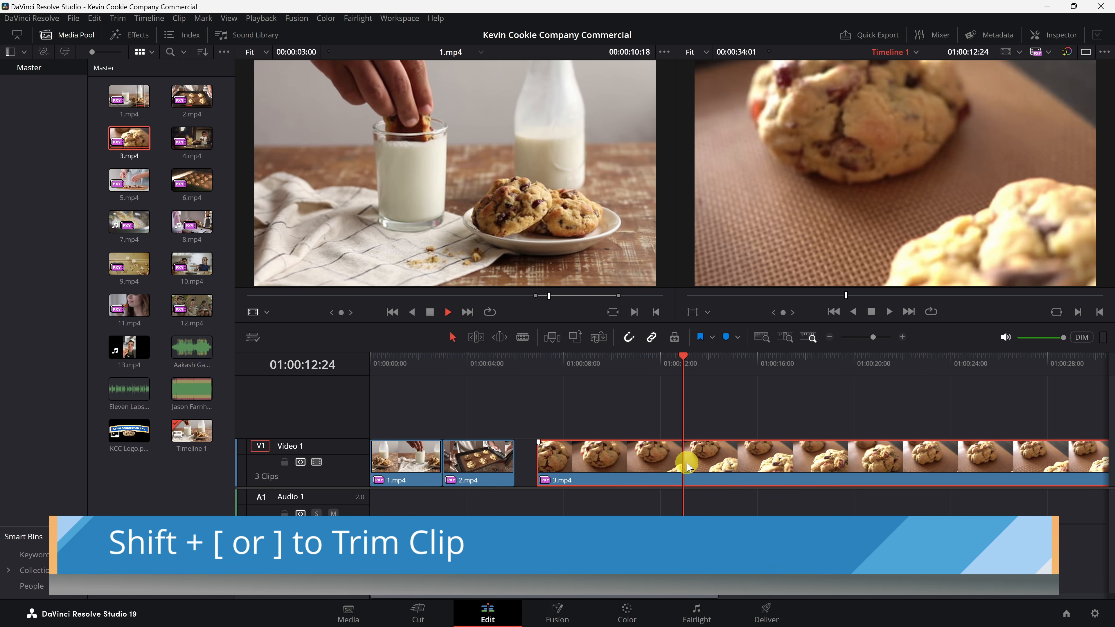
key(shift+bracketright)
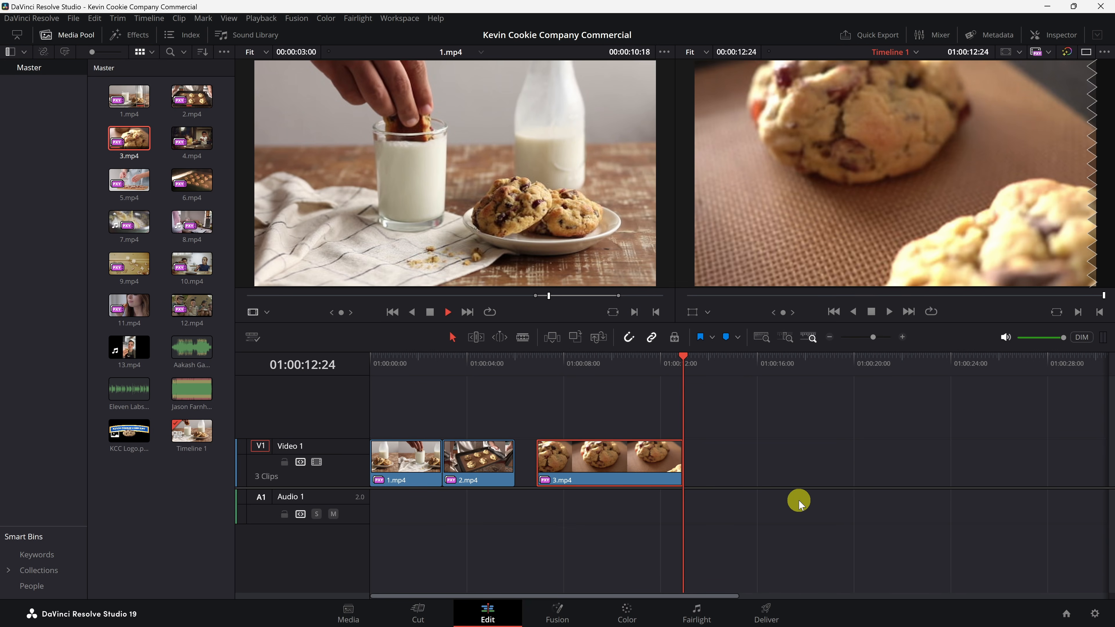
key(ctrl+z)
key(ctrl+z)
key(ctrl+z)
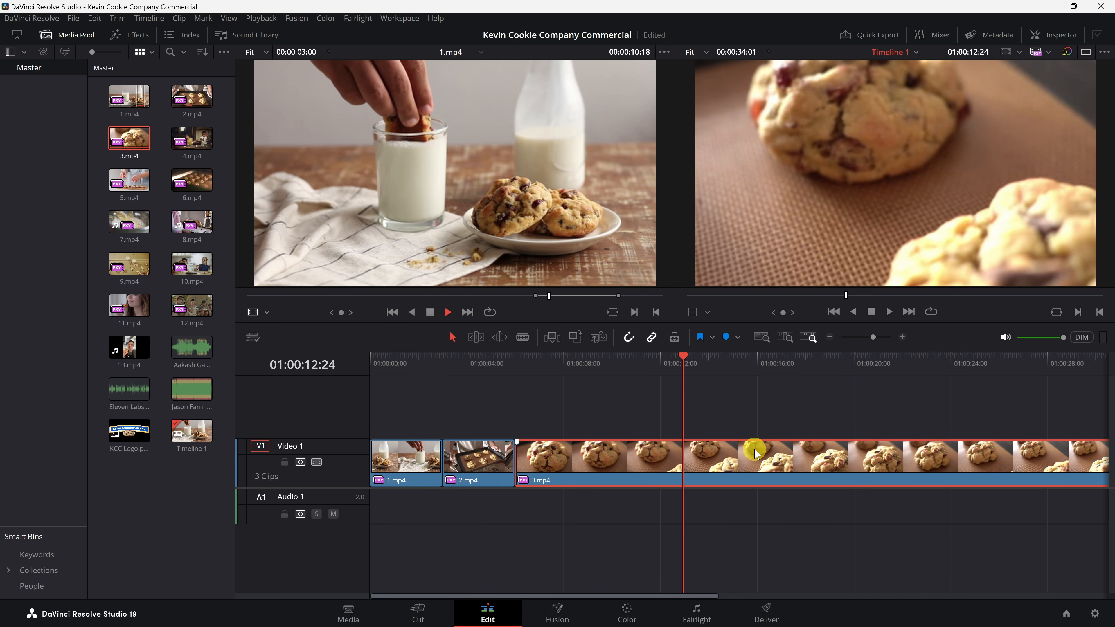
Step: Ripple-trim the start of 3.mp4 to the playhead at 01:00:07:10
click(547, 365)
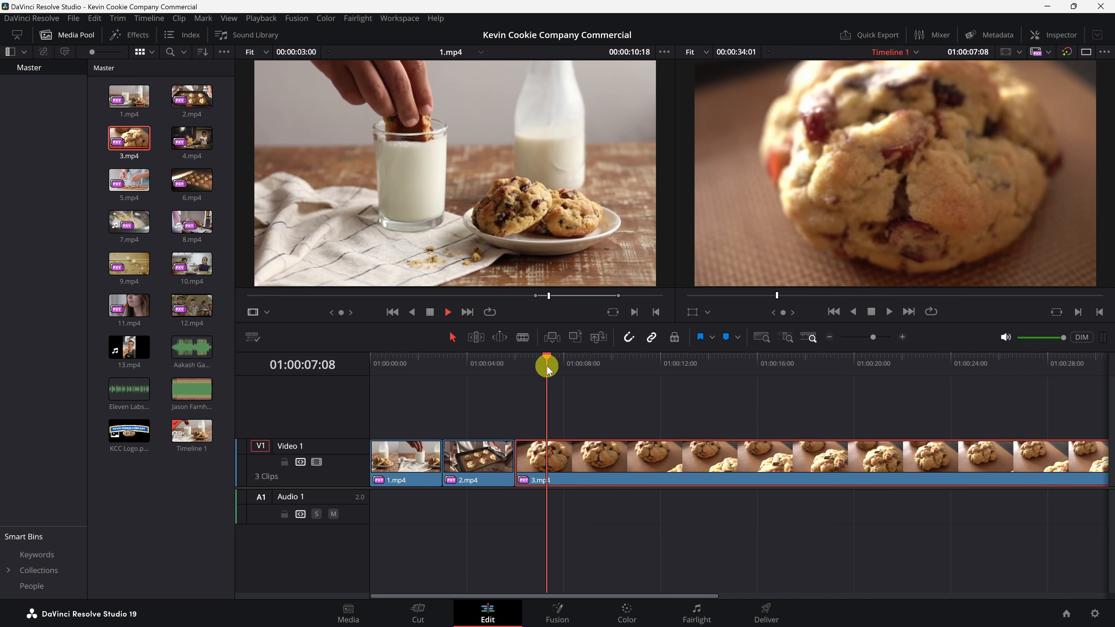
drag(547, 369, 550, 370)
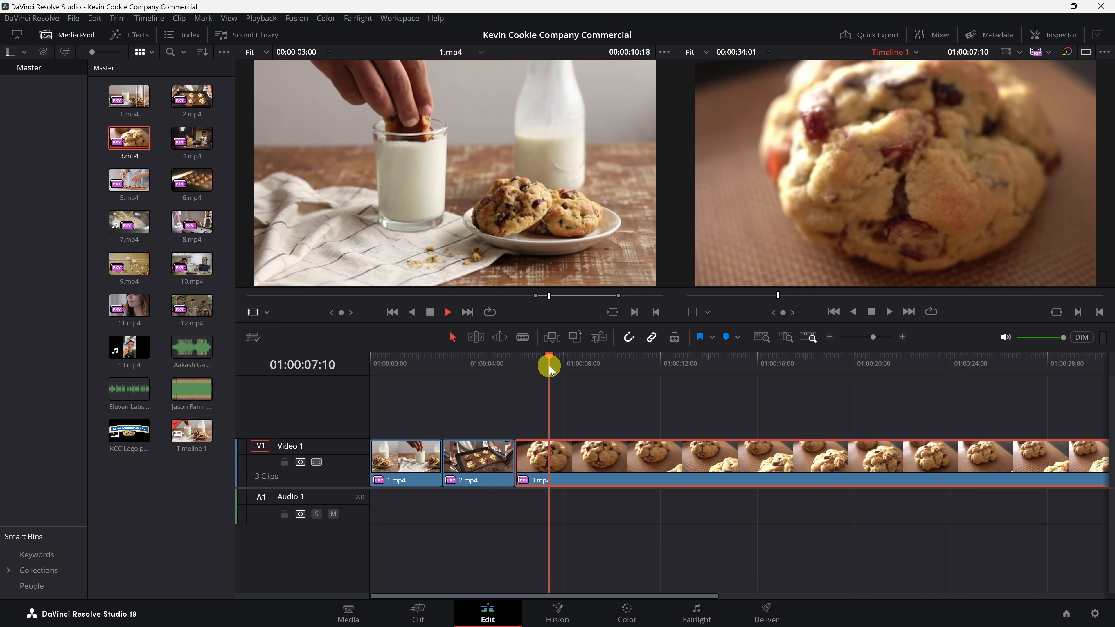
click(549, 457)
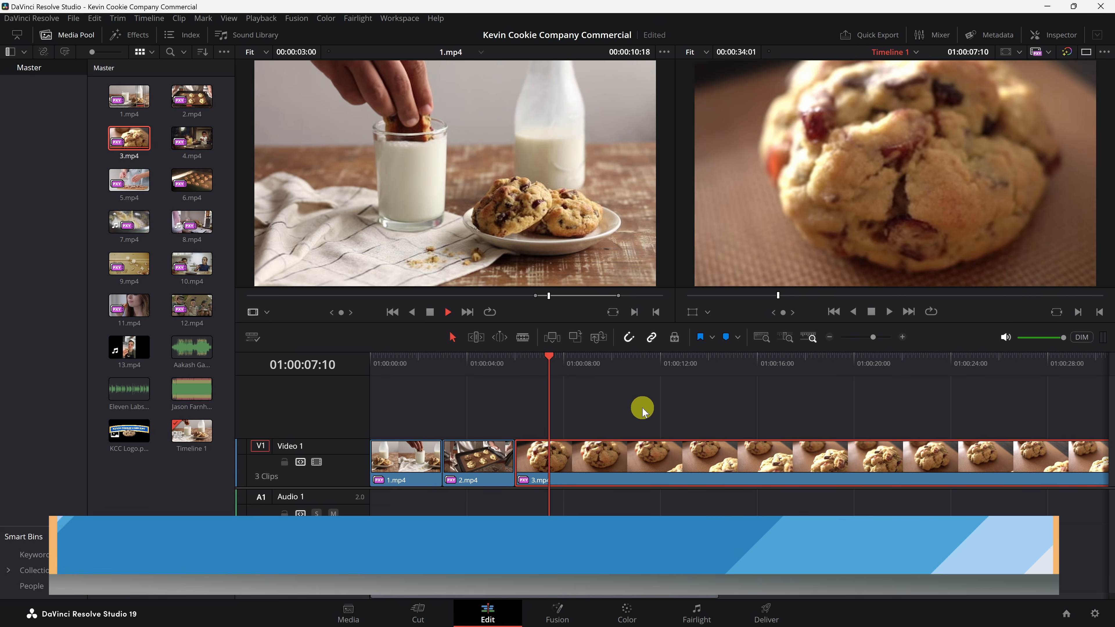
key(ctrl+shift+bracketleft)
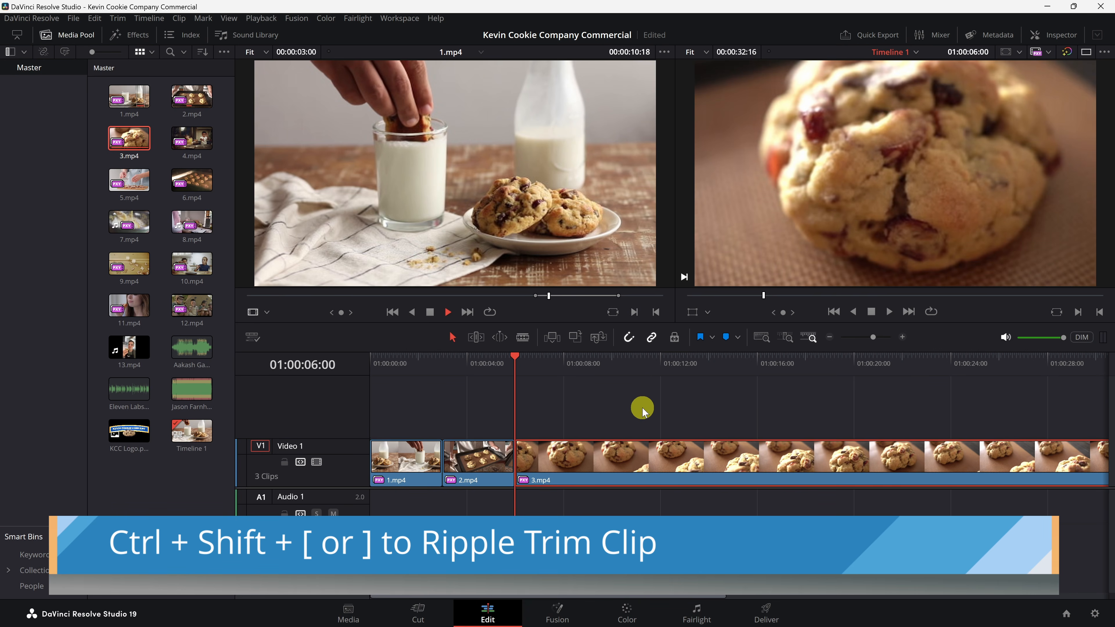
Step: Ripple-trim the end of 3.mp4 to the playhead at 01:00:12:05
mouse_move(659, 364)
mouse_down()
mouse_move(687, 363)
mouse_move(666, 362)
mouse_up()
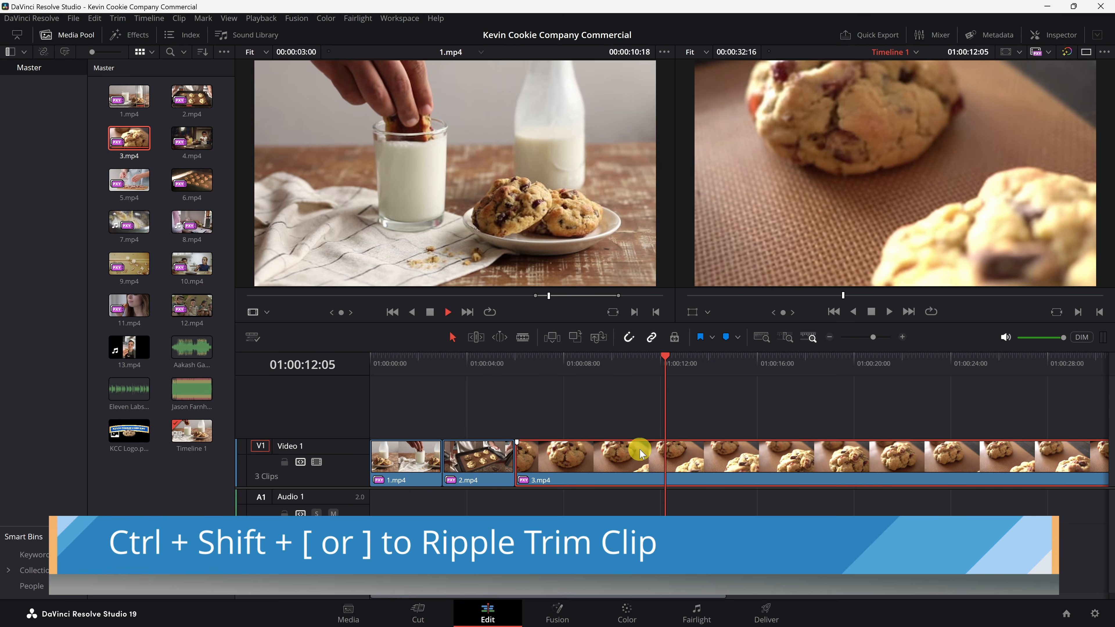
key(ctrl+shift+bracketright)
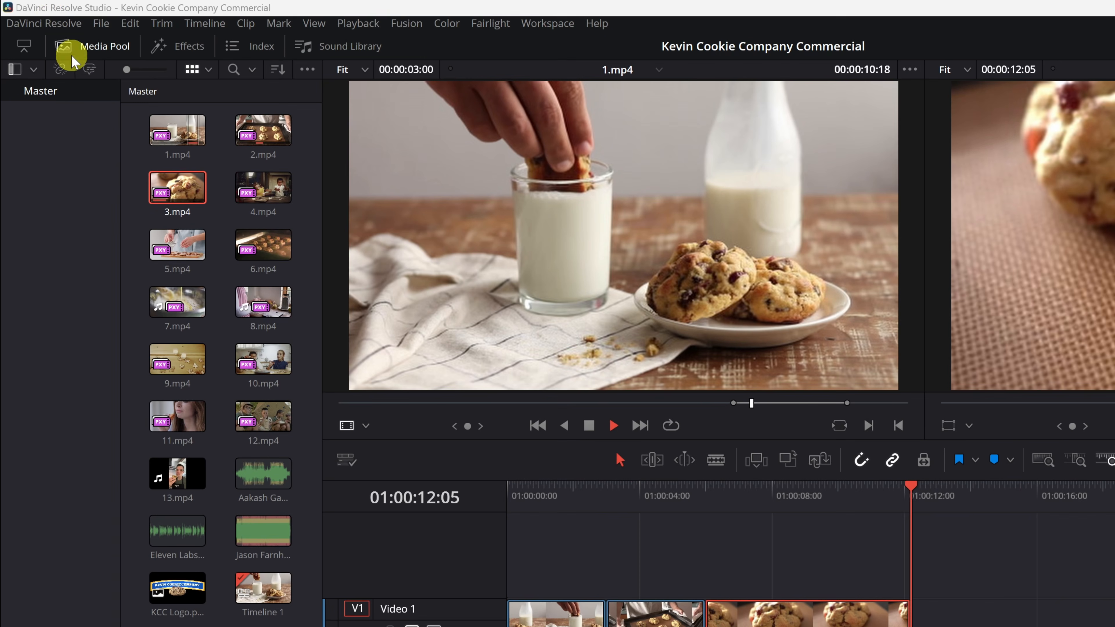
Step: Look up the Ripple trim shortcuts under the Trim commands in Keyboard Customization
click(58, 24)
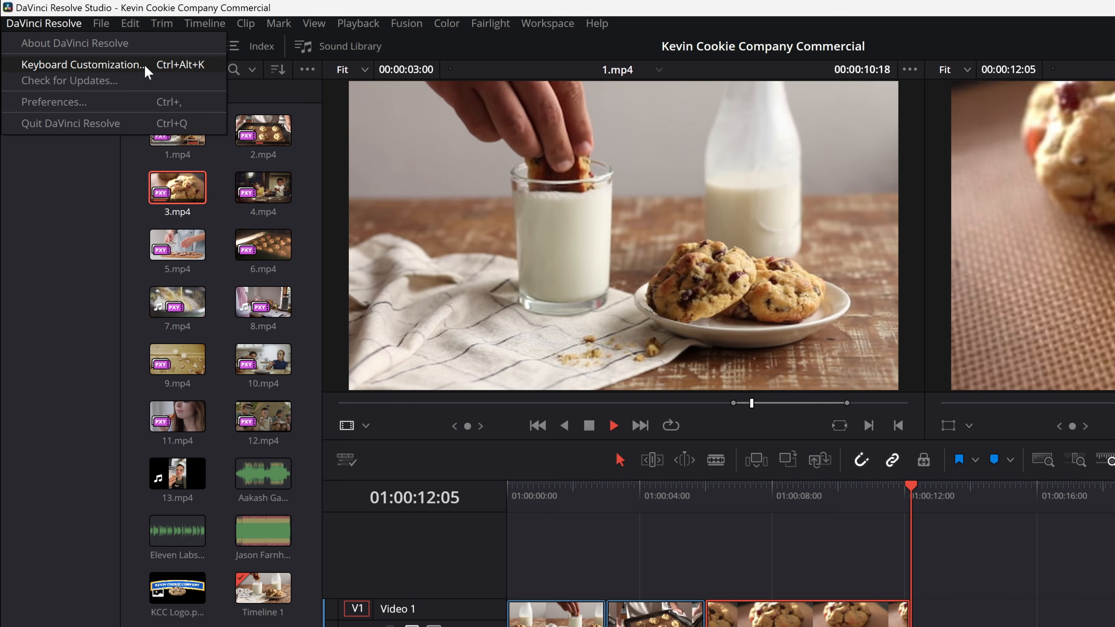
click(166, 66)
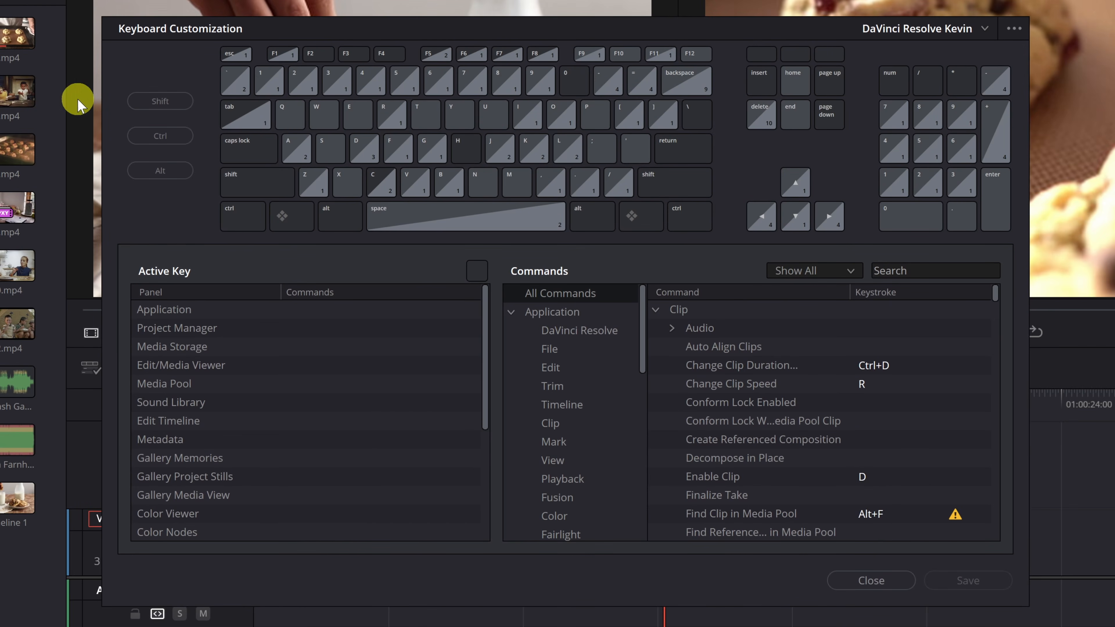
scroll(779, 382, down, 8)
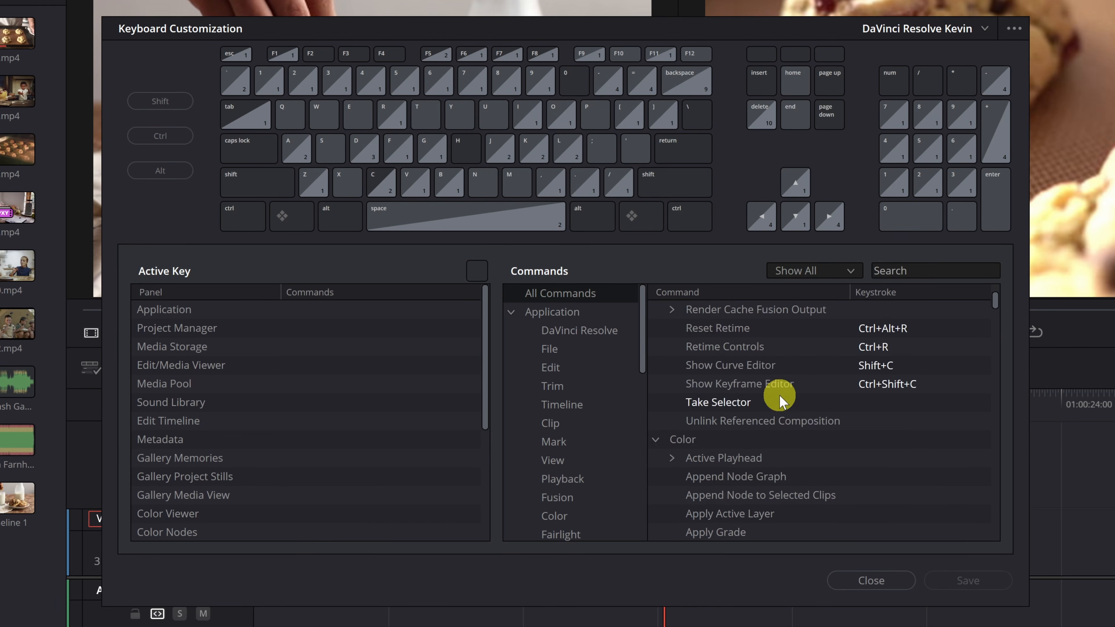
scroll(779, 395, up, 6)
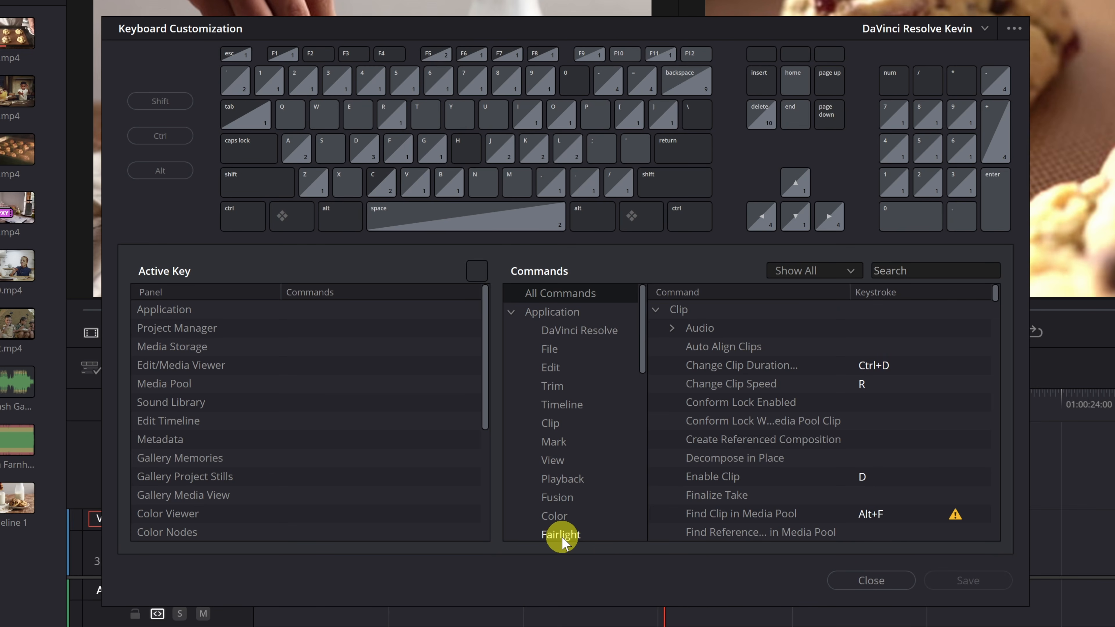
click(560, 387)
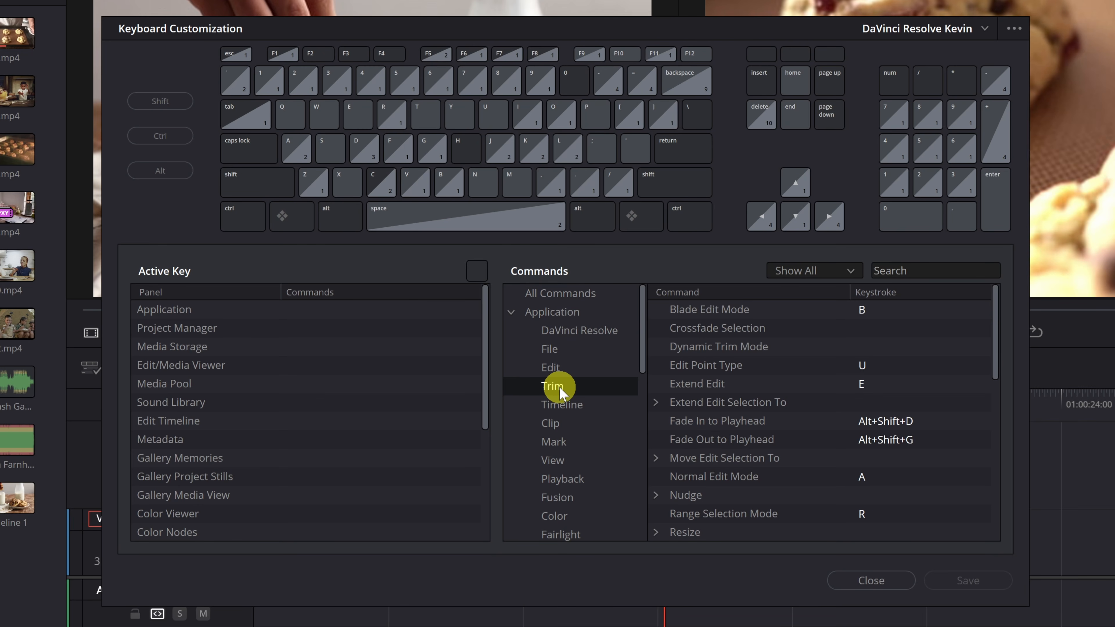
scroll(754, 379, down, 3)
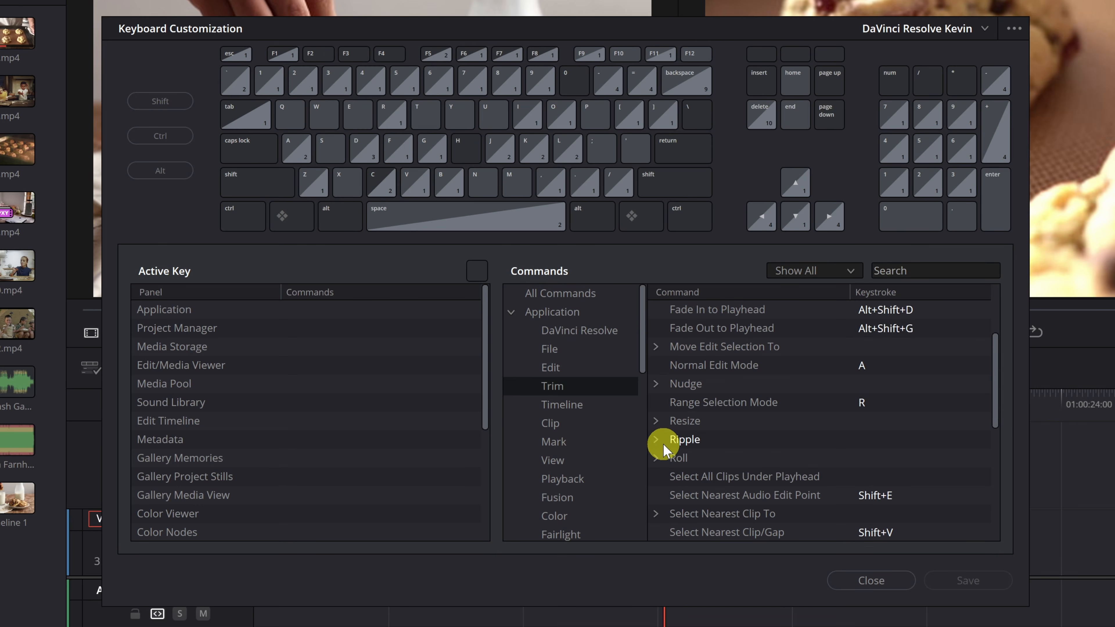
click(656, 440)
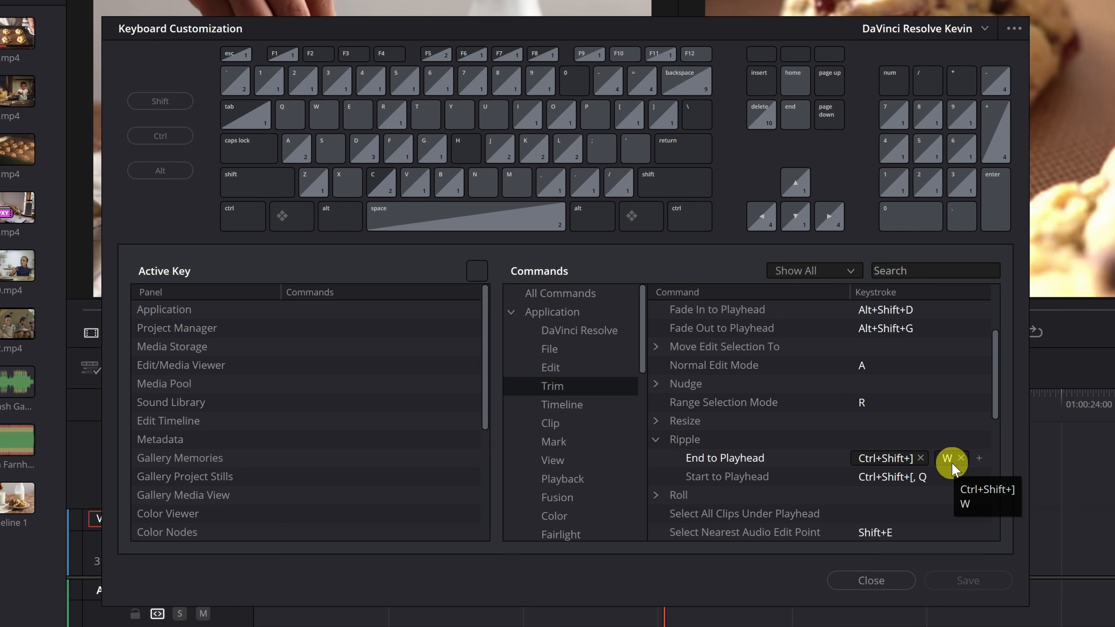
click(888, 579)
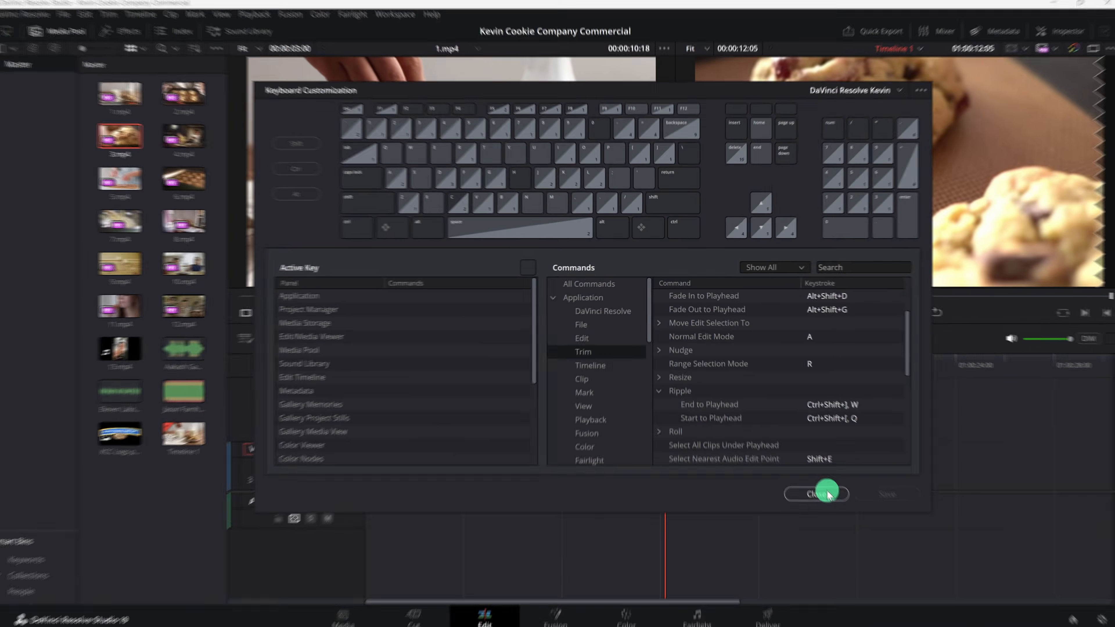
Step: Ripple-trim the end of 3.mp4 to the playhead at 01:00:11:01
drag(517, 366, 533, 367)
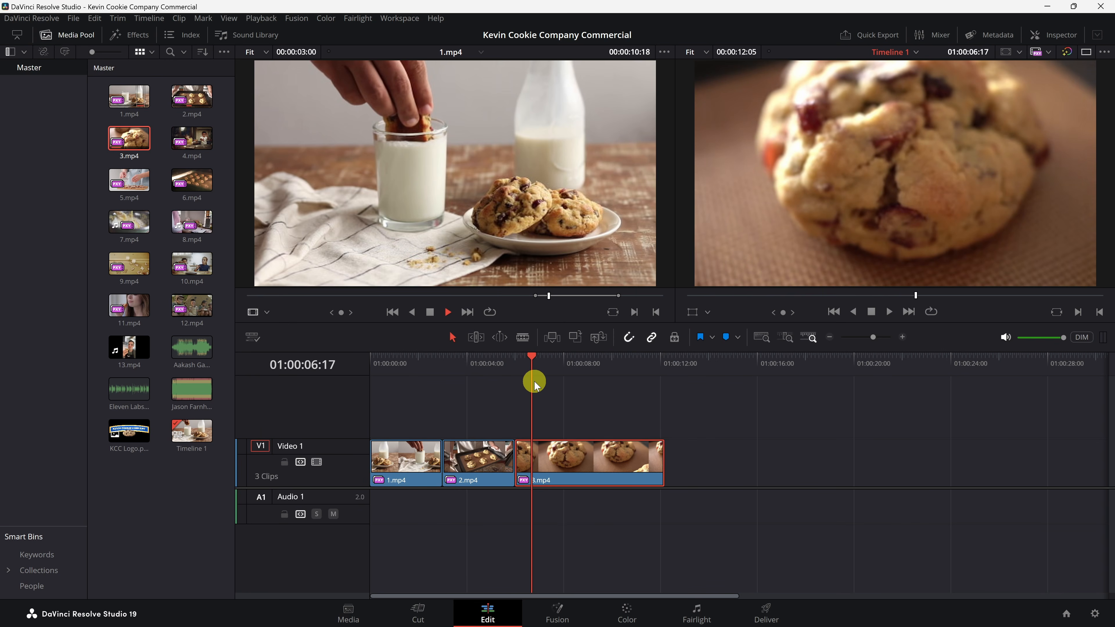
drag(540, 369, 640, 364)
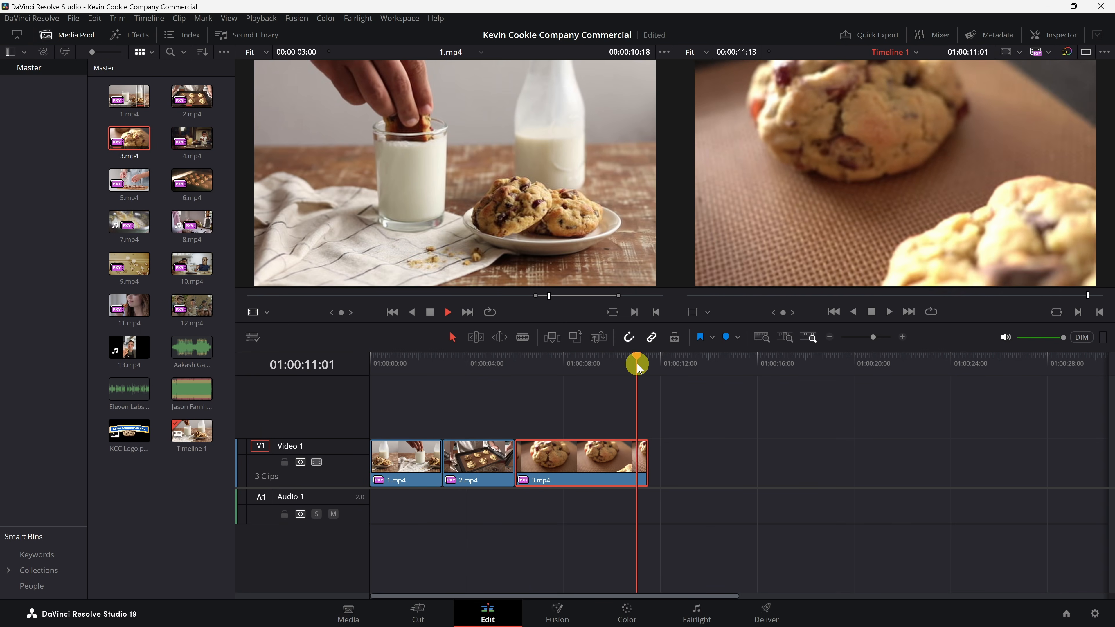
key(ctrl+shift+bracketright)
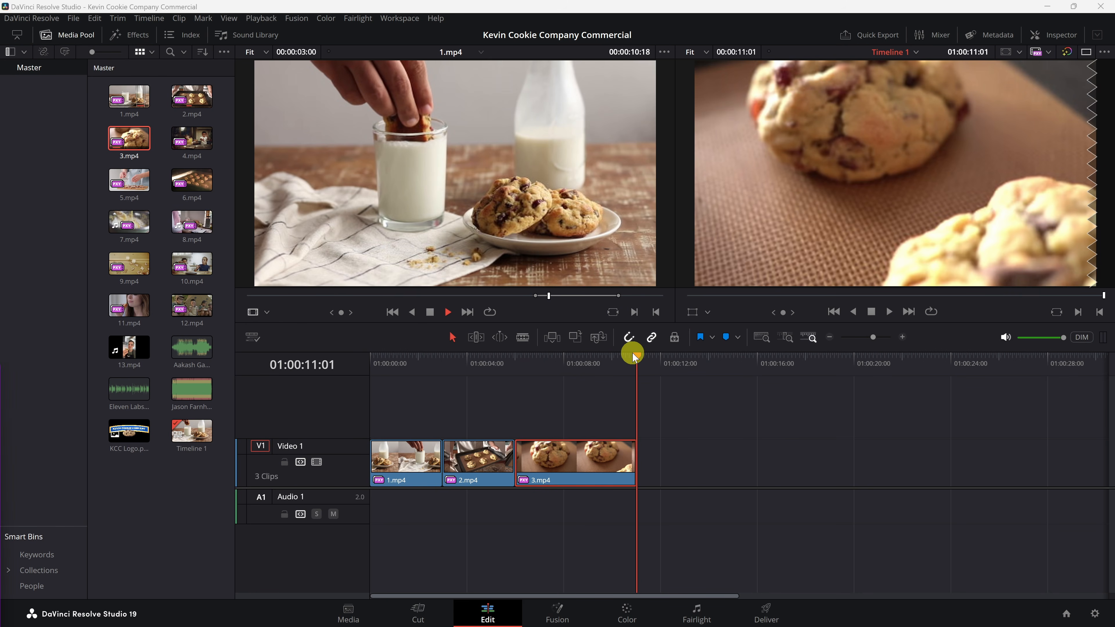
Step: Append 4.mp4 to the timeline directly after the 3.mp4 clip
click(192, 137)
drag(191, 138, 637, 473)
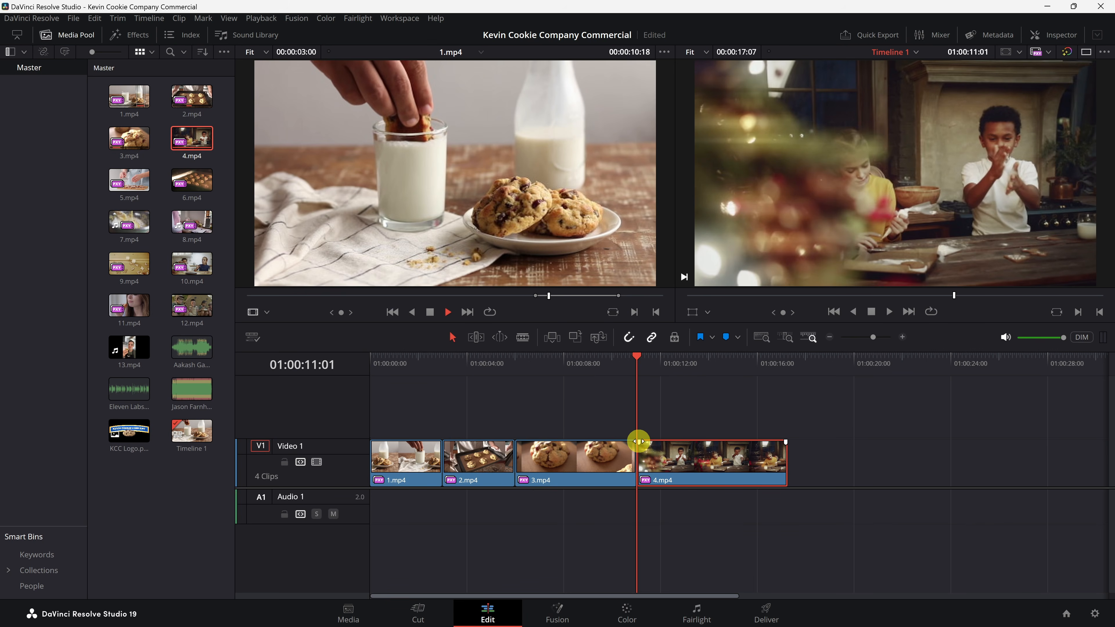
Step: Cut 4.mp4 at about 01:00:15:10 with the Blade tool, delete the end piece, and save the project
click(522, 338)
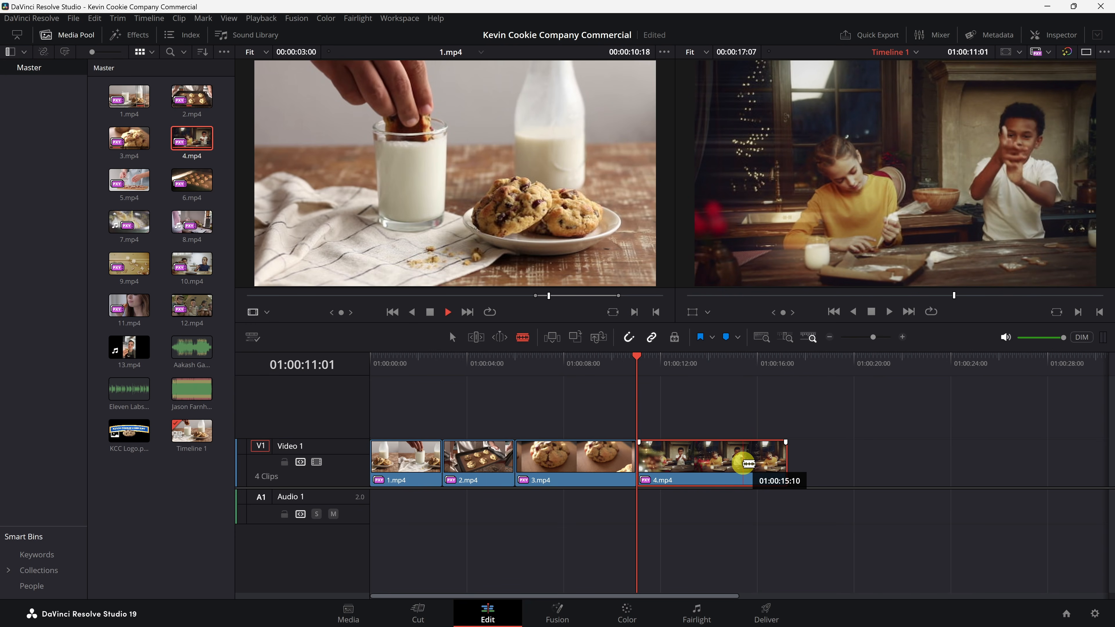
click(742, 463)
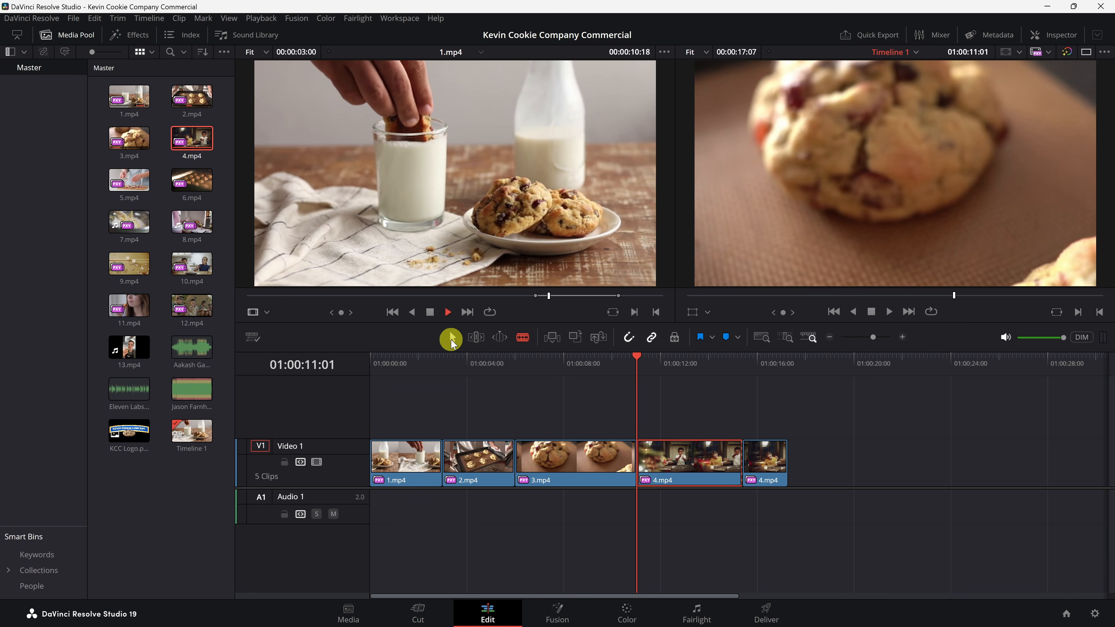
click(451, 340)
click(775, 478)
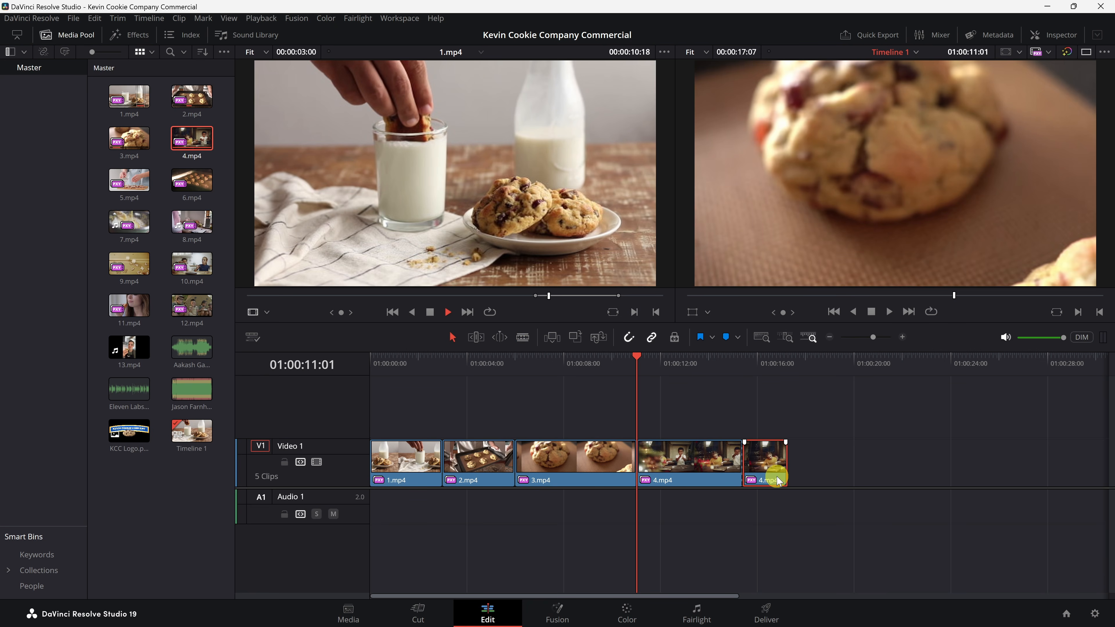
key(Delete)
key(ctrl+s)
Step: Split 4.mp4 at the playhead at 01:00:14:19 and delete the end piece
drag(725, 362, 728, 366)
key(ctrl+backslash)
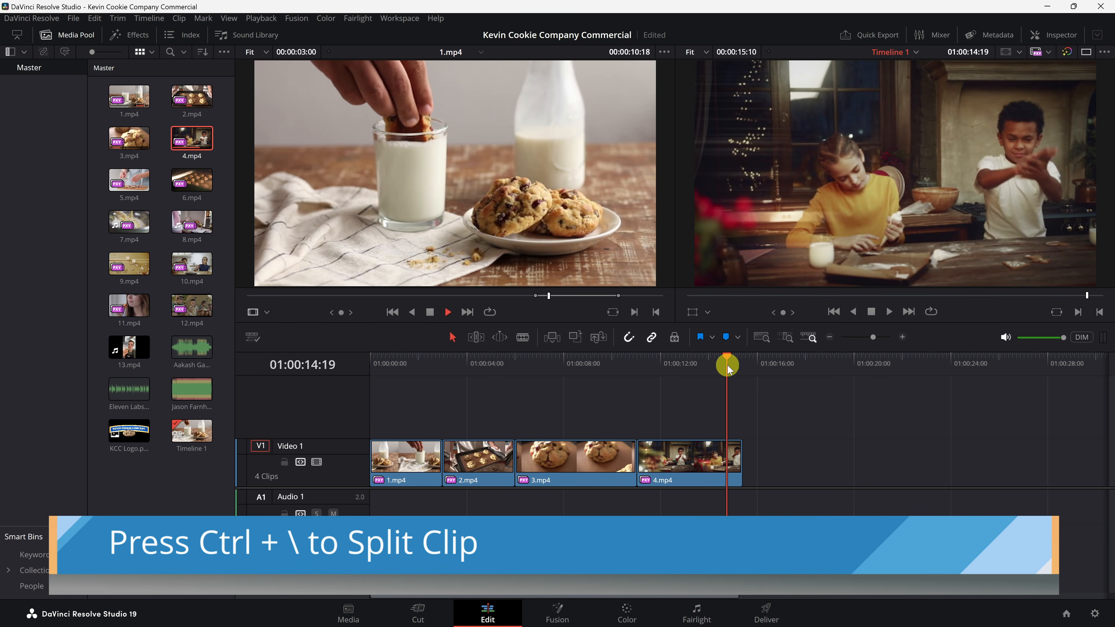
key(ctrl+backslash)
click(736, 465)
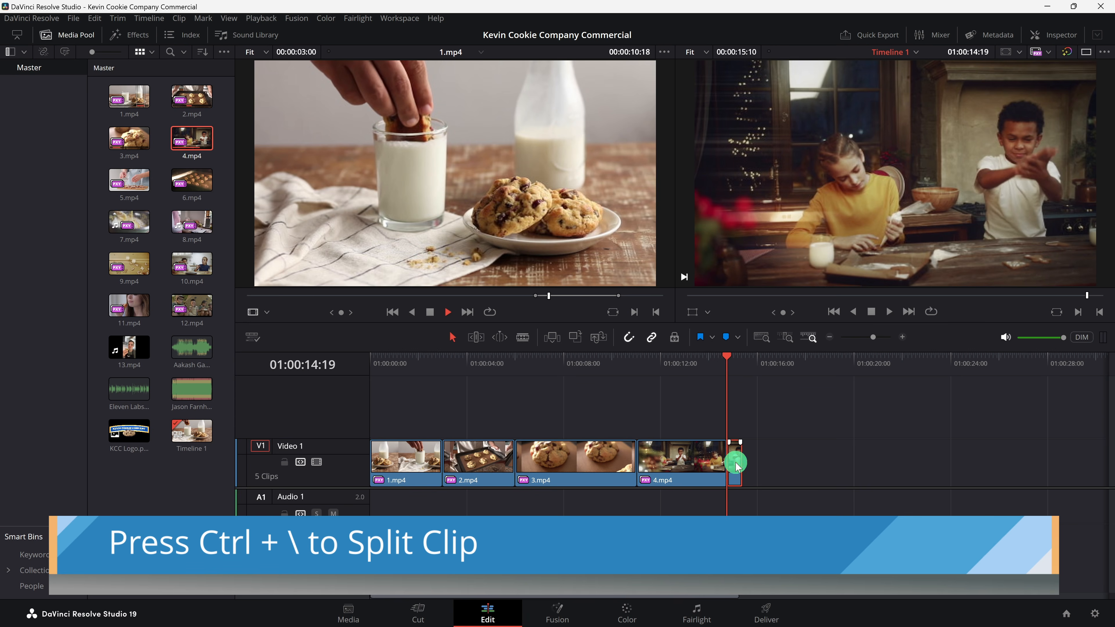
key(Delete)
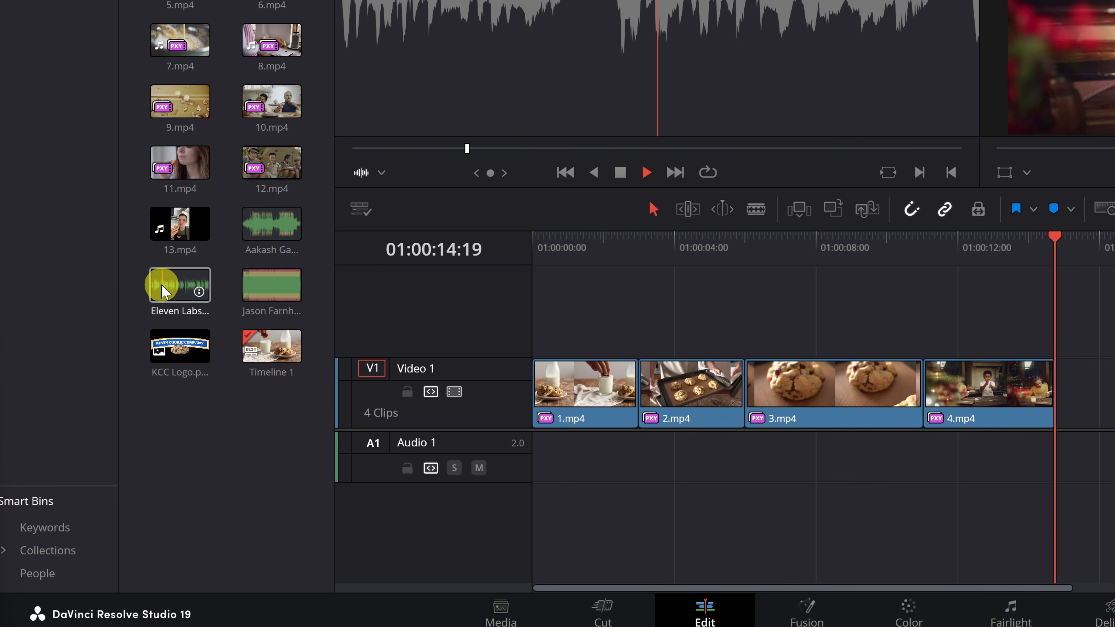
Step: Place Eleven Labs Voice Over.mp3 on Audio 1 at the start of the timeline
click(178, 290)
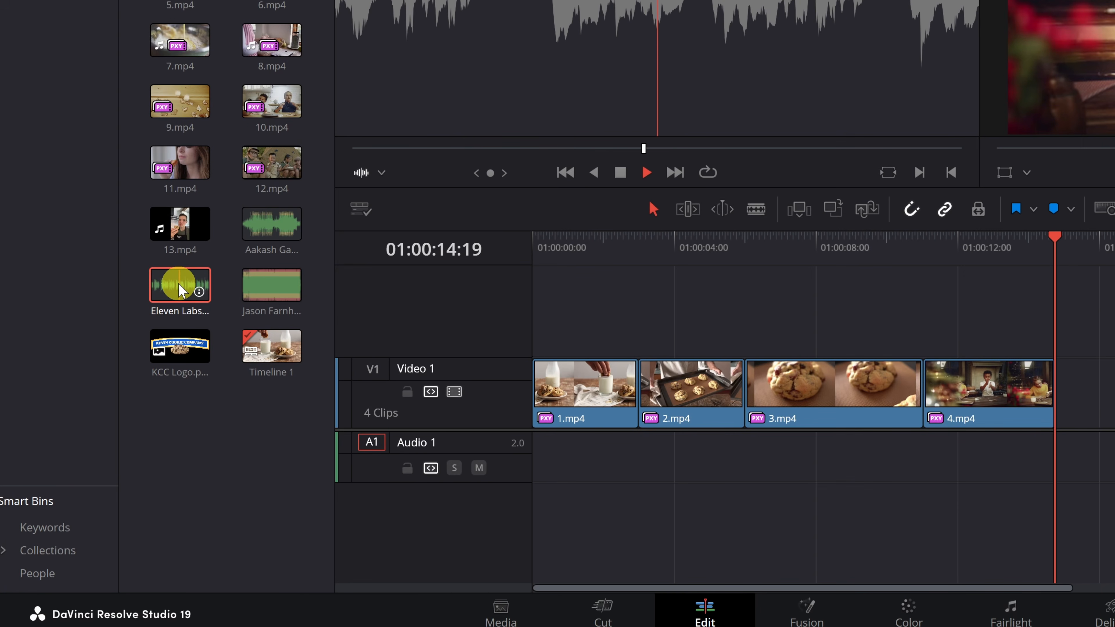
drag(180, 290, 549, 485)
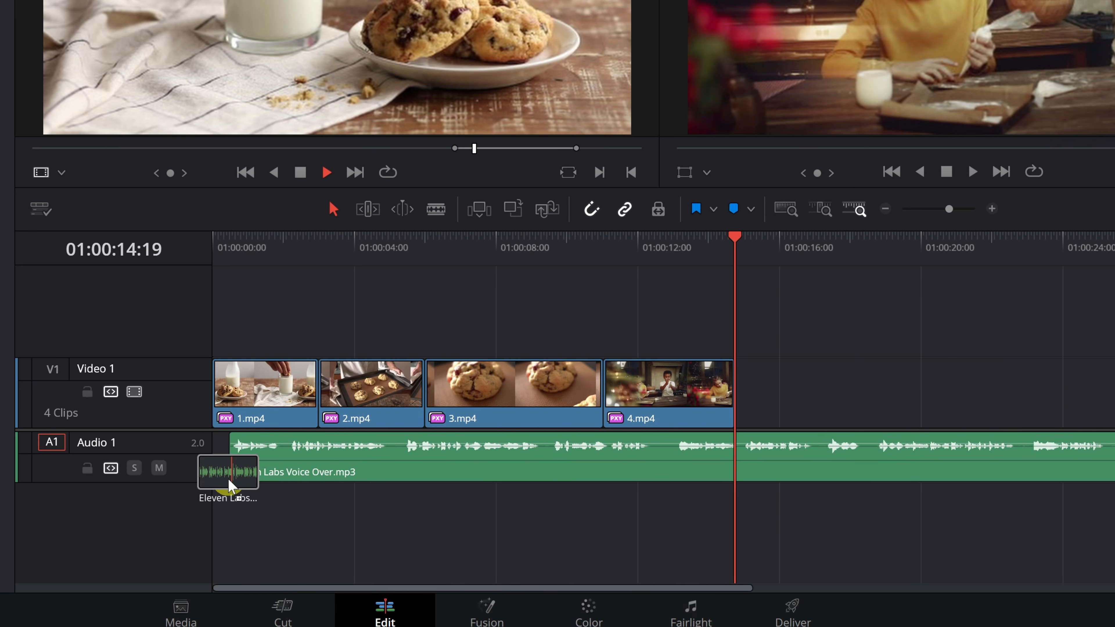
drag(229, 479, 216, 474)
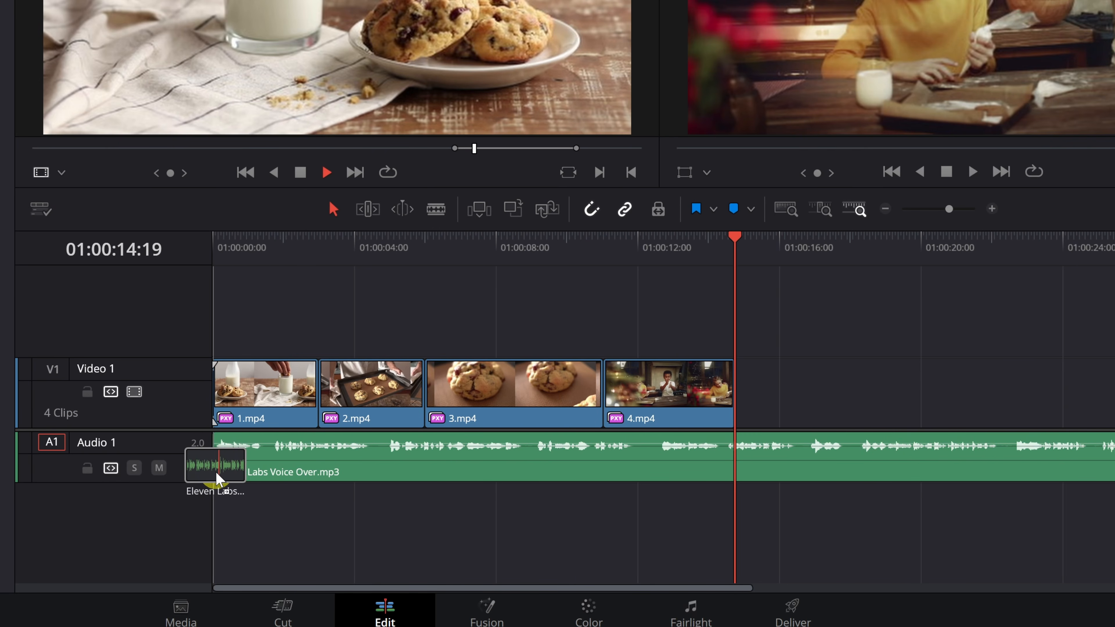
drag(217, 474, 216, 472)
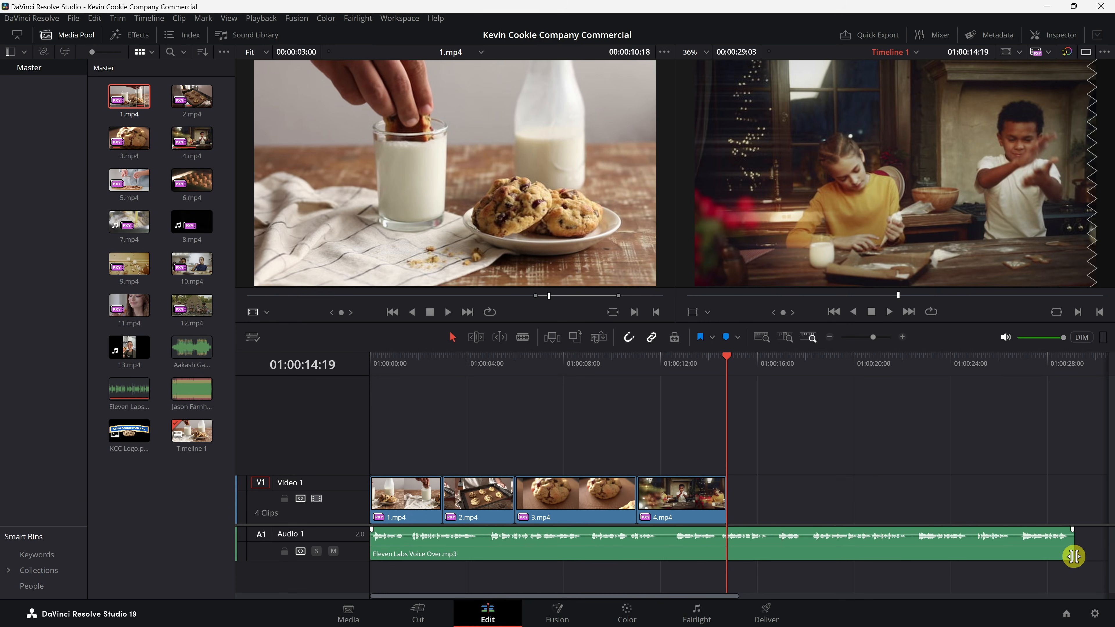
Step: Play the timeline from the beginning
key(Home)
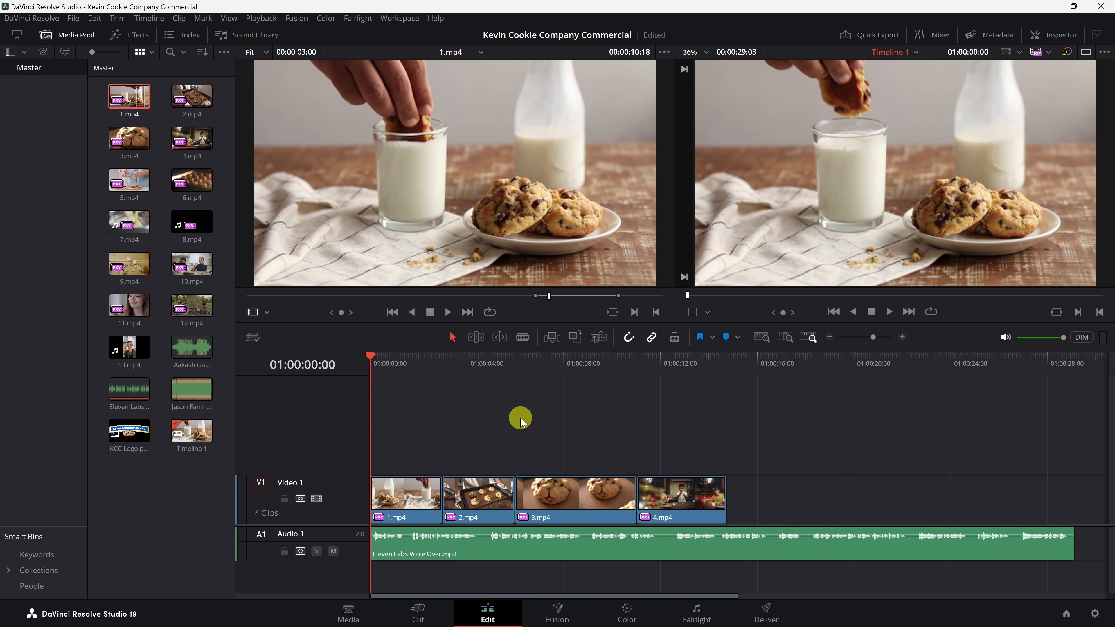
key(space)
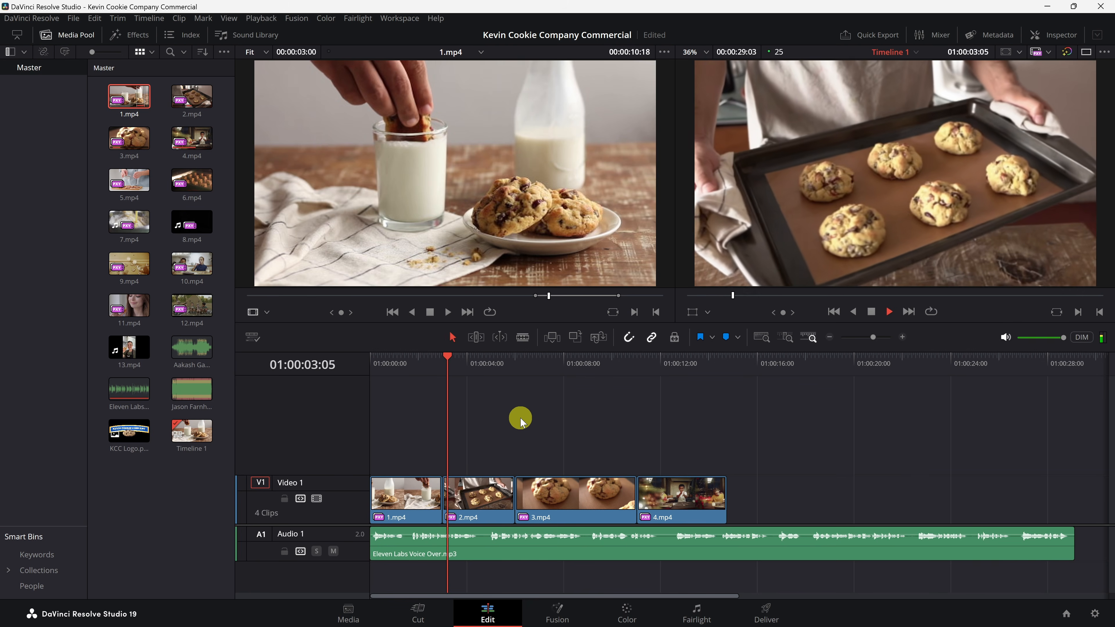
click(485, 360)
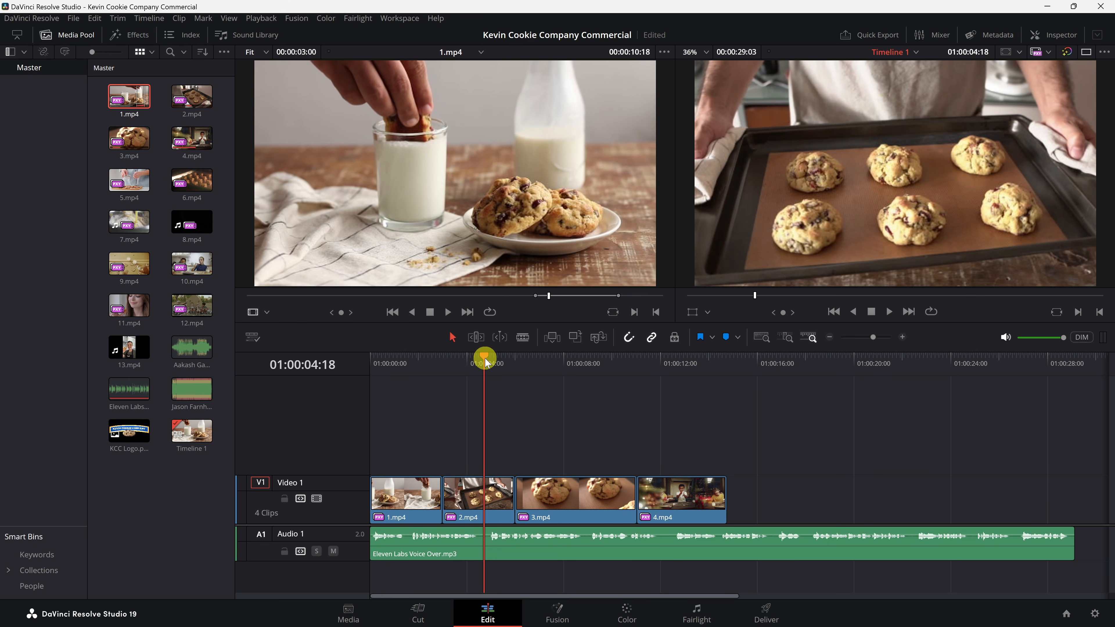
Step: Open the Fairlight page and enlarge the Audio 1 track view
click(703, 614)
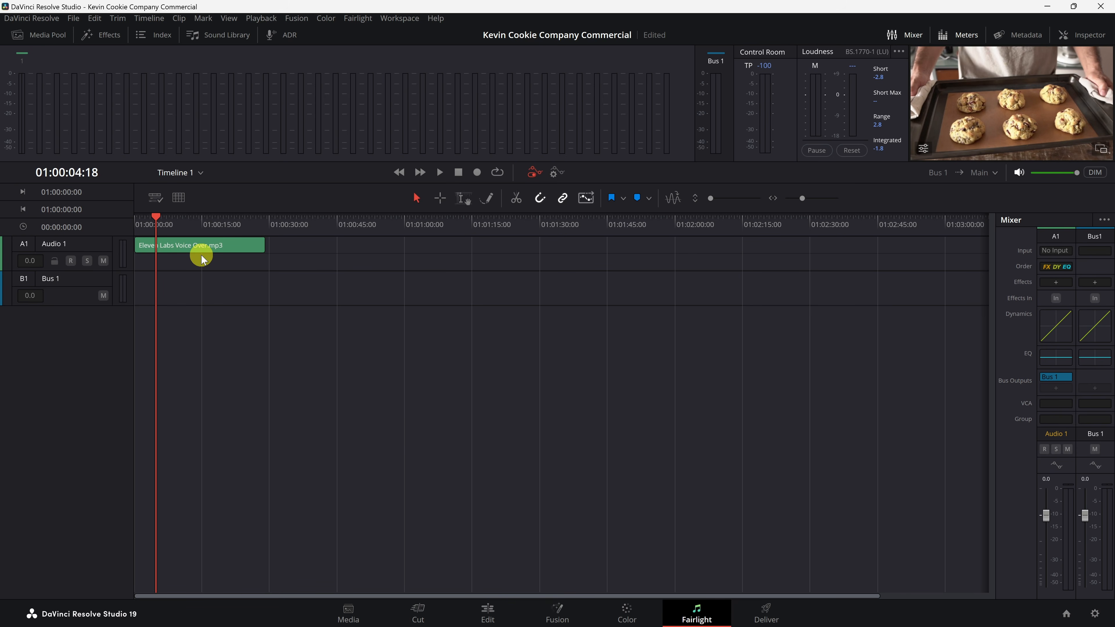
scroll(284, 253, up, 6)
scroll(298, 278, up, 2)
scroll(297, 277, down, 2)
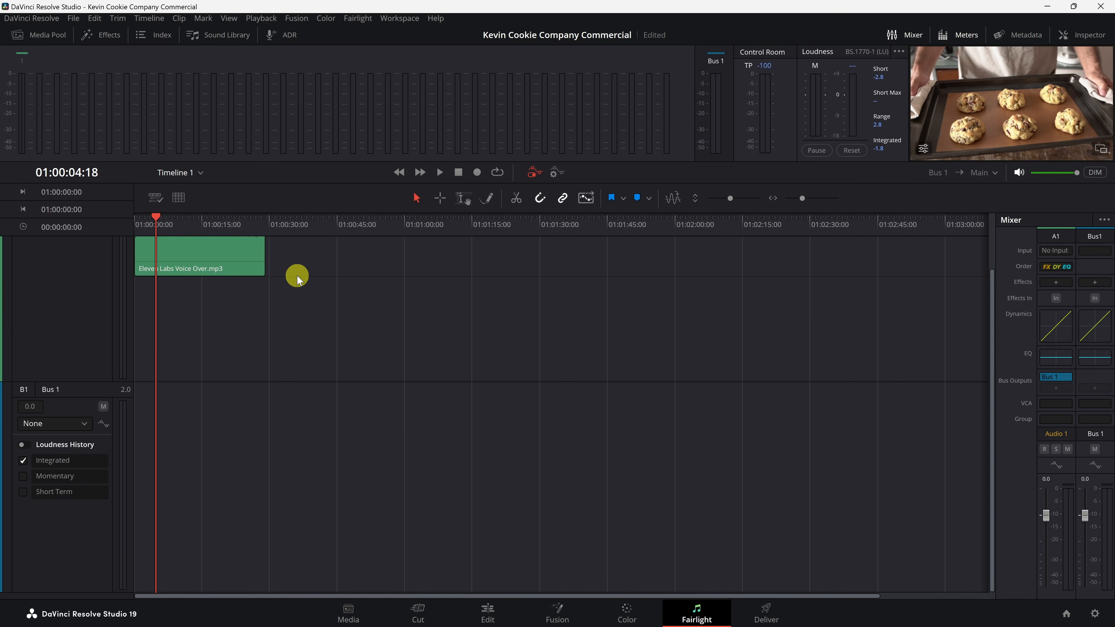
scroll(298, 281, up, 4)
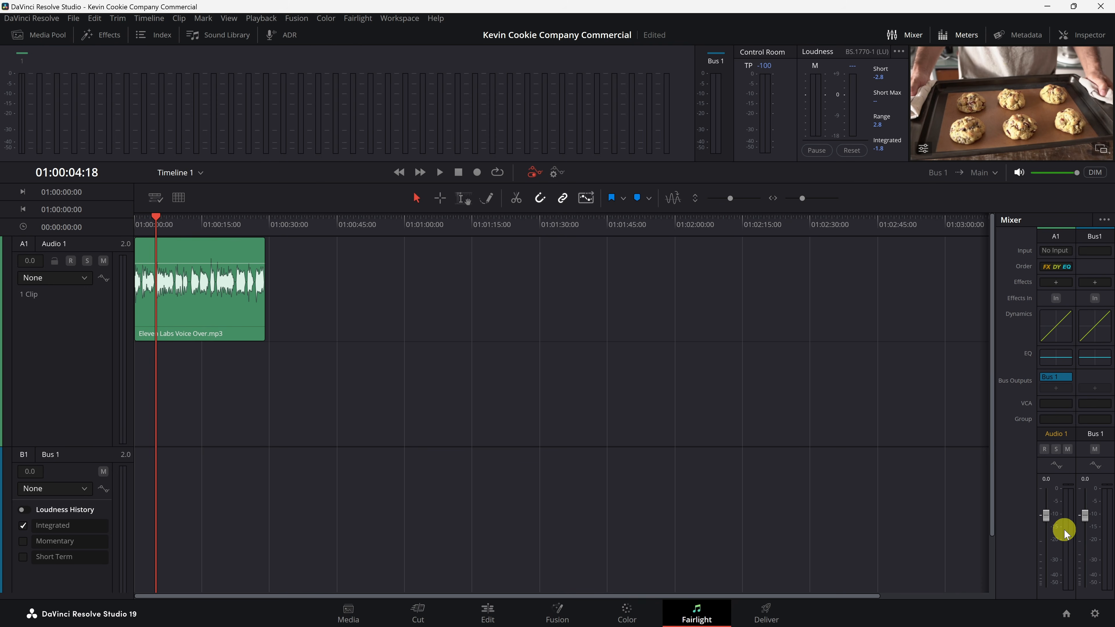
Step: Play the voice-over briefly and raise its clip volume slightly
key(space)
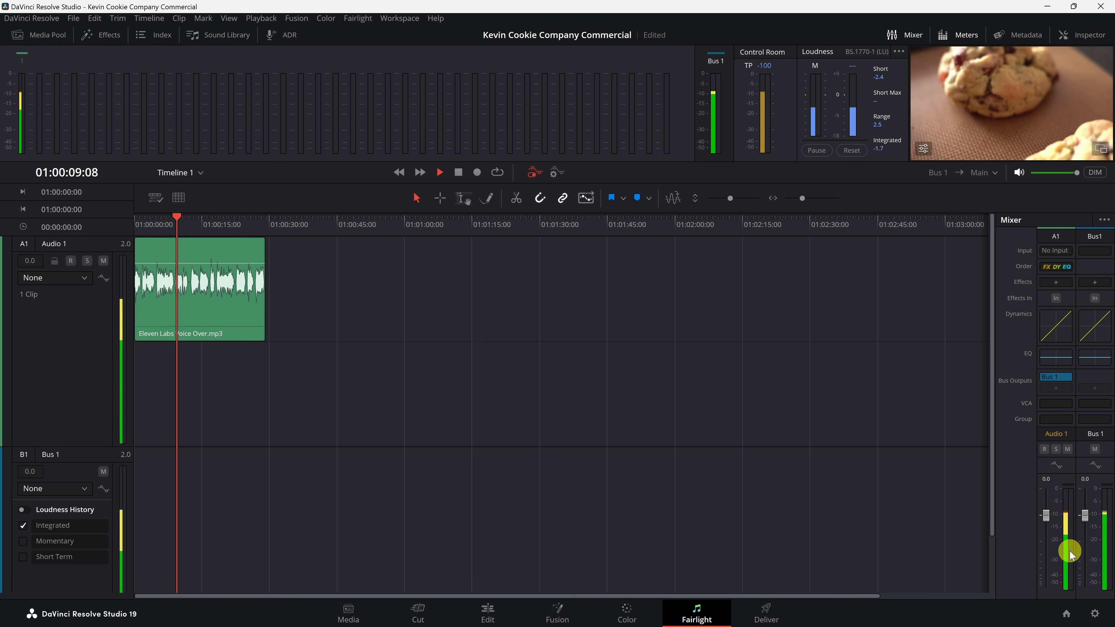
key(space)
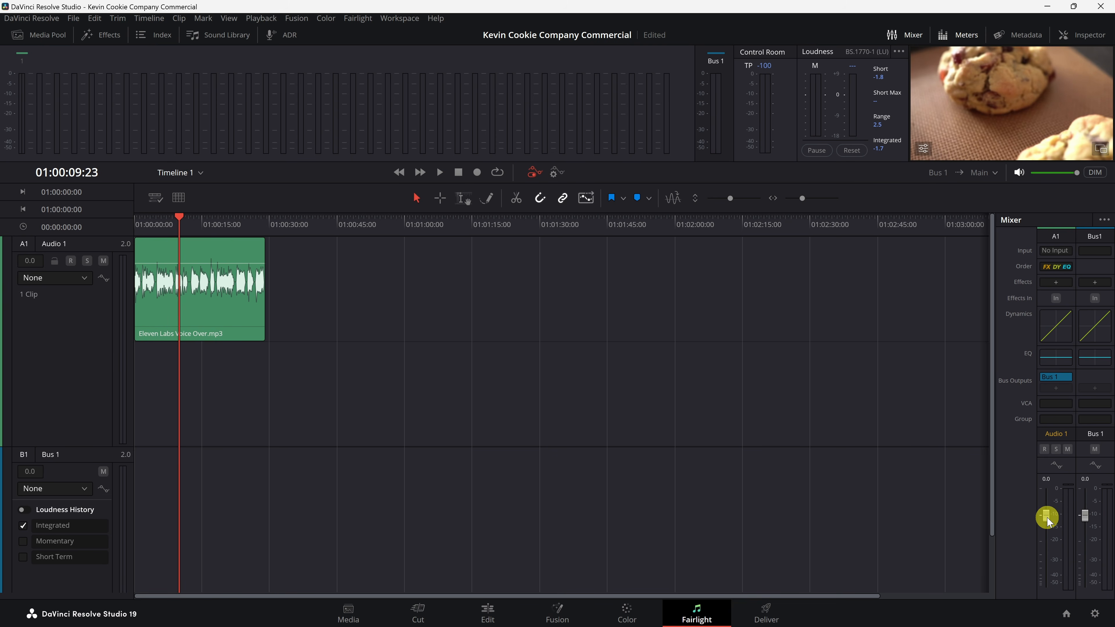
drag(229, 262, 229, 260)
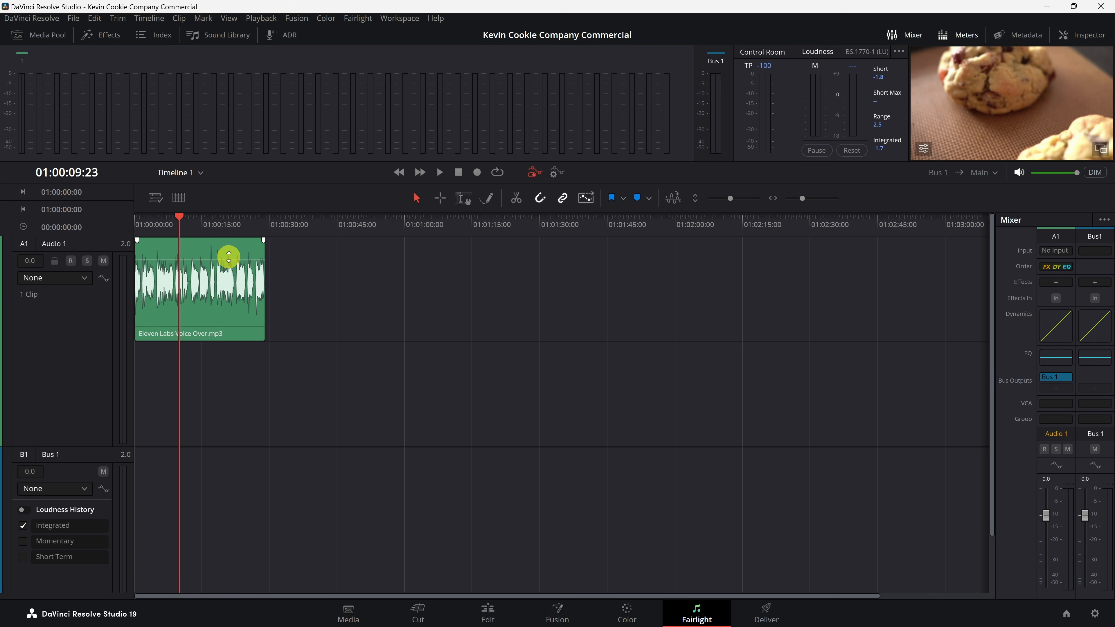
right_click(231, 249)
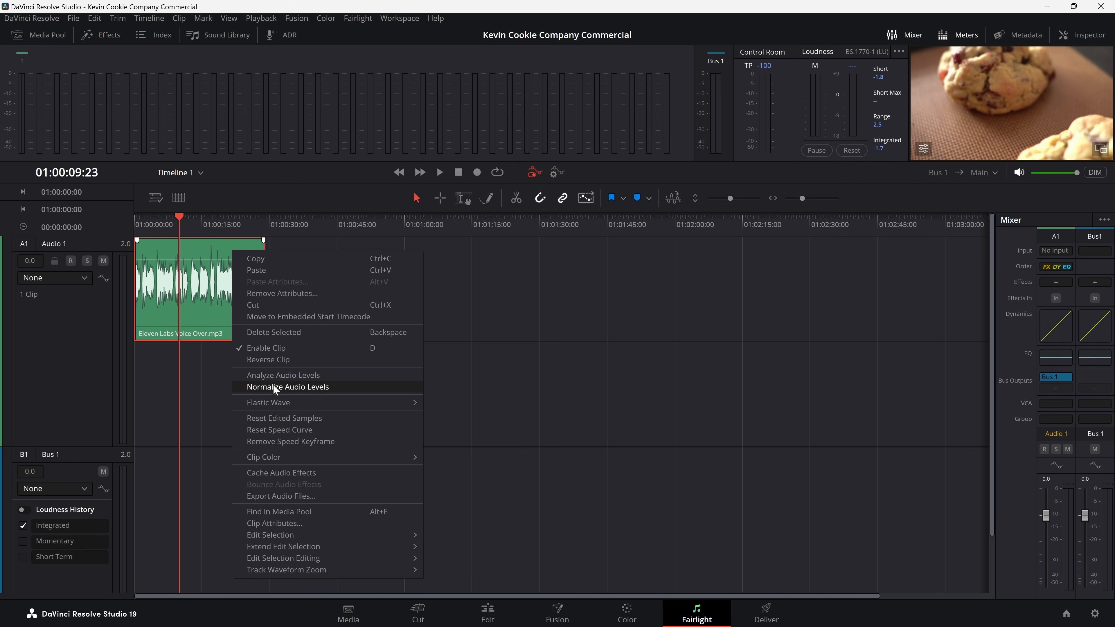
click(212, 376)
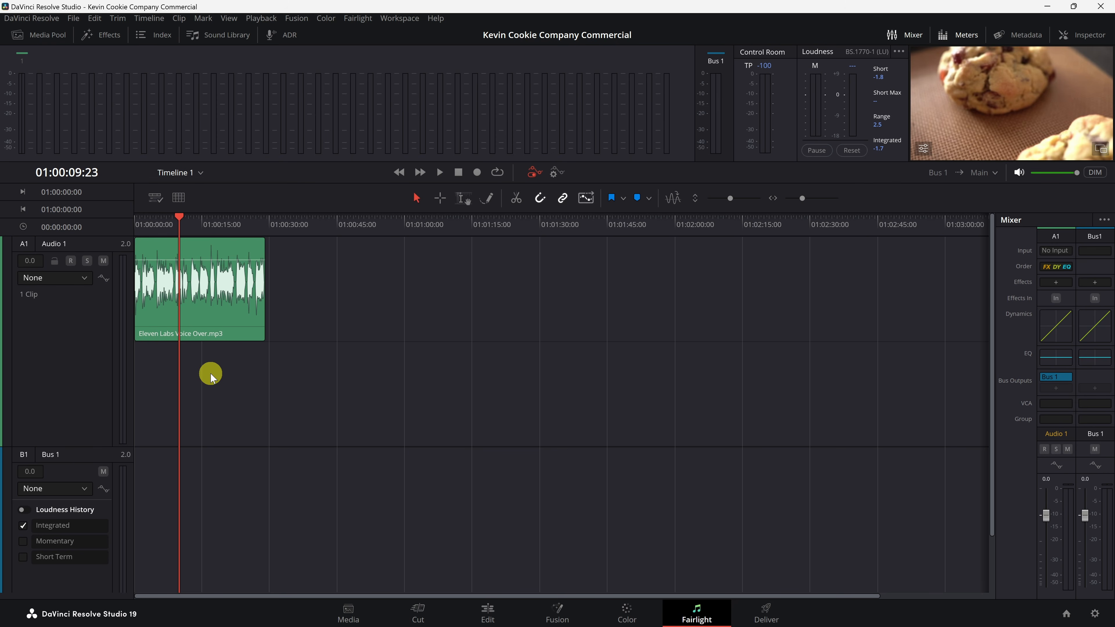
Step: Apply the De-Esser effect to Audio 1 and choose the Male ESS preset
click(110, 35)
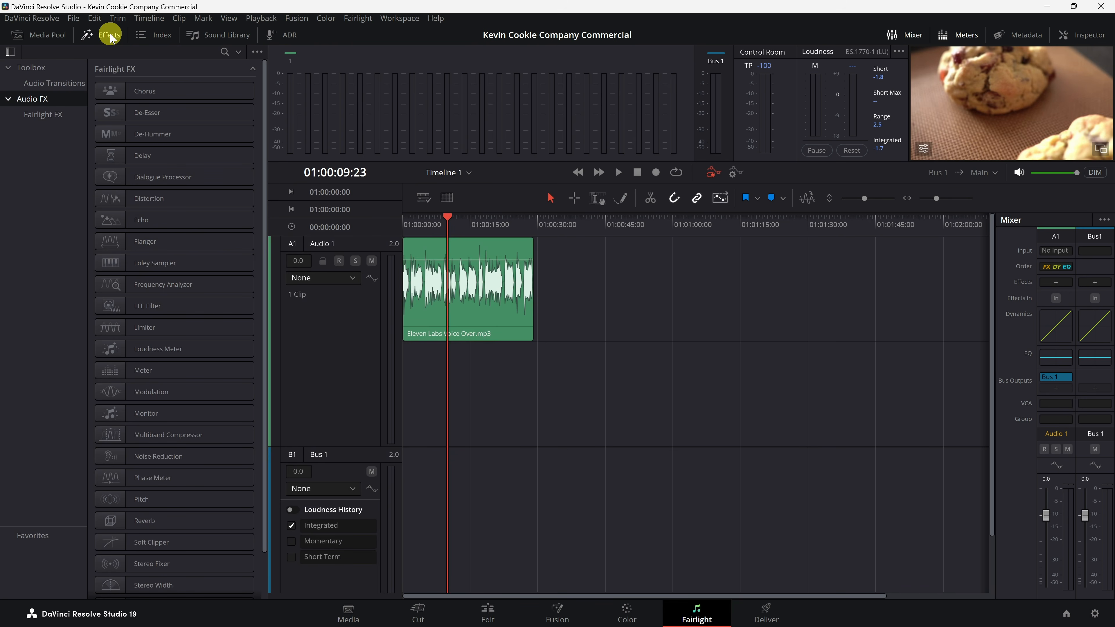
scroll(154, 106, down, 1)
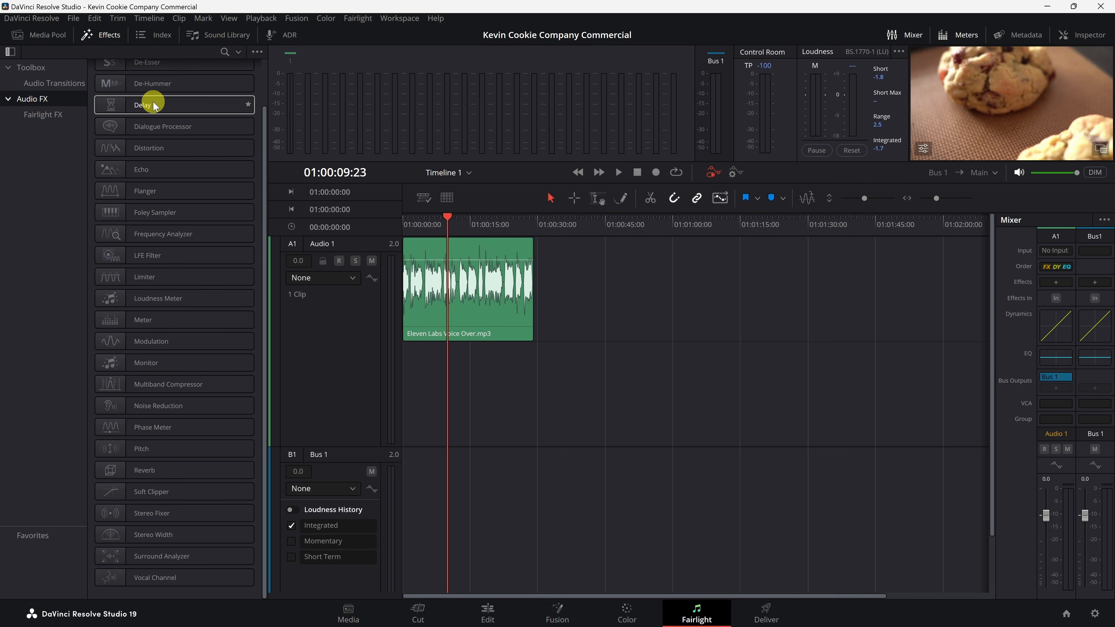
scroll(154, 108, up, 1)
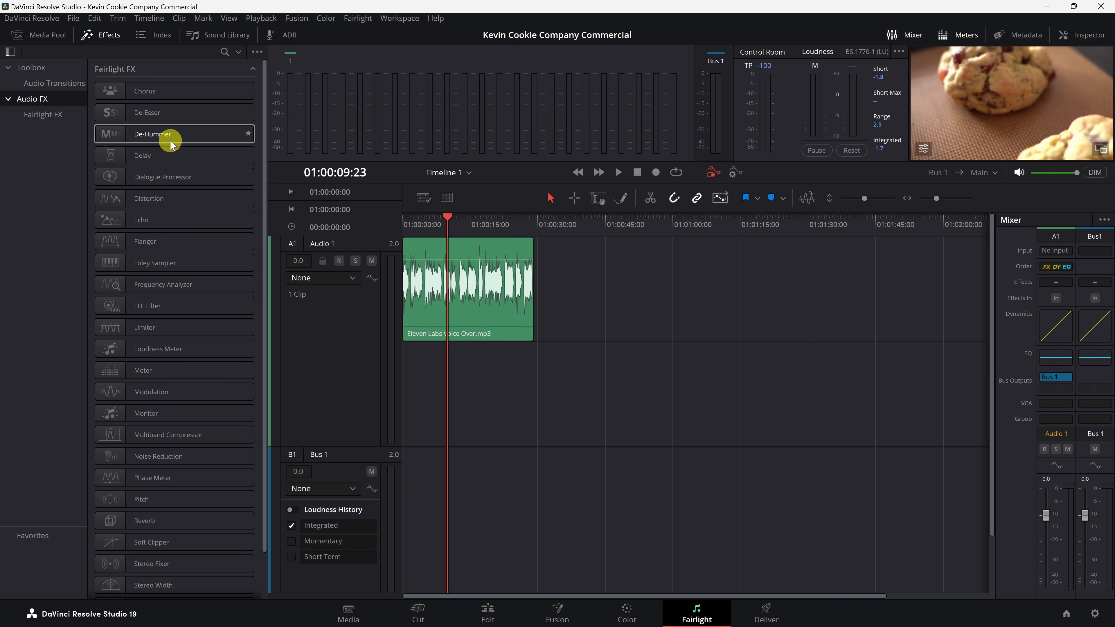
scroll(170, 145, down, 2)
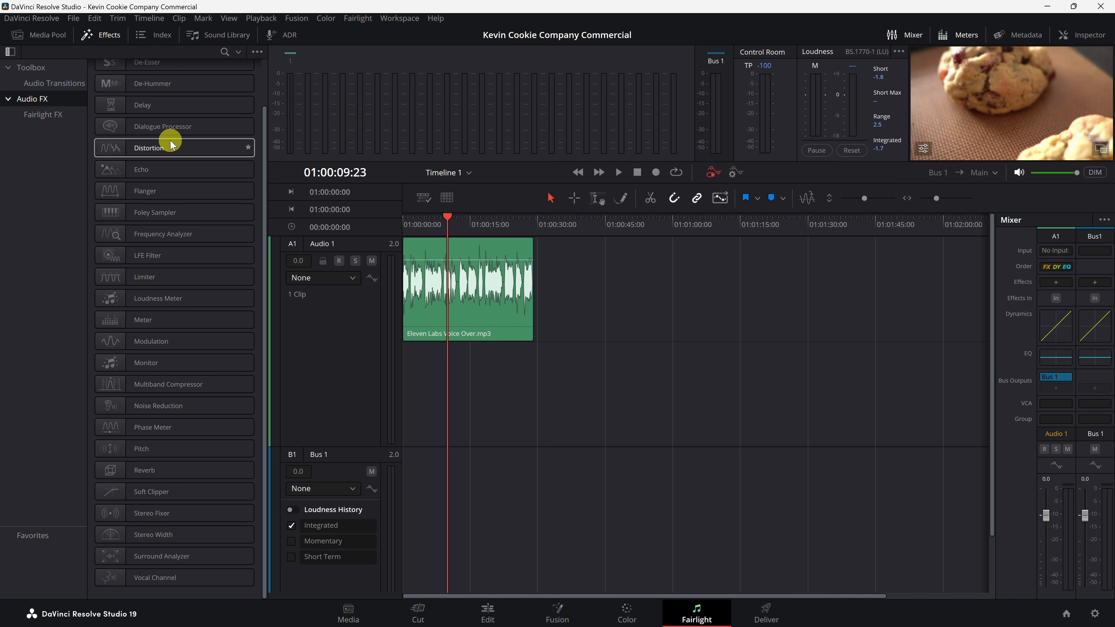
scroll(171, 144, up, 2)
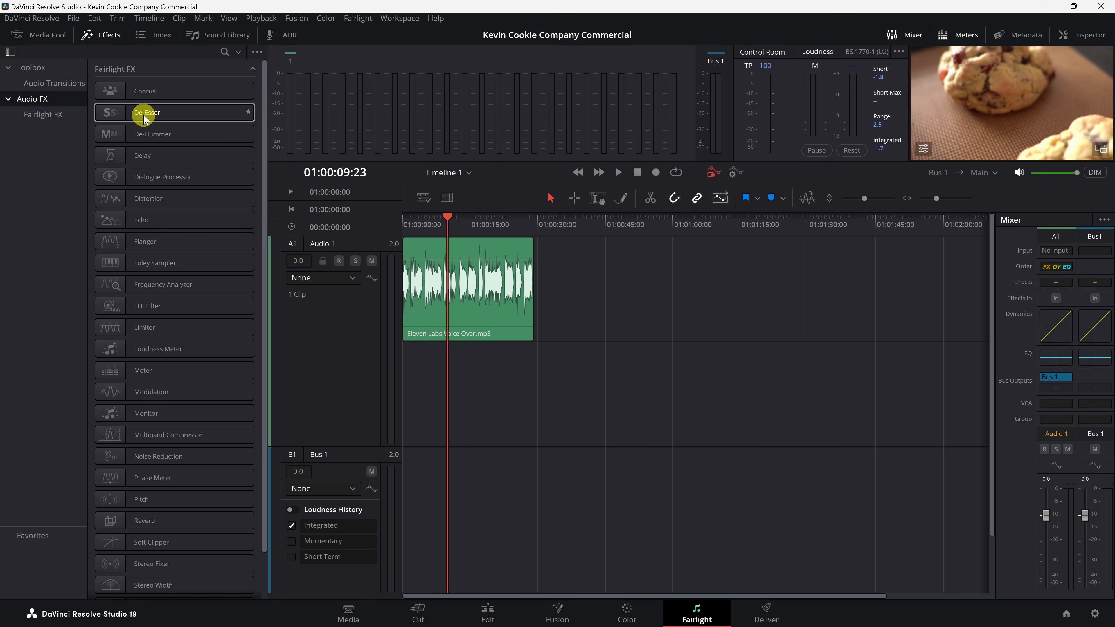
drag(144, 118, 346, 323)
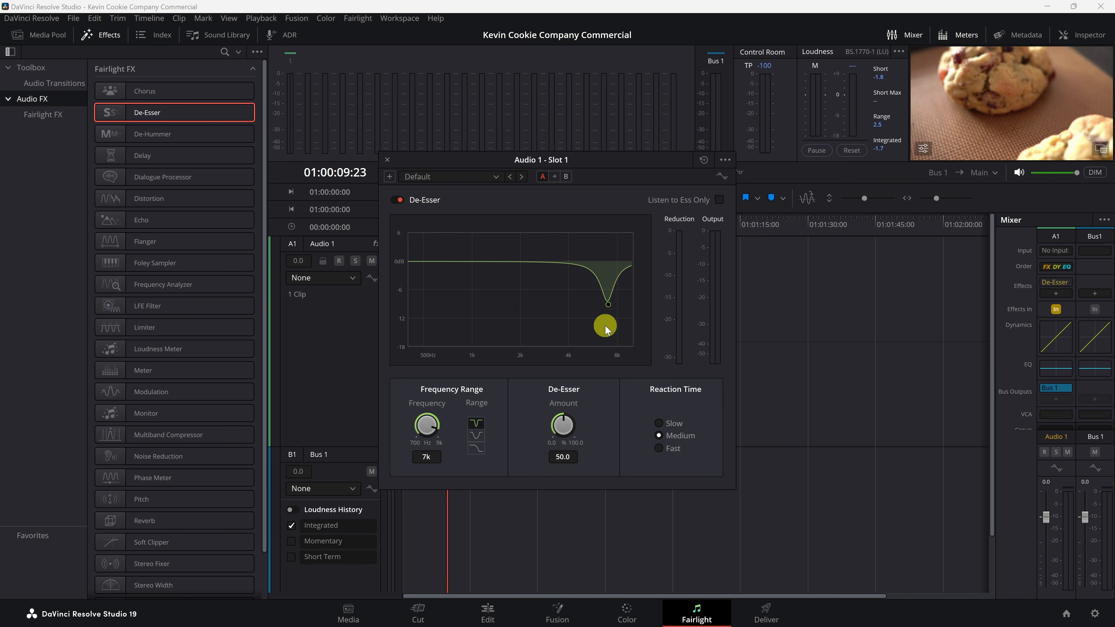
click(485, 177)
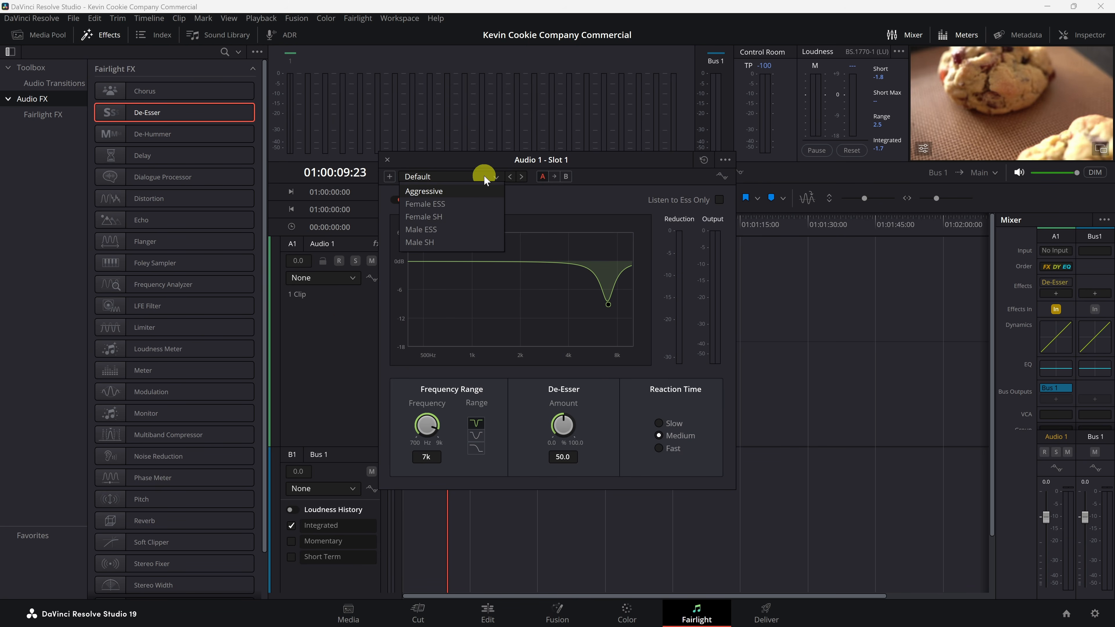
click(440, 230)
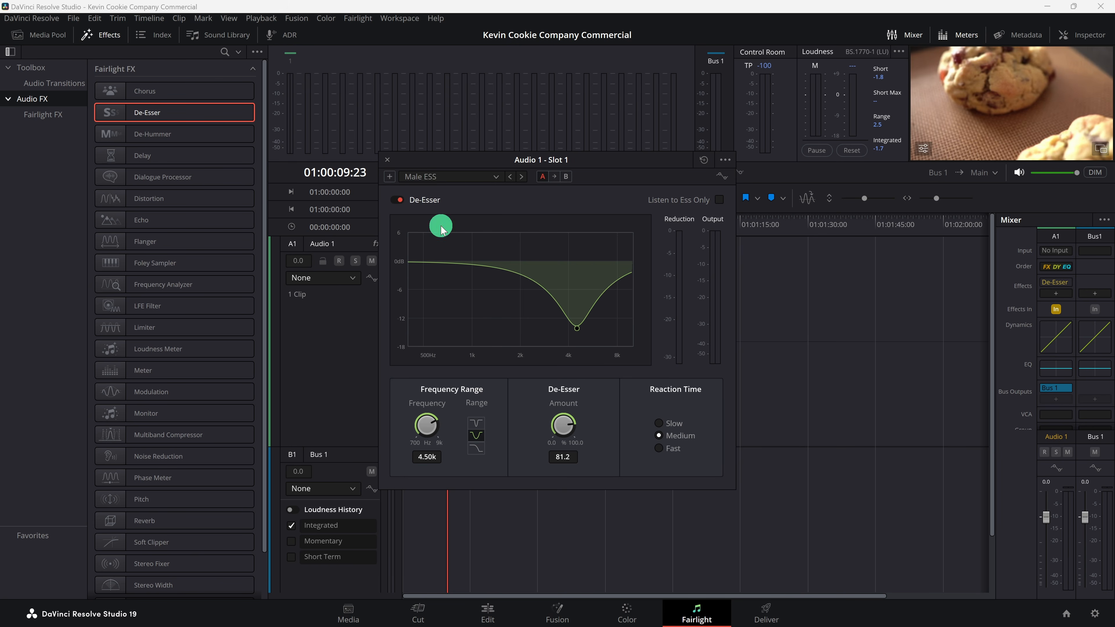
click(387, 160)
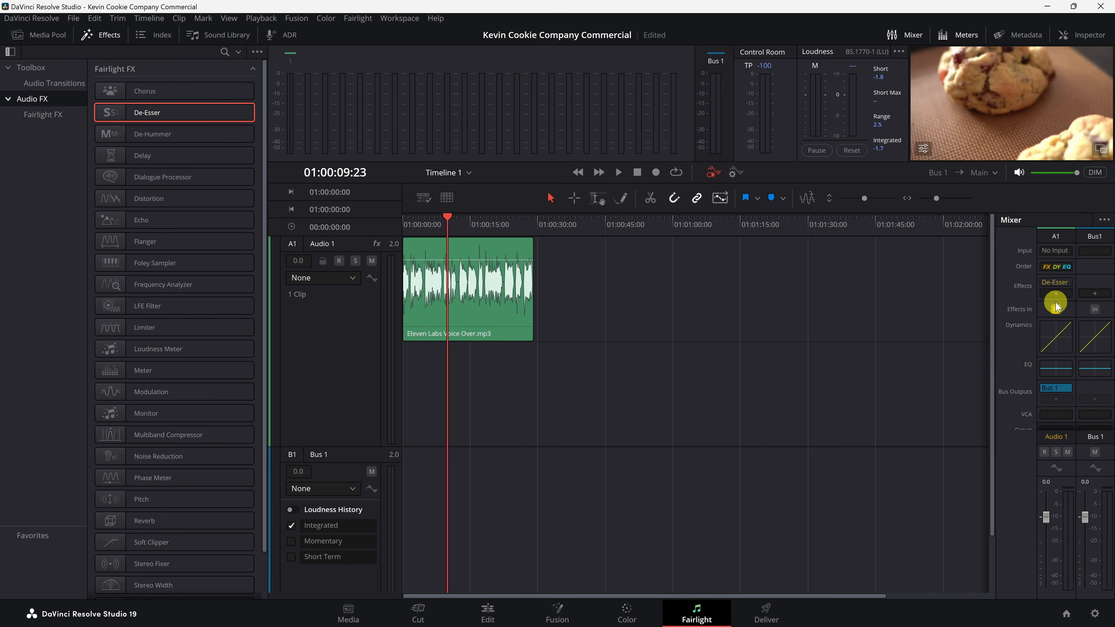
Step: Open Audio 1's Dynamics settings and close them without changes
click(1058, 391)
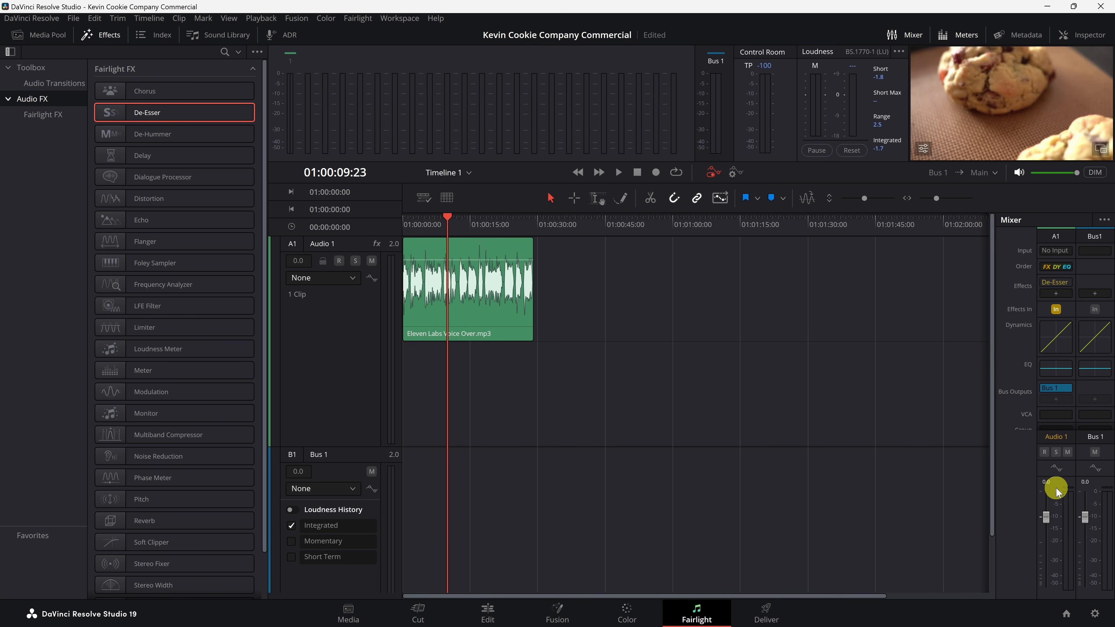
double_click(1045, 333)
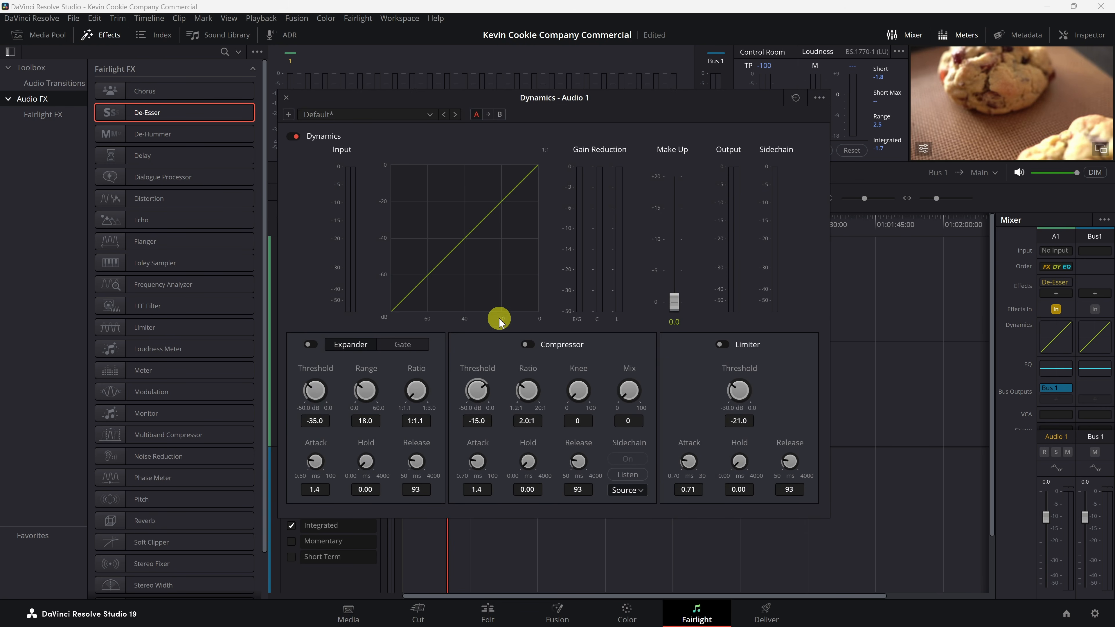
click(287, 98)
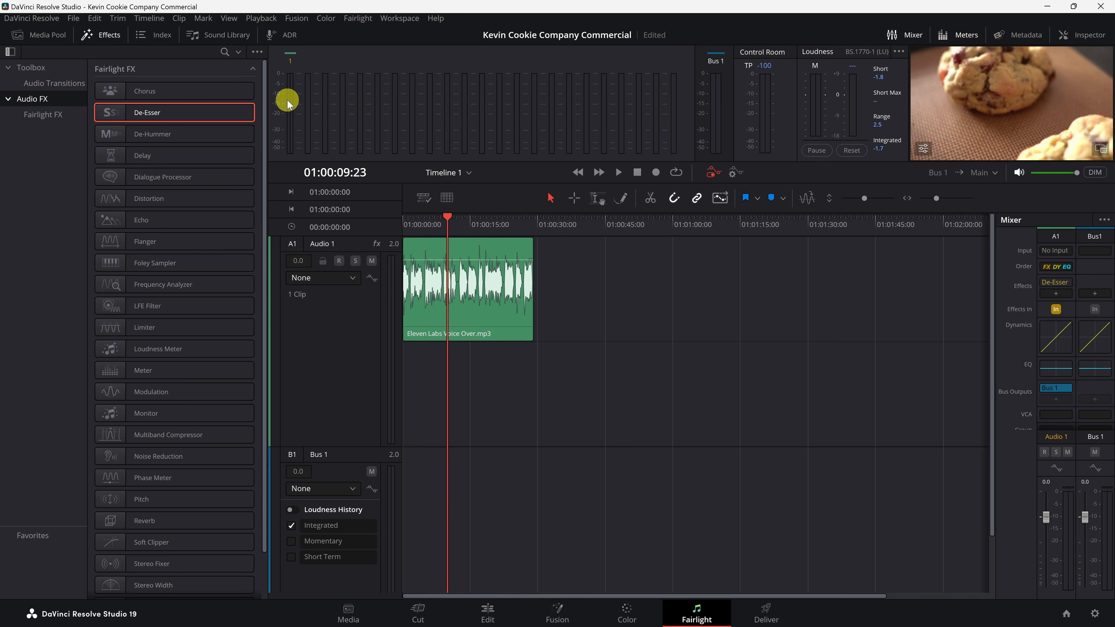
Step: On the Edit page, mark an out point in 5.mp4, append it after 4.mp4 and shorten its end
click(487, 608)
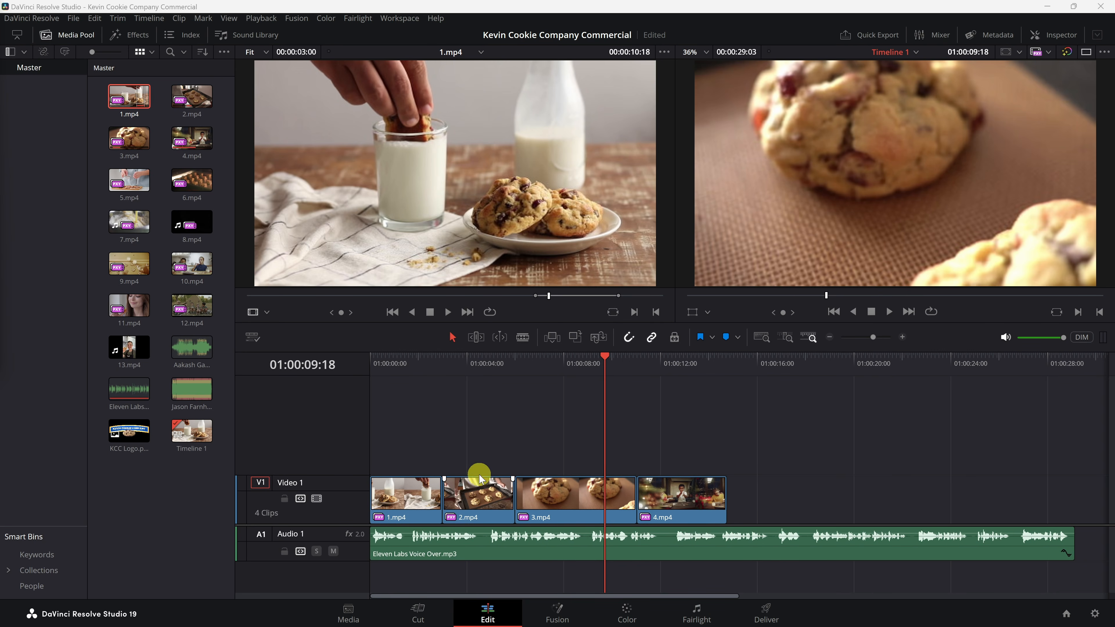
click(130, 180)
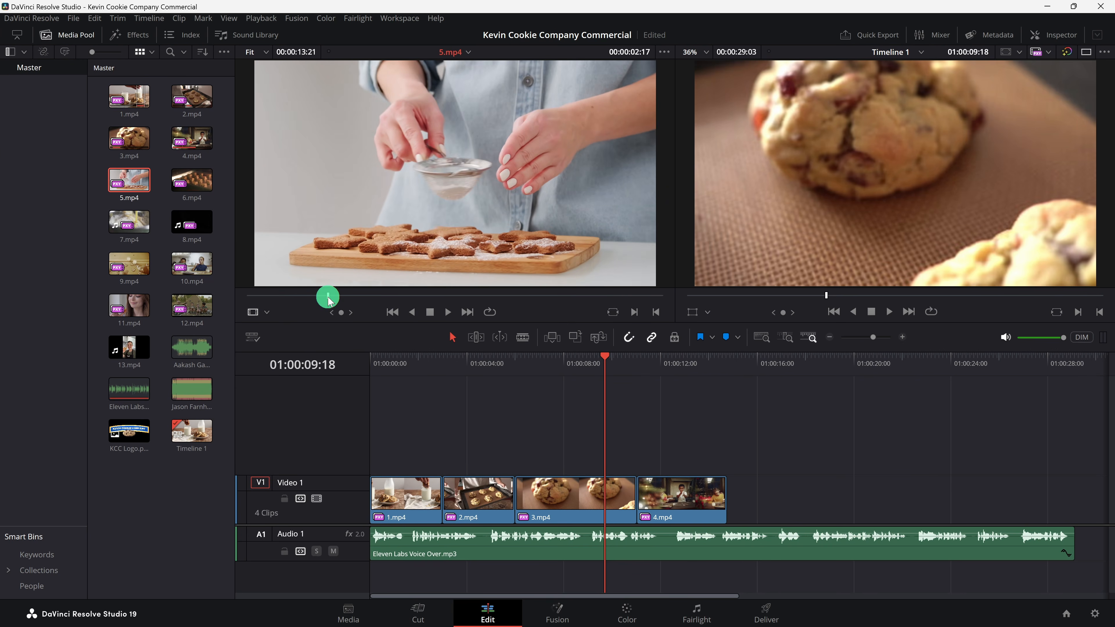
mouse_move(521, 297)
mouse_down()
mouse_move(336, 297)
mouse_move(530, 293)
mouse_up()
key(o)
drag(439, 175, 730, 497)
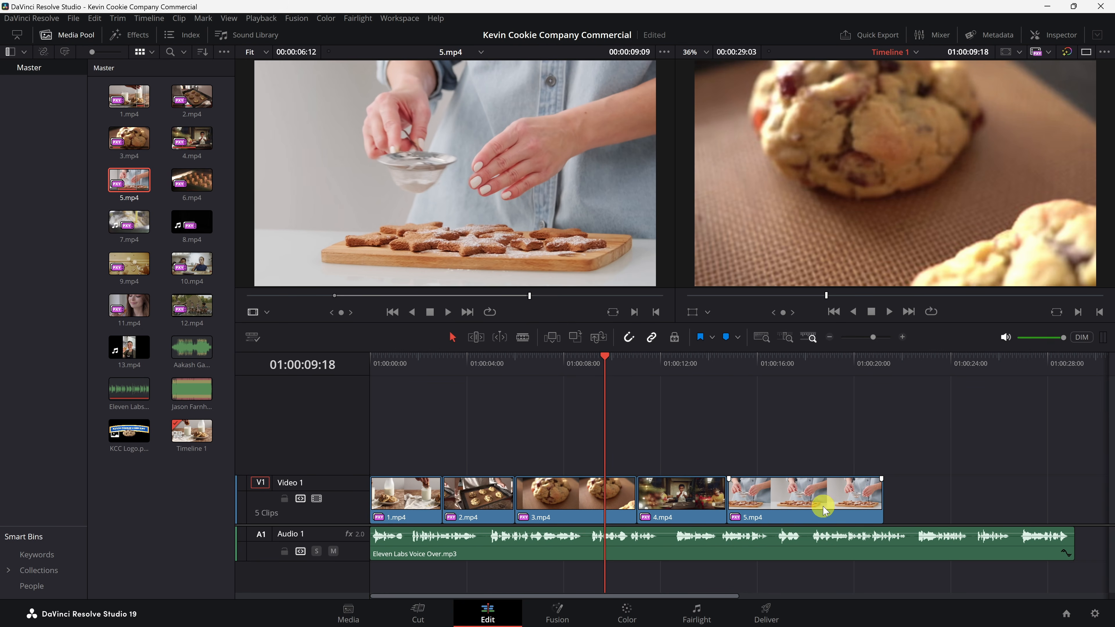
drag(878, 498, 800, 498)
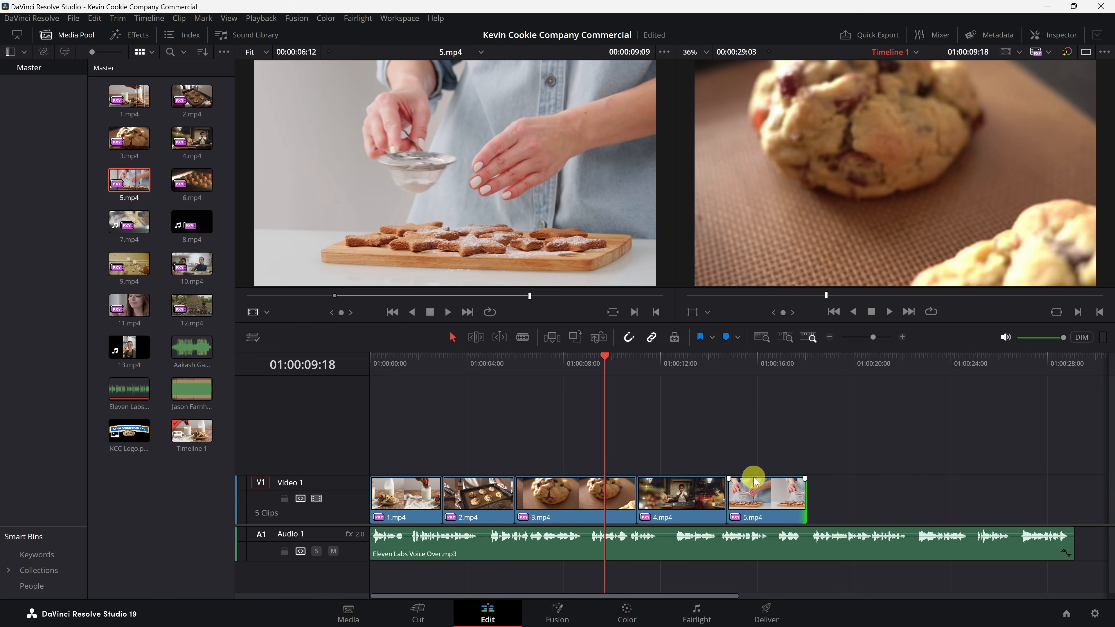
Step: Append 6.mp4 after 5.mp4 and shorten its end
click(194, 184)
drag(194, 183, 1017, 496)
drag(1073, 498, 884, 497)
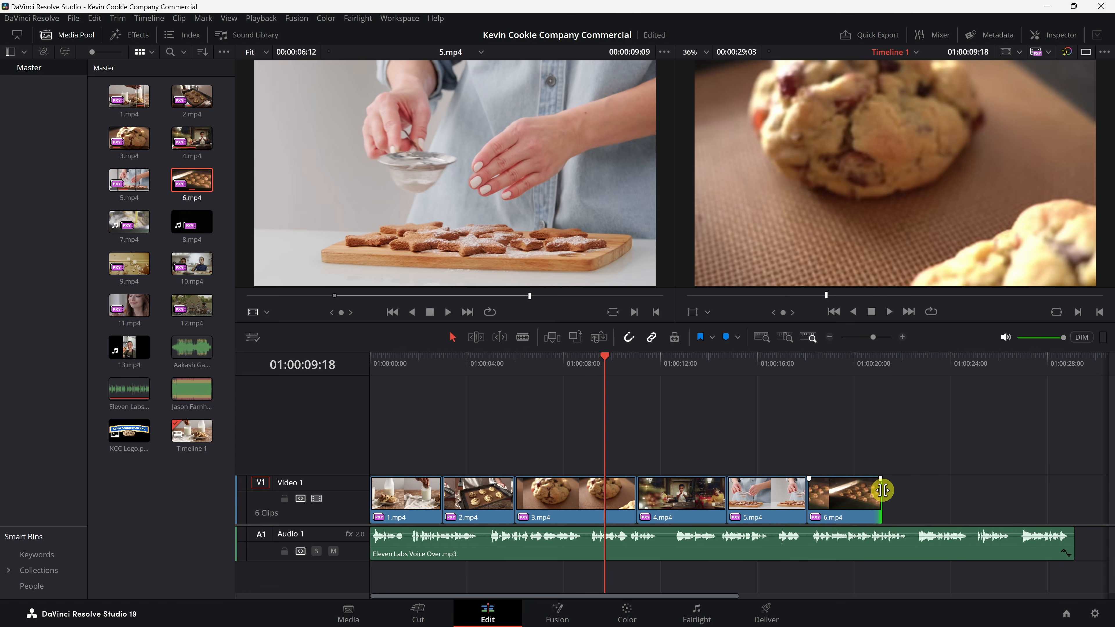
Step: Add only the video of 7.mp4 to the timeline after 6.mp4
double_click(130, 223)
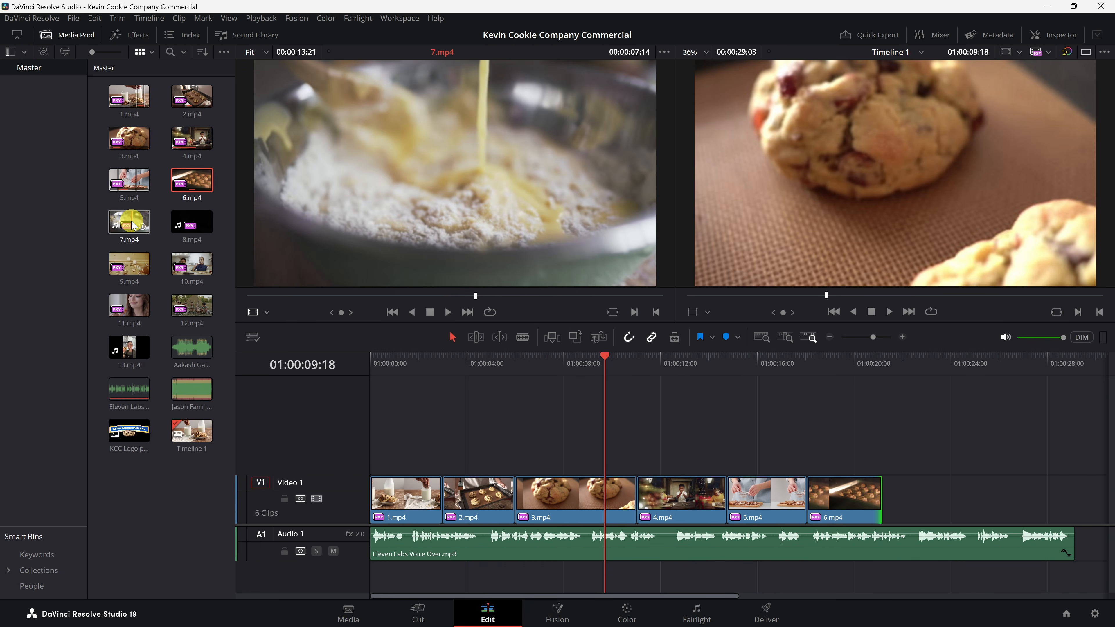
drag(132, 225, 907, 450)
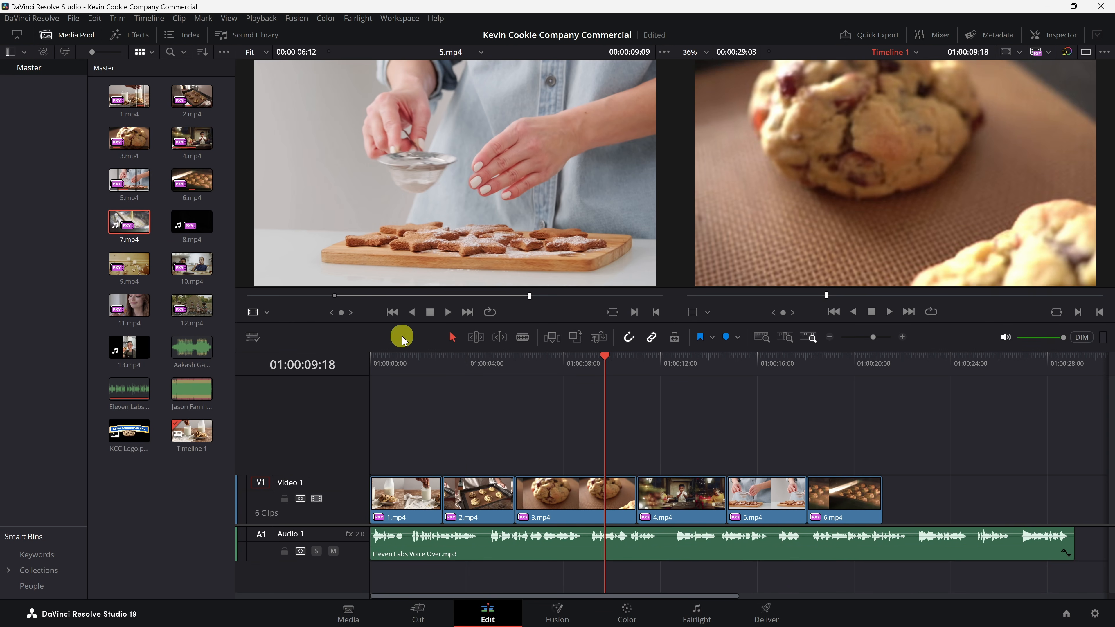
double_click(134, 228)
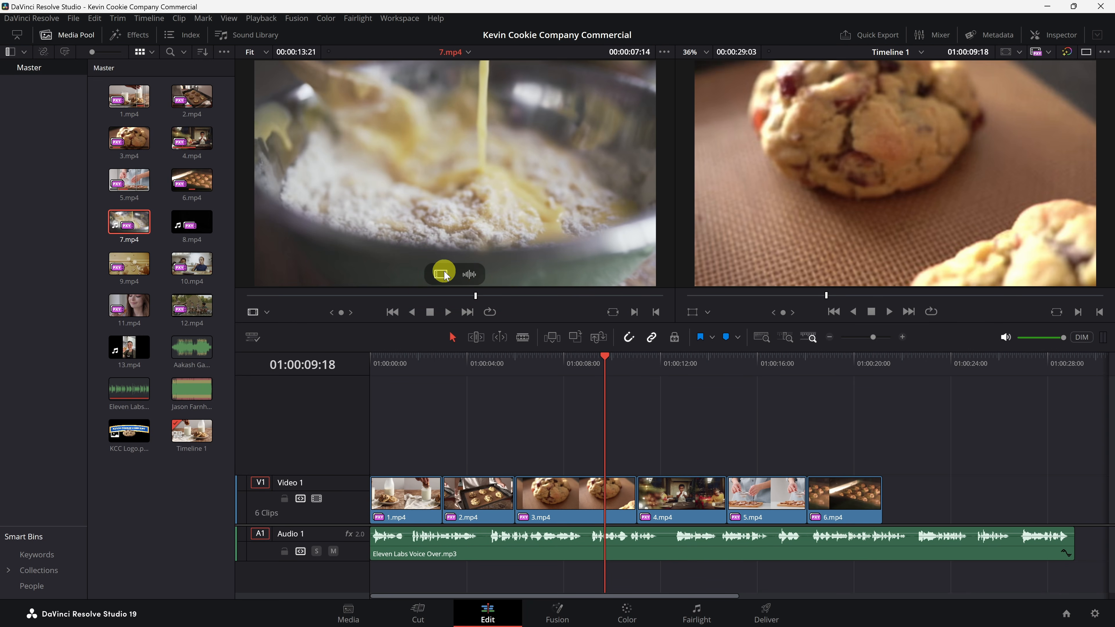
drag(441, 274, 522, 153)
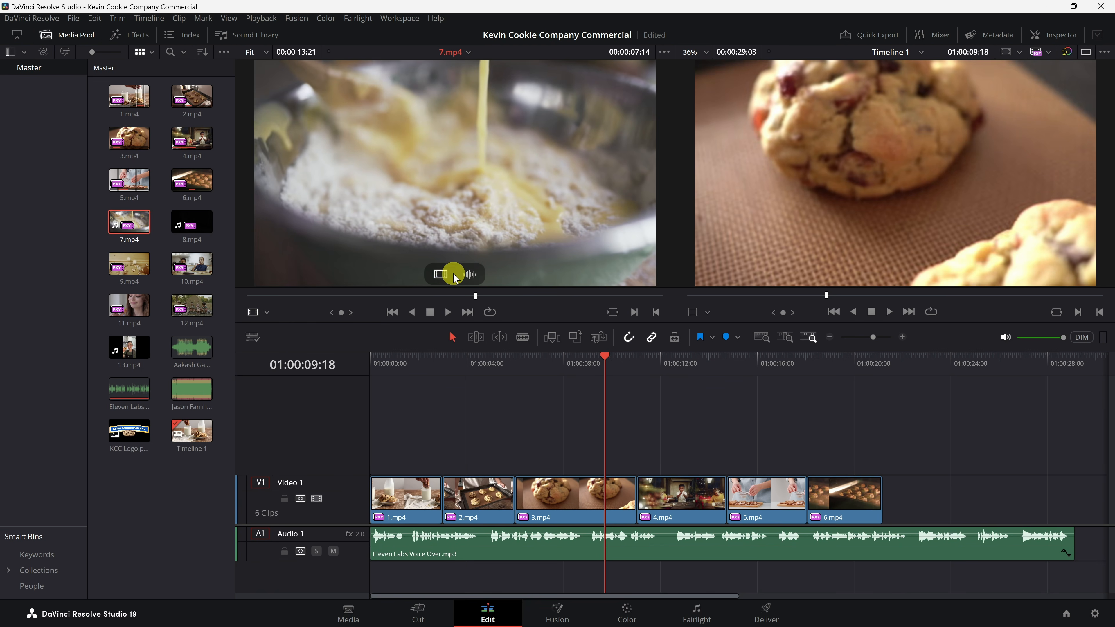
drag(440, 279, 893, 500)
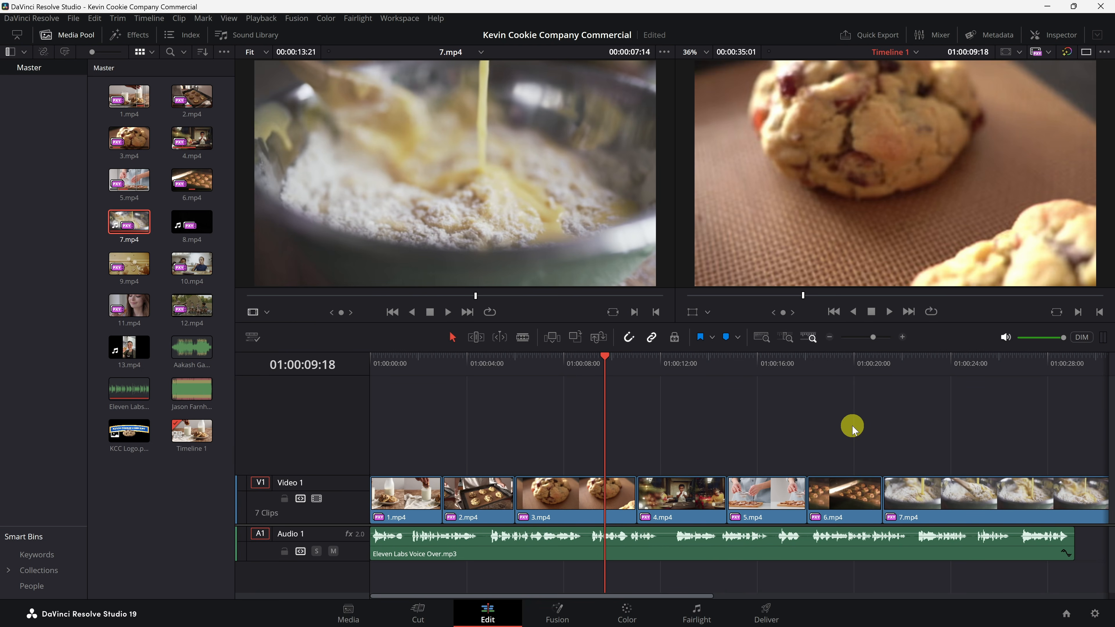
Step: Trim the start and end of 7.mp4 to the playhead, ending it at 01:00:24:00
scroll(852, 426, down, 1)
drag(773, 364, 823, 377)
click(840, 507)
key(ctrl+shift+[)
drag(785, 359, 825, 364)
click(848, 503)
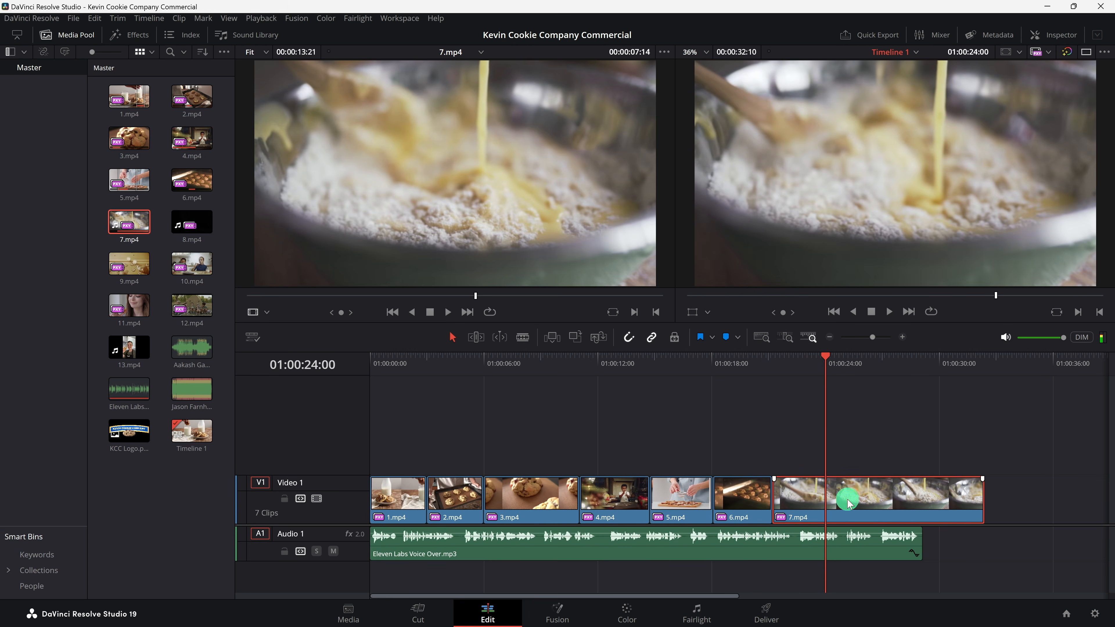
key(ctrl+shift+])
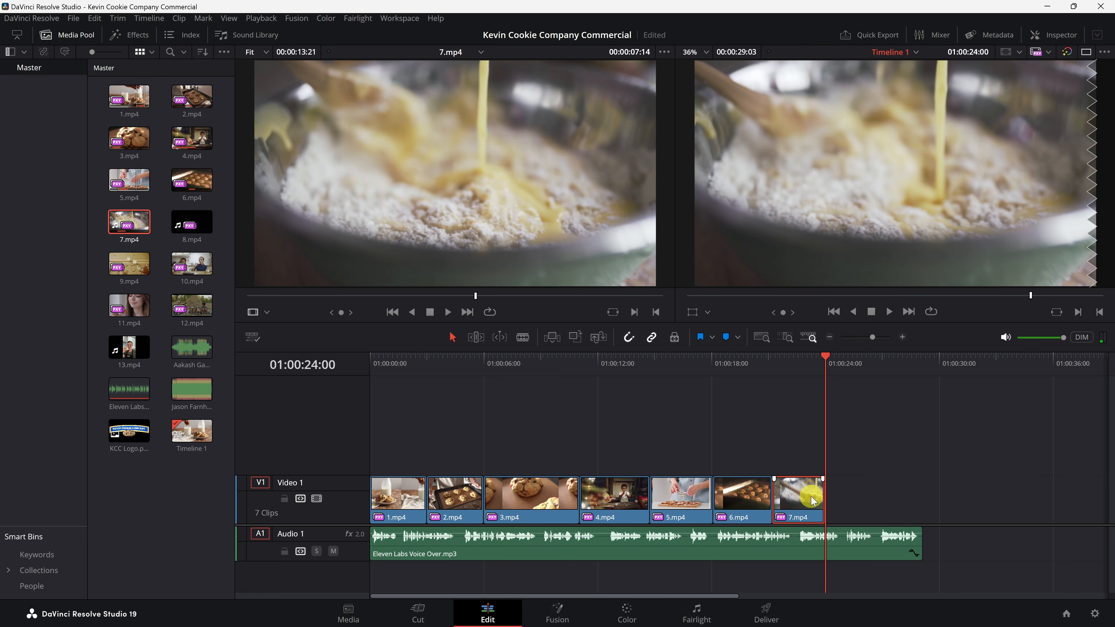
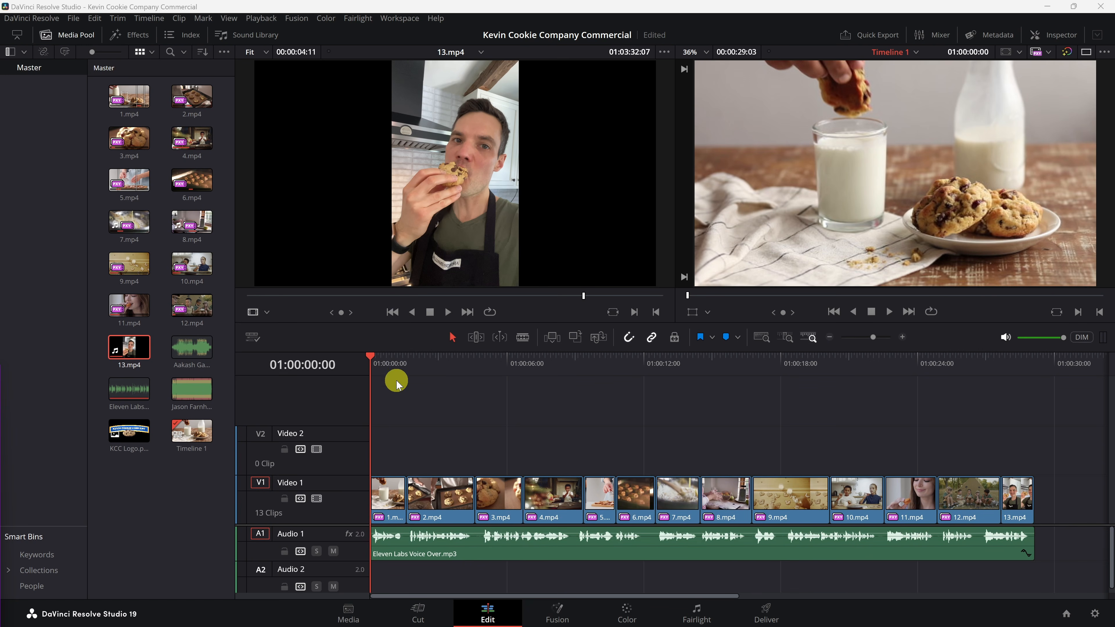
Step: Place Aakash Gandhi - Borderless.mp3 on Audio 2 and Jason Farnham - Payday.mp3 on Audio 3 at the timeline start
drag(527, 526, 528, 463)
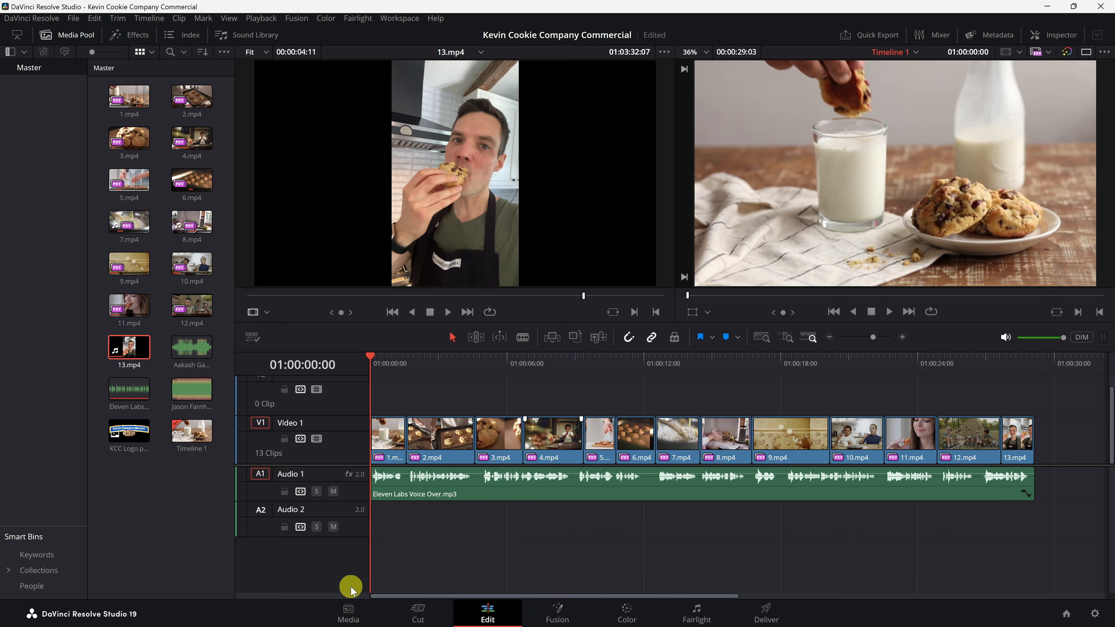
double_click(200, 348)
drag(192, 347, 369, 526)
drag(192, 389, 368, 560)
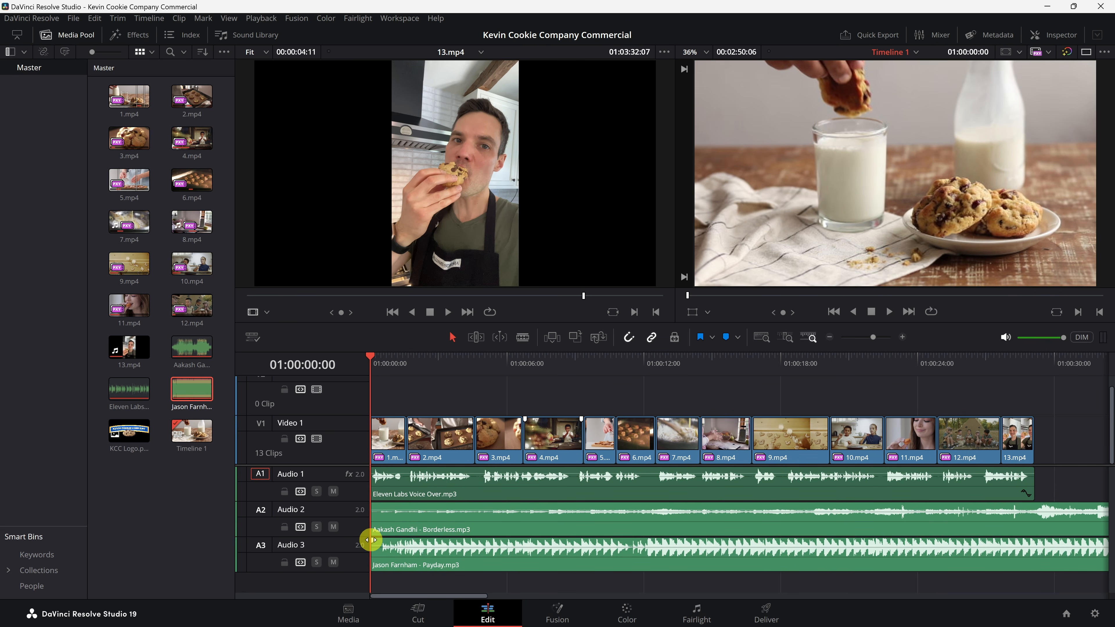
Step: Mute Audio 3 and play the timeline to audition the Borderless music under the voice-over
click(334, 563)
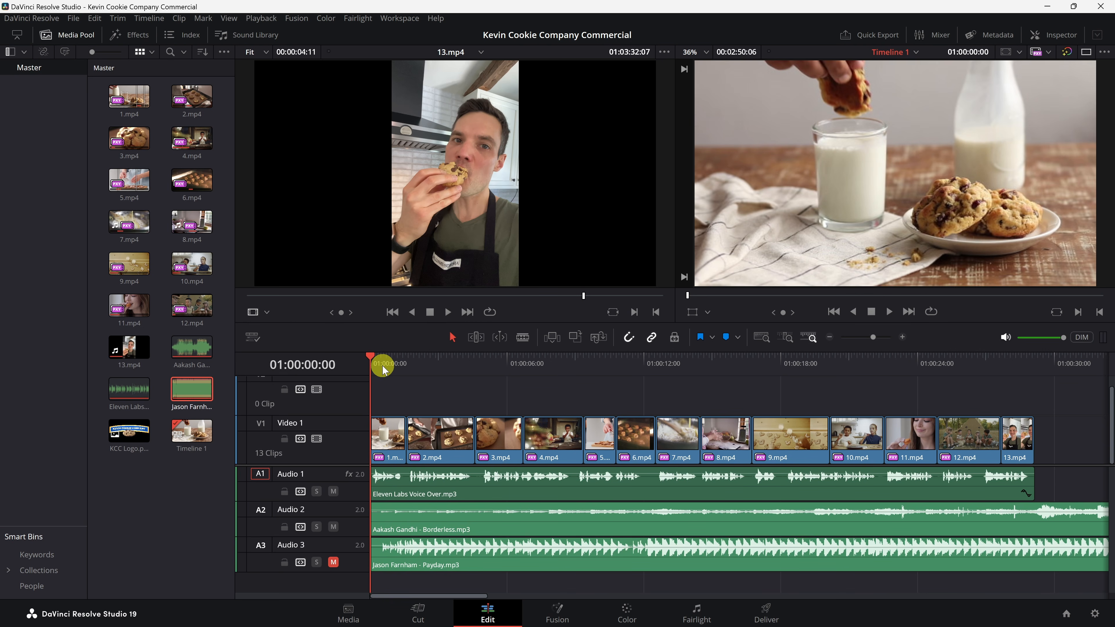
key(space)
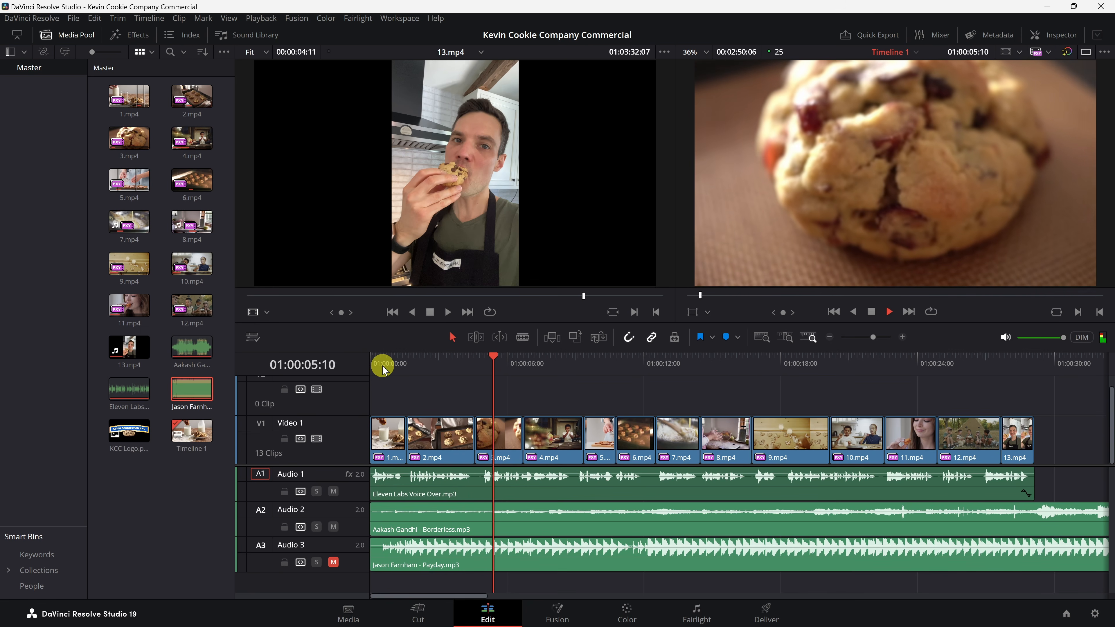
key(space)
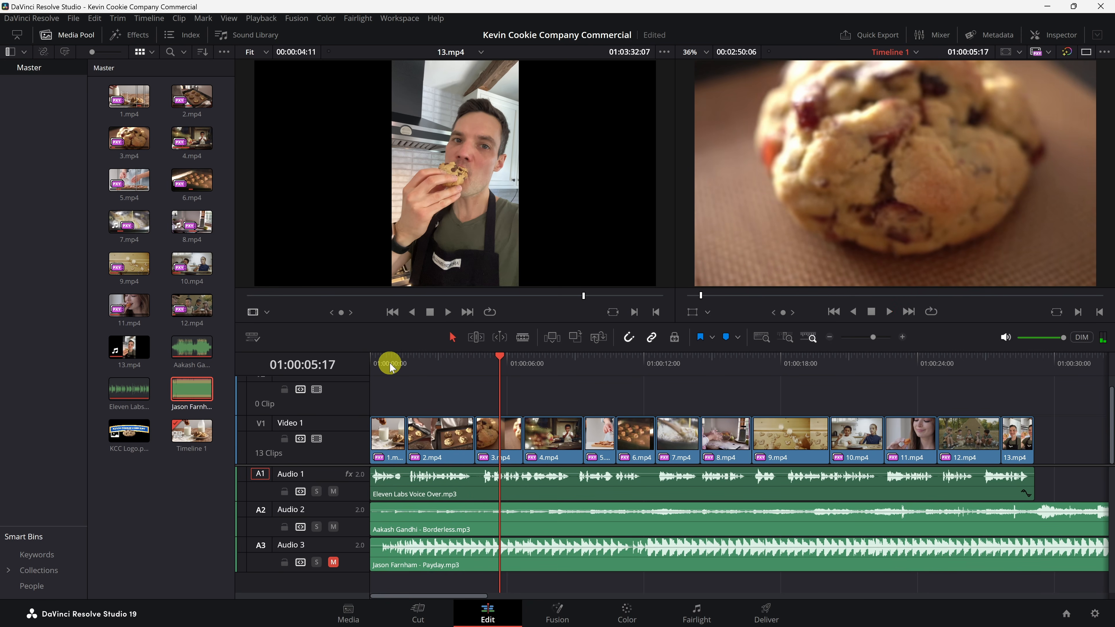
drag(391, 366, 345, 356)
Step: Mute Audio 2, unmute Audio 3 and play the timeline to audition the Payday music
click(334, 527)
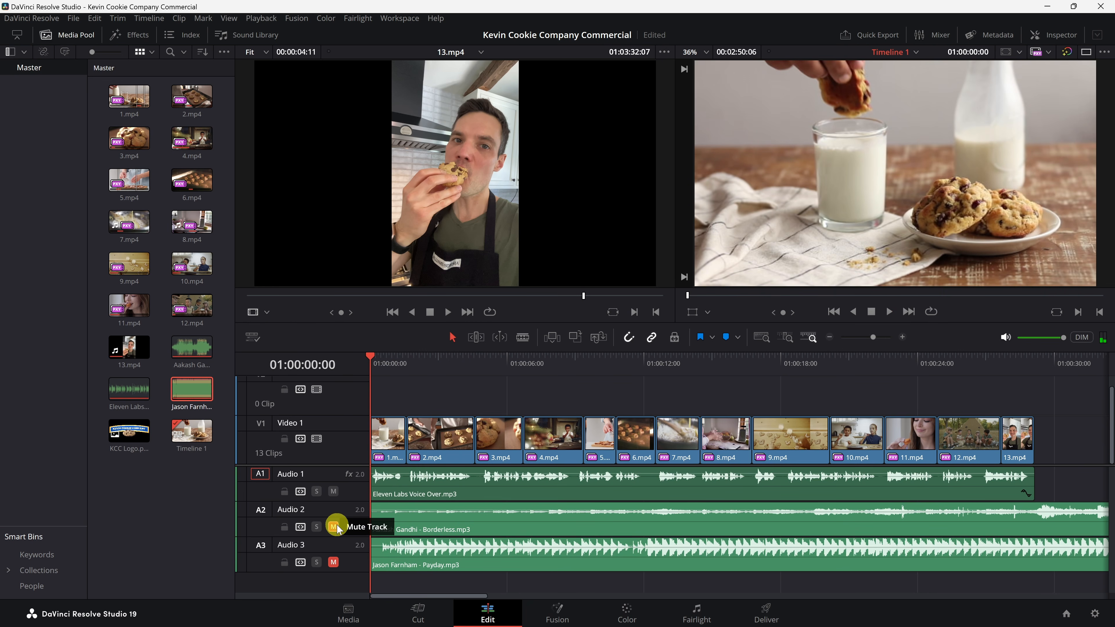
click(333, 562)
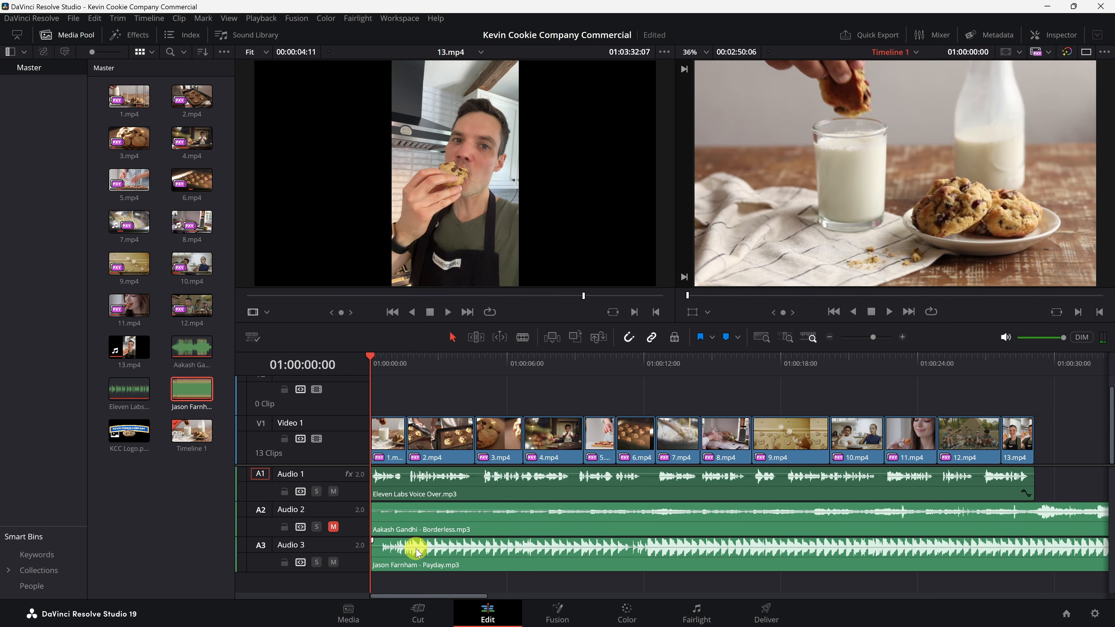
key(space)
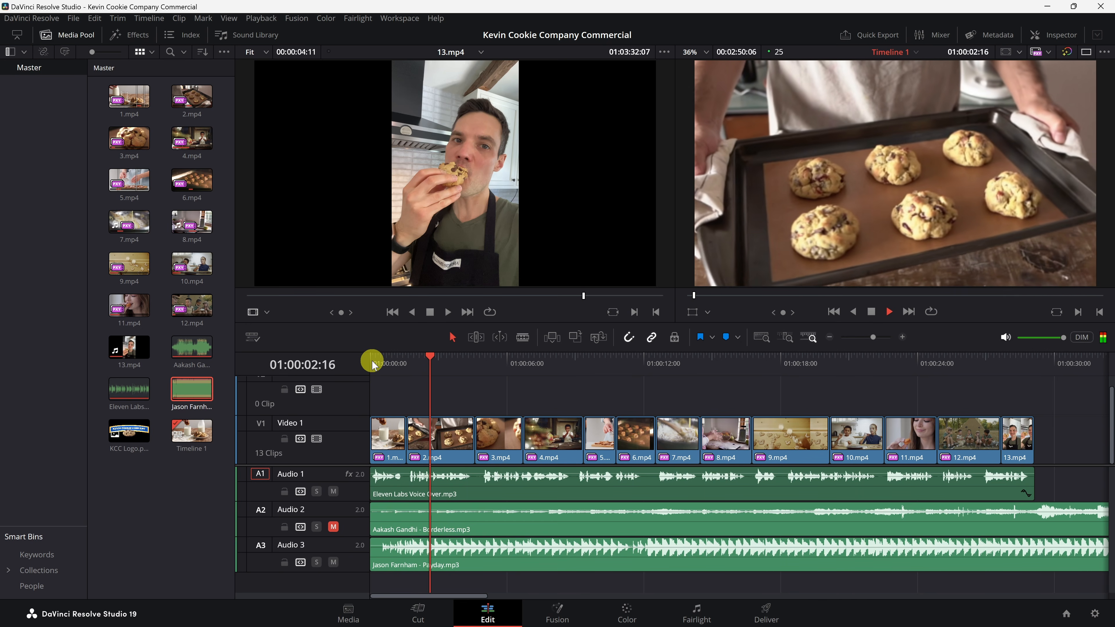
key(space)
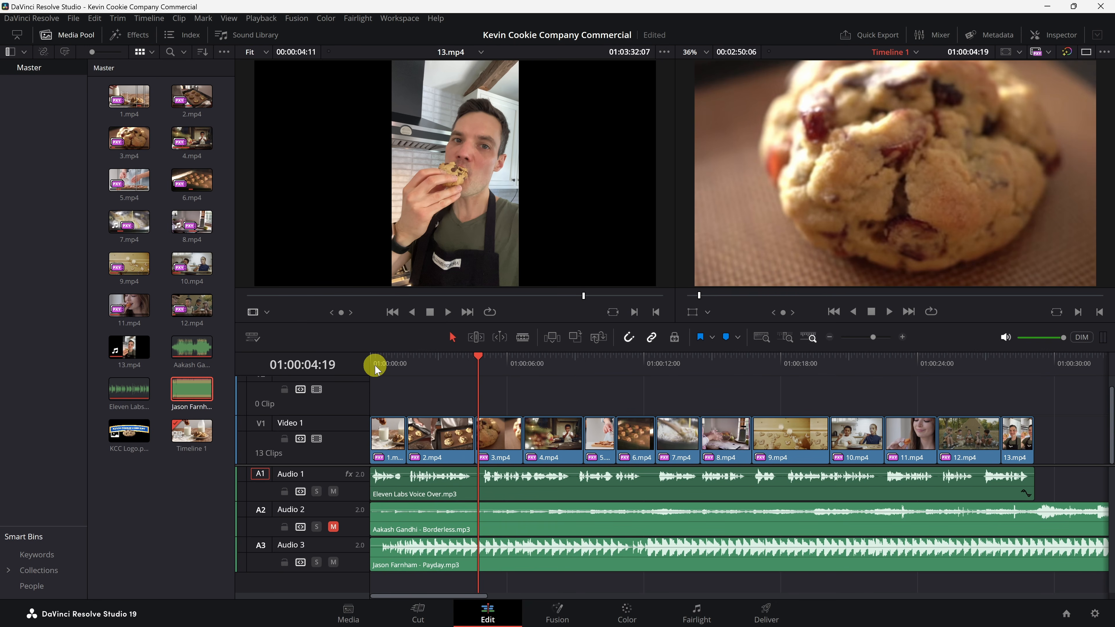
Step: Mute Audio 3 again and unmute Audio 2 to keep the Borderless music
click(333, 563)
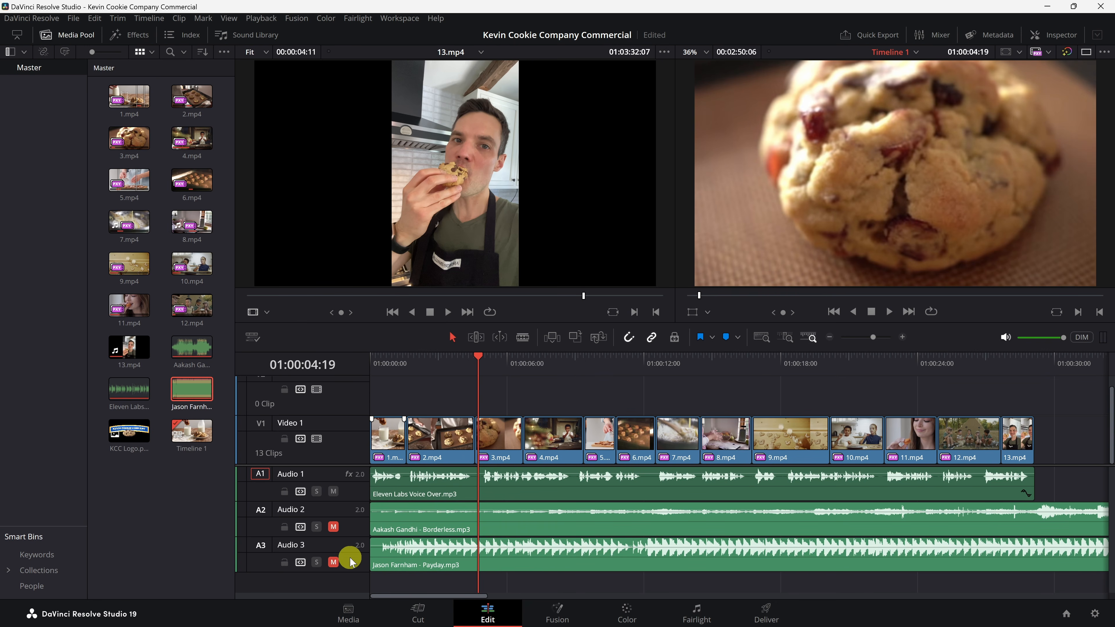
click(332, 527)
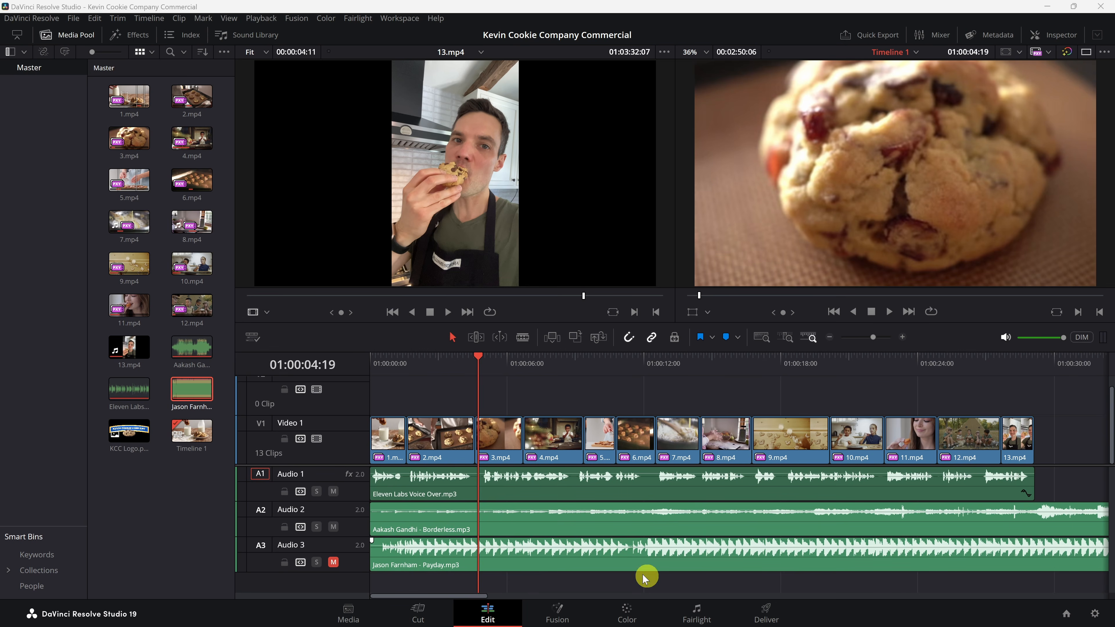
Step: Switch to the Fairlight page and play from about the 16-second mark to judge the music level
click(698, 611)
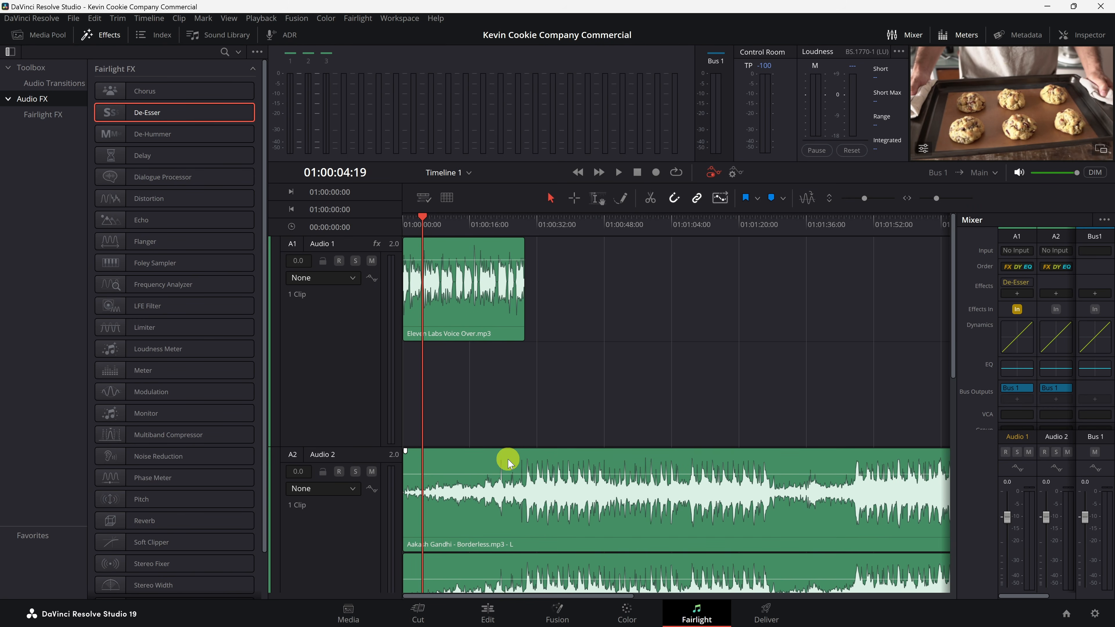
click(469, 225)
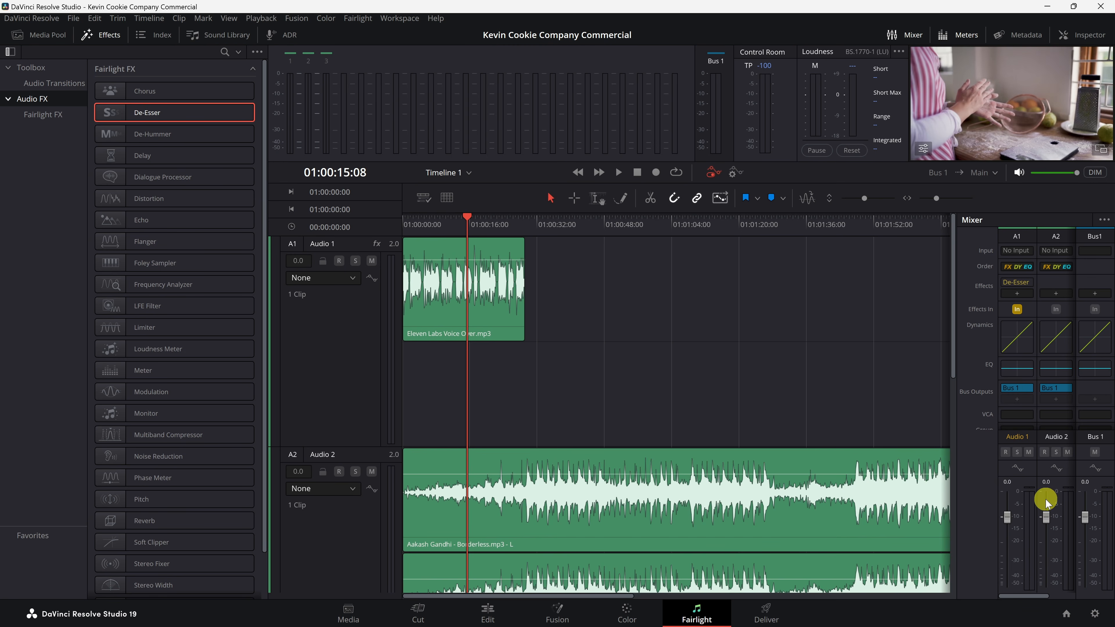
key(space)
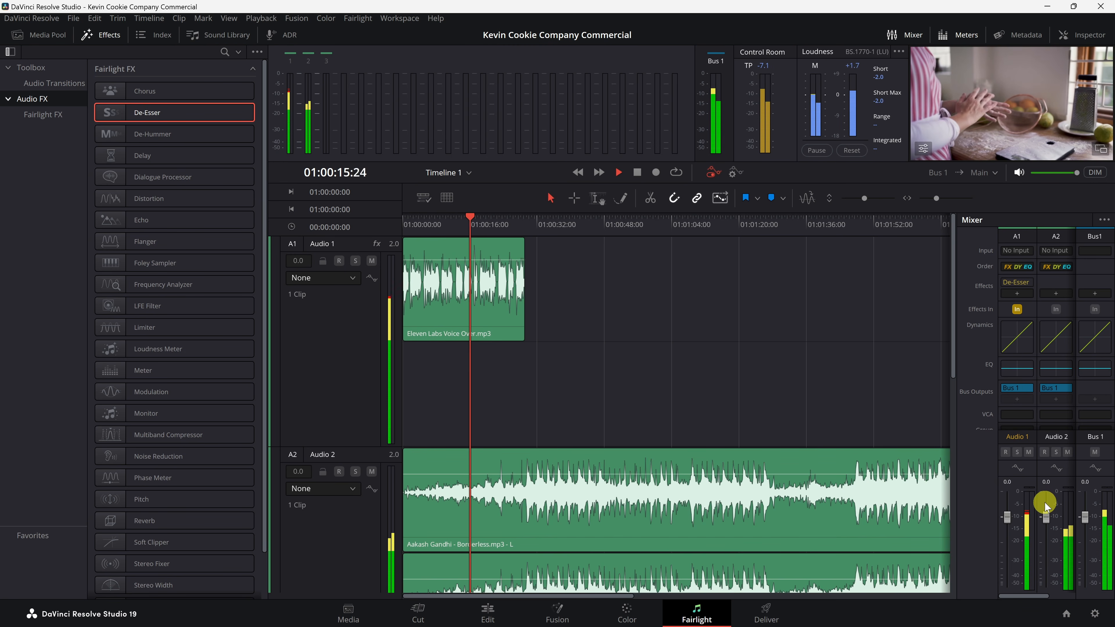
key(space)
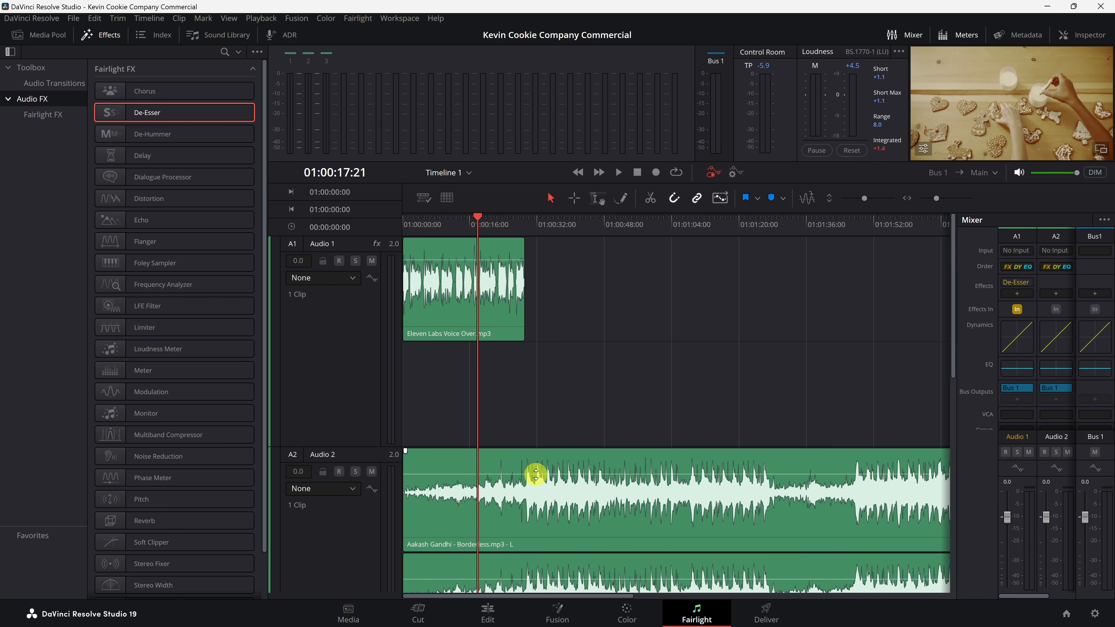
Step: Lower the volume of the Borderless clip on Audio 2 and replay from about the 16-second mark
drag(536, 475, 542, 490)
key(space)
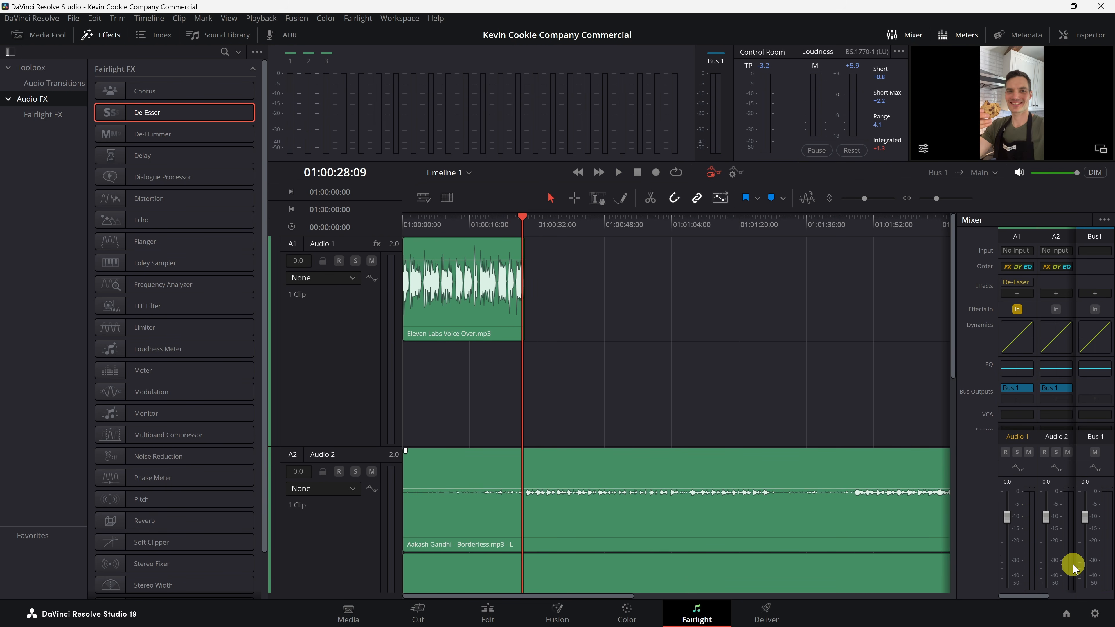
click(469, 228)
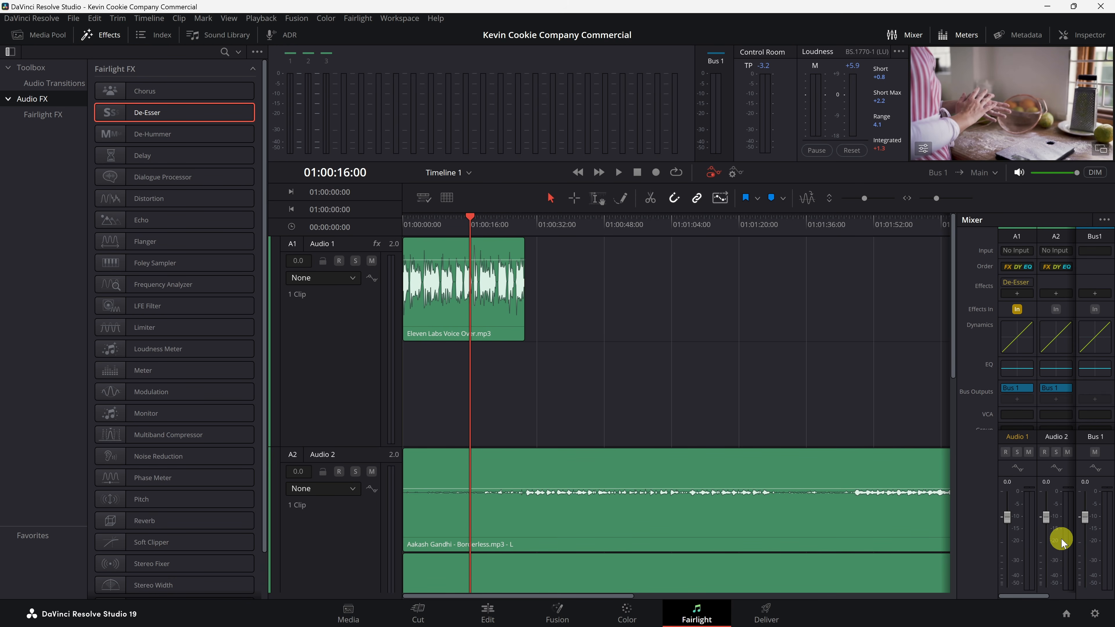
key(space)
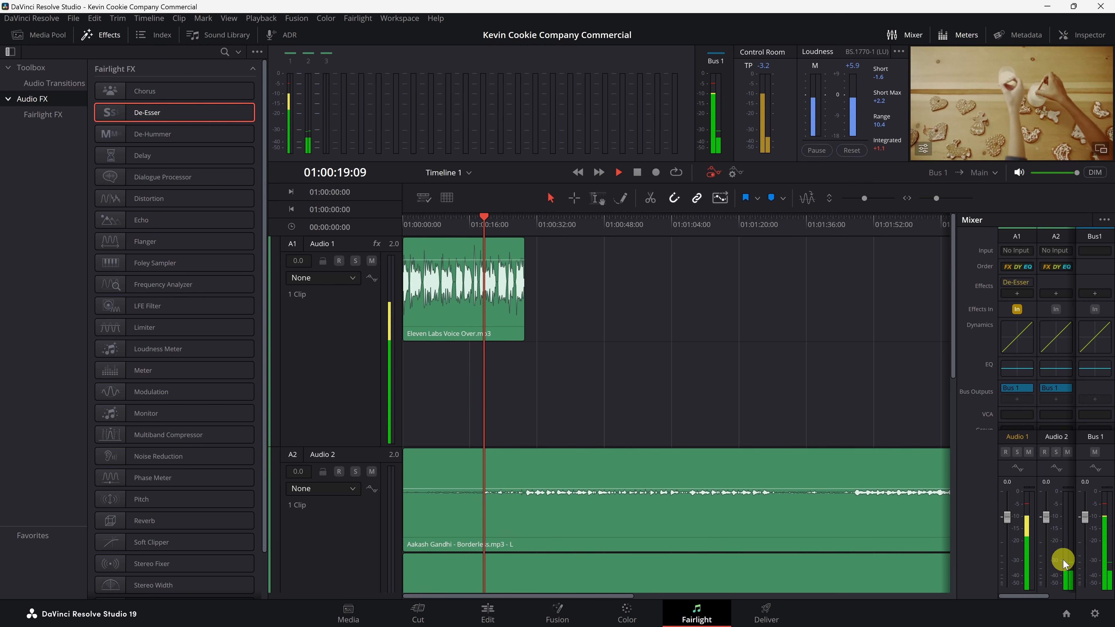
key(space)
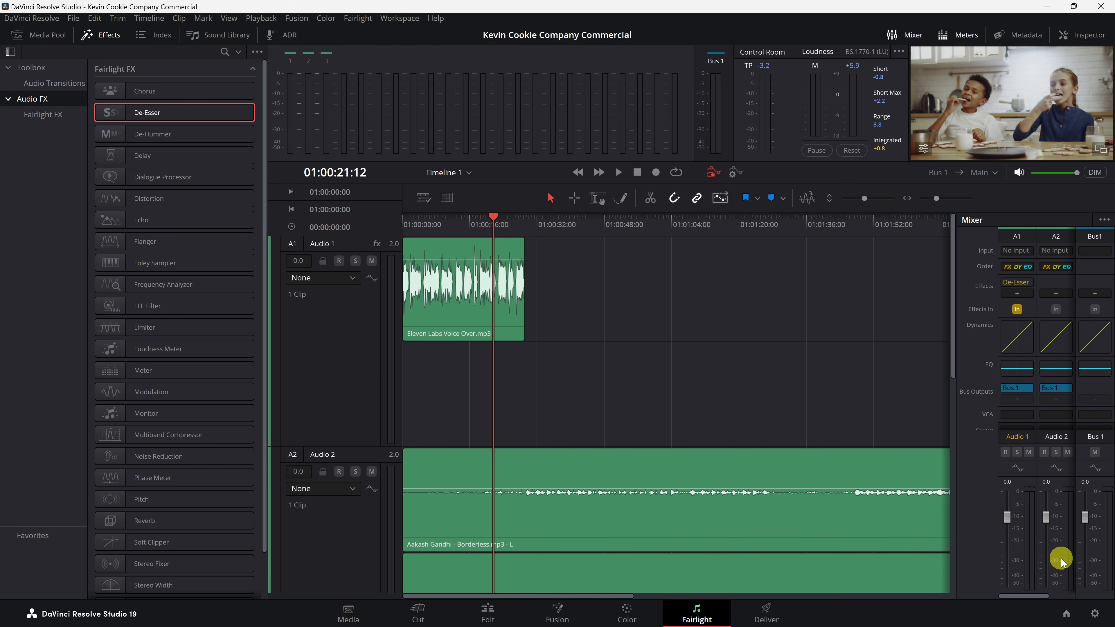
Step: Return to the Edit page, select 12.mp4 and browse its video properties in the Inspector
click(488, 610)
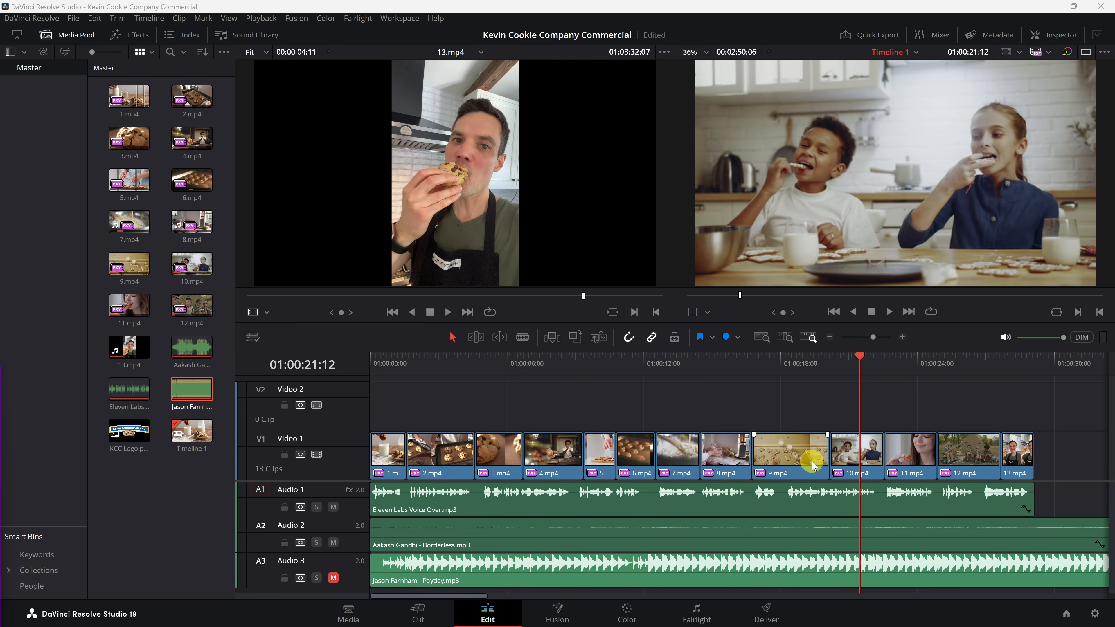
click(938, 363)
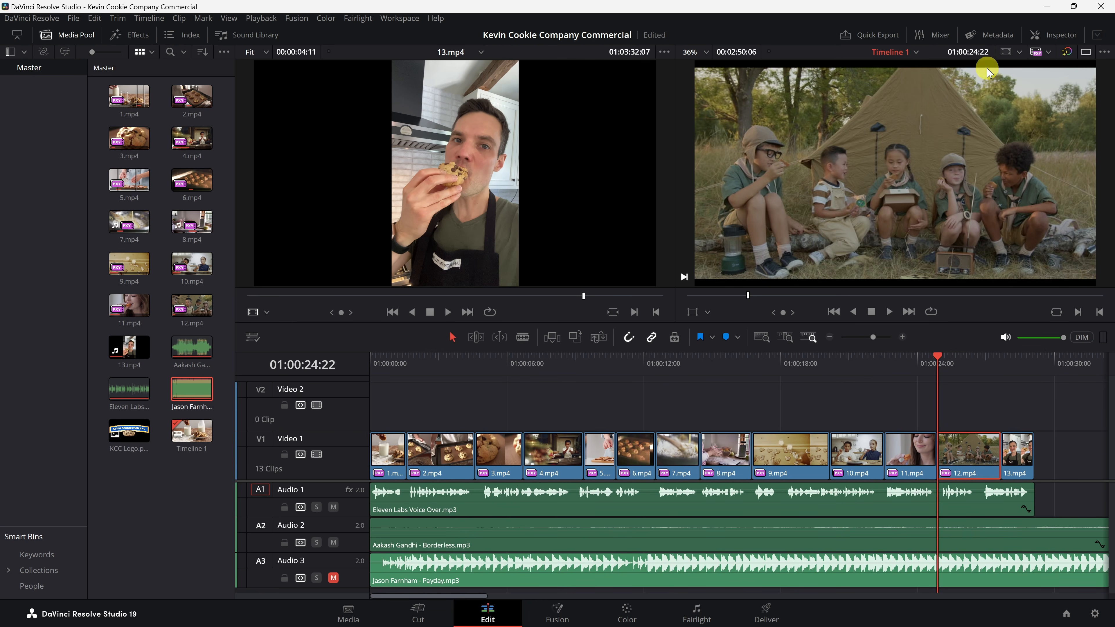
drag(907, 363, 938, 365)
click(1058, 38)
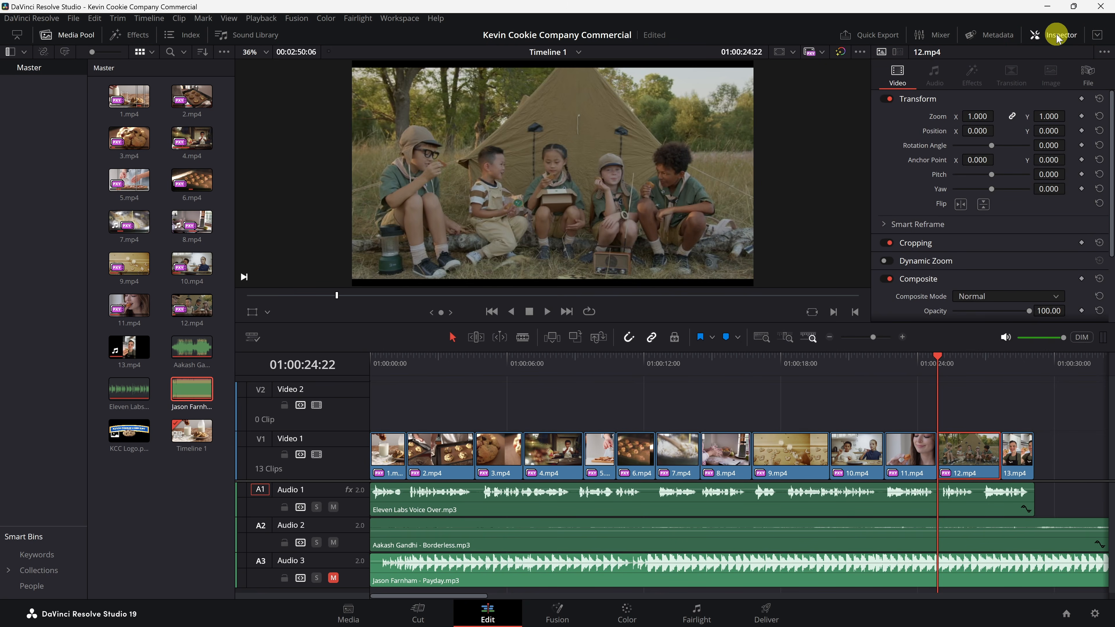
scroll(1027, 125, down, 3)
scroll(966, 140, up, 3)
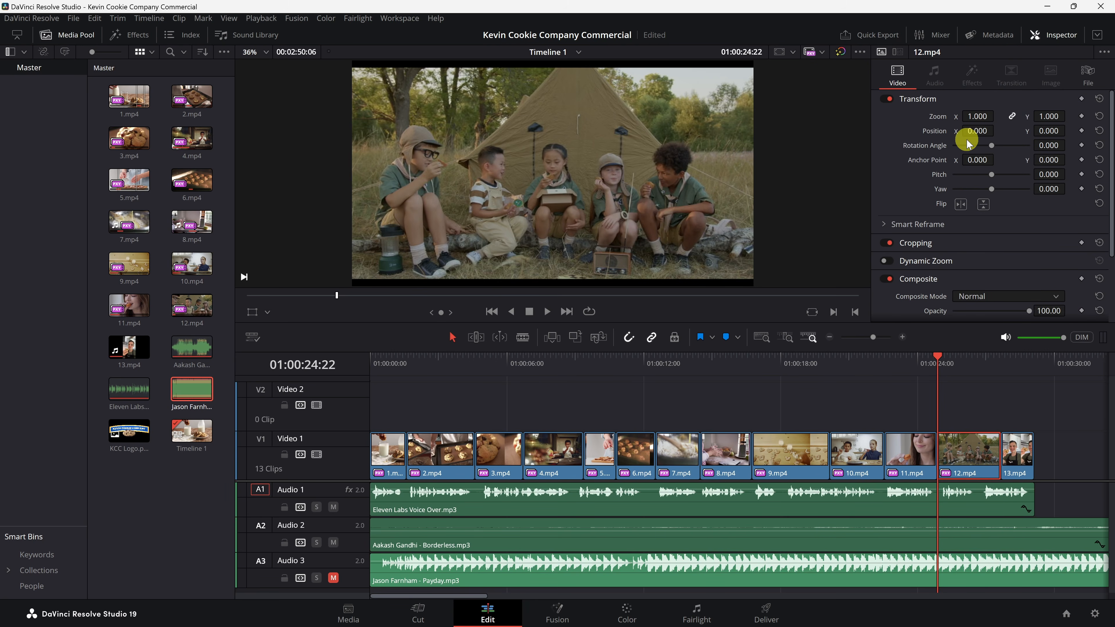
scroll(1018, 192, down, 1)
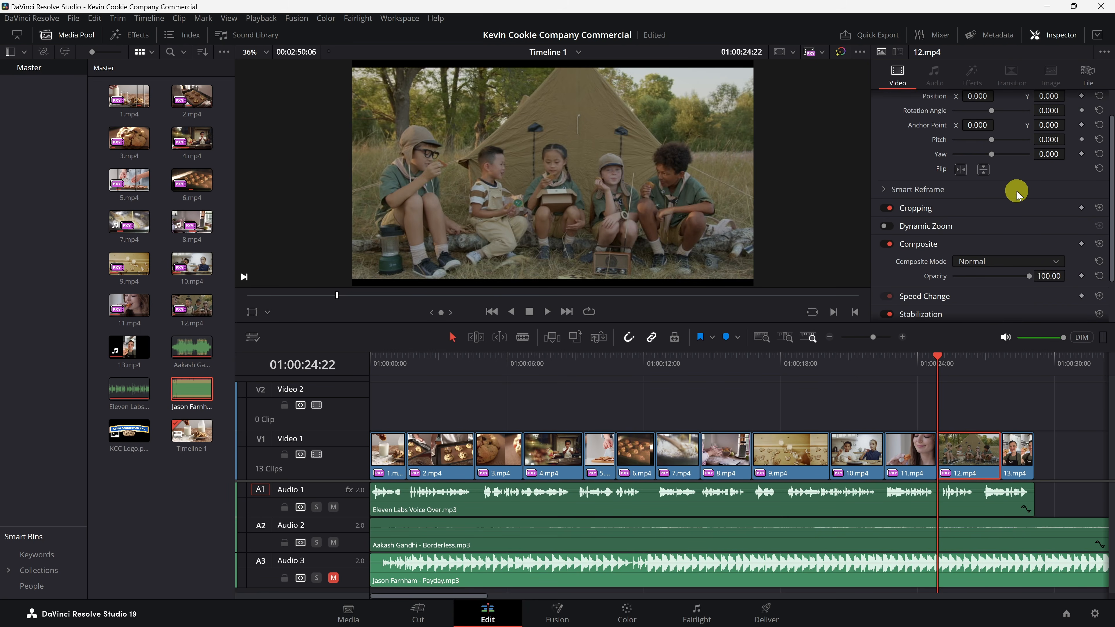
scroll(981, 208, down, 2)
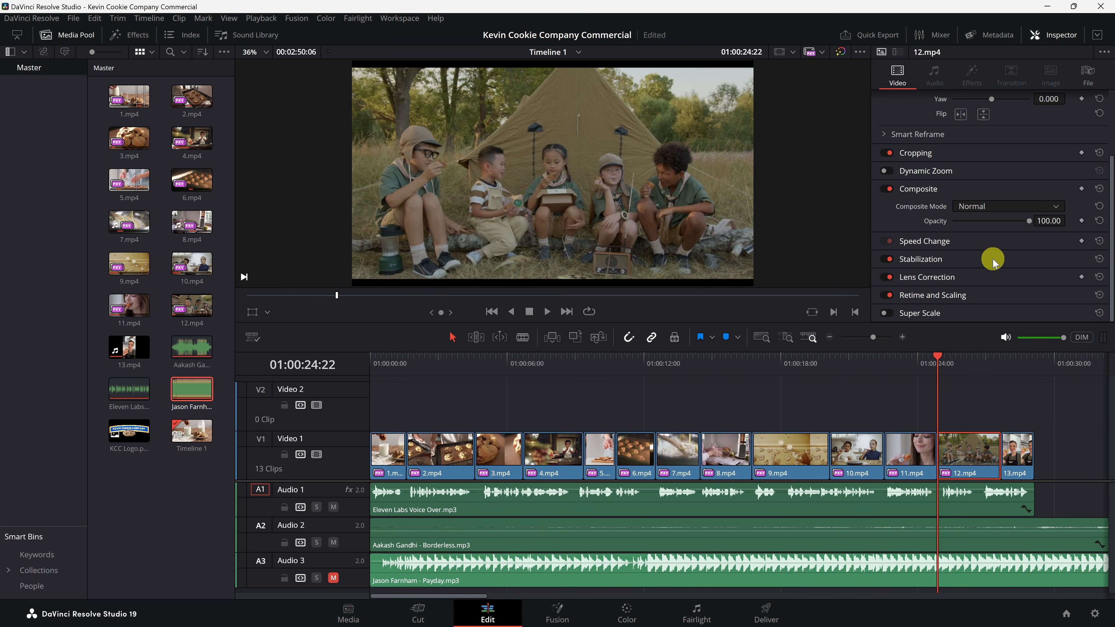
scroll(965, 208, up, 3)
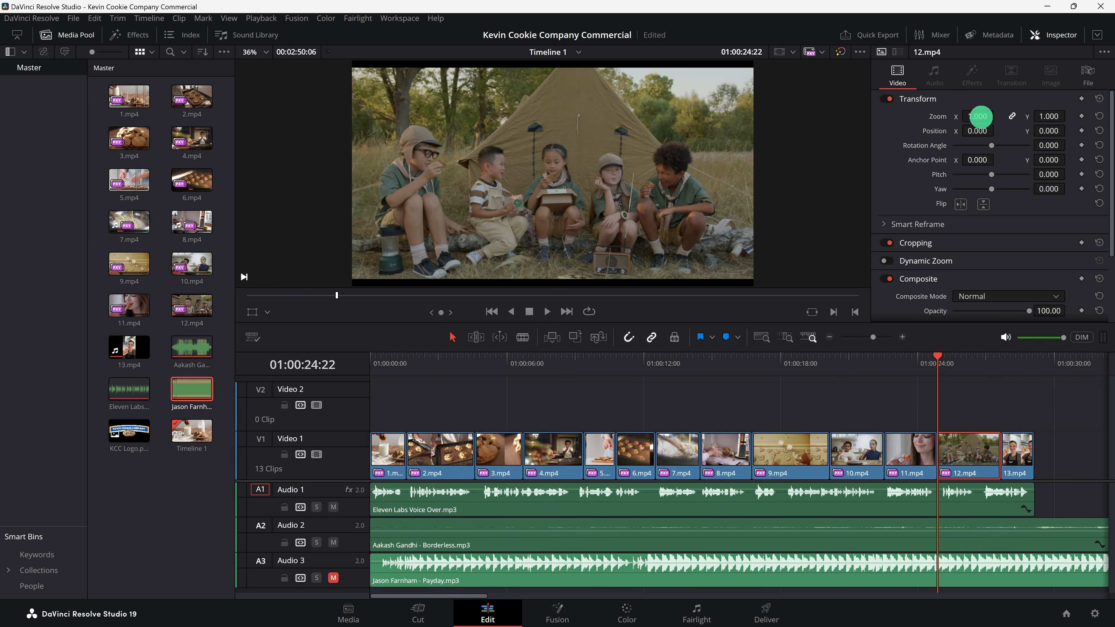
Step: Set the zoom of 12.mp4 to 1.090
drag(978, 116, 1072, 116)
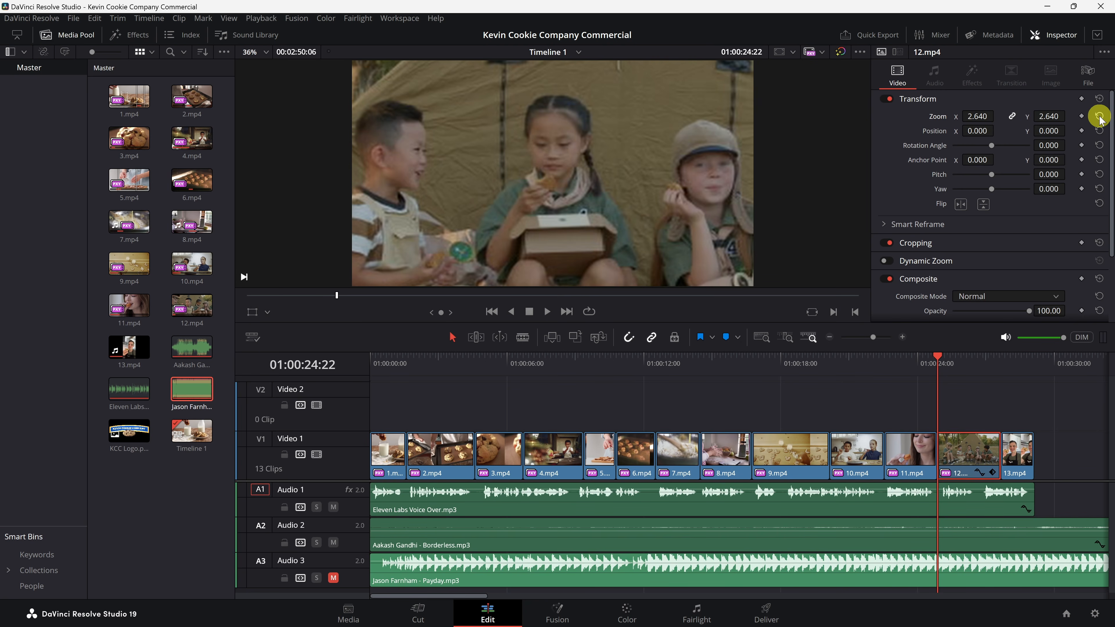
double_click(939, 118)
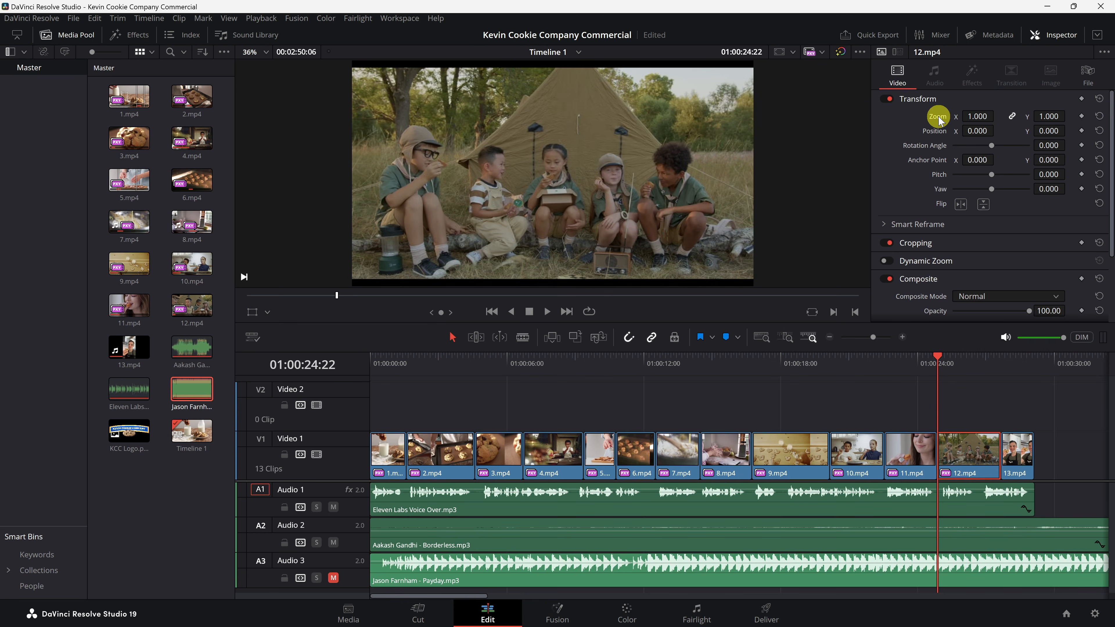
drag(979, 116, 983, 116)
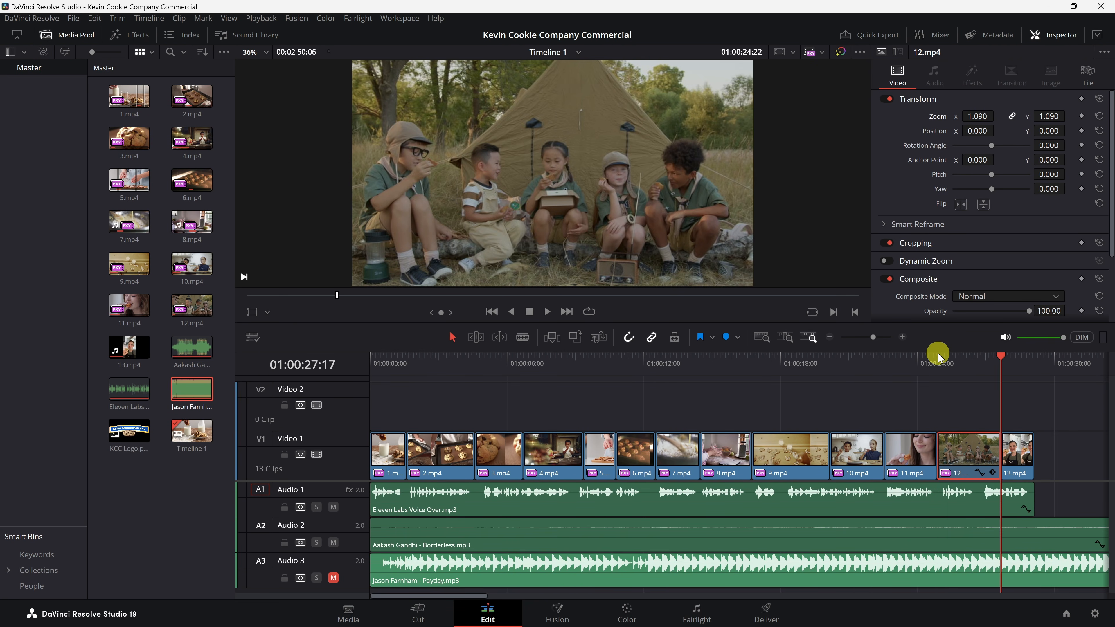
Step: Select 13.mp4, set its zoom to 3.200 and its Y position to -125
key(Down)
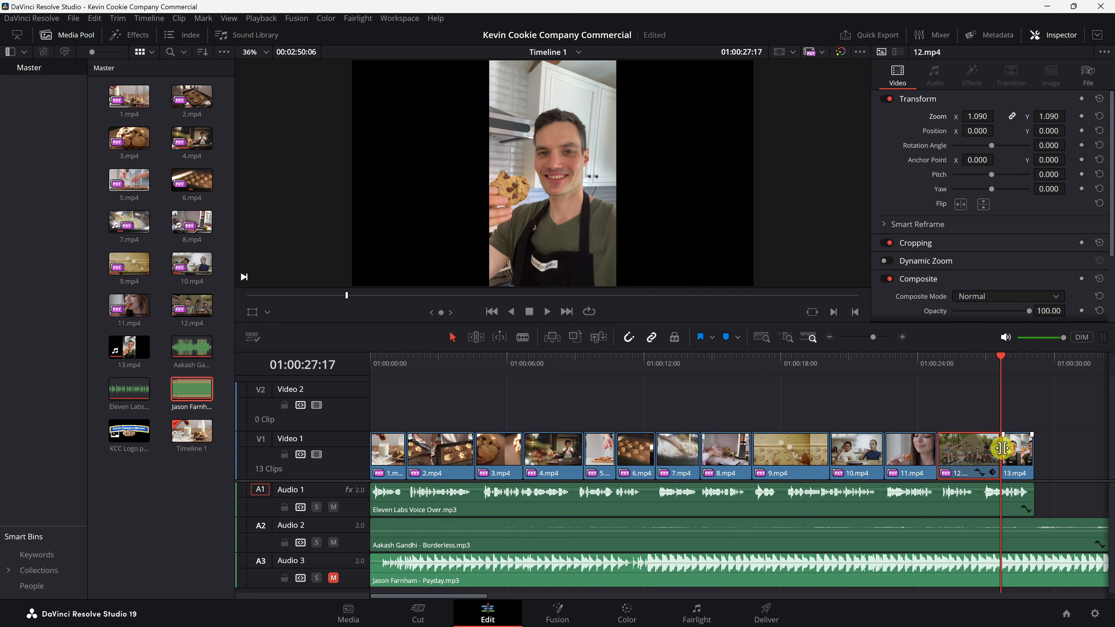
key(Up)
key(Down)
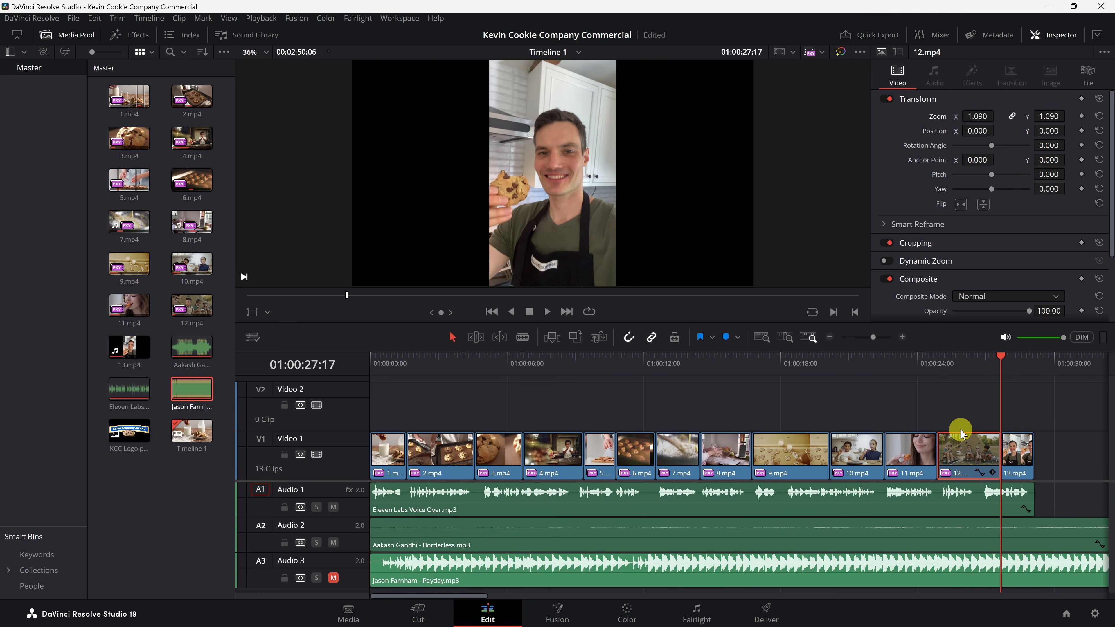
click(1010, 448)
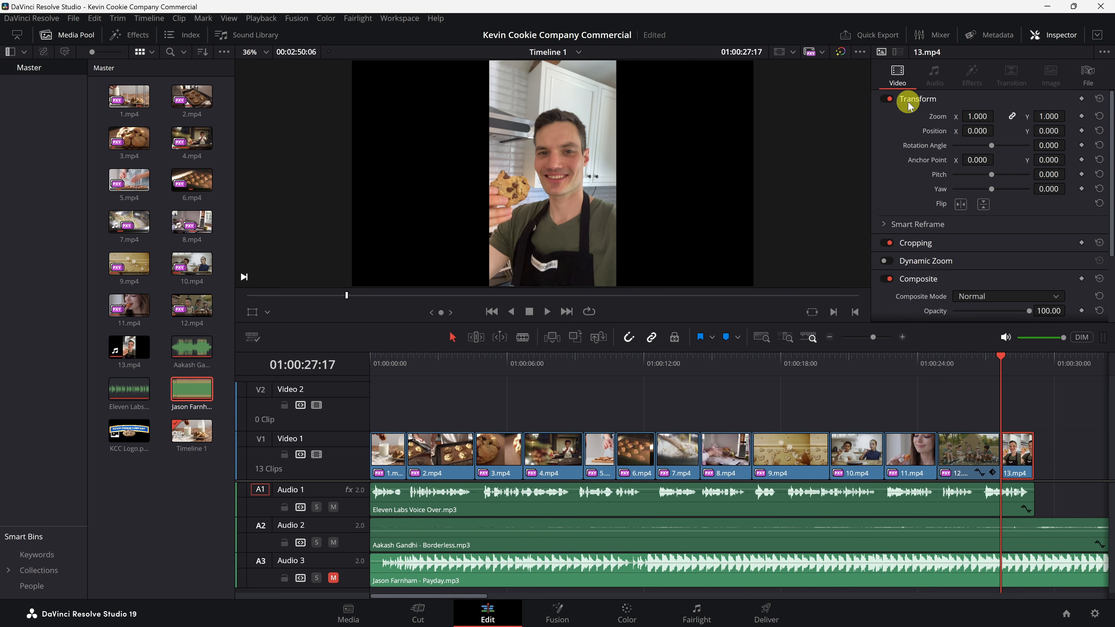
drag(977, 119, 1095, 129)
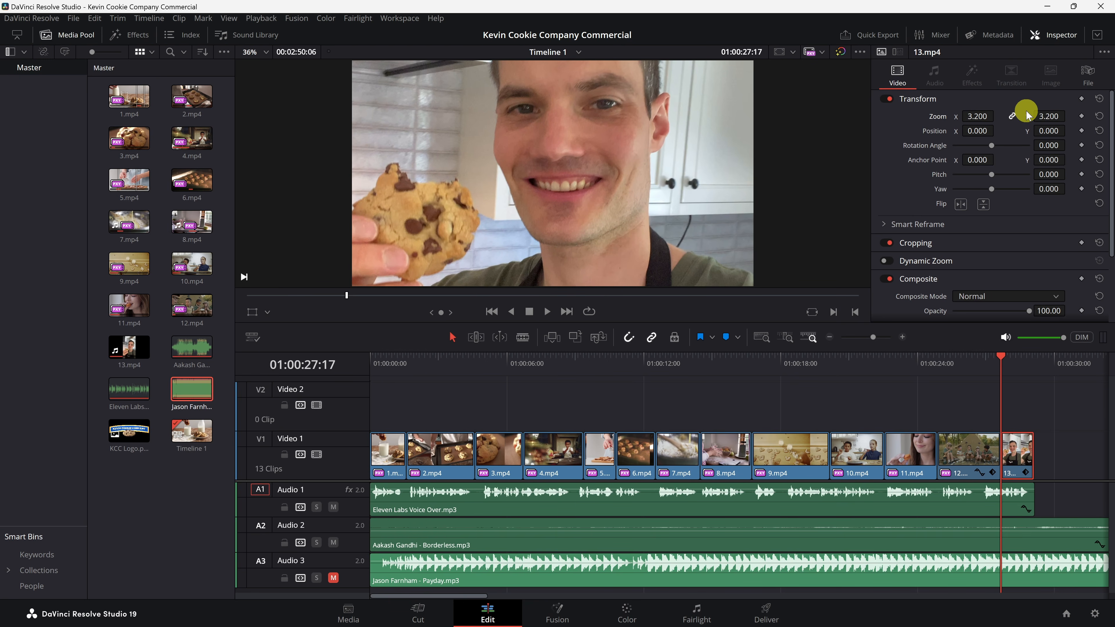
drag(1052, 130, 978, 130)
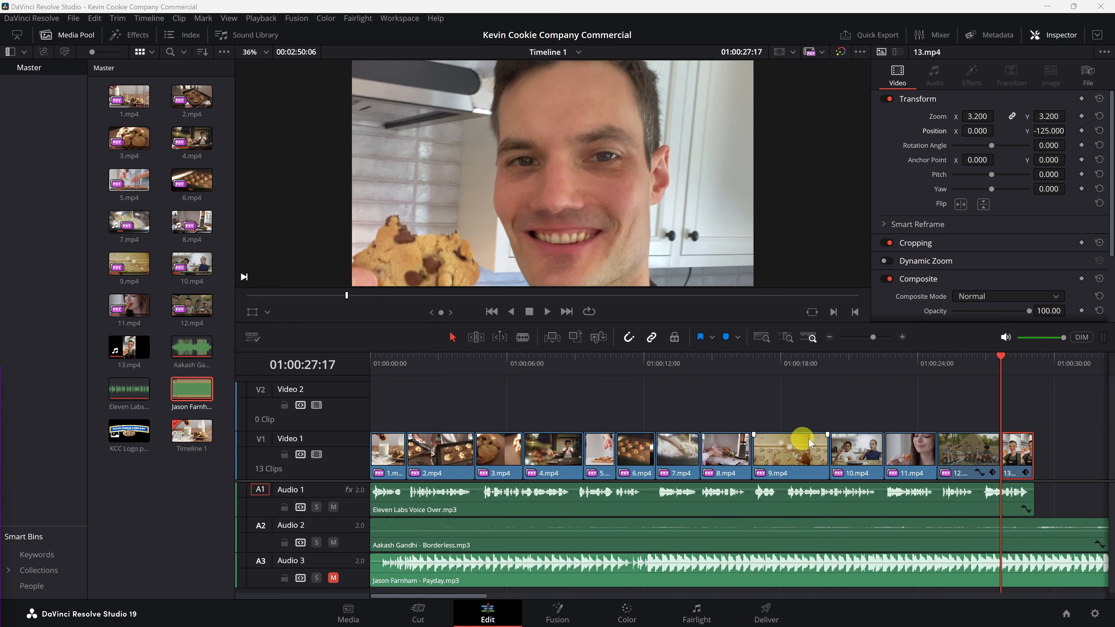
Step: Switch to the Color page and shift the Gamma wheel of clip 13 slightly
click(627, 611)
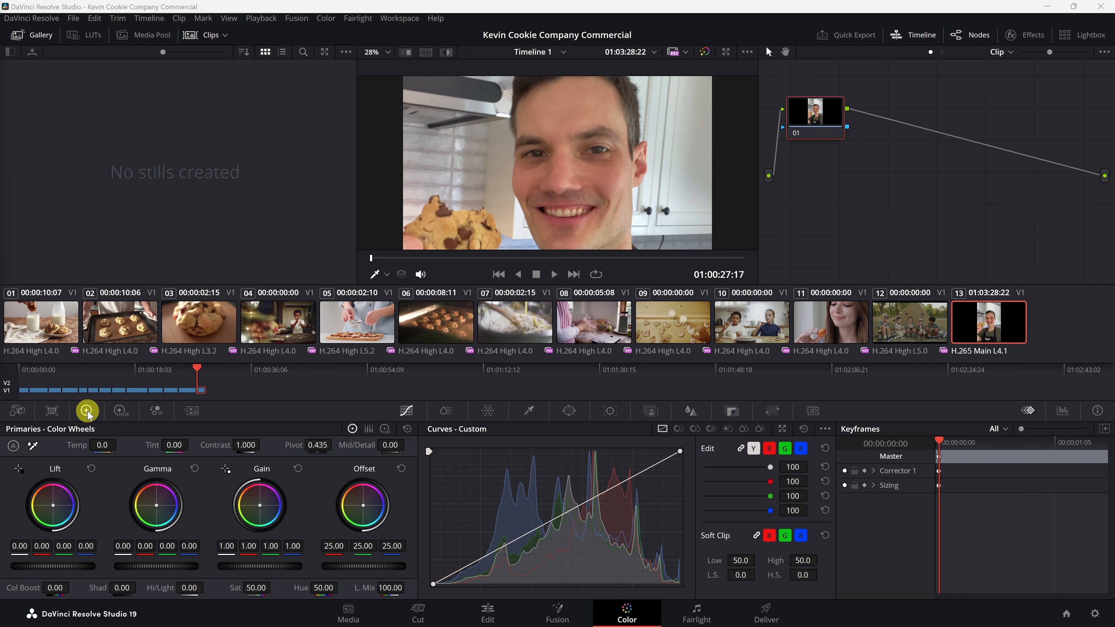
click(157, 506)
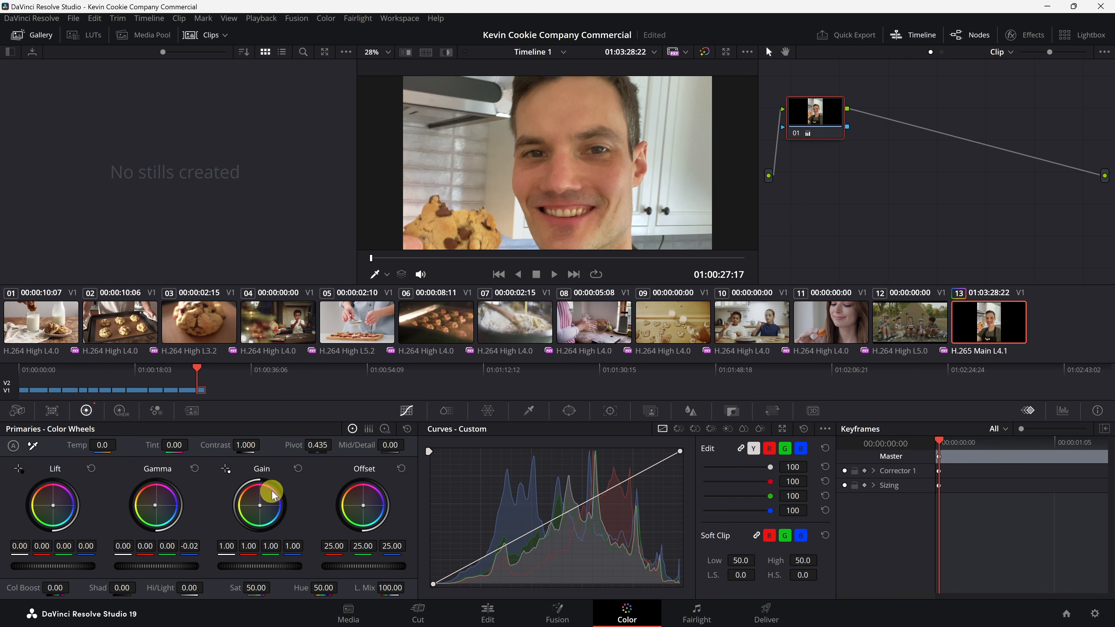
Step: Try raising the Gain master wheel to 1.42, then reset the Gain wheel
drag(274, 565, 494, 561)
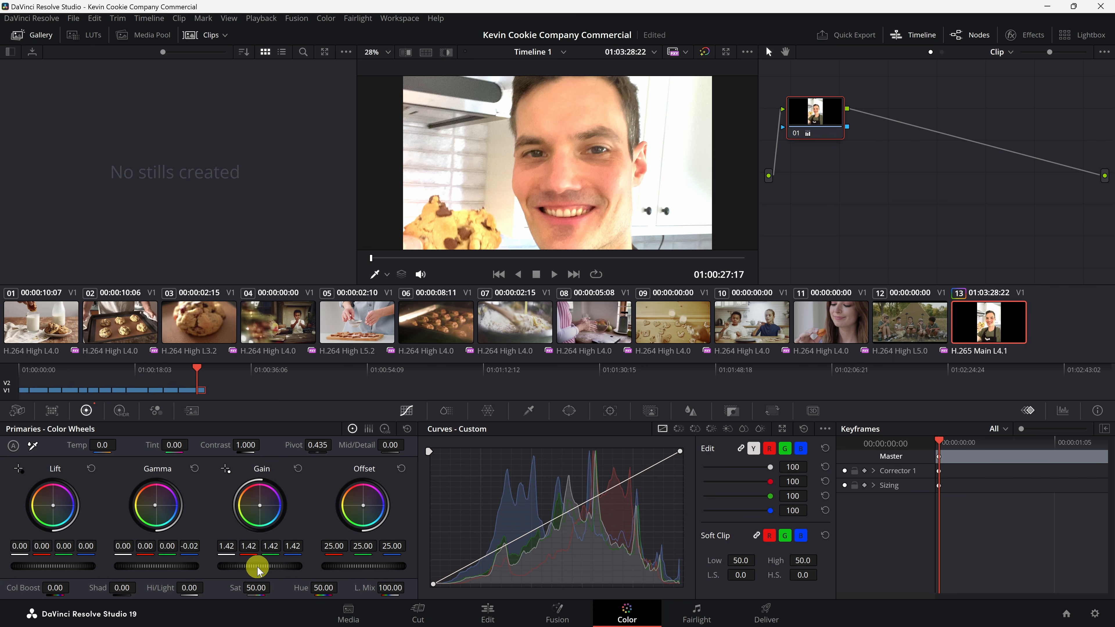
click(297, 471)
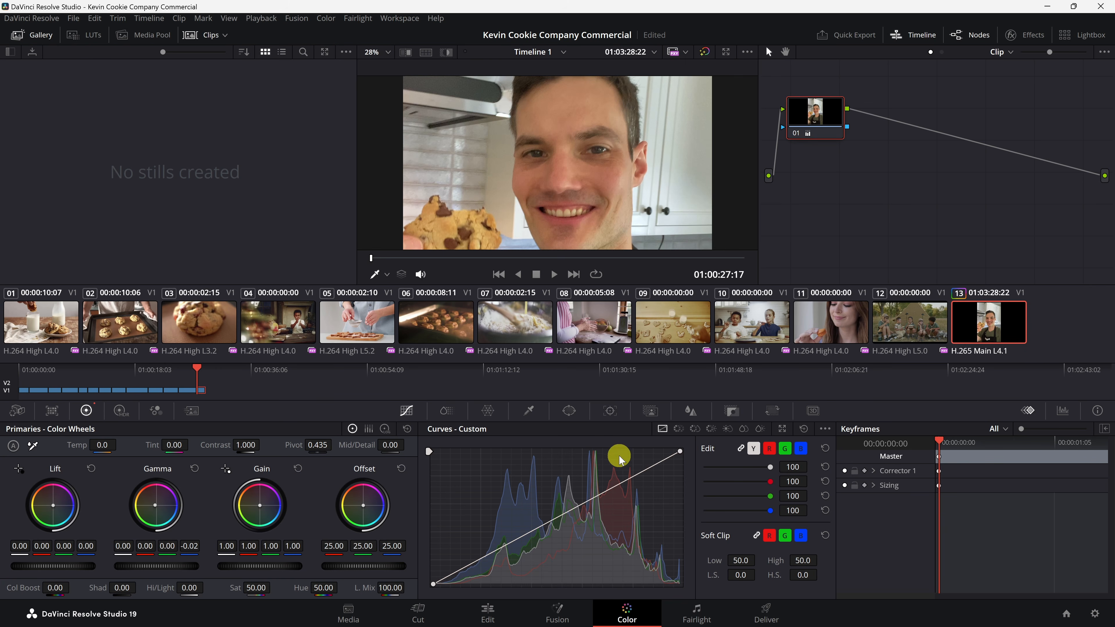
Step: Bend the custom curve into a gentle S-curve with two points, then toggle the node to compare the grade
drag(631, 482, 630, 475)
drag(492, 554, 495, 555)
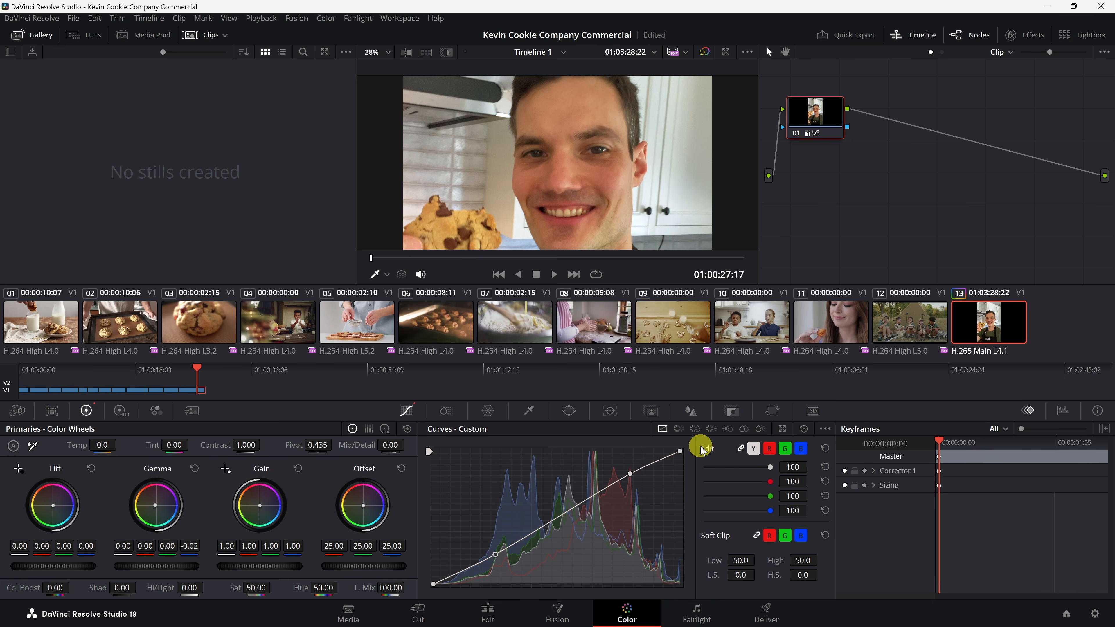
drag(814, 113, 843, 126)
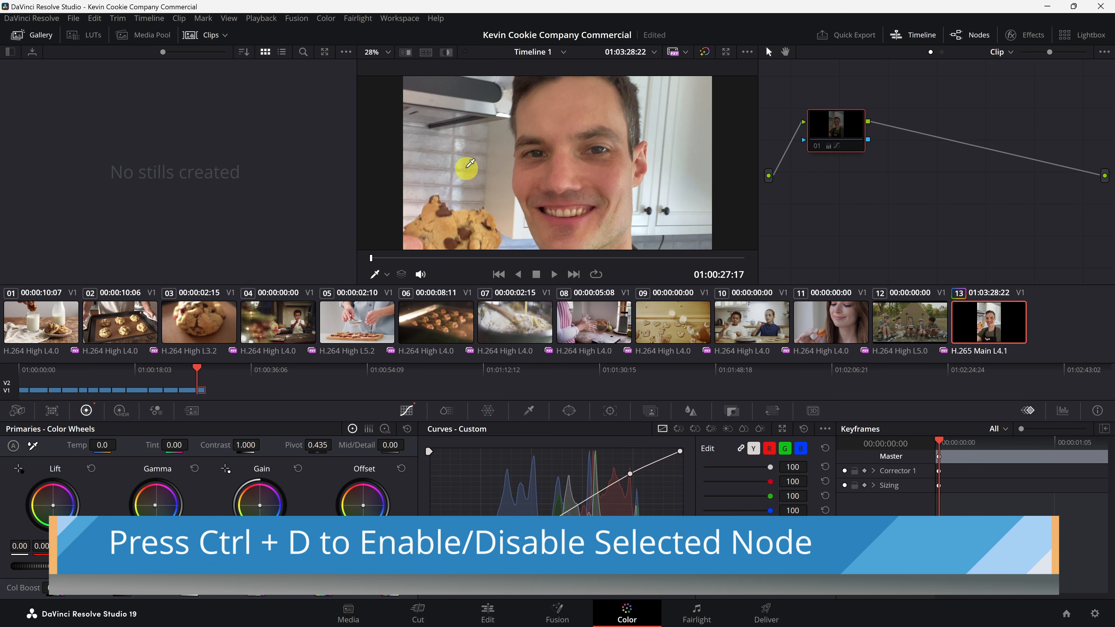
key(ctrl+d)
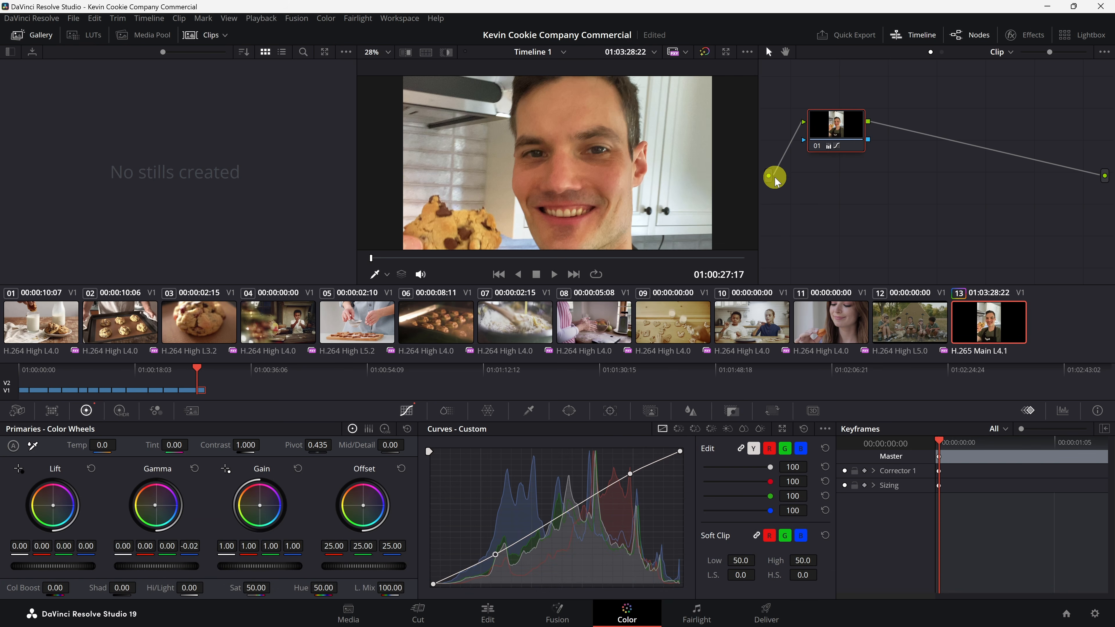
Step: Return to the Edit page and trim the Borderless and Payday music clips to end where the video ends
click(488, 610)
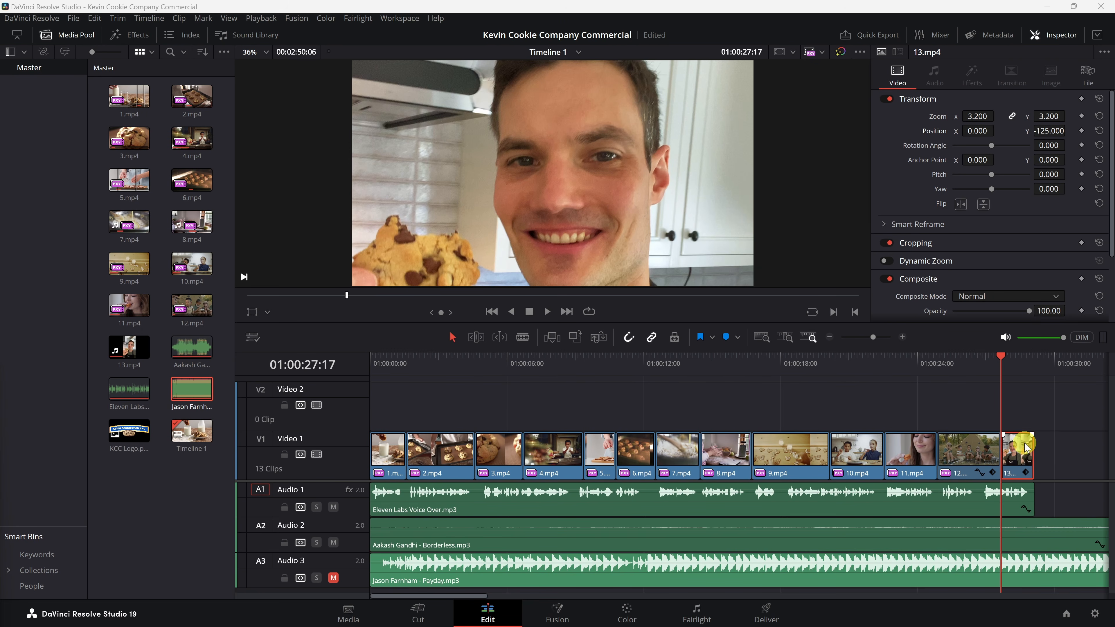
click(1033, 367)
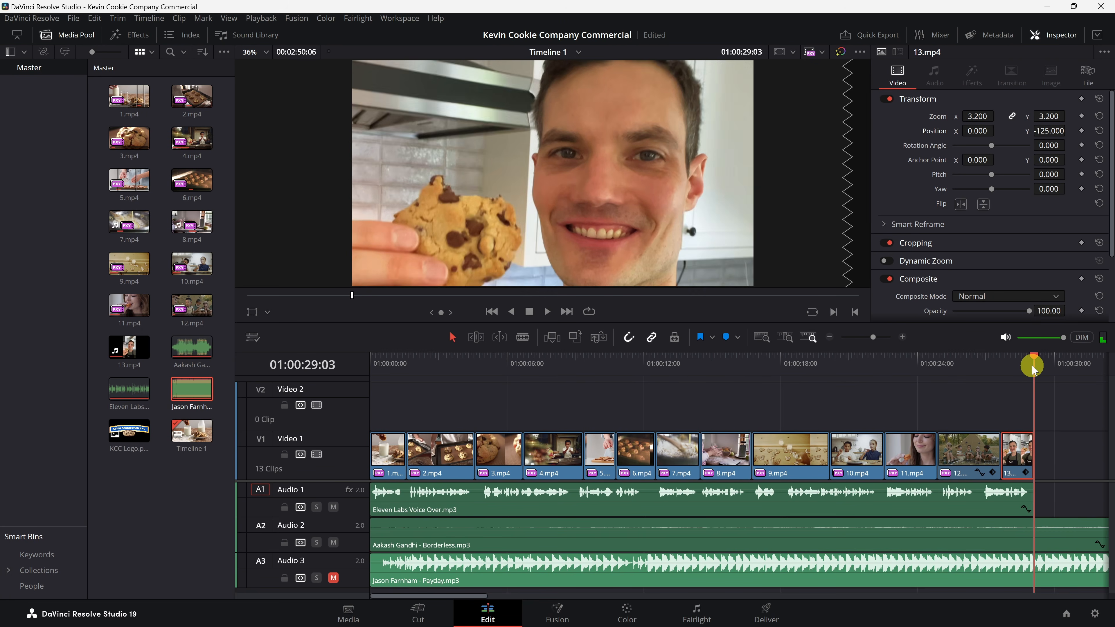
click(1060, 428)
click(1058, 540)
ctrl+click(1061, 579)
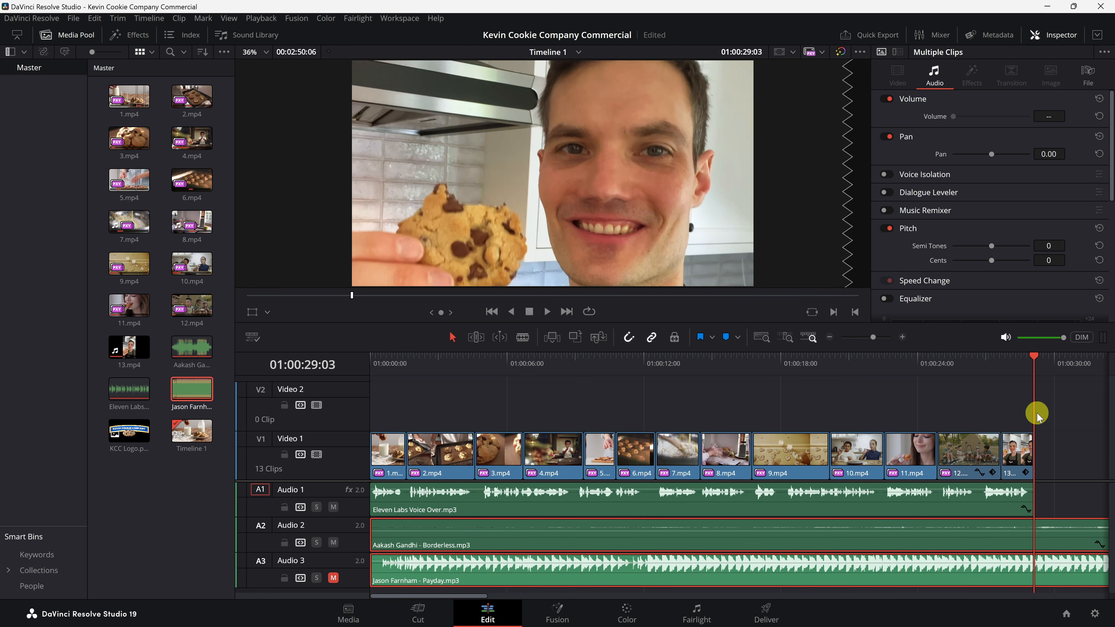
key(shift+bracketright)
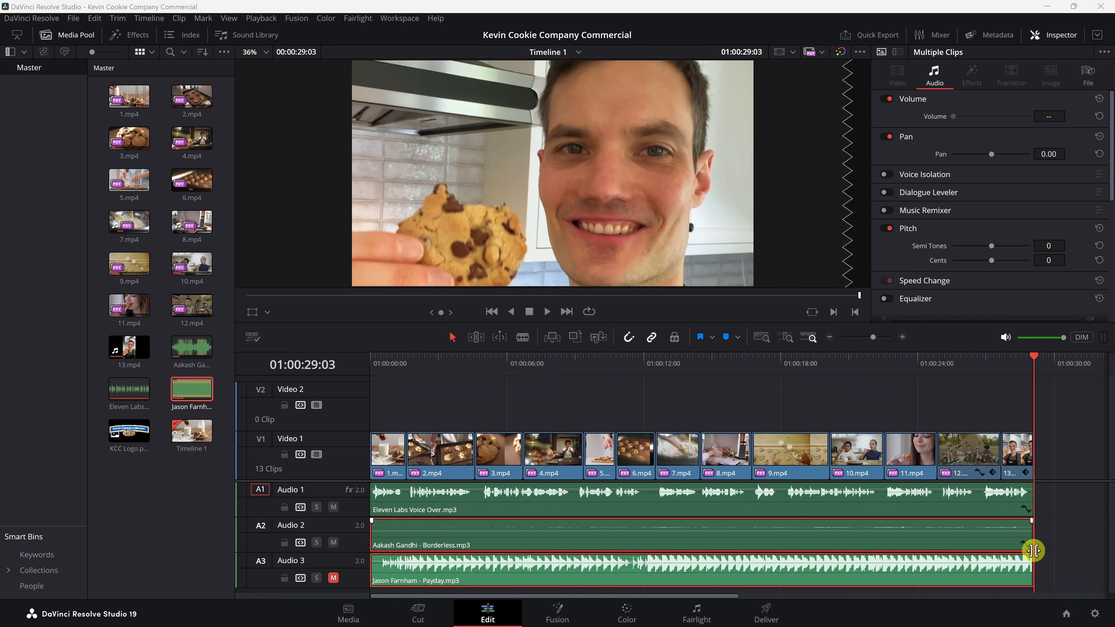
Step: Preview from about the 24-second mark and place KCC Logo.png on Video 2 starting at that point
click(934, 364)
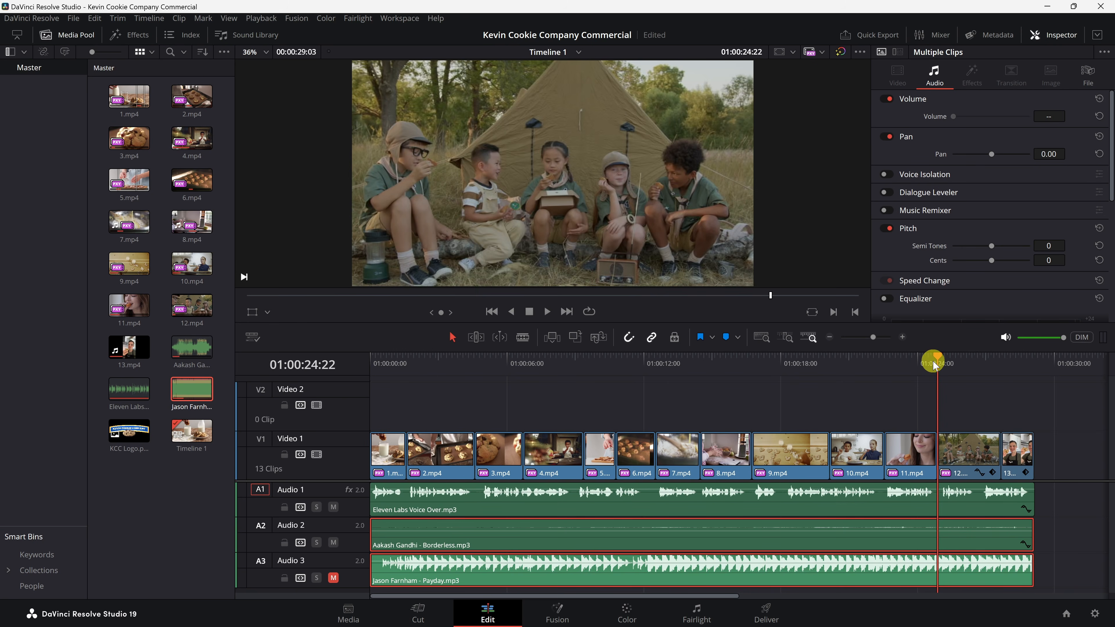
key(space)
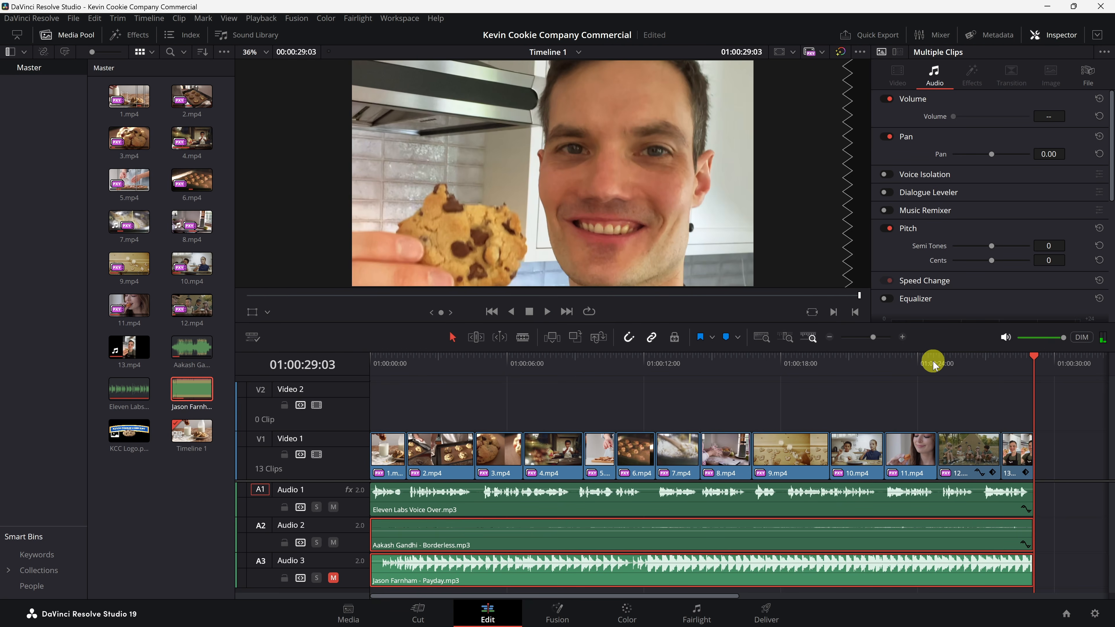
click(934, 364)
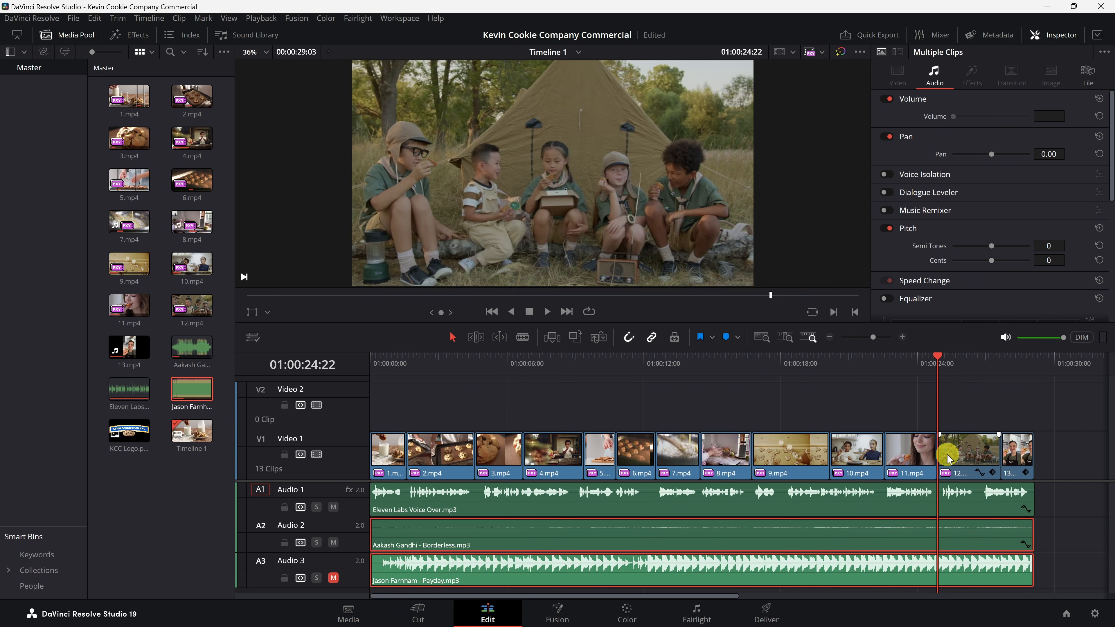
double_click(129, 439)
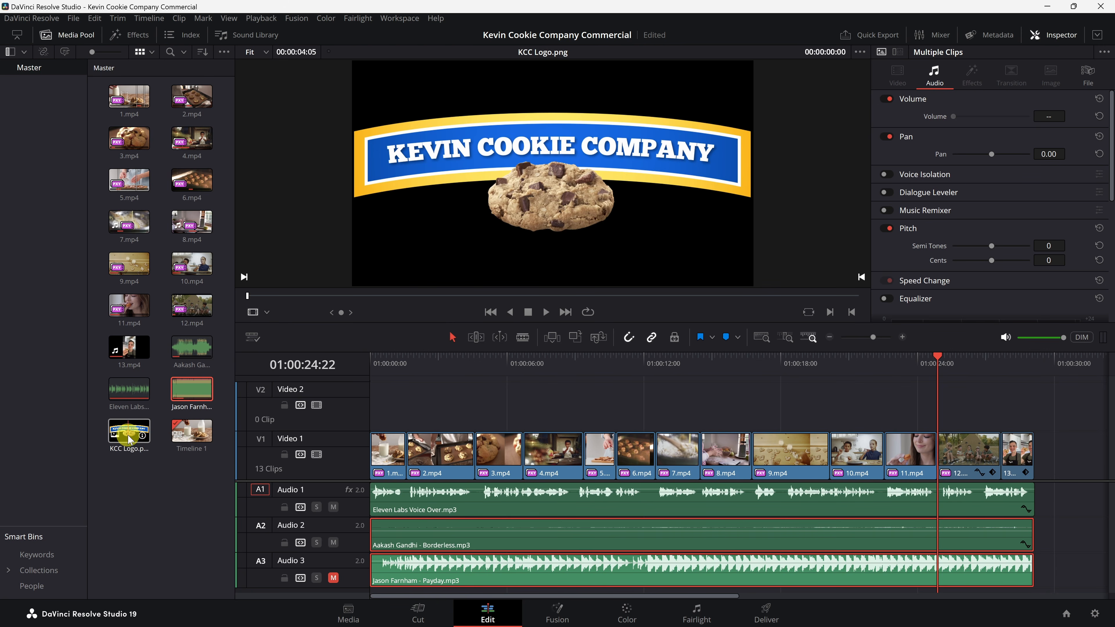
drag(129, 439, 937, 407)
click(924, 406)
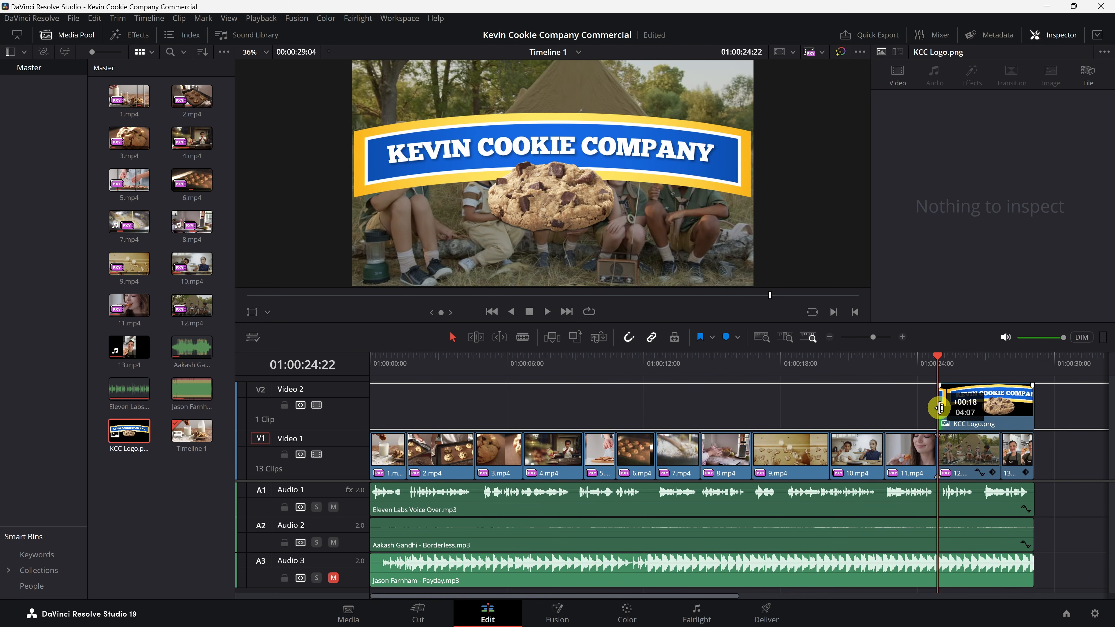
drag(946, 409, 949, 409)
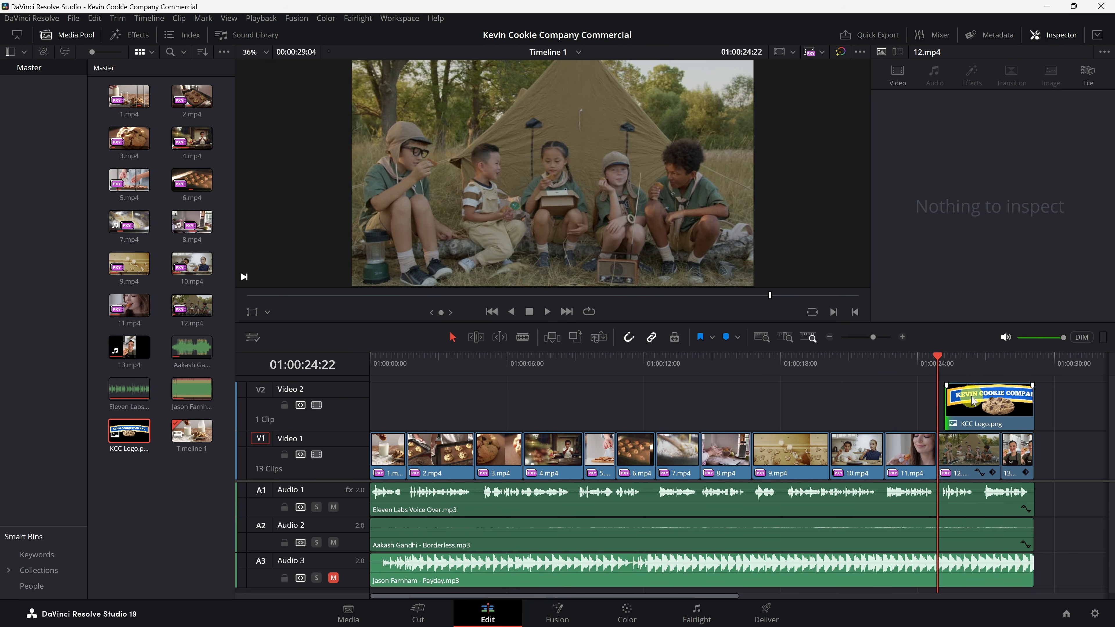
Step: Select the logo clip and set its zoom to 0.440 and its Y position to 232
click(961, 361)
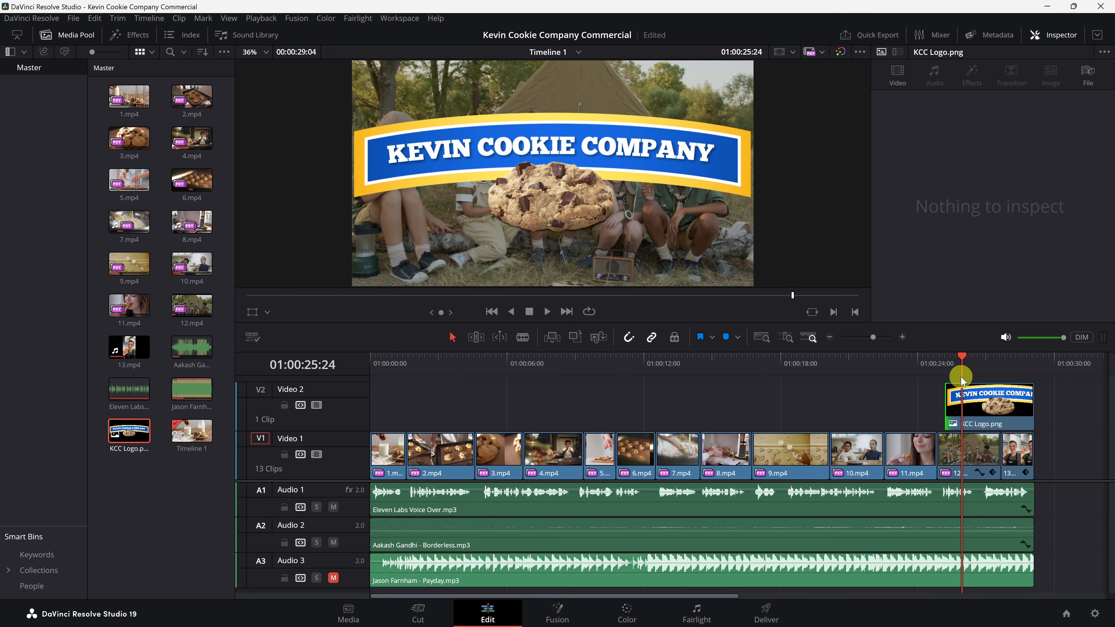
click(969, 392)
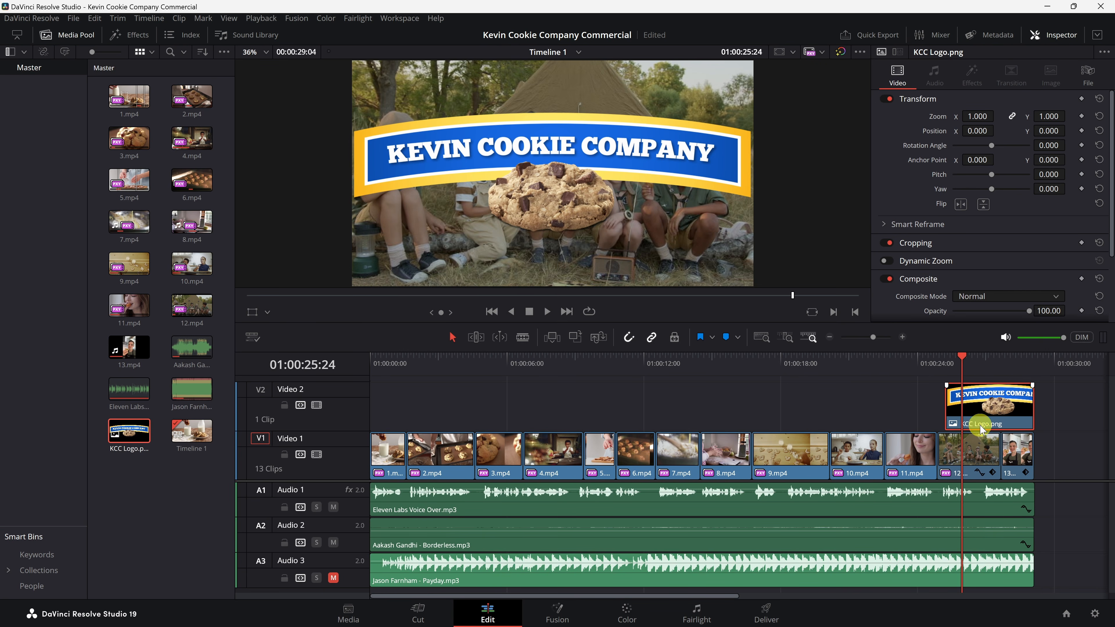
drag(975, 116, 951, 117)
drag(937, 115, 943, 115)
mouse_move(1052, 130)
mouse_down()
mouse_move(1070, 125)
mouse_move(570, 311)
mouse_move(624, 312)
mouse_move(1053, 130)
mouse_up()
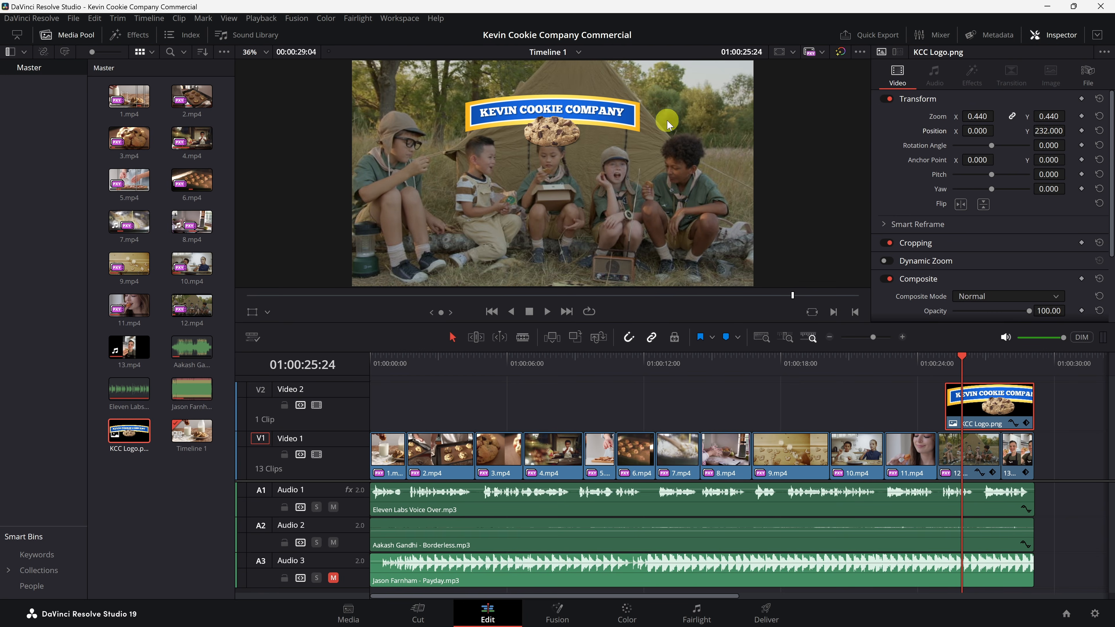
Step: Move the logo higher in the frame to a Y position of about 346 and save the project
click(252, 312)
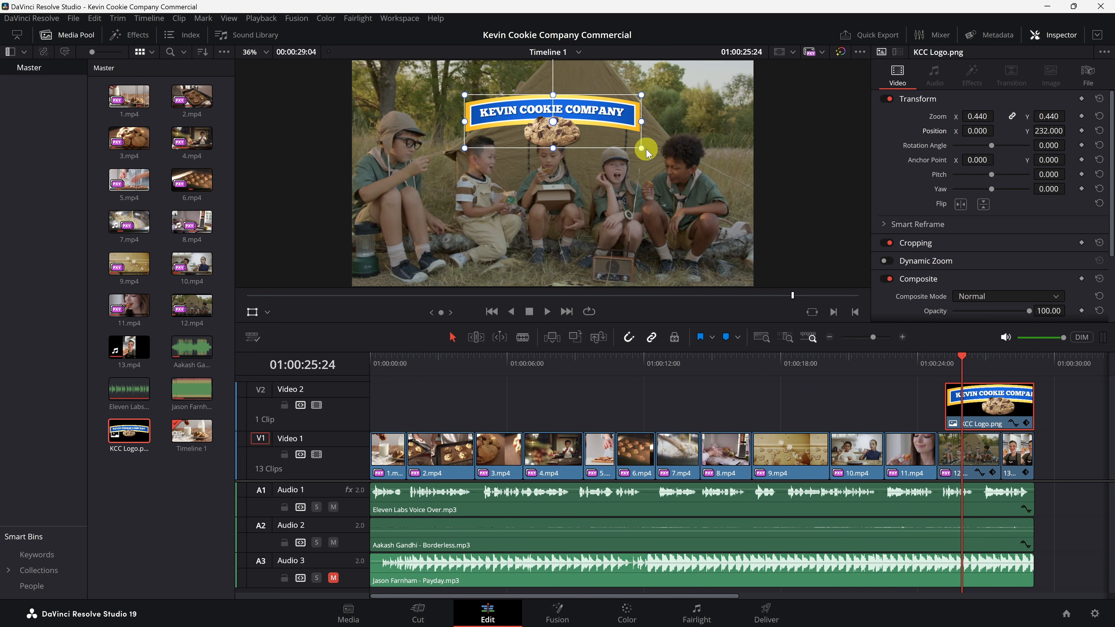
mouse_move(572, 129)
mouse_down()
mouse_move(572, 119)
mouse_move(551, 124)
mouse_move(369, 206)
mouse_move(531, 154)
mouse_move(572, 125)
mouse_up()
key(ctrl+s)
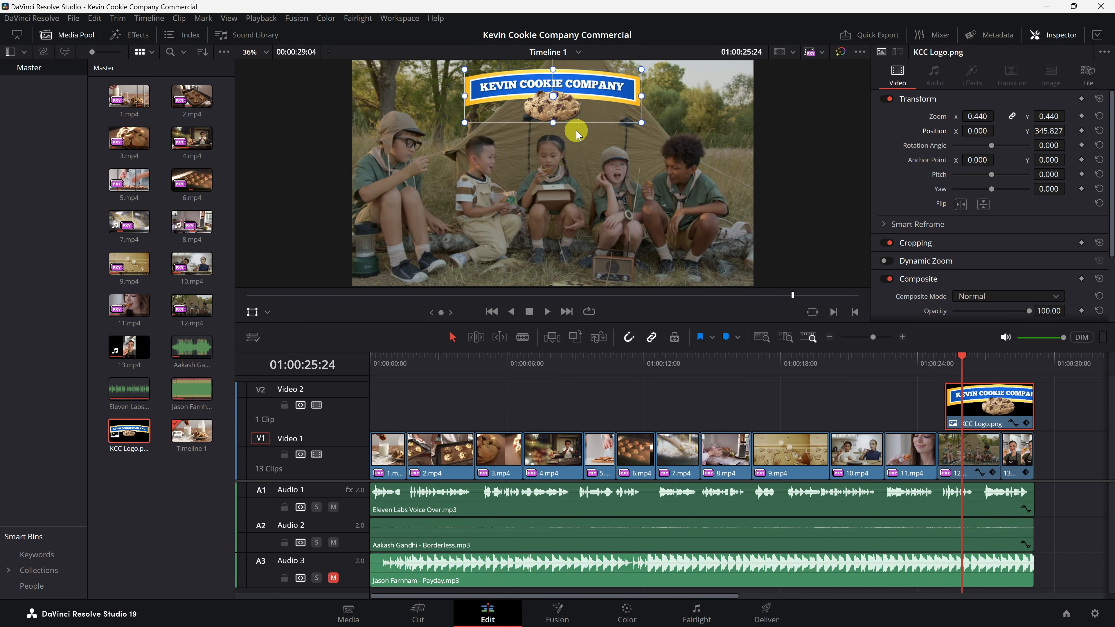
click(252, 312)
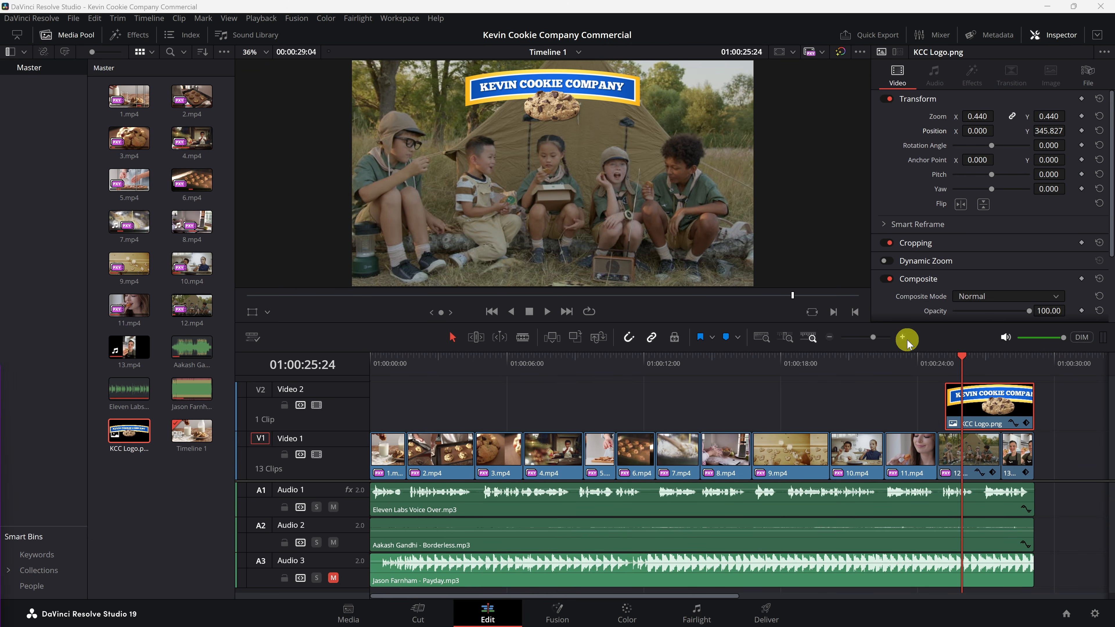
Step: Add a short fade-in to the logo clip and play it back
click(936, 366)
key(space)
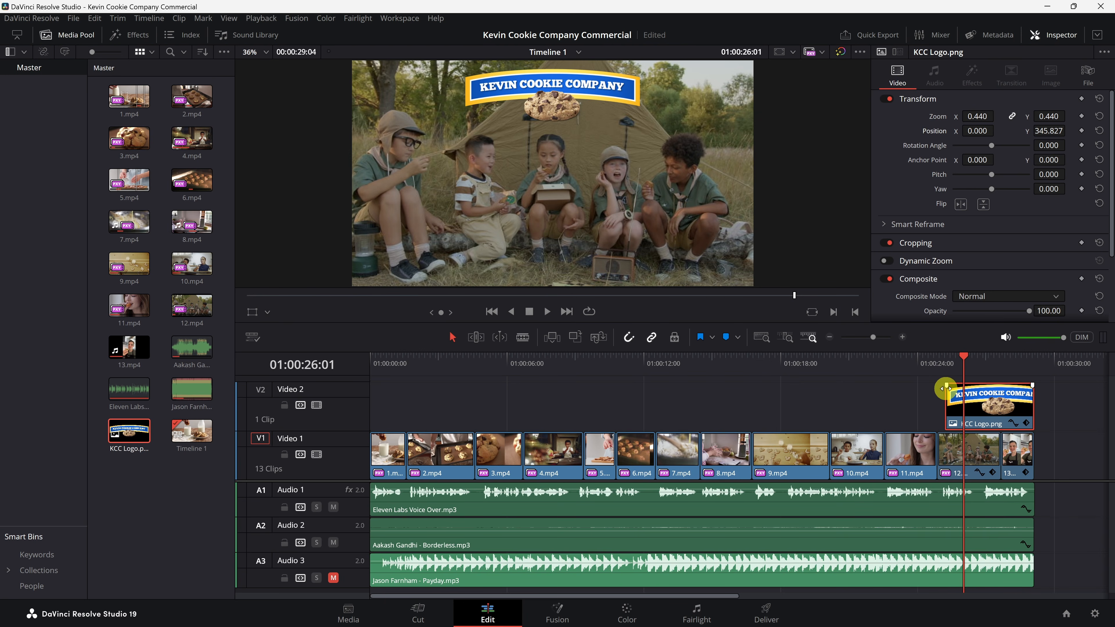
drag(946, 385, 956, 386)
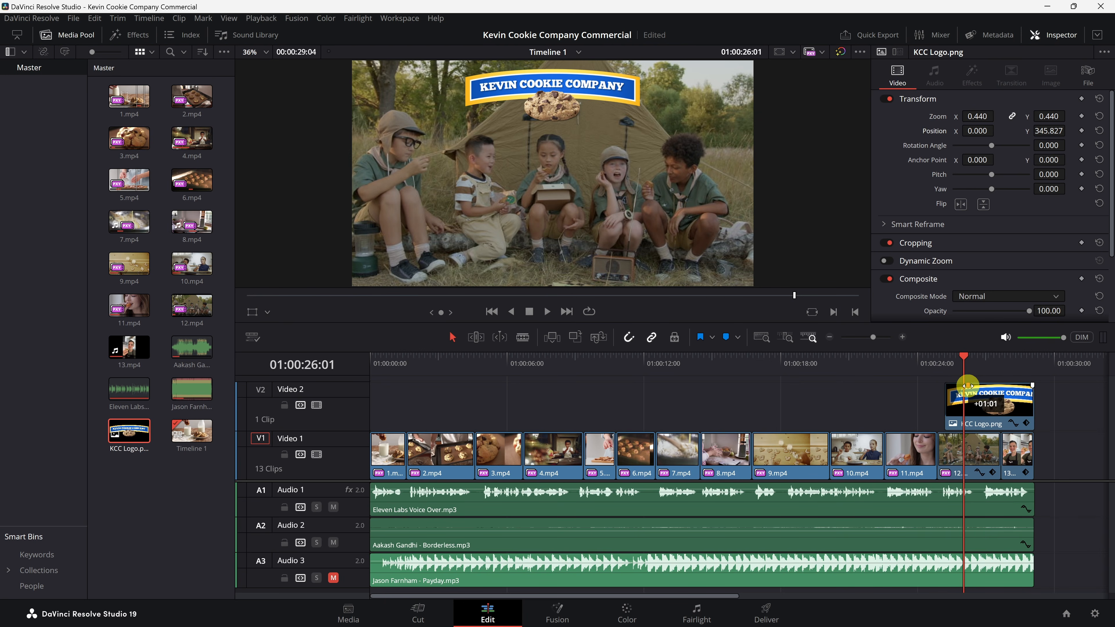
drag(970, 386, 948, 385)
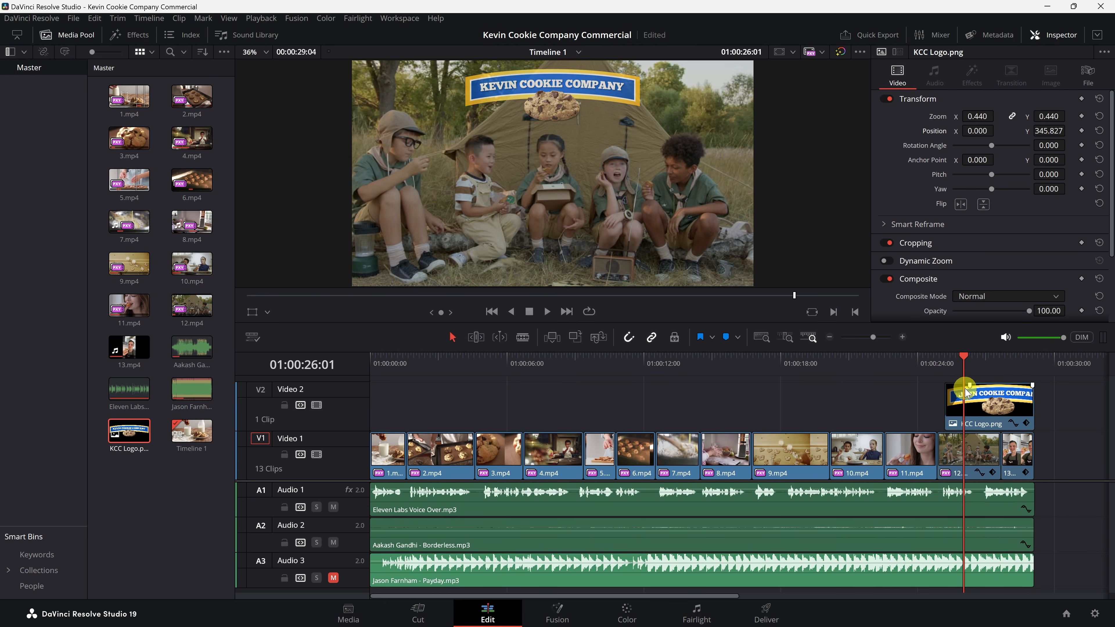
click(947, 365)
key(space)
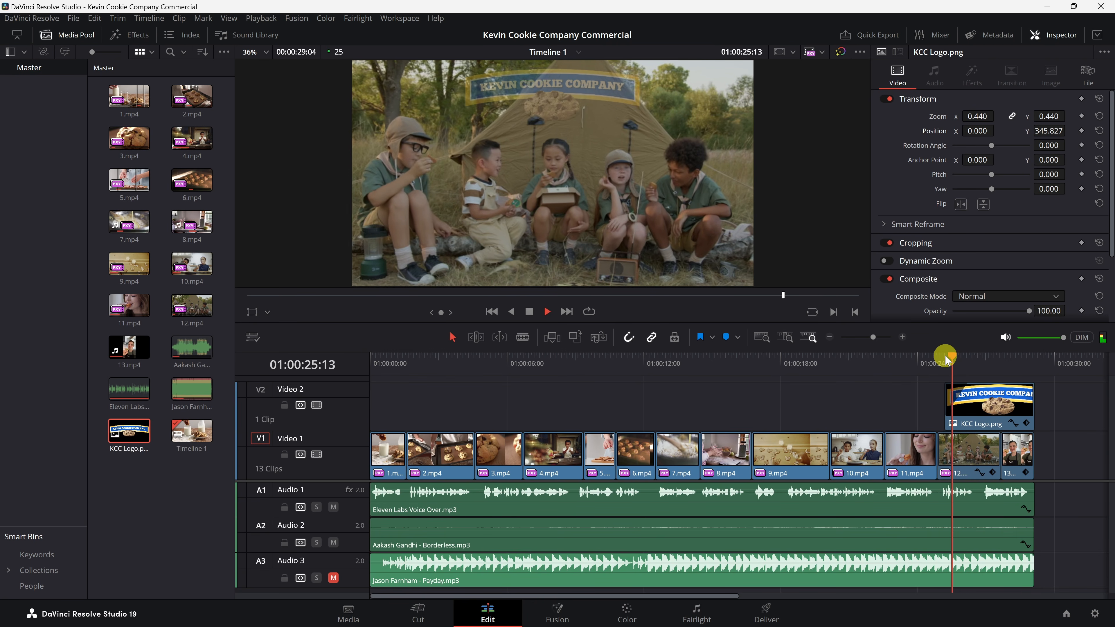
key(space)
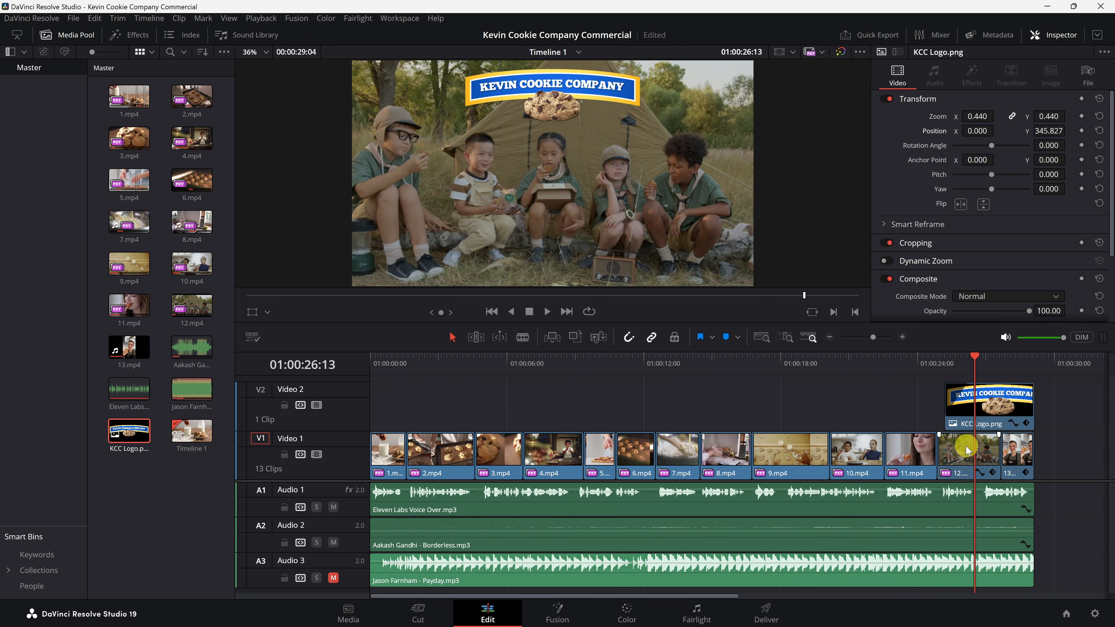
Step: Fine-tune the clip fades near the end of the timeline and replay the ending
mouse_move(1032, 486)
mouse_down()
mouse_move(977, 486)
mouse_move(1041, 487)
mouse_up()
click(993, 399)
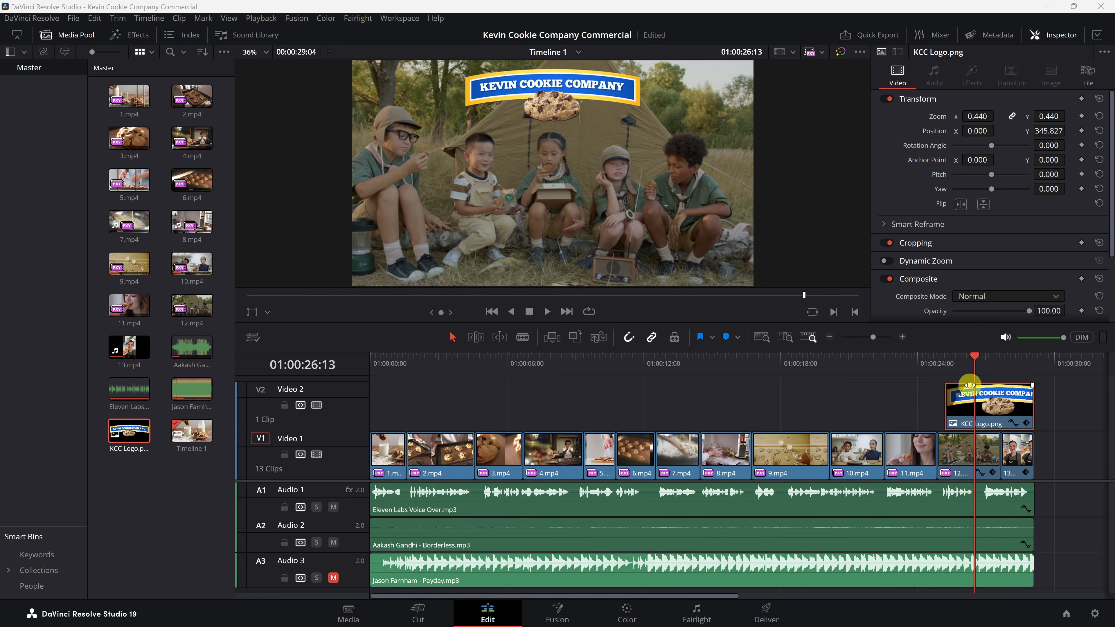
click(969, 385)
key(space)
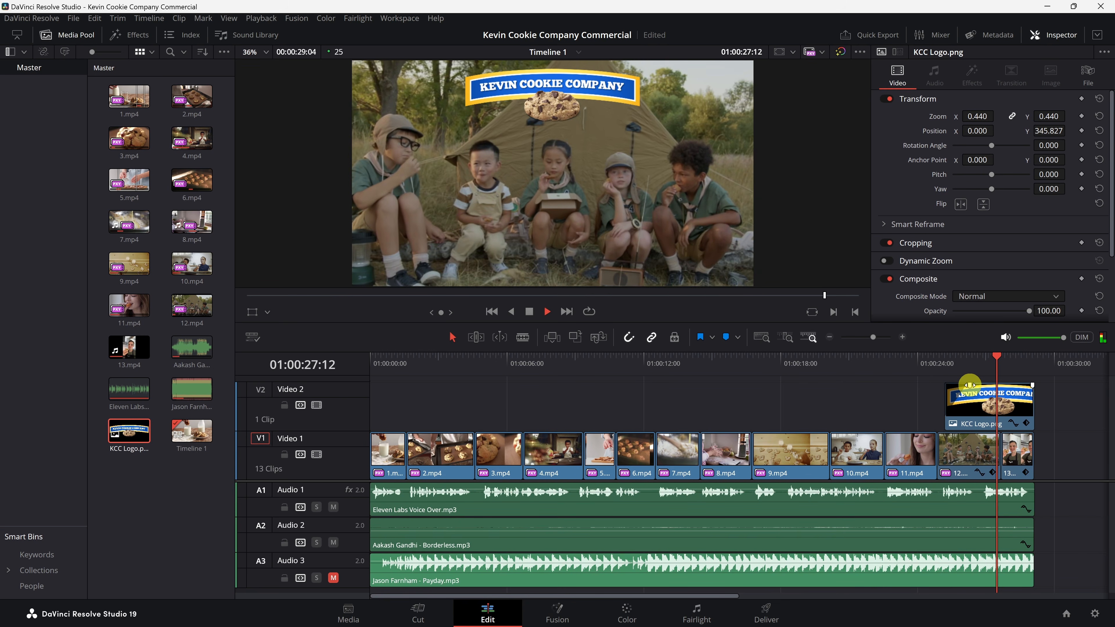
key(space)
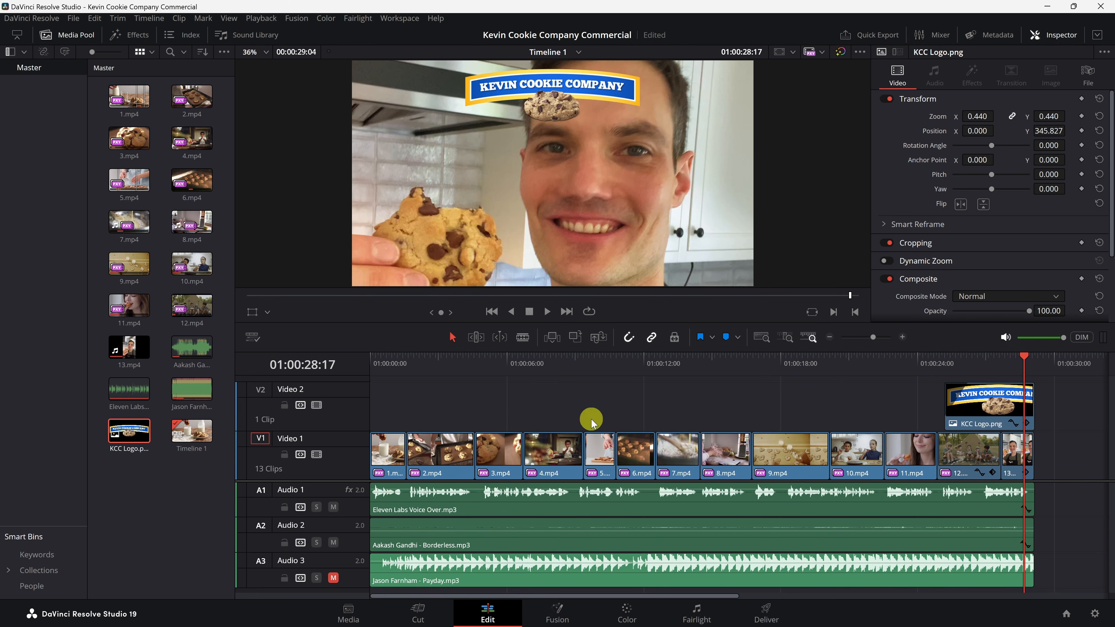
Step: Add a Cross Dissolve video transition between the last two clips on Video 1 and preview it
click(76, 34)
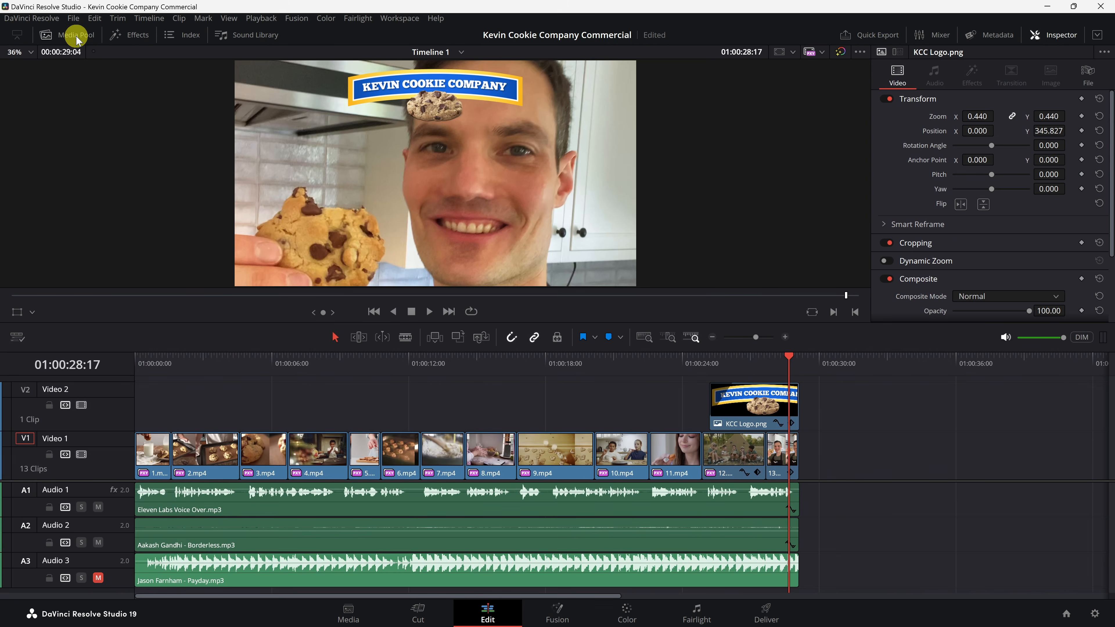
click(124, 36)
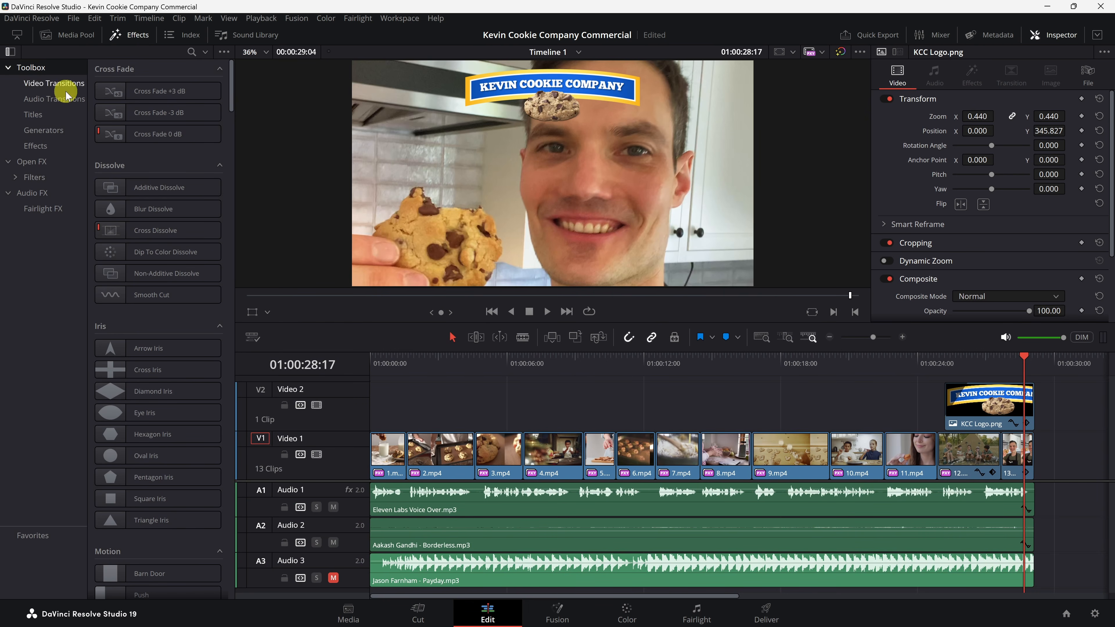
click(52, 84)
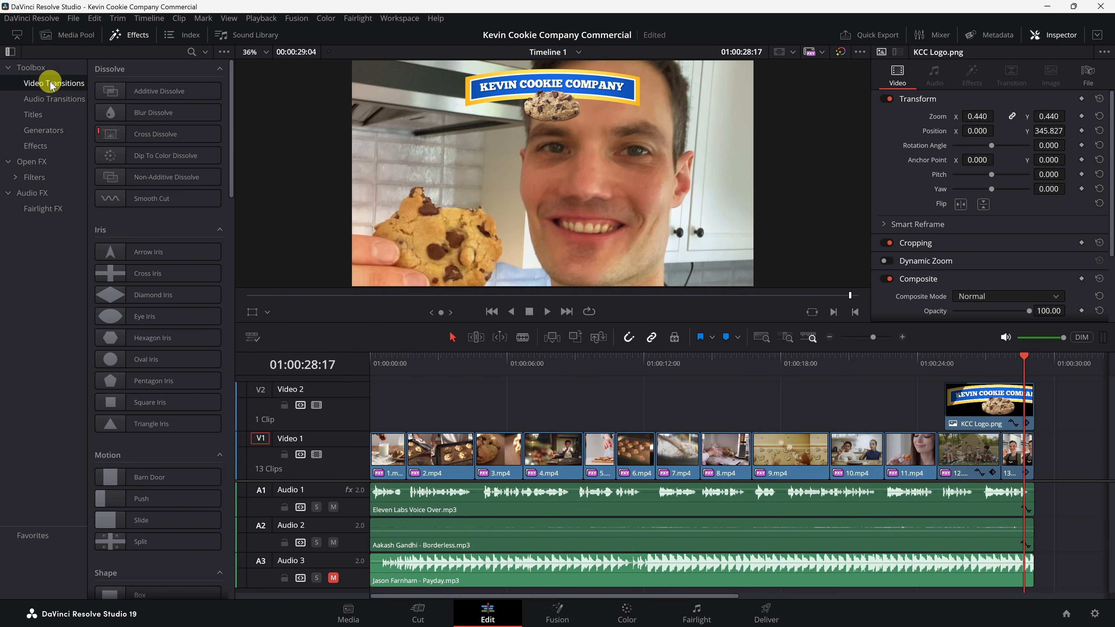
scroll(178, 145, down, 20)
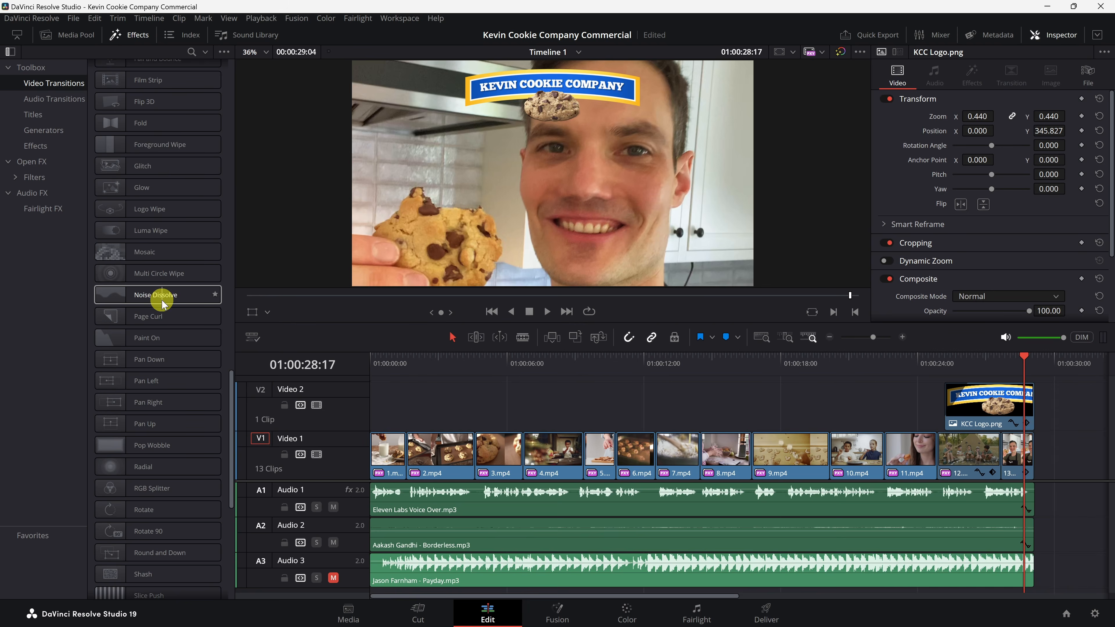
scroll(163, 301, up, 20)
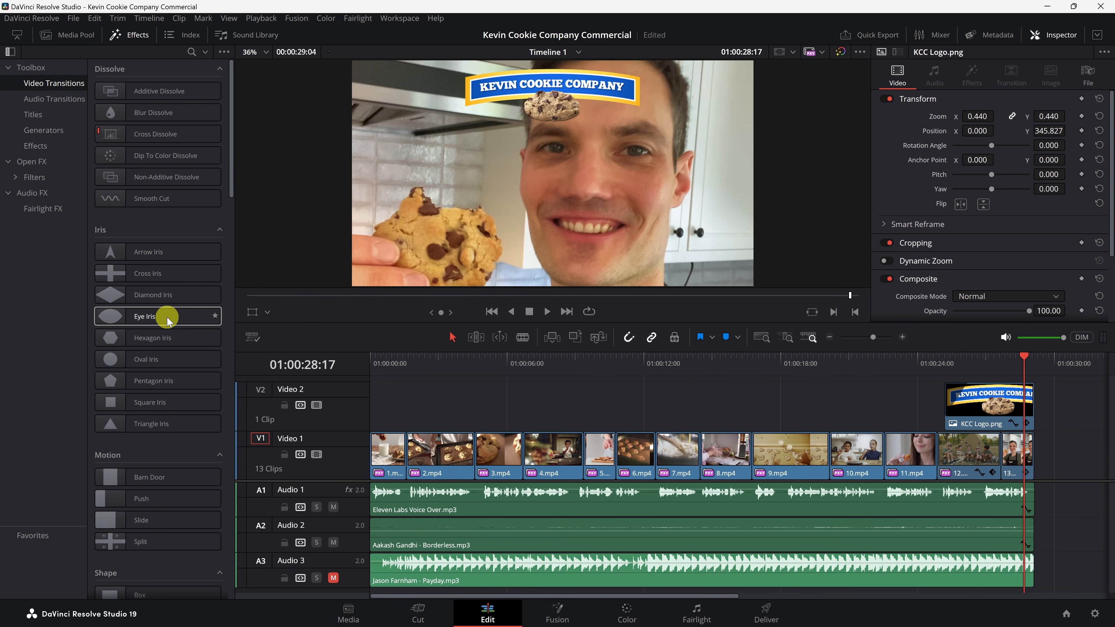
drag(1013, 355, 1002, 355)
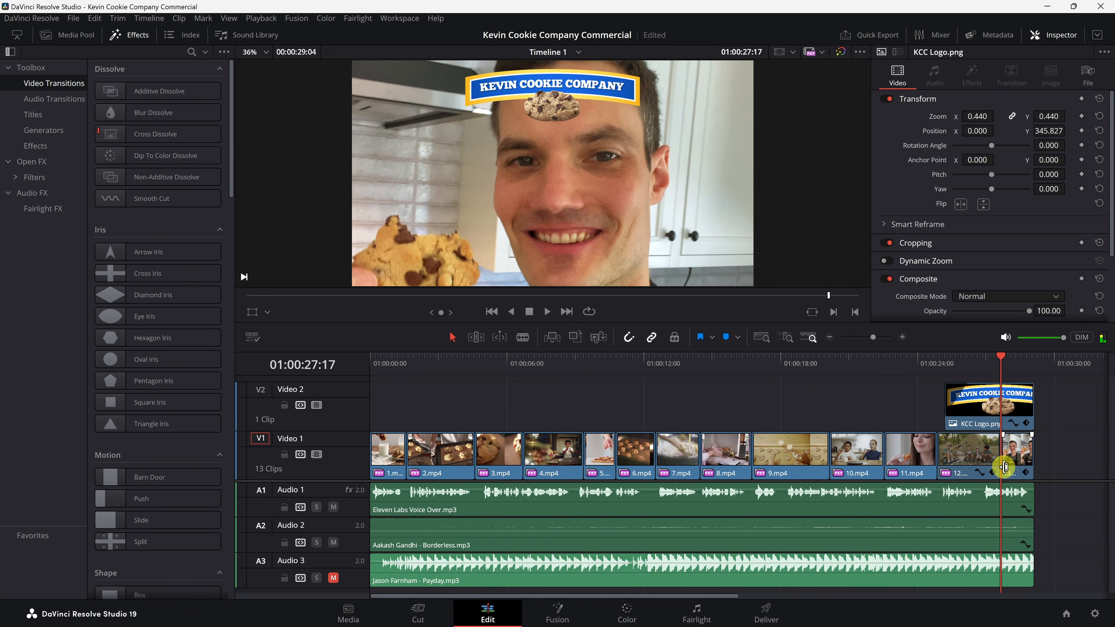
click(110, 91)
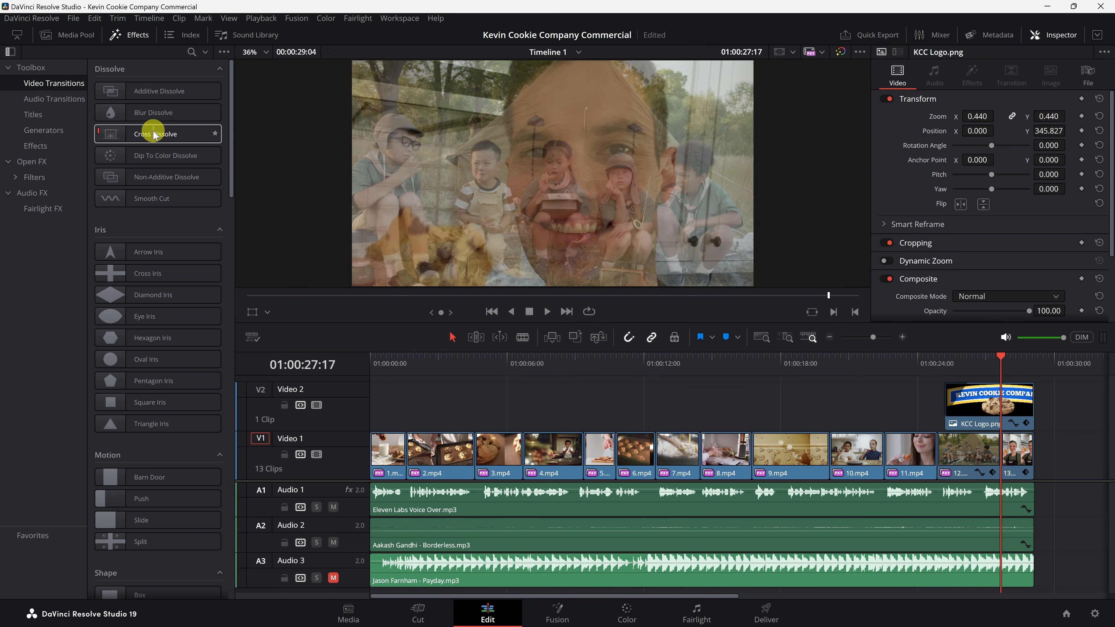
drag(153, 134, 1008, 457)
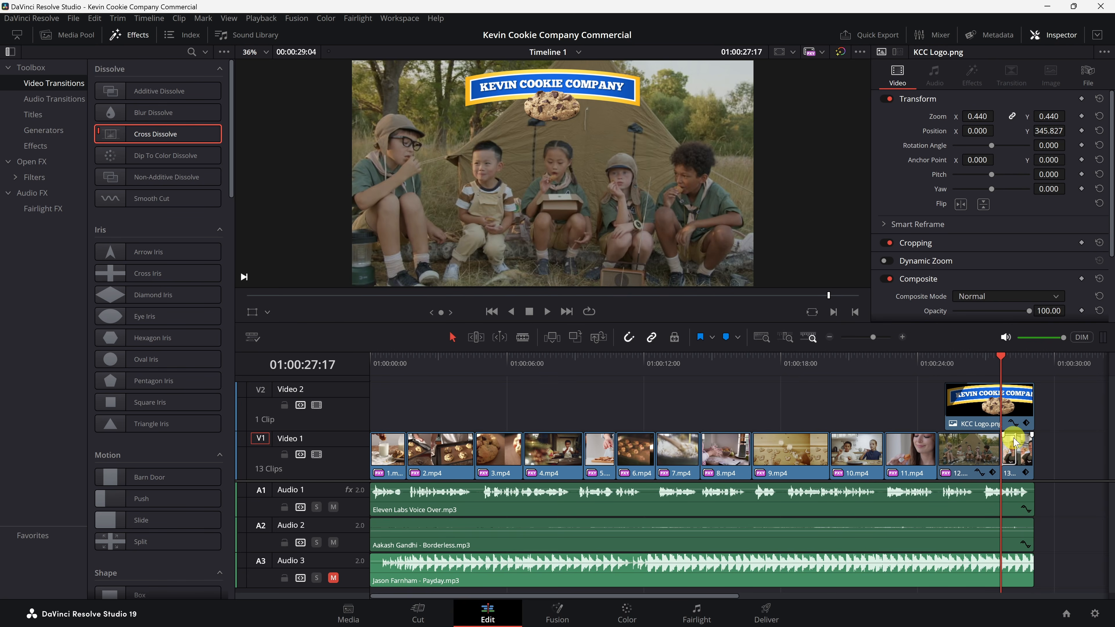
click(993, 366)
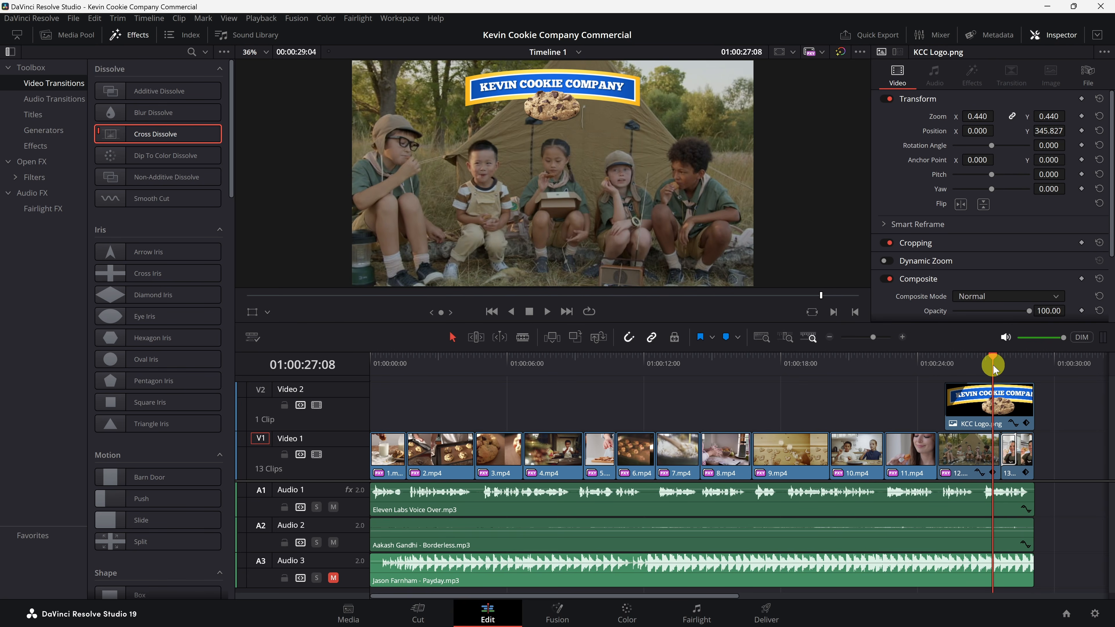
key(space)
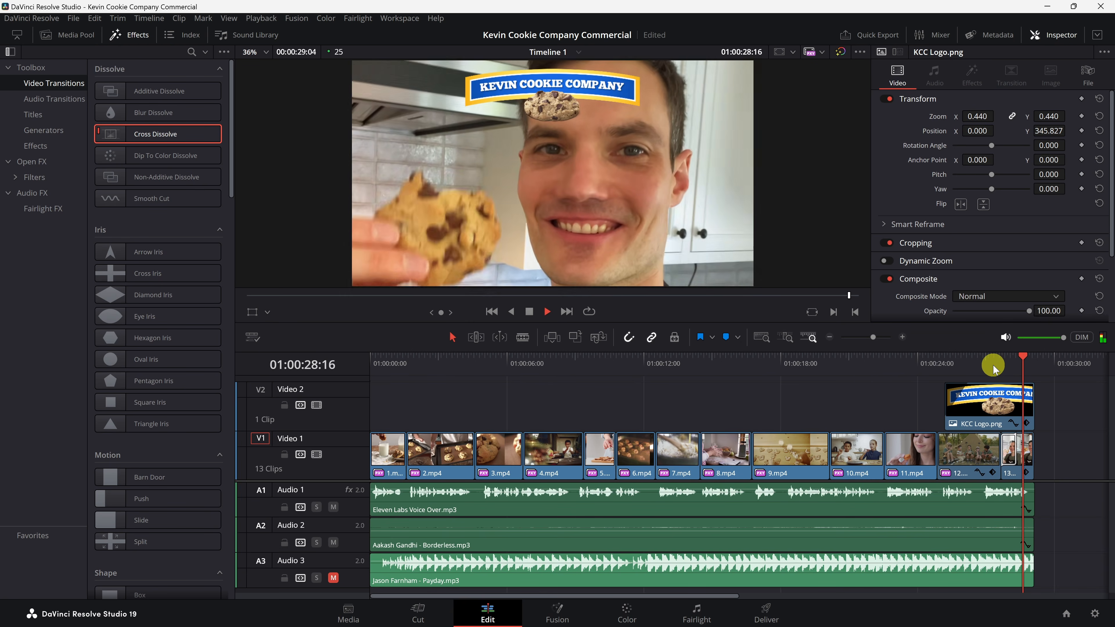
click(993, 366)
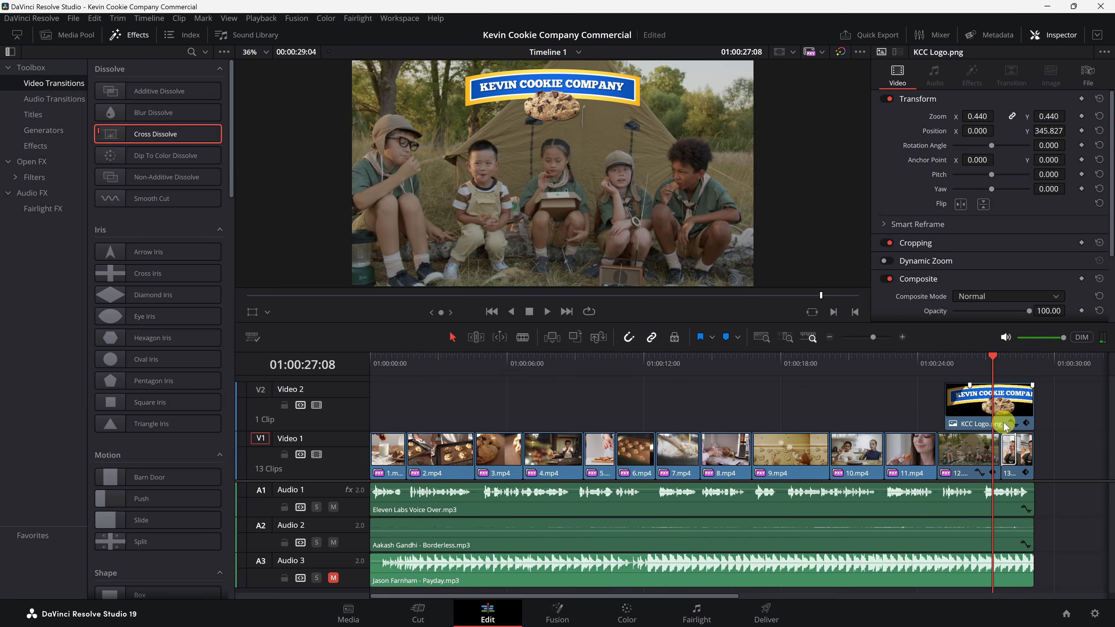
Step: Set the cross dissolve's ease to In & Out and play the transition back
scroll(1005, 424, up, 5)
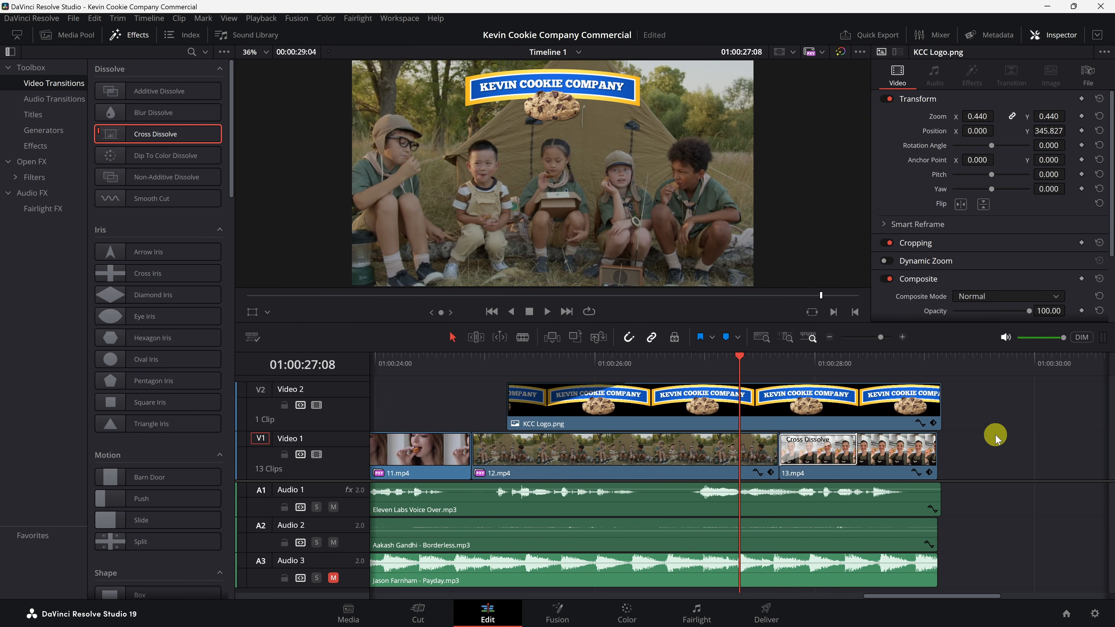
click(810, 444)
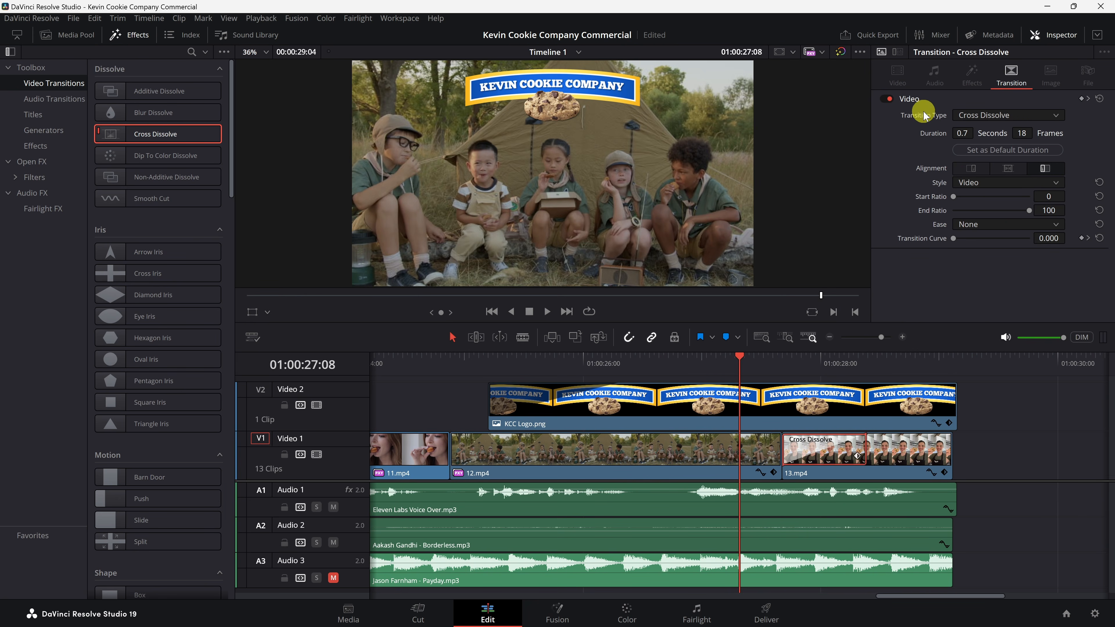
click(1048, 227)
click(1017, 278)
click(759, 360)
key(space)
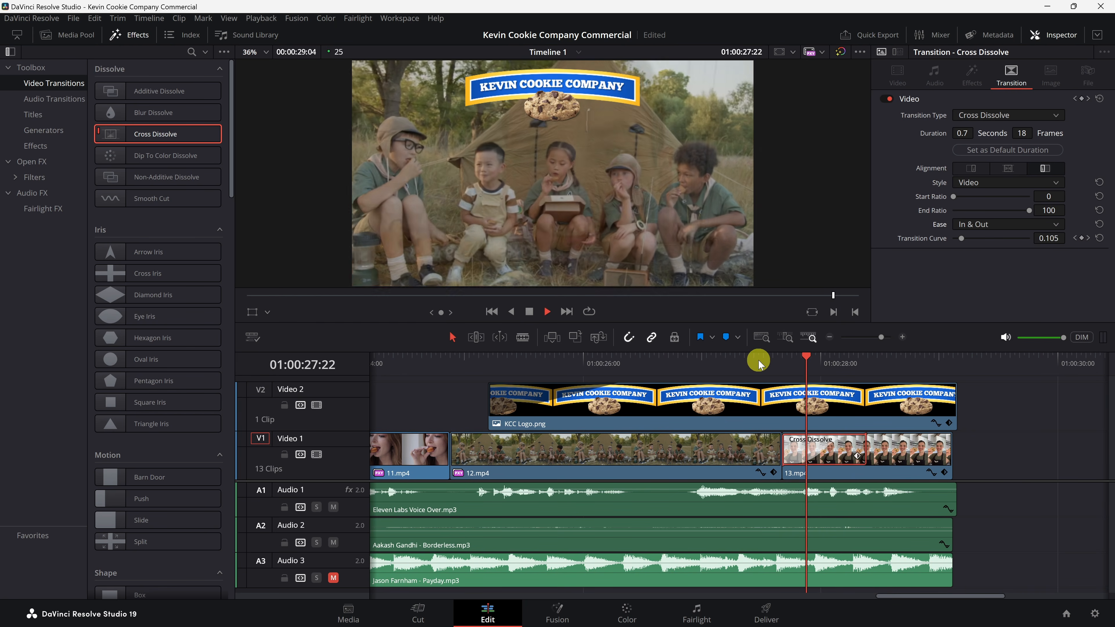
key(space)
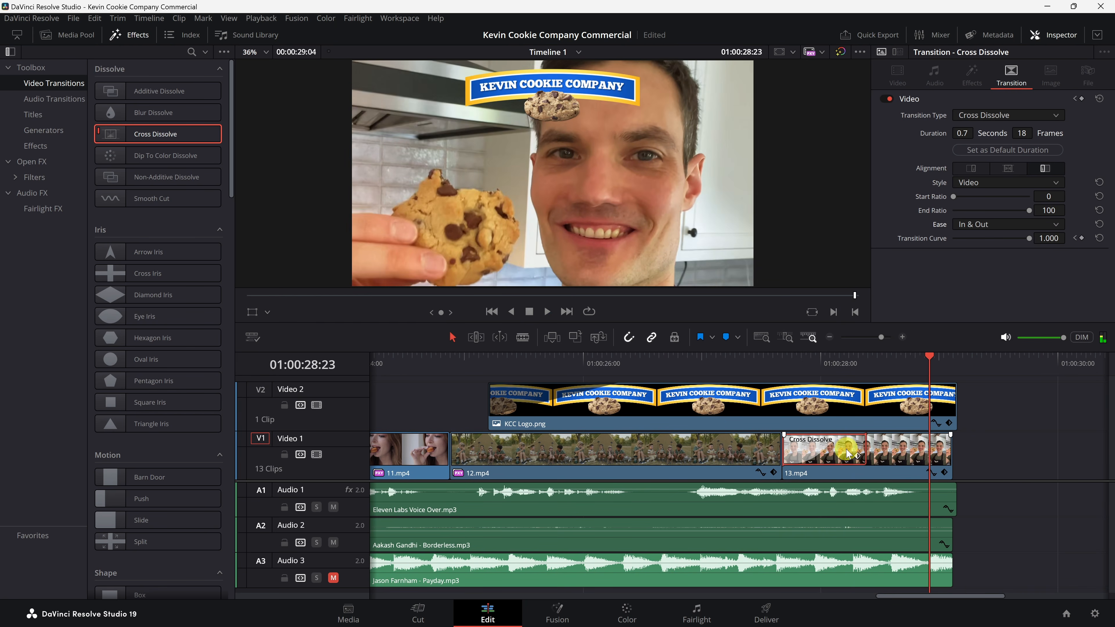
Step: Resize the cross dissolve to about 0.6 seconds (15 frames), previewing the change along the way
drag(863, 453, 831, 449)
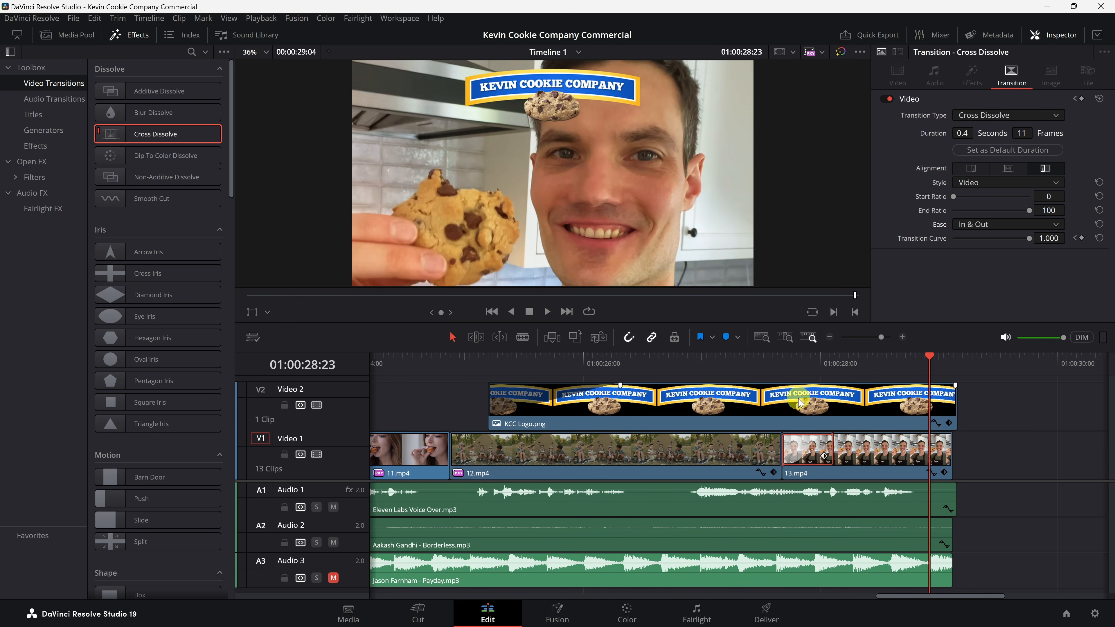
click(776, 364)
key(space)
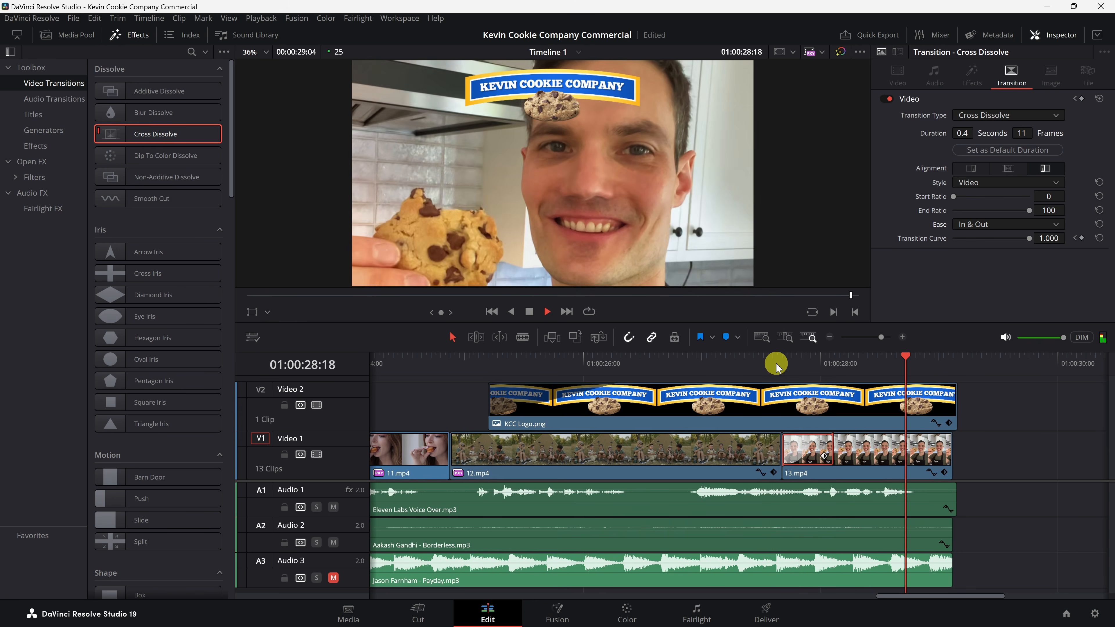
key(space)
drag(834, 452, 854, 453)
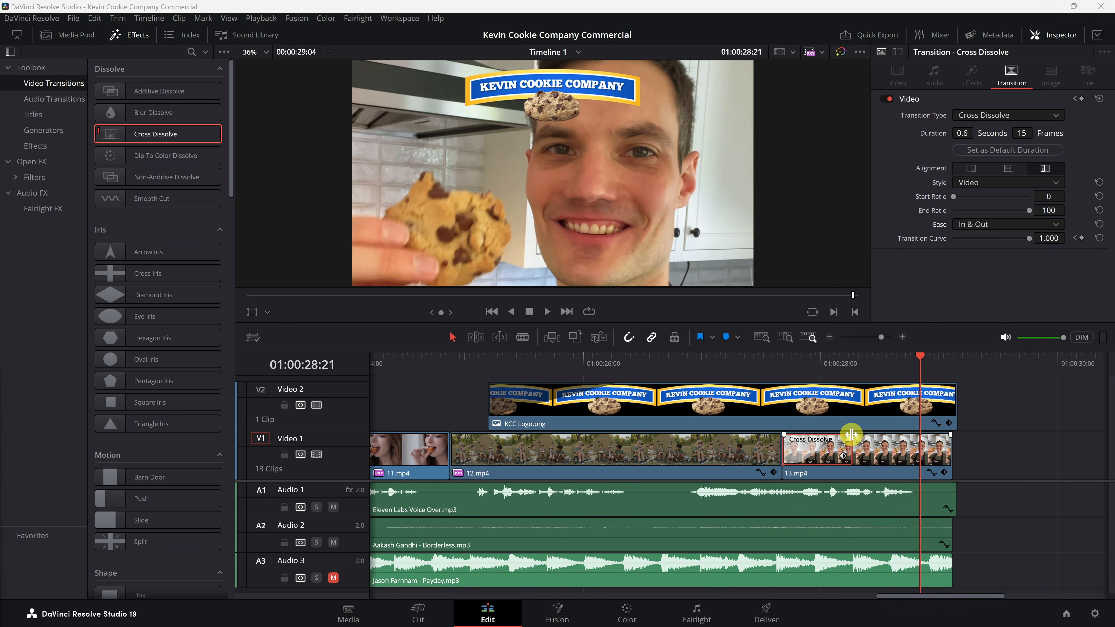
Step: Add a Text+ title on a new track above the logo and trim its end to the timeline's end
drag(723, 481, 725, 538)
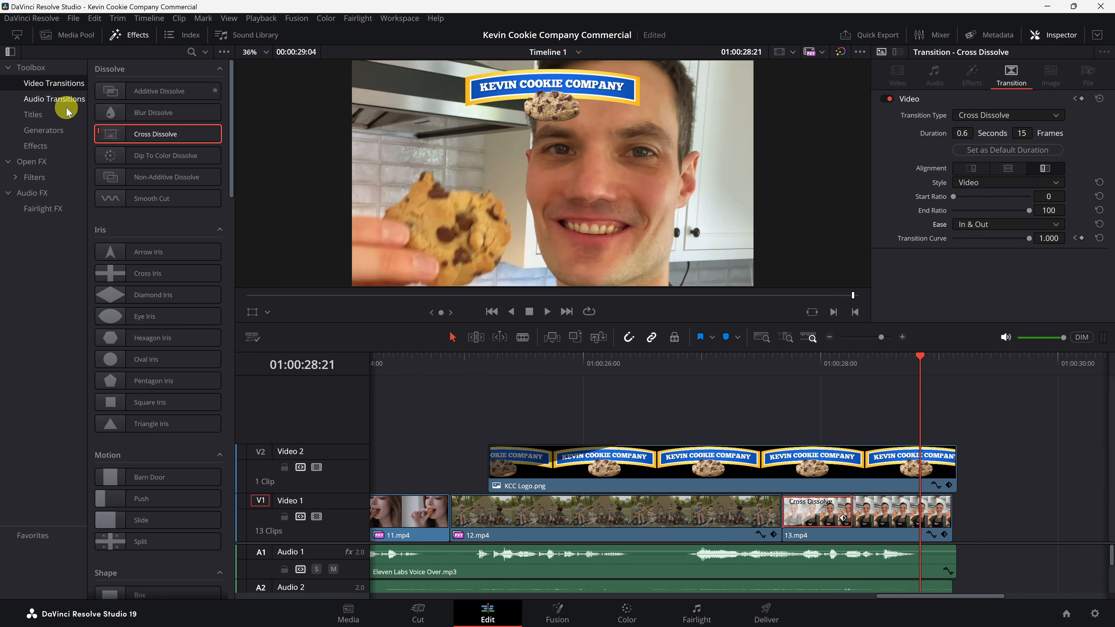
click(42, 115)
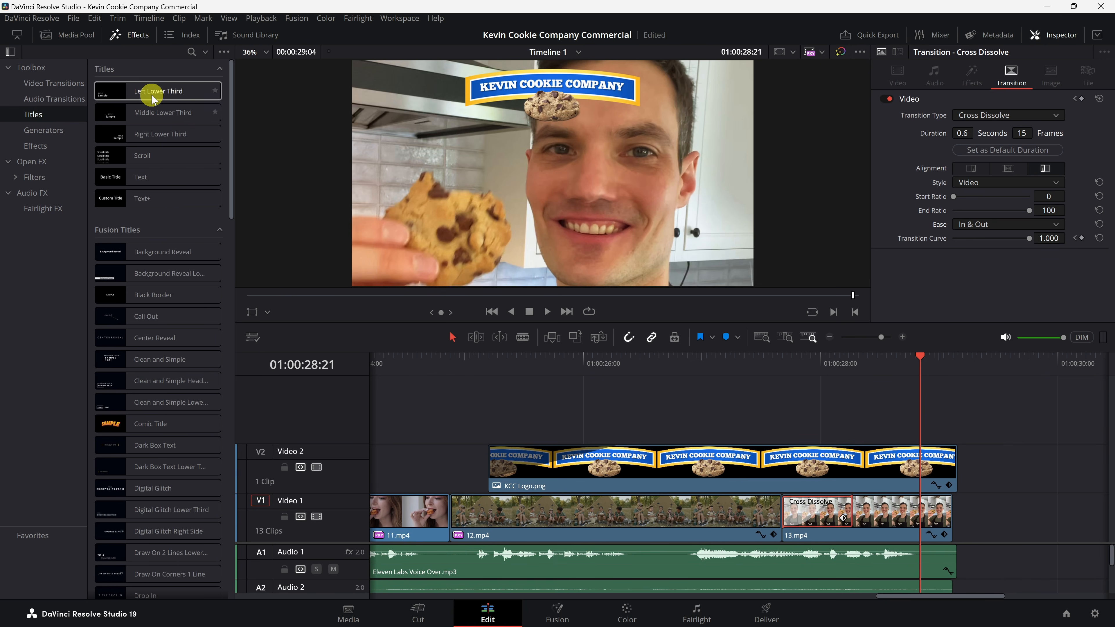
scroll(158, 101, down, 3)
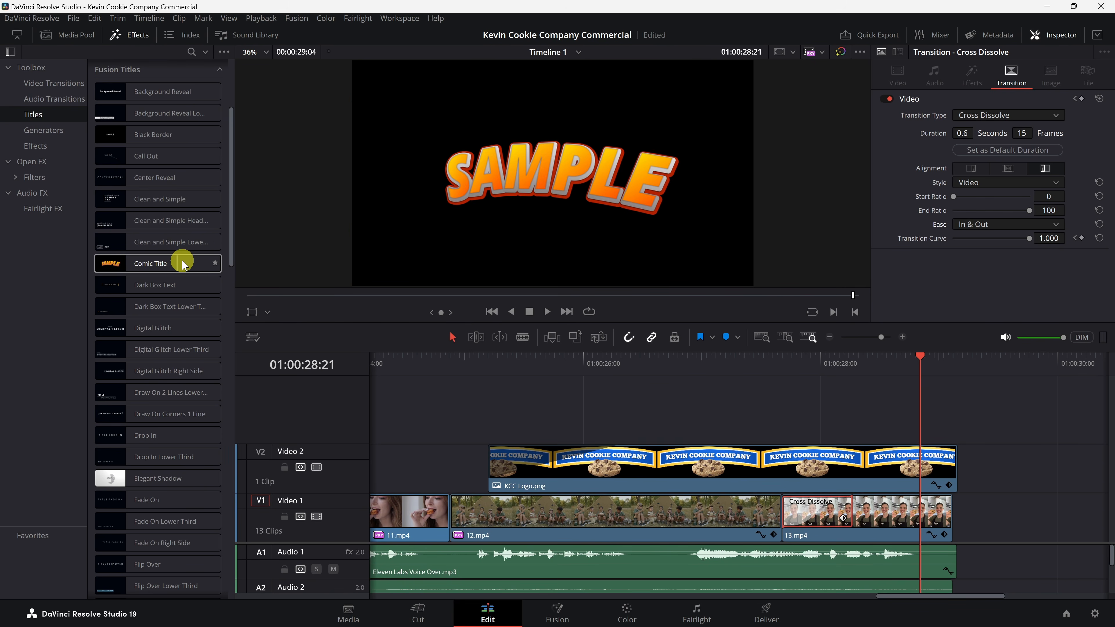
scroll(167, 268, down, 5)
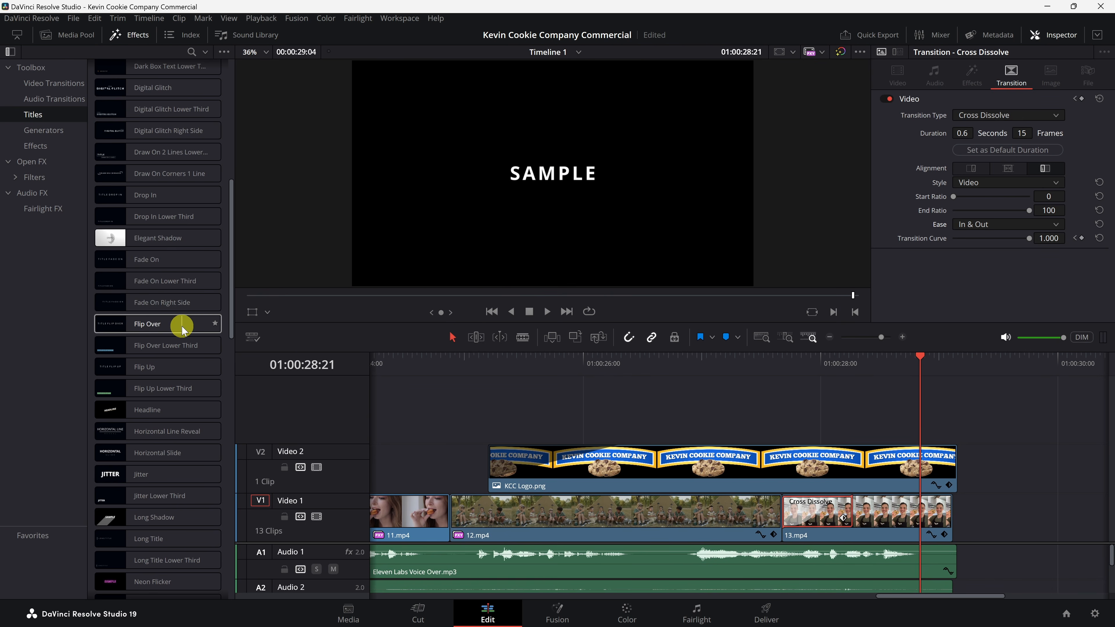
scroll(105, 319, down, 3)
scroll(126, 357, up, 3)
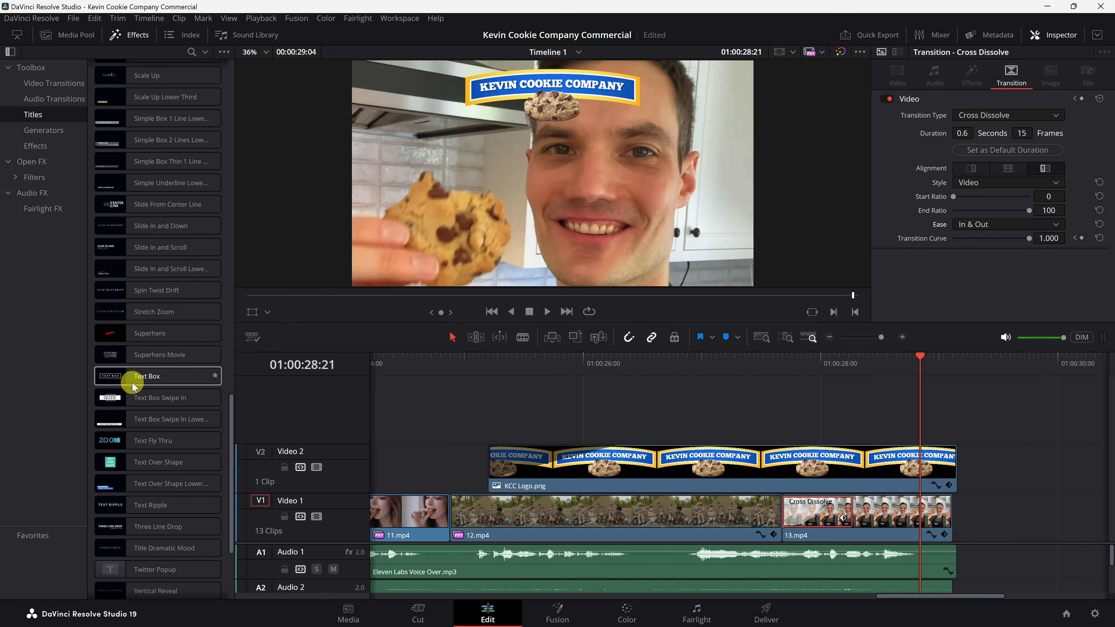
scroll(132, 386, up, 8)
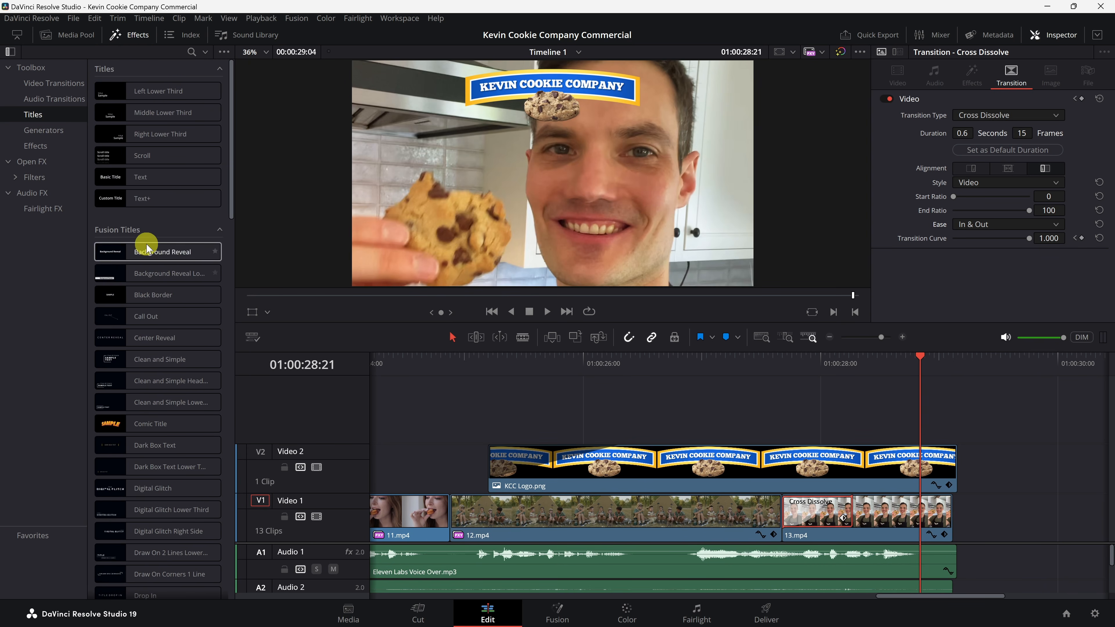
drag(151, 199, 452, 435)
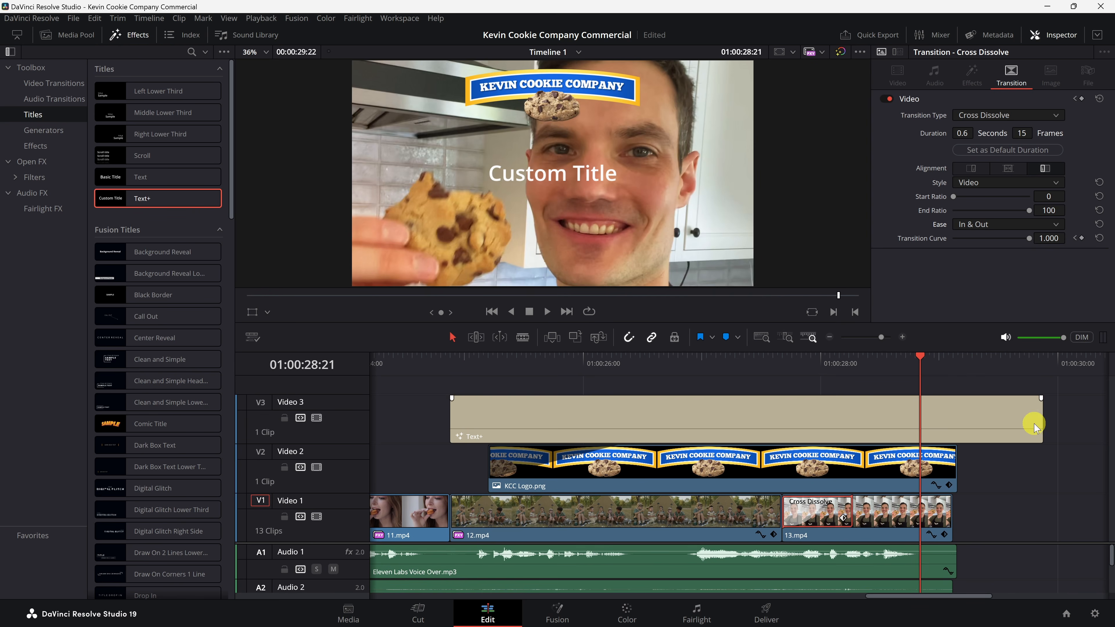
drag(1041, 419, 956, 421)
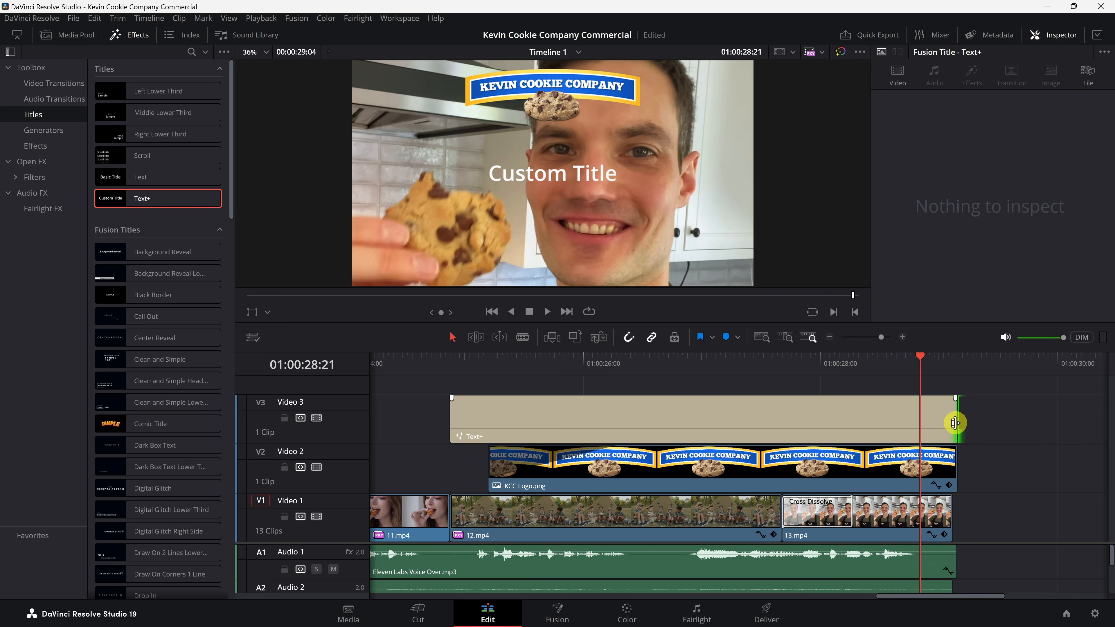
drag(949, 506, 950, 507)
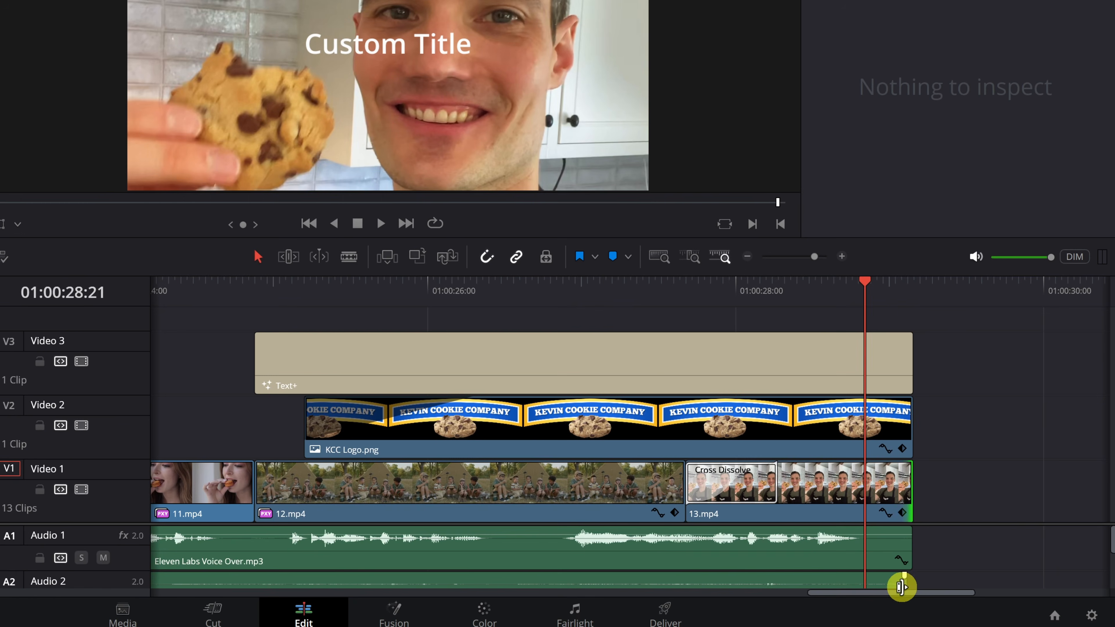
Step: Replace the title's text with KevinCookieCompany.com
click(887, 347)
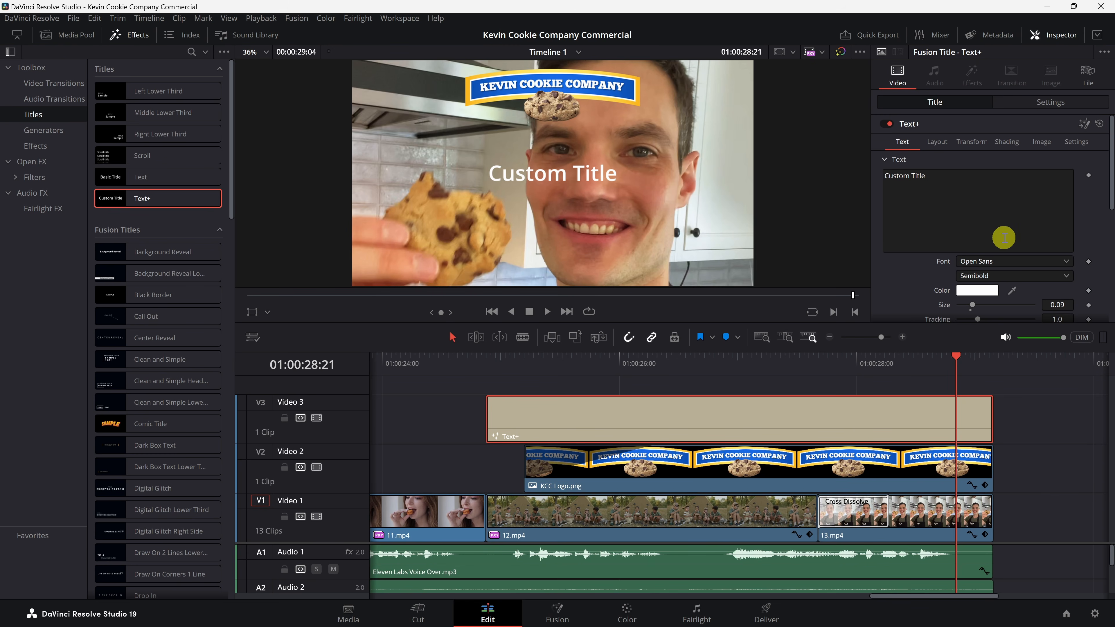
click(1062, 35)
click(1063, 36)
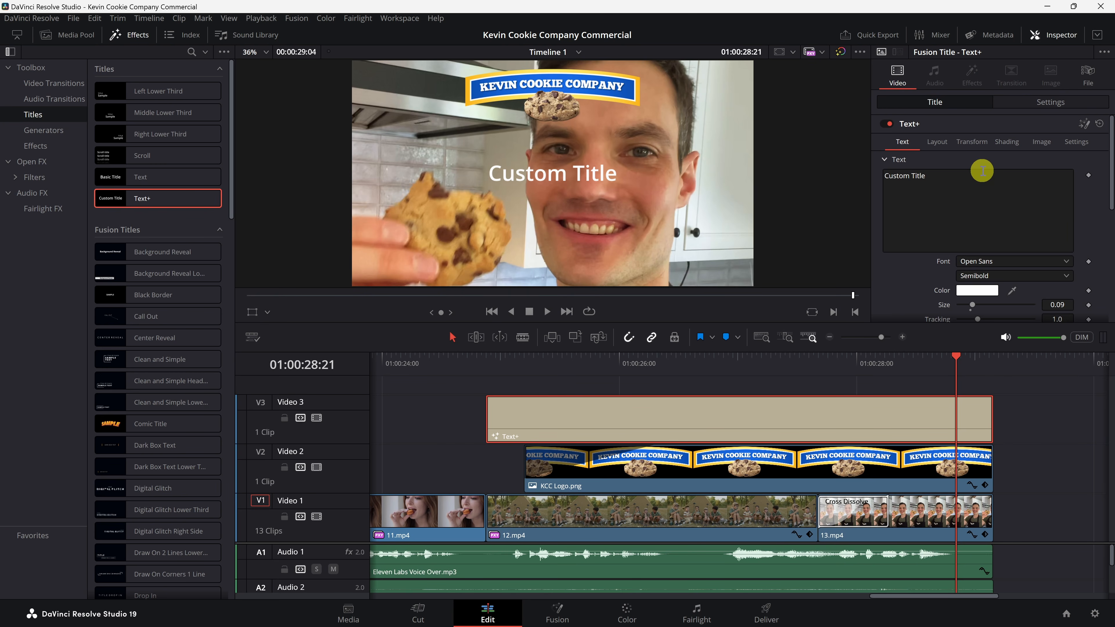
drag(989, 180, 872, 176)
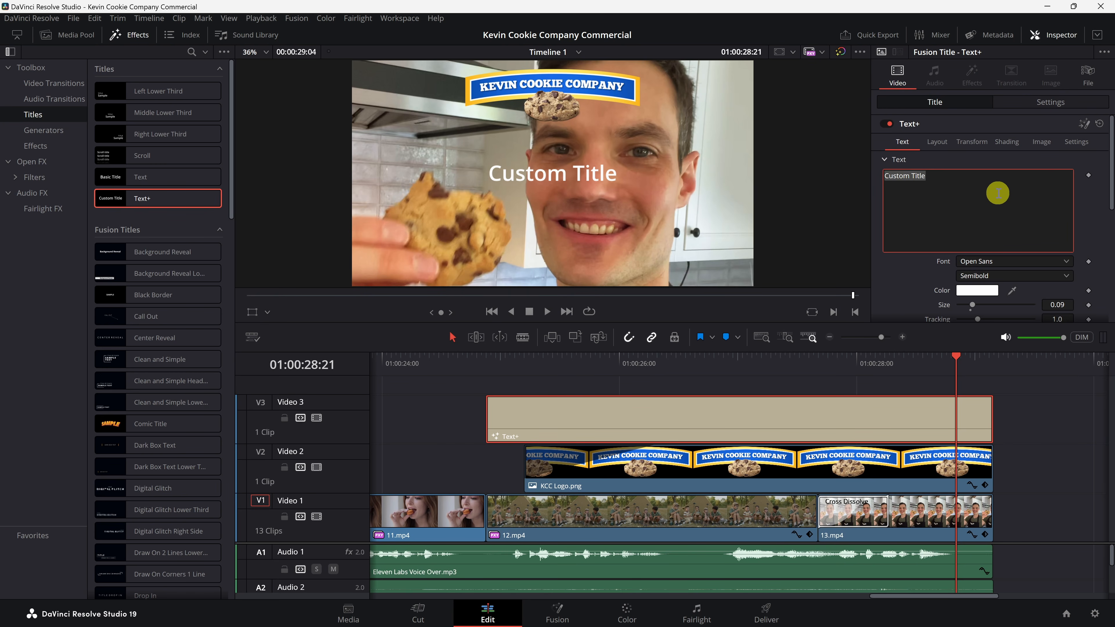
text(KevinCookieCompany.com)
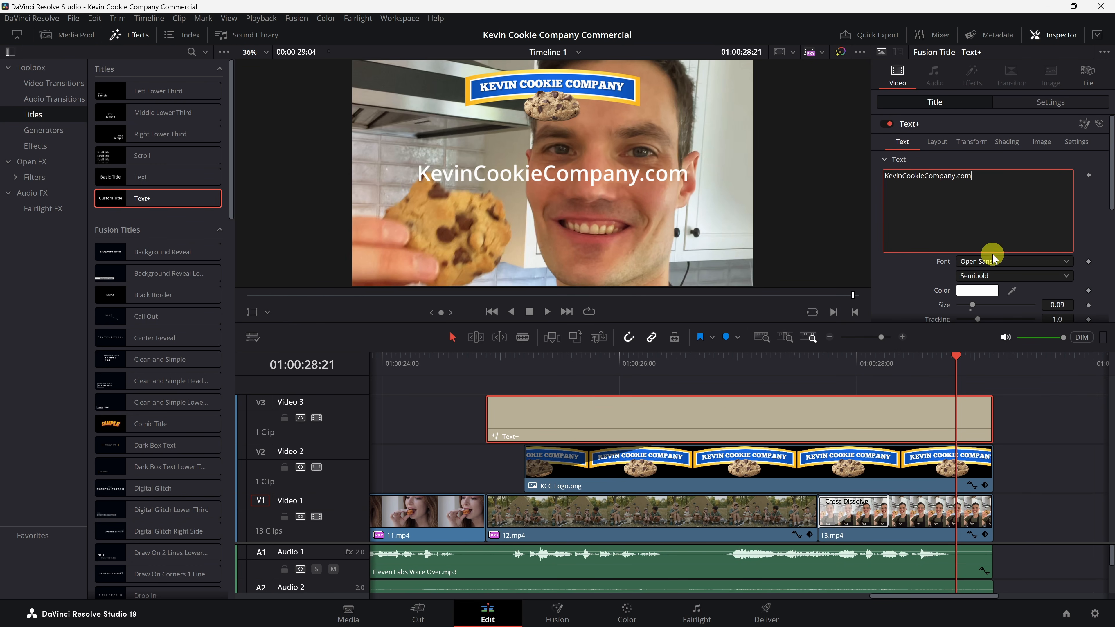
Step: Reduce the title's text size to about 0.072
scroll(990, 250, down, 5)
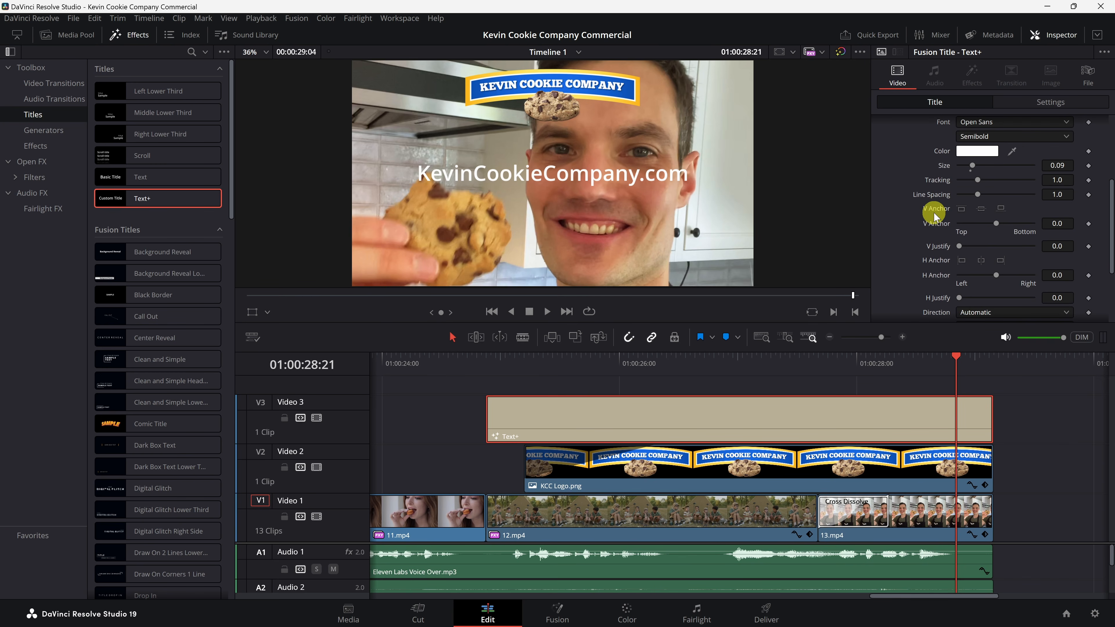
scroll(933, 213, up, 4)
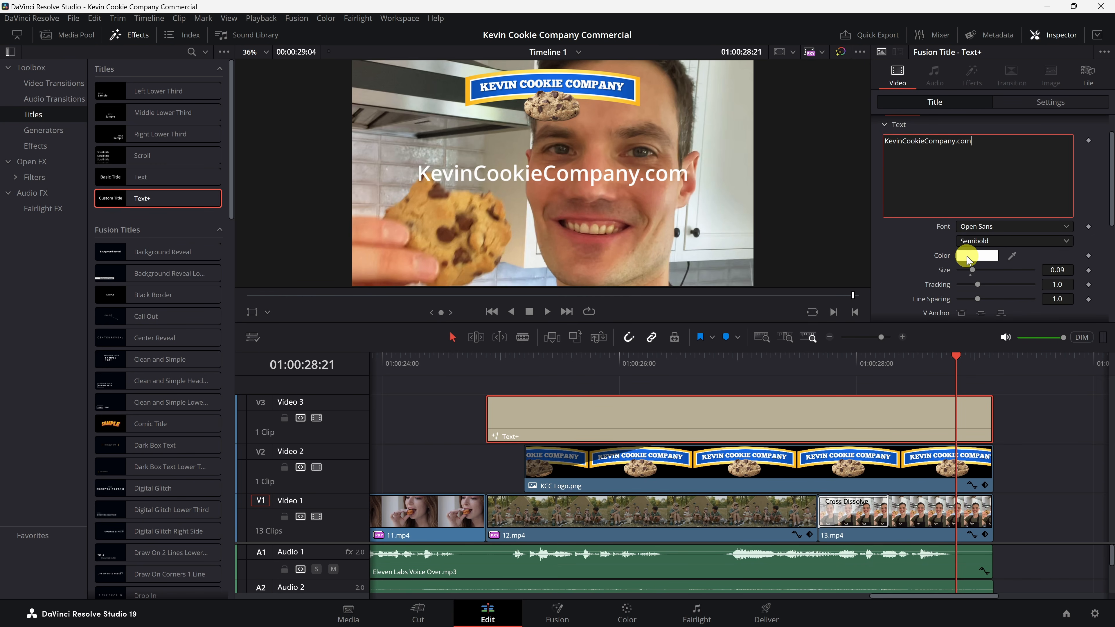
drag(1061, 270, 956, 269)
scroll(942, 141, up, 1)
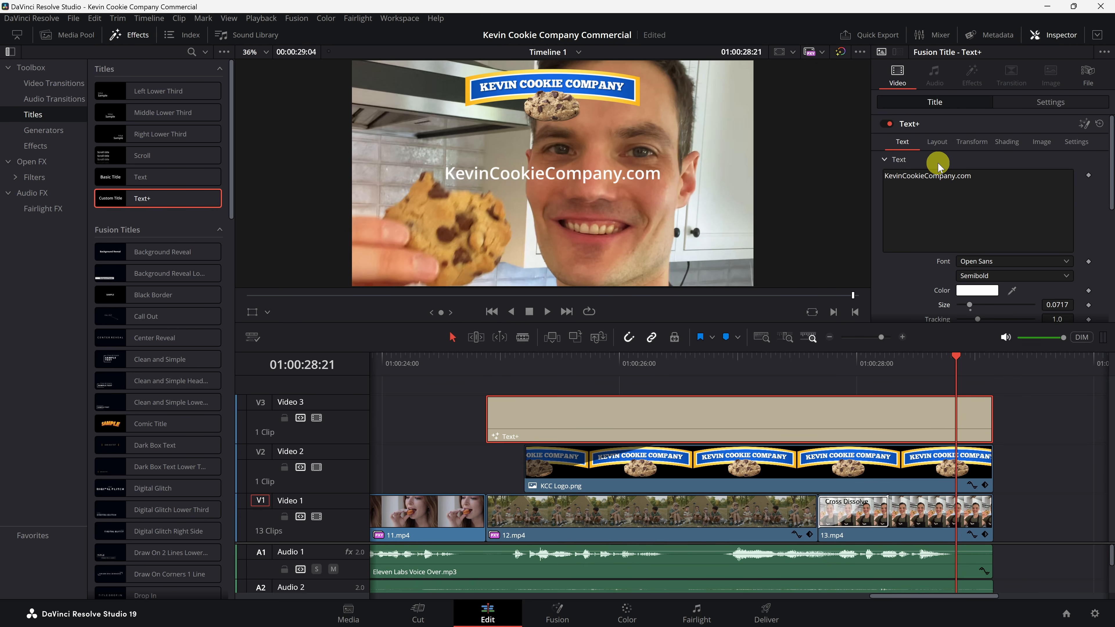
Step: Move the title lower in the frame by setting its center Y to about 0.154
click(937, 142)
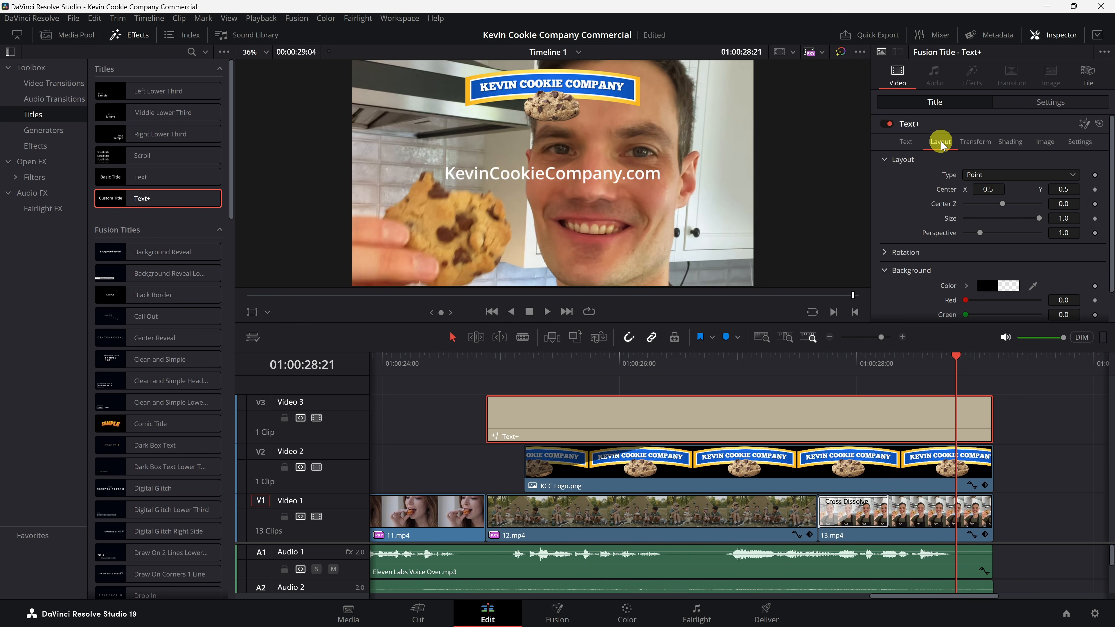
mouse_move(1063, 189)
mouse_down()
mouse_move(821, 188)
mouse_move(869, 187)
mouse_up()
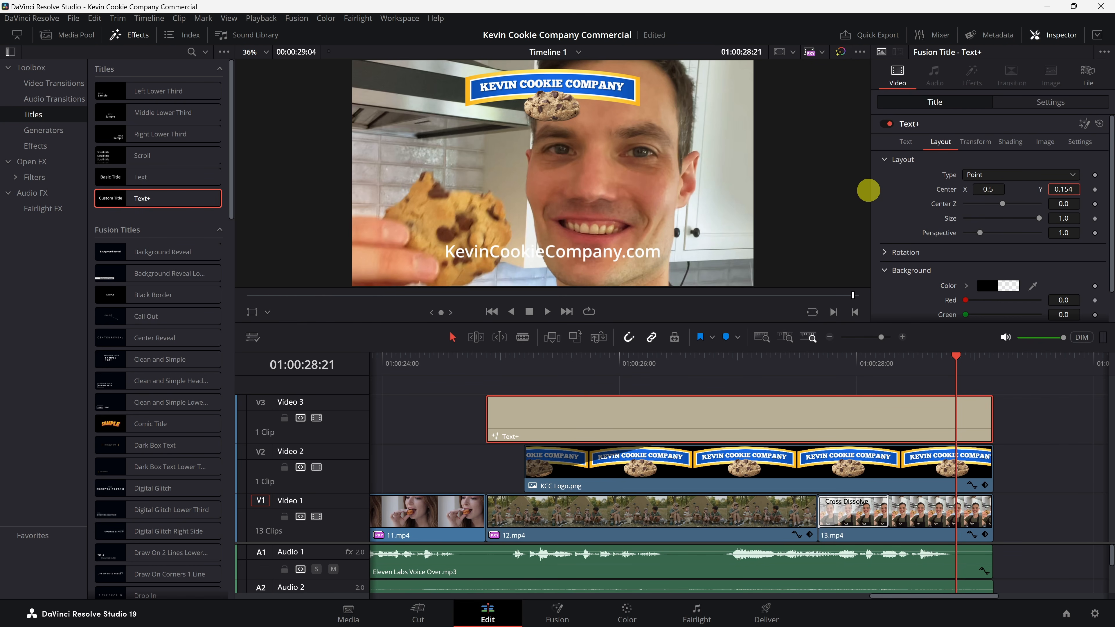
Step: Enable the title's third shading element, Black Shadow, to give the text a drop shadow
click(1007, 145)
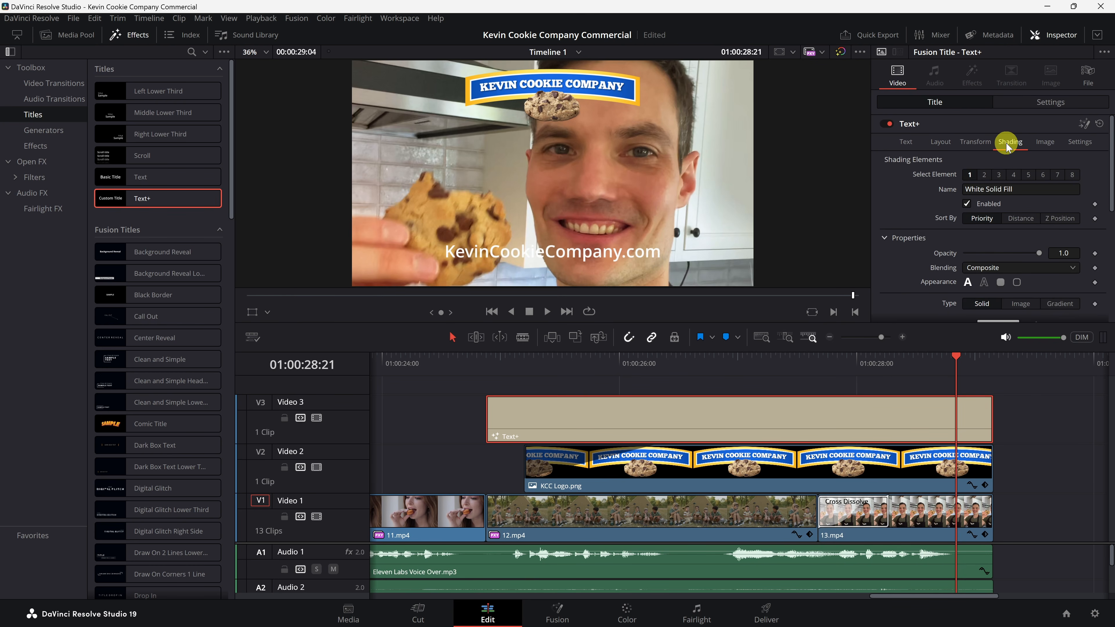
click(999, 175)
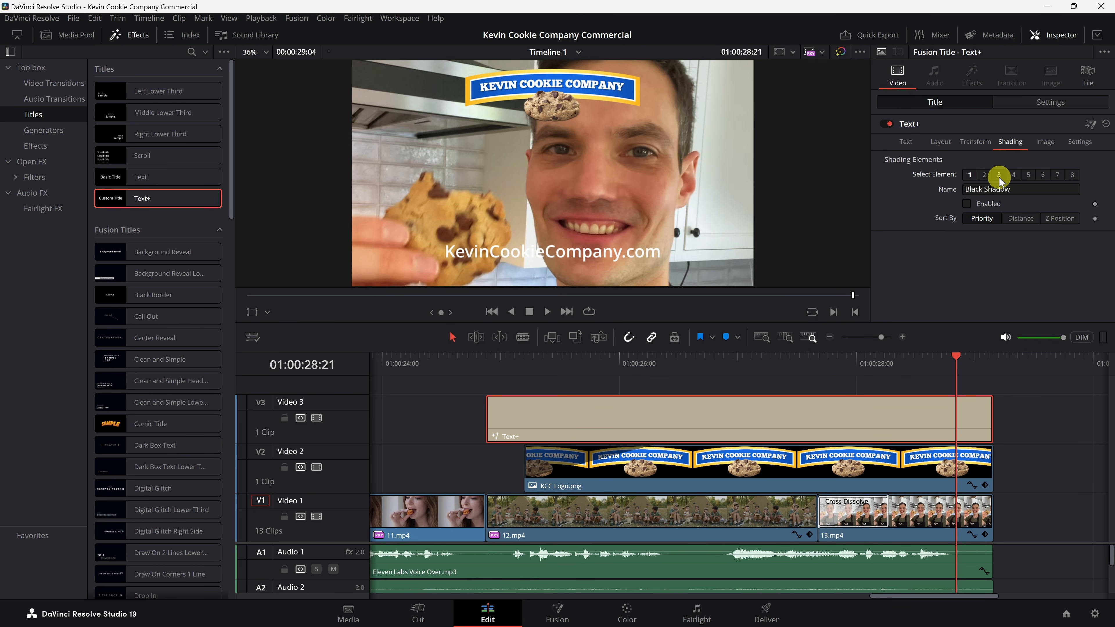
click(968, 204)
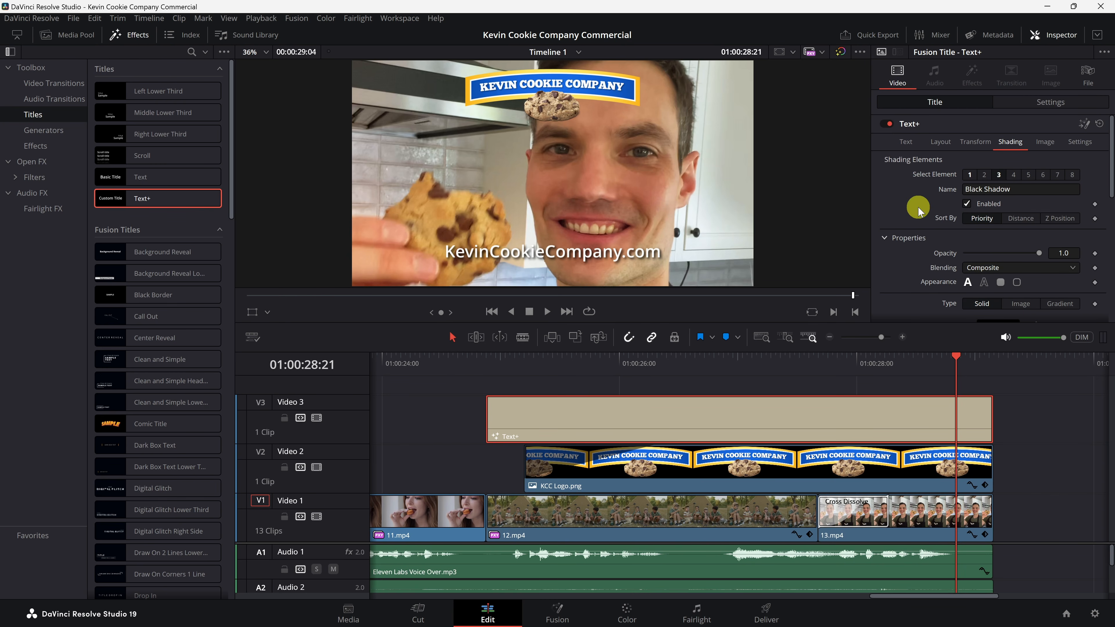
scroll(946, 206, down, 6)
scroll(946, 206, up, 6)
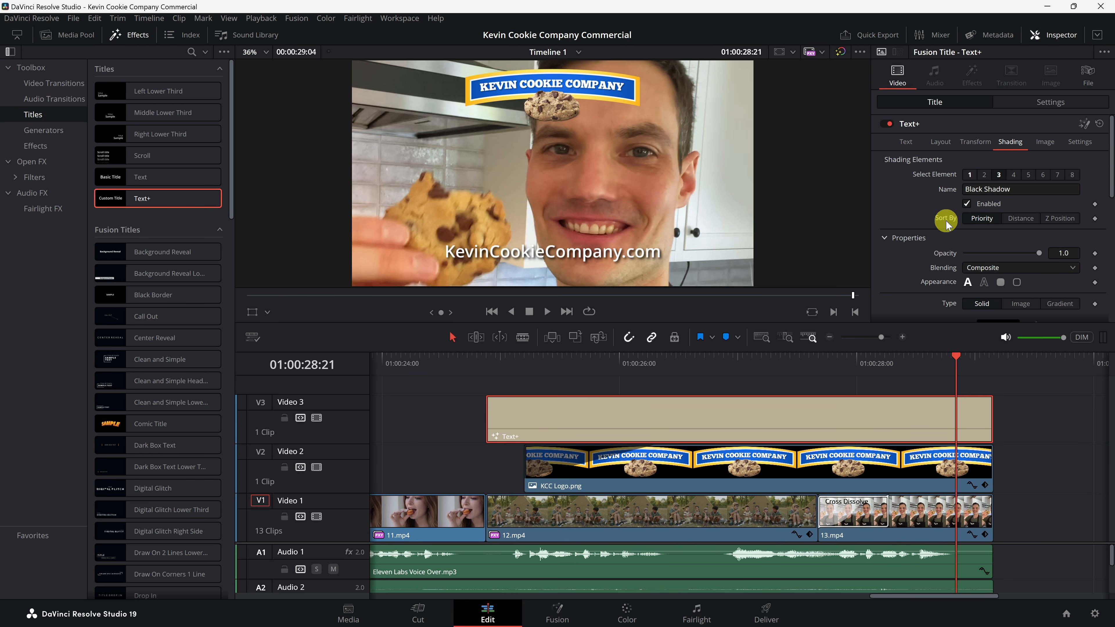
Step: Trim the start of the title clip so it begins where the logo clip starts
click(971, 142)
click(910, 143)
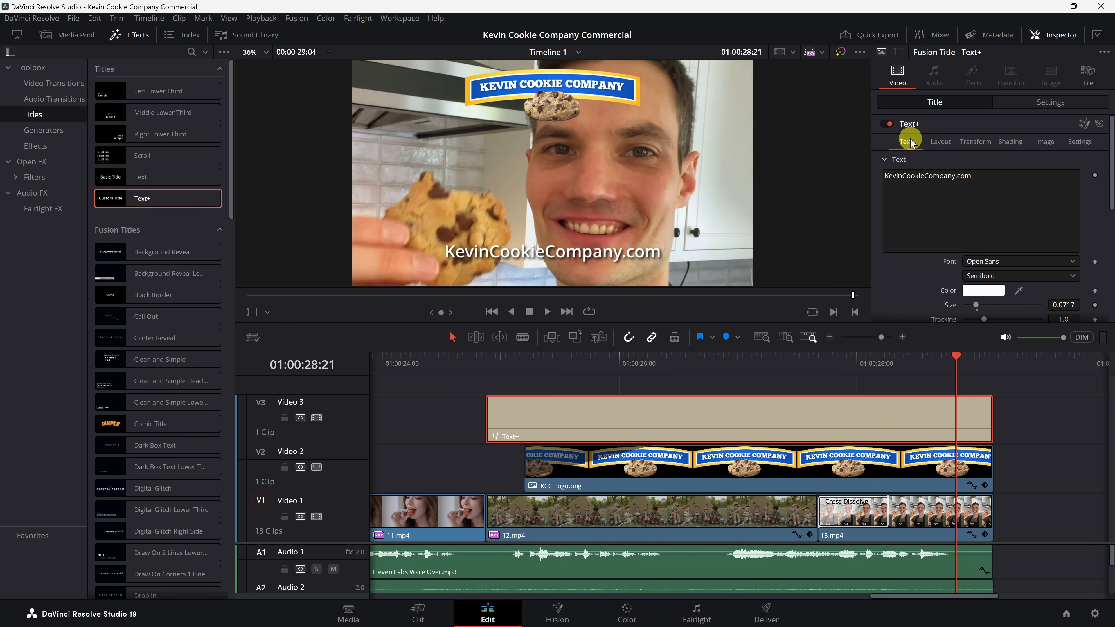
click(443, 360)
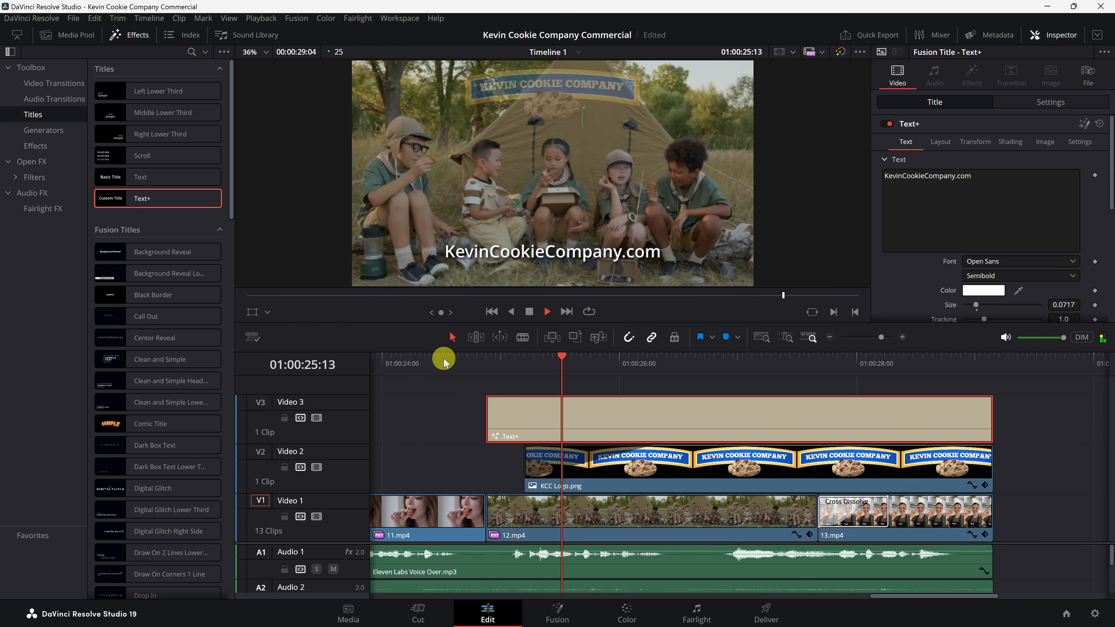
key(space)
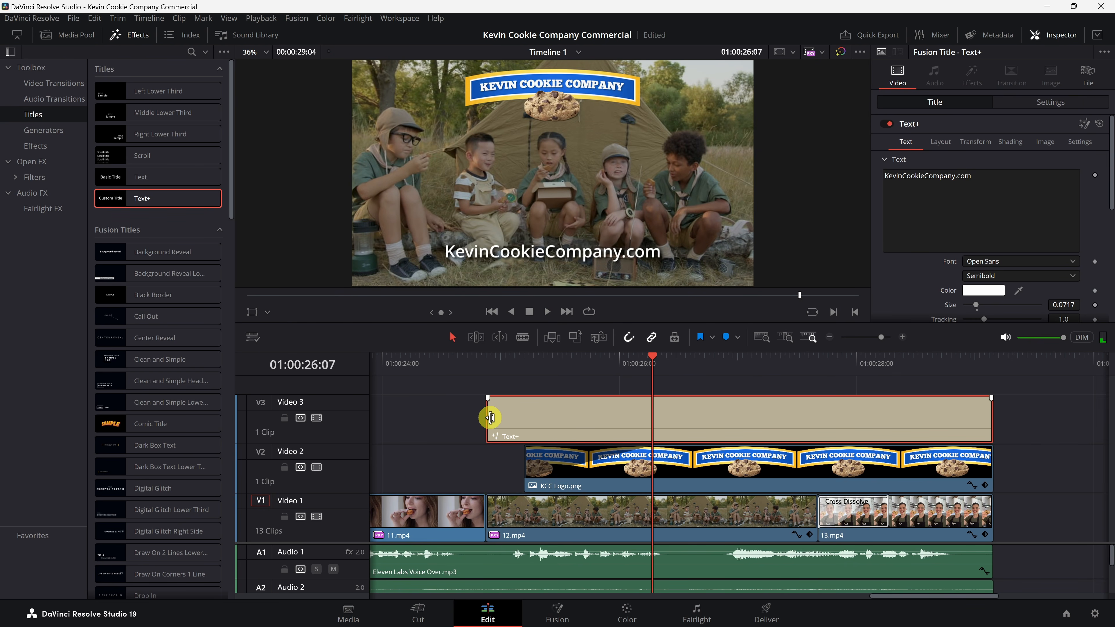
drag(490, 417, 529, 417)
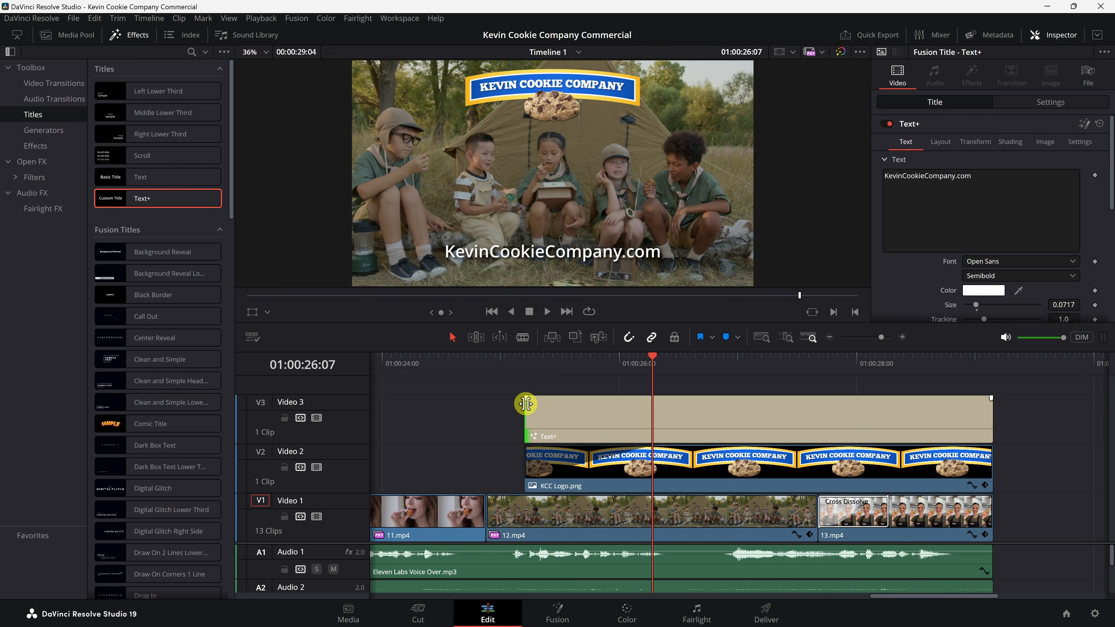
Step: Add a fade-in to the start of the title clip and play back the result
drag(525, 400, 652, 399)
click(515, 361)
key(space)
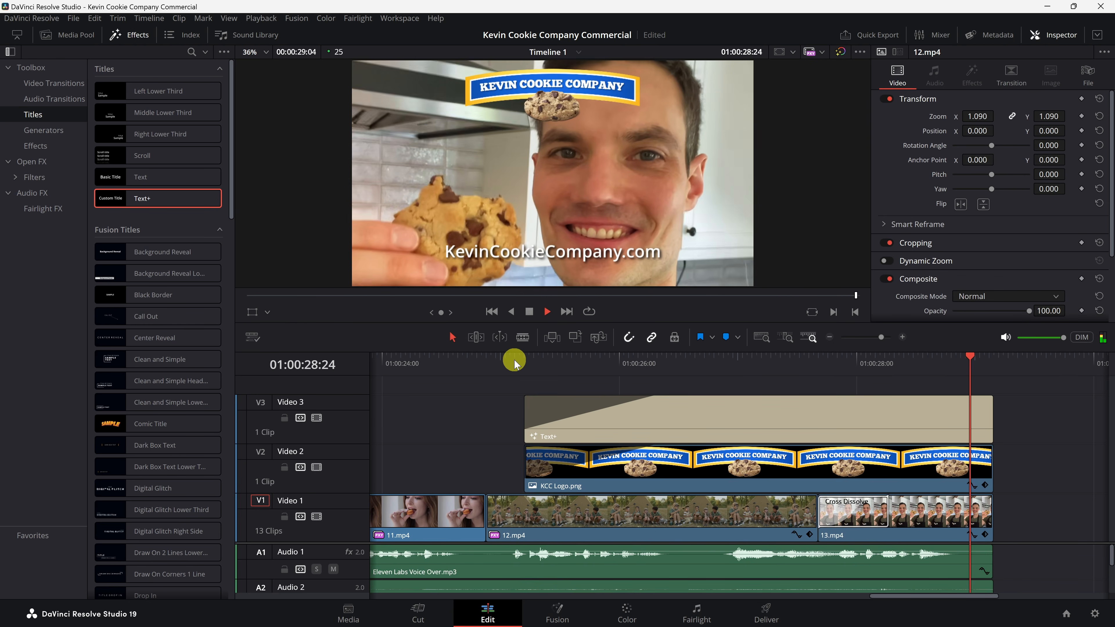
Step: Fit the whole timeline in view, hide the effects library and play the commercial from the beginning
click(524, 395)
key(shift+z)
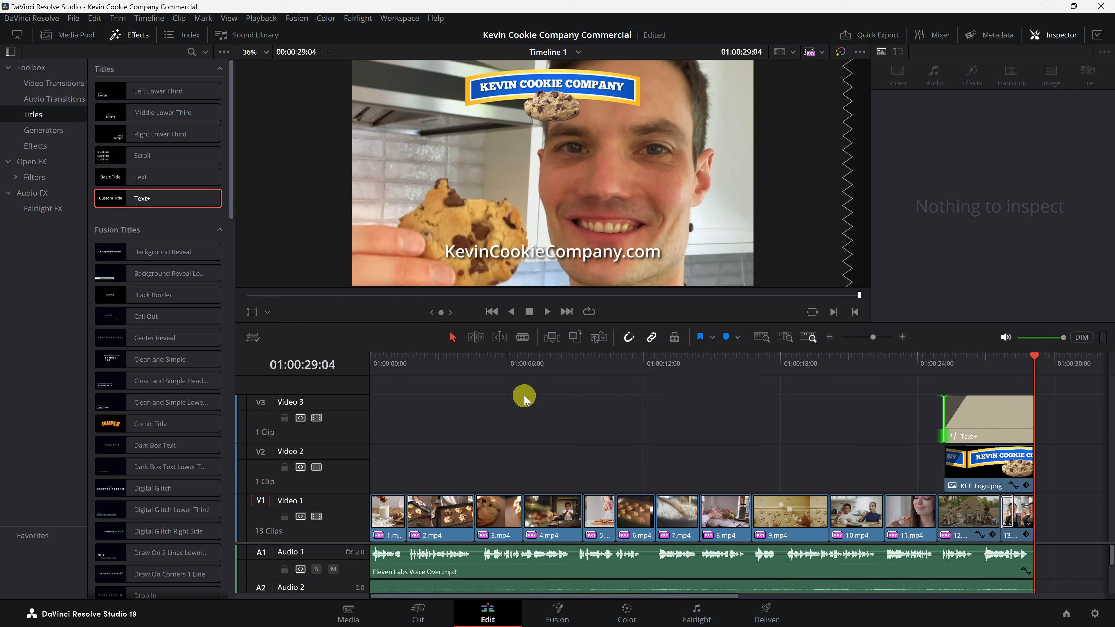
click(135, 36)
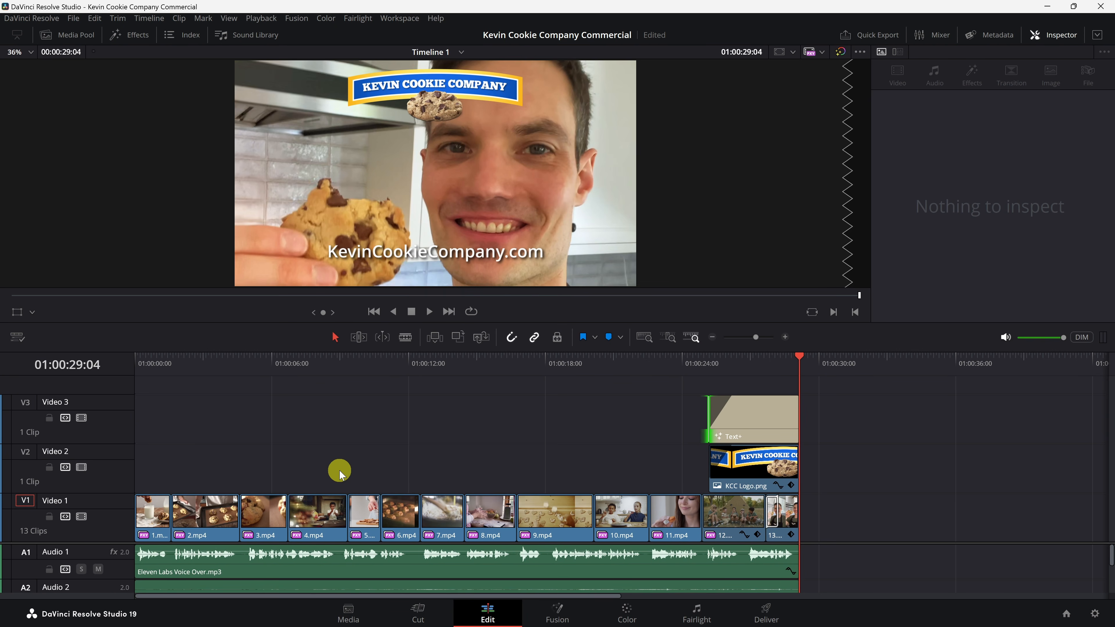
key(Home)
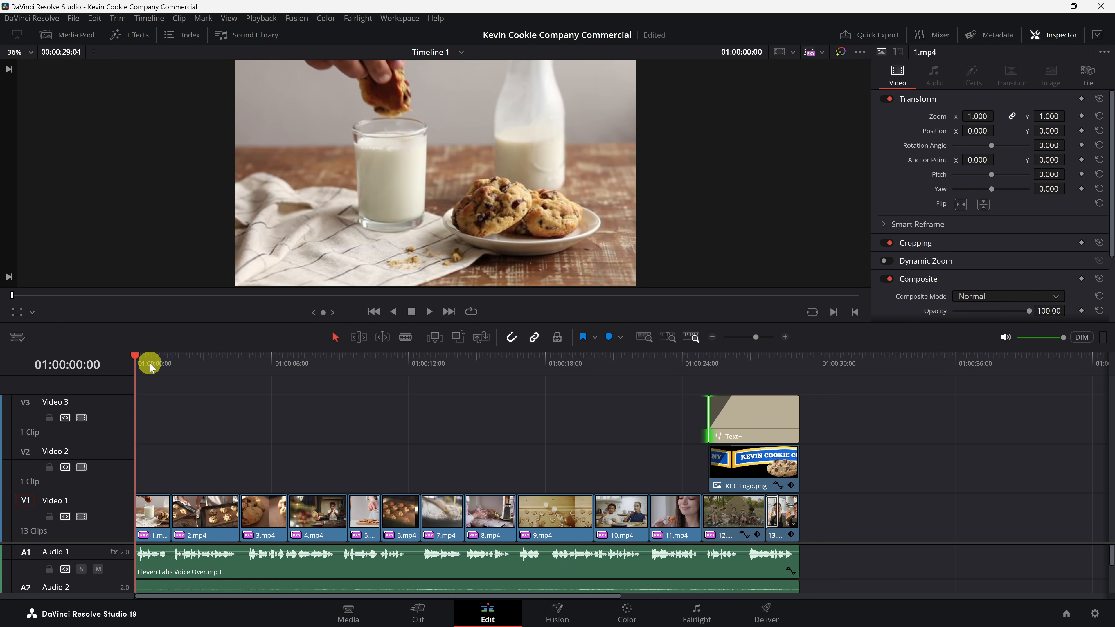
key(space)
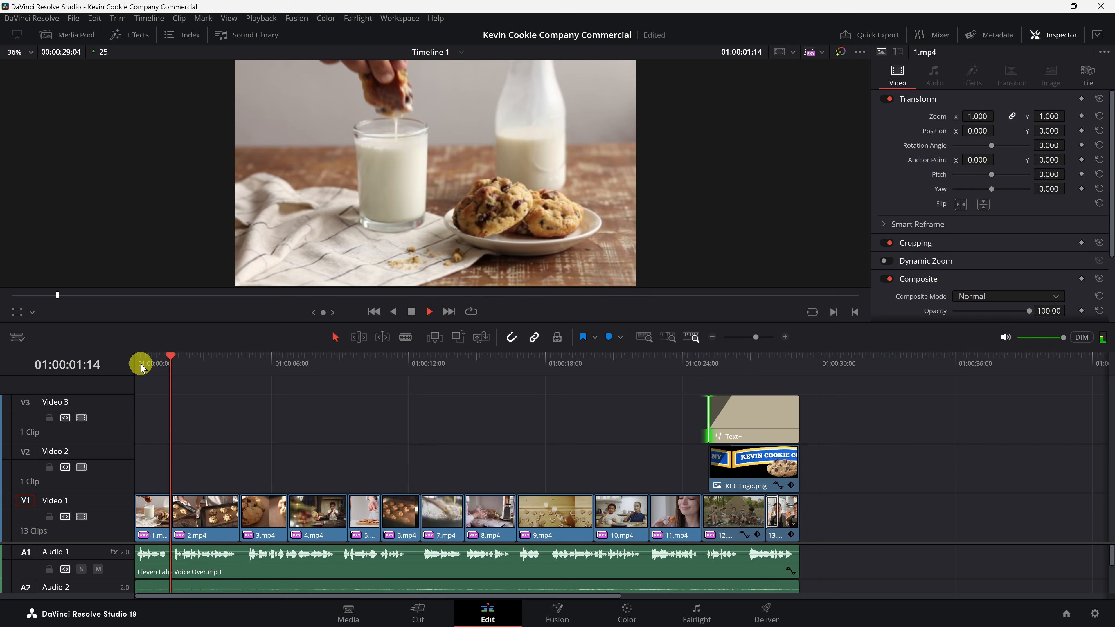
key(space)
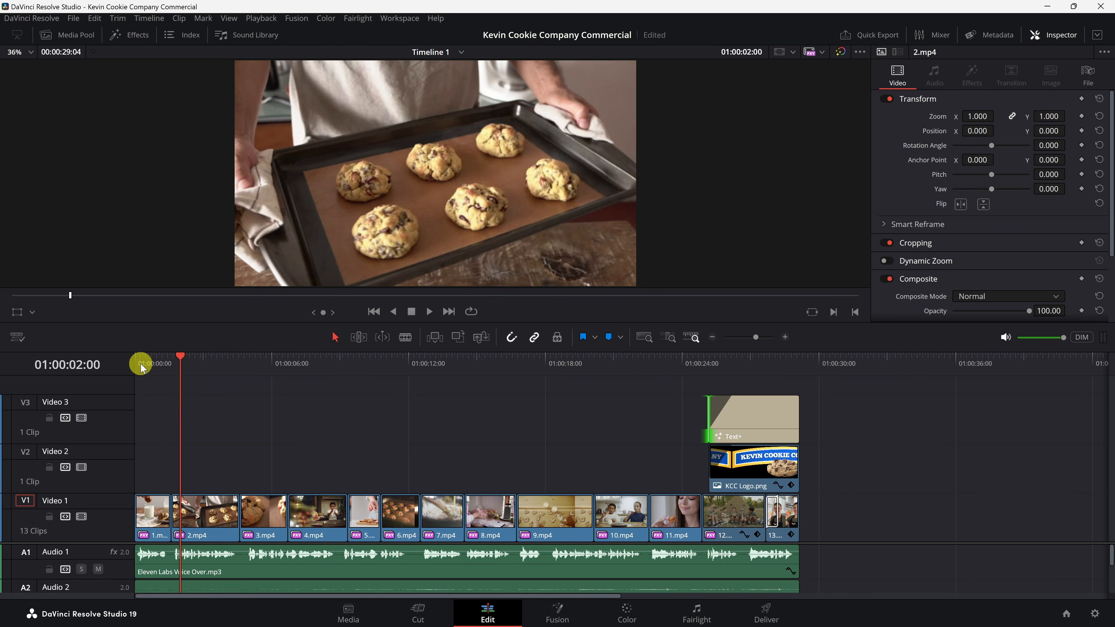
drag(142, 368, 131, 366)
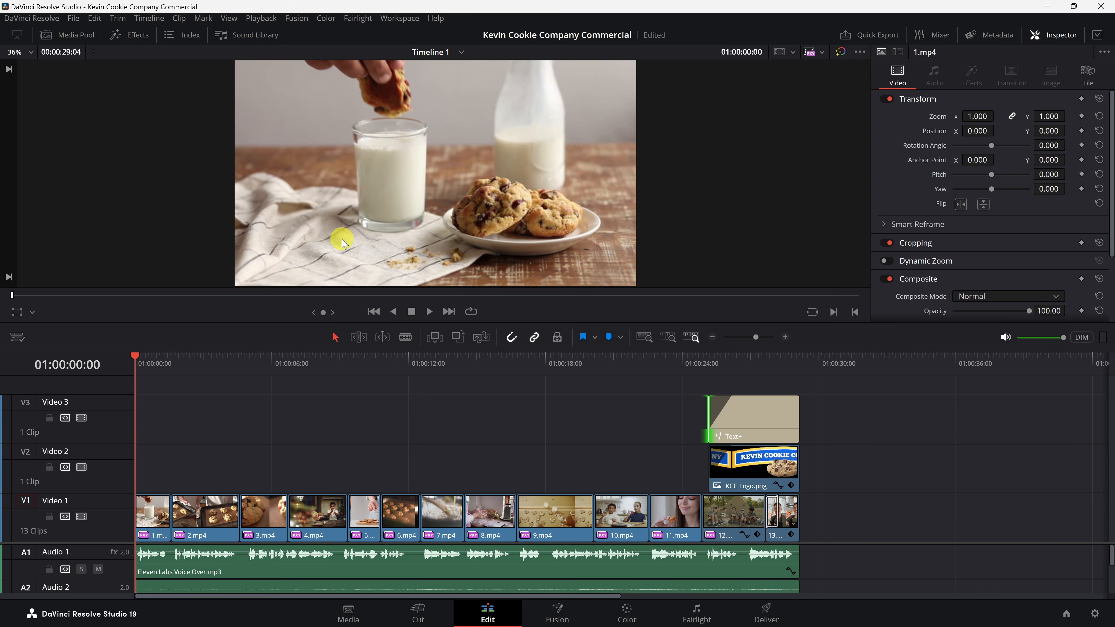
Step: Add a zoom keyframe at the very start of the first clip, 1.mp4
click(155, 518)
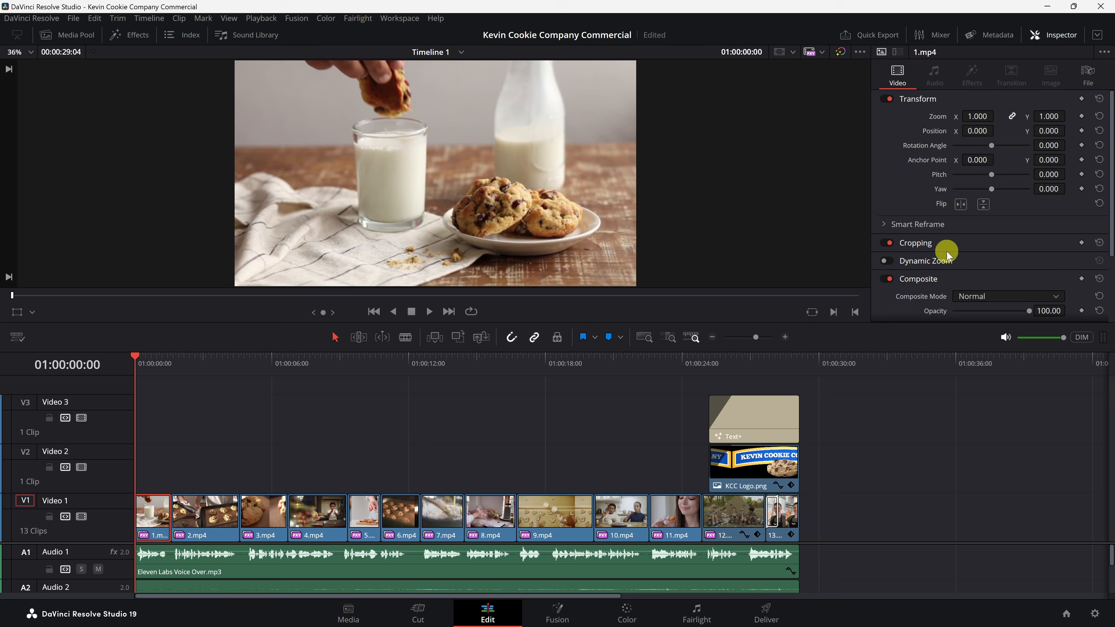
click(1053, 36)
click(1058, 40)
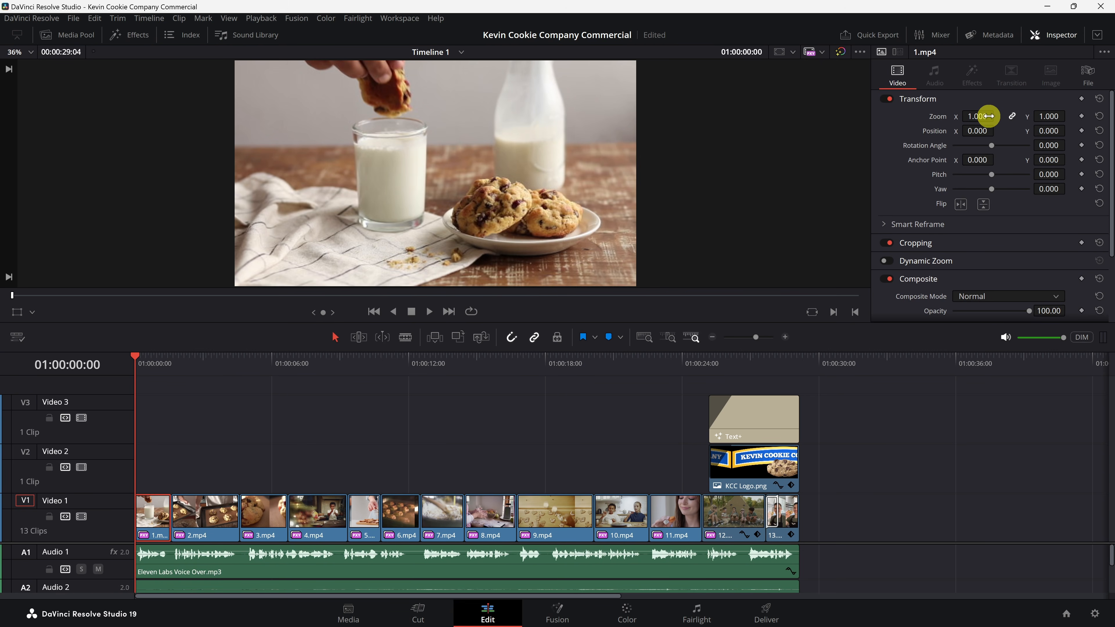
click(1081, 116)
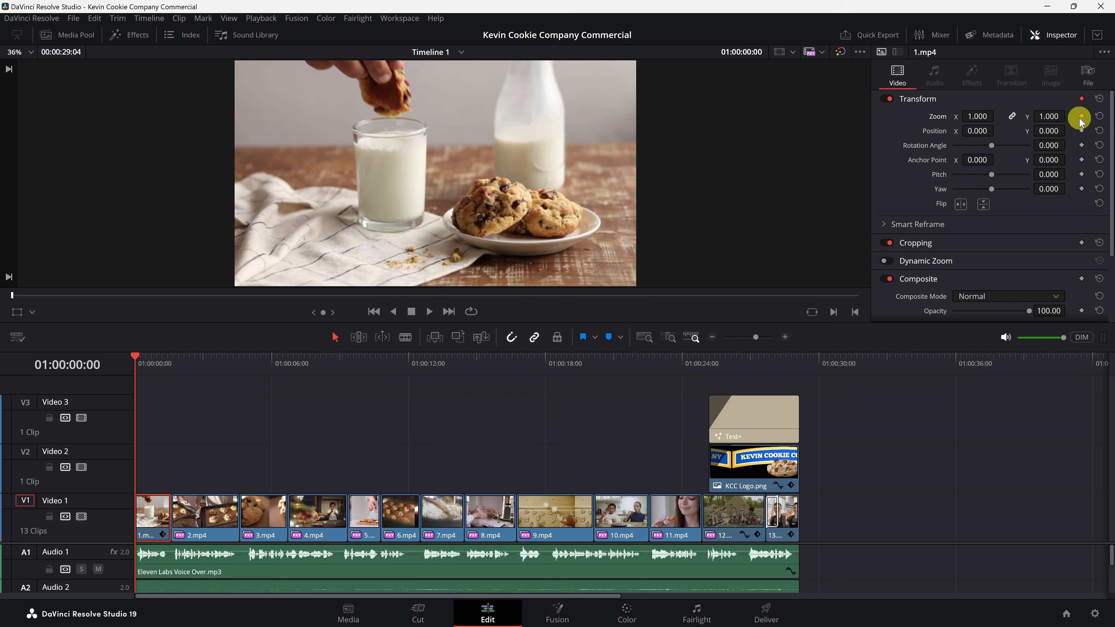
Step: Add a second zoom keyframe at 01:00:01:14 and set the first clip's zoom to 1.040
click(161, 365)
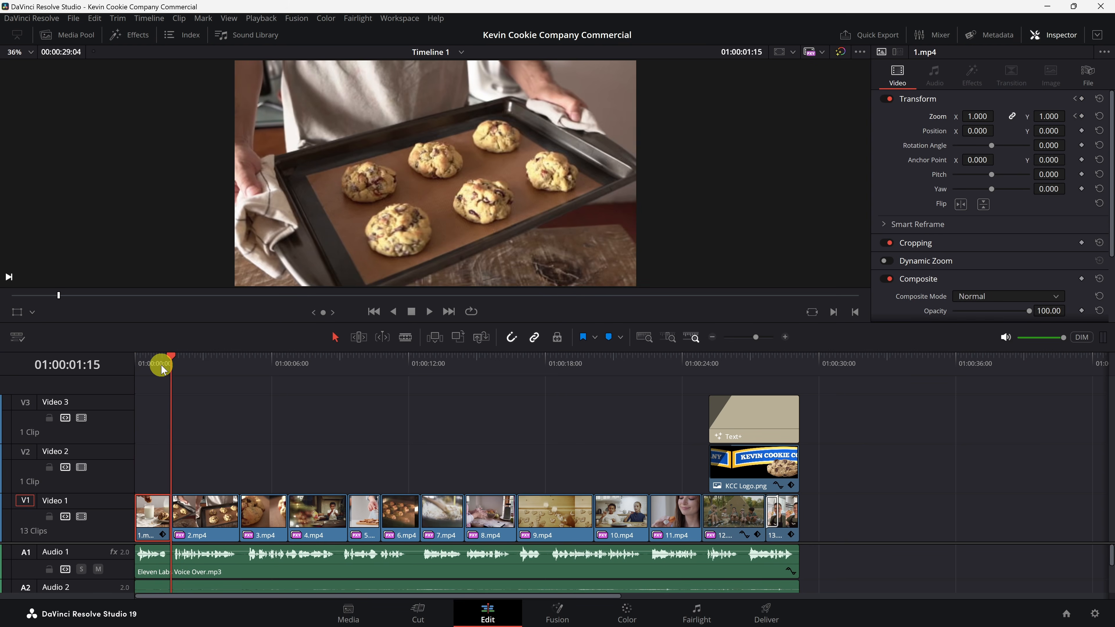
key(Left)
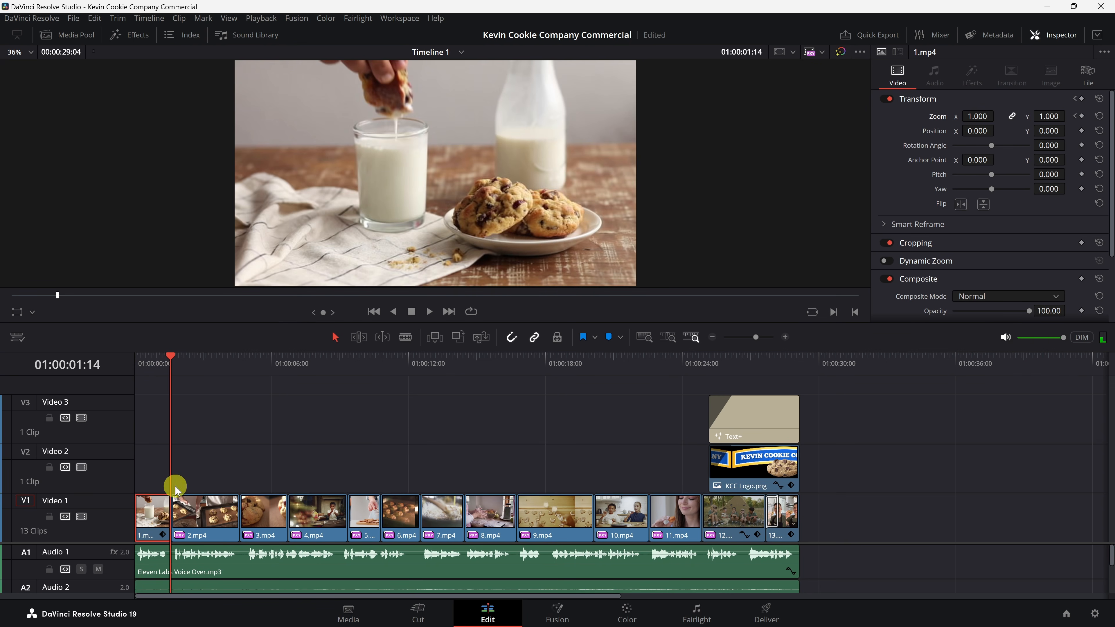
click(1080, 117)
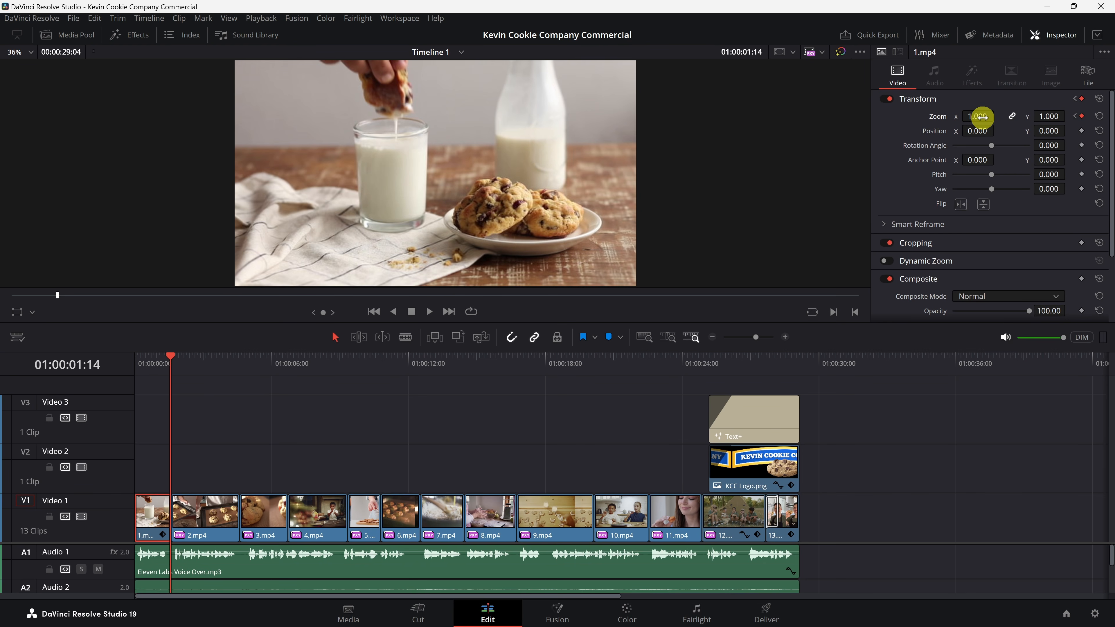
drag(980, 116, 984, 117)
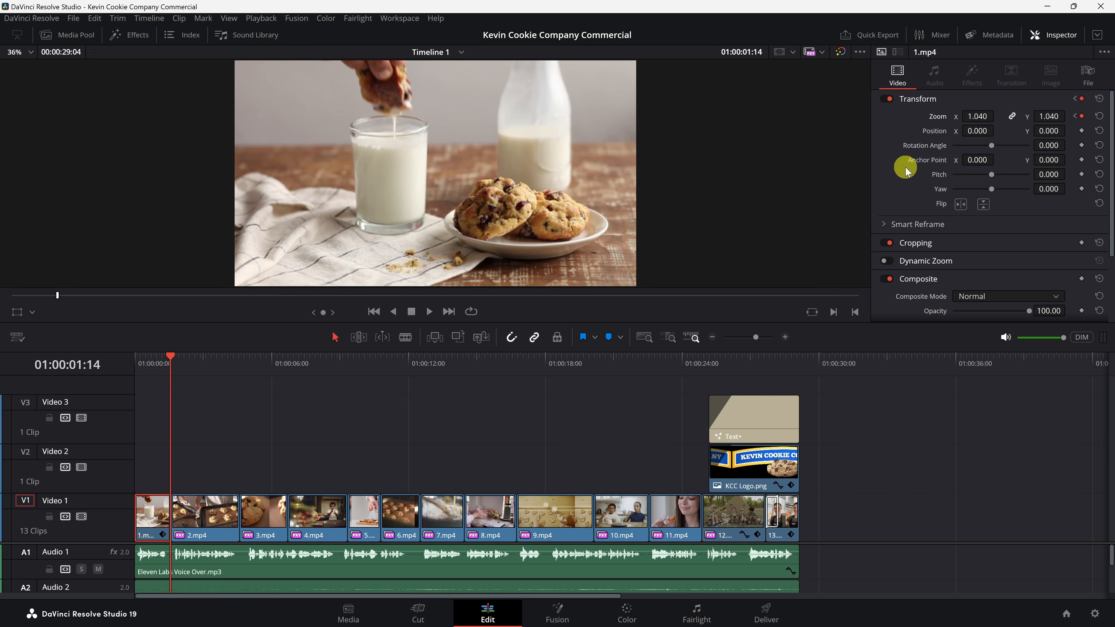
Step: Play back the first clip's zoom animation from the start of the timeline
drag(172, 360, 127, 356)
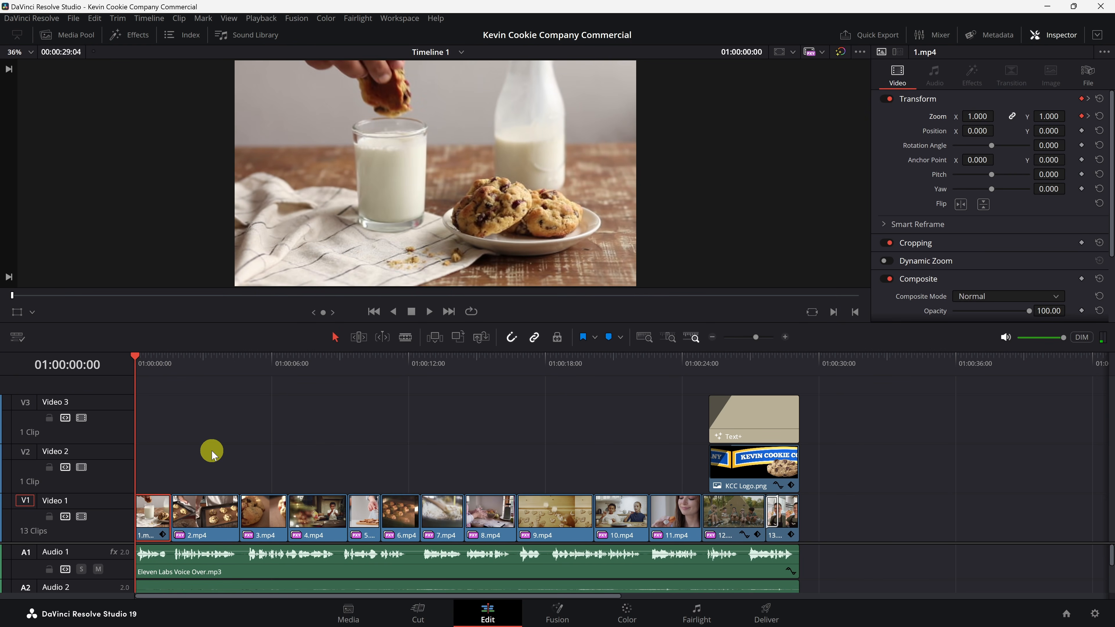
key(space)
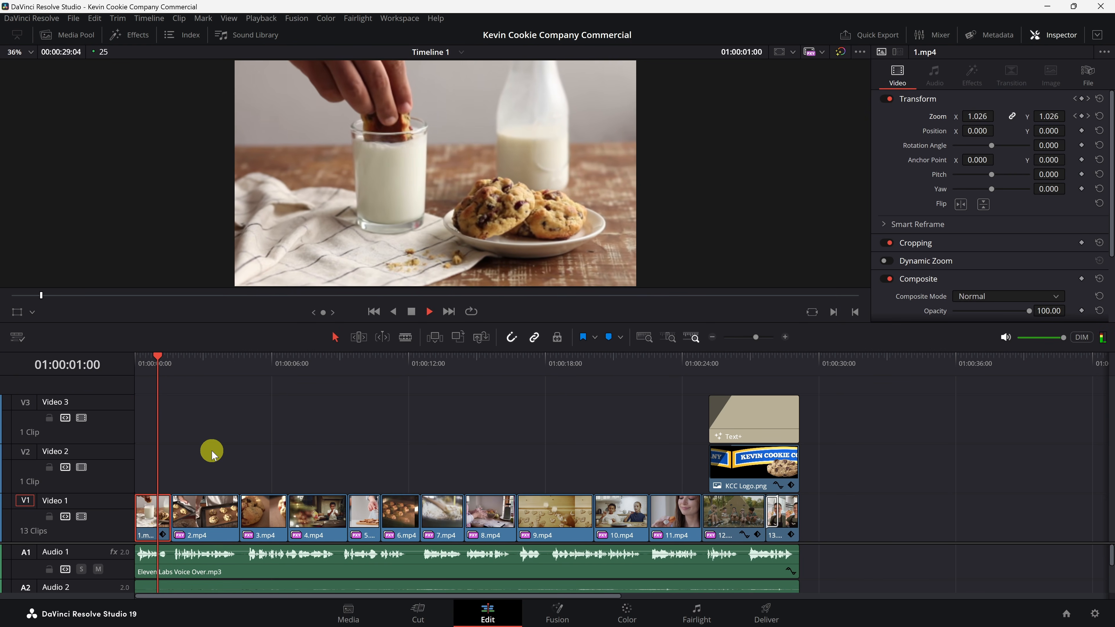
key(space)
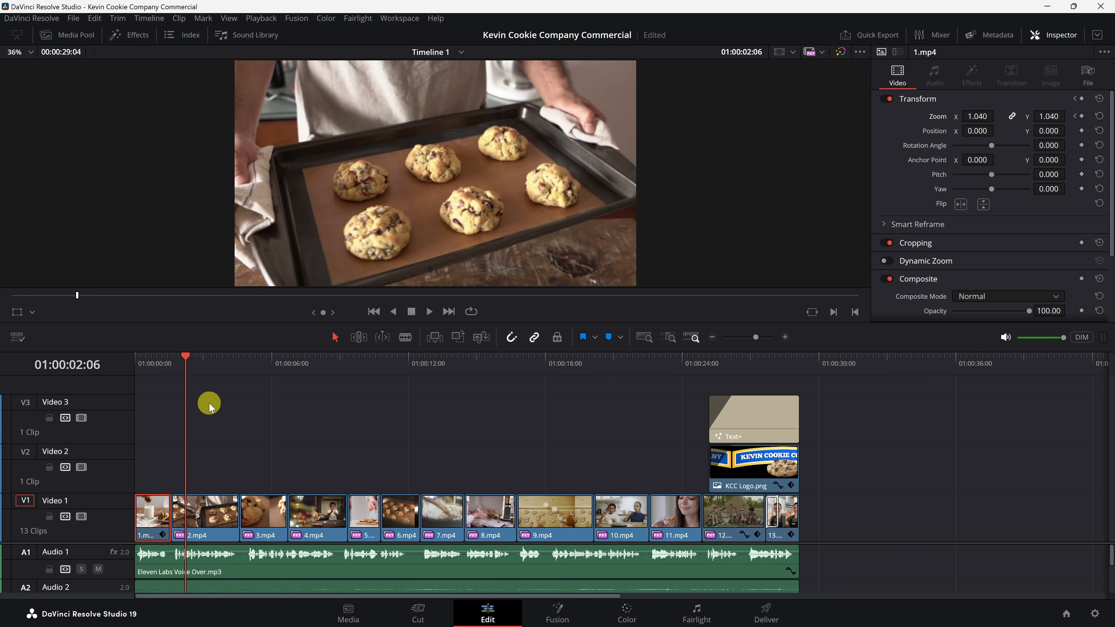
Step: Choose the YouTube 1080p render preset and name the output file Kevin Cookie Company Commercial
click(768, 611)
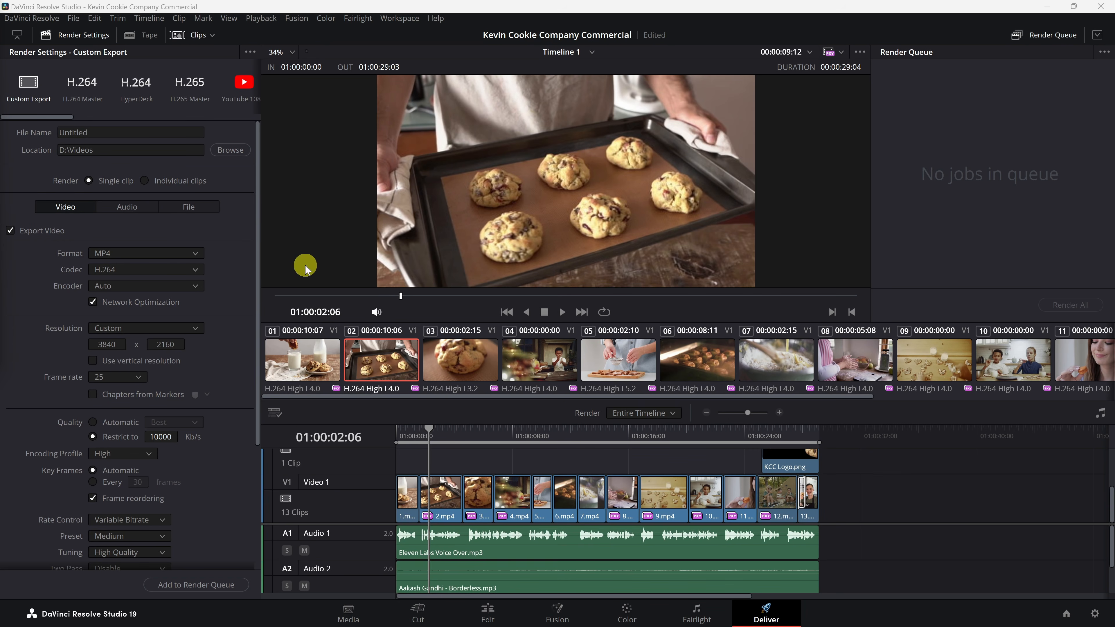
scroll(158, 178, down, 5)
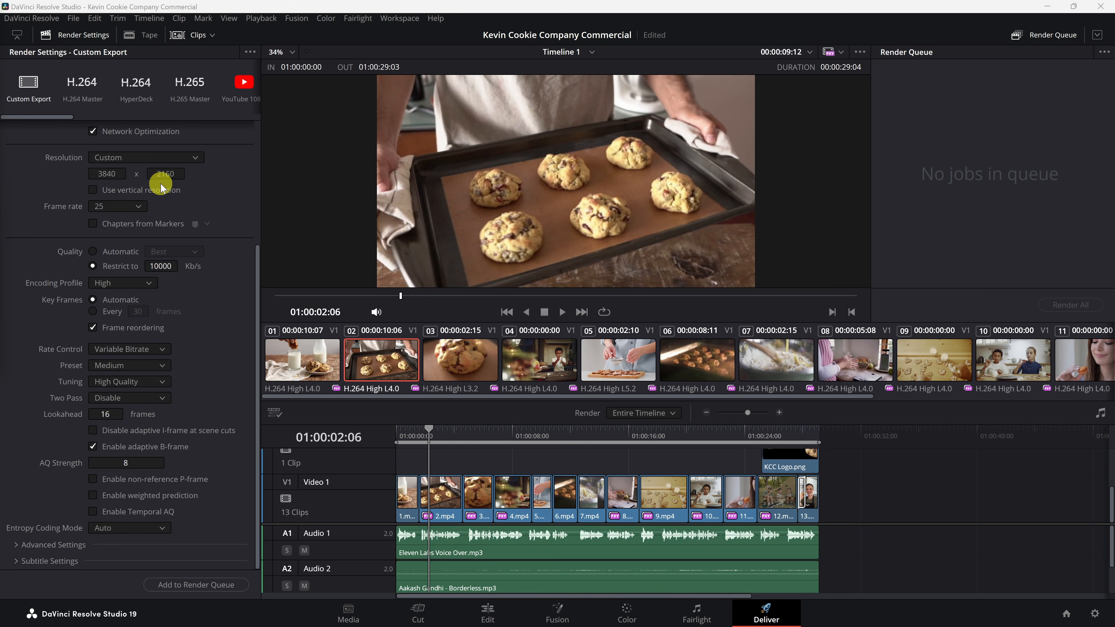
scroll(163, 209, up, 5)
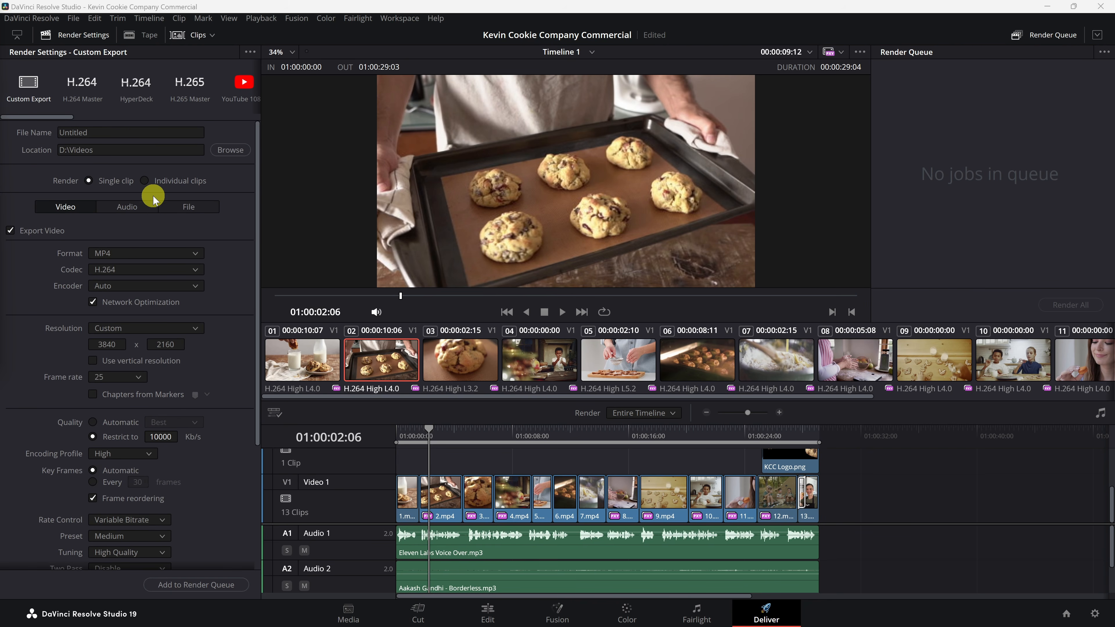
mouse_move(56, 118)
mouse_down()
mouse_move(196, 116)
mouse_move(75, 117)
mouse_up()
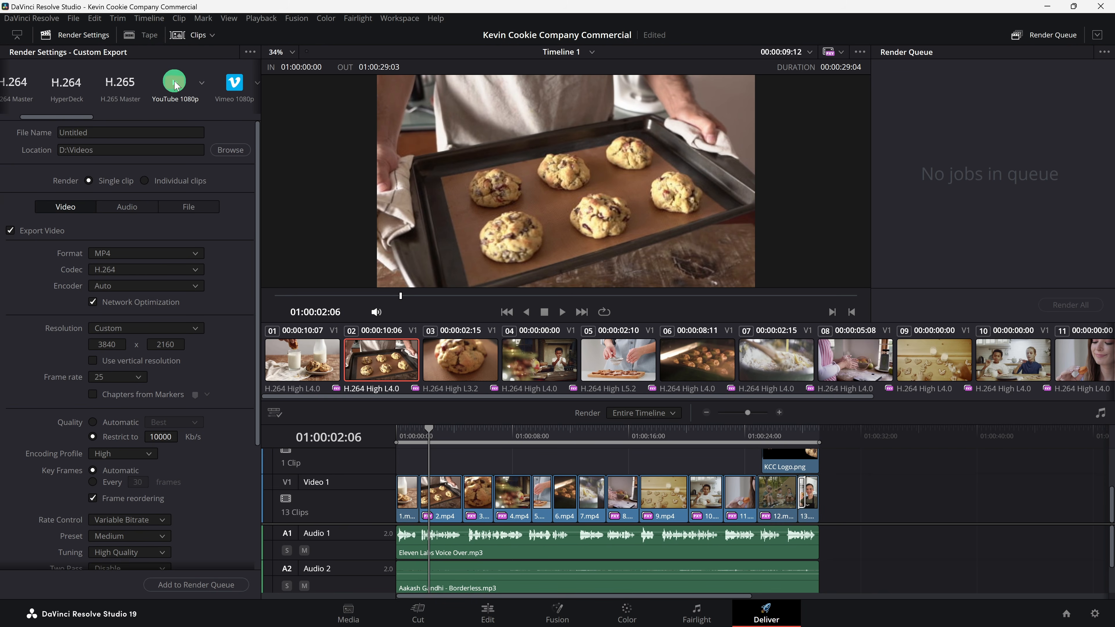
click(174, 83)
double_click(106, 133)
text(Kevin Cookie Company Commercial)
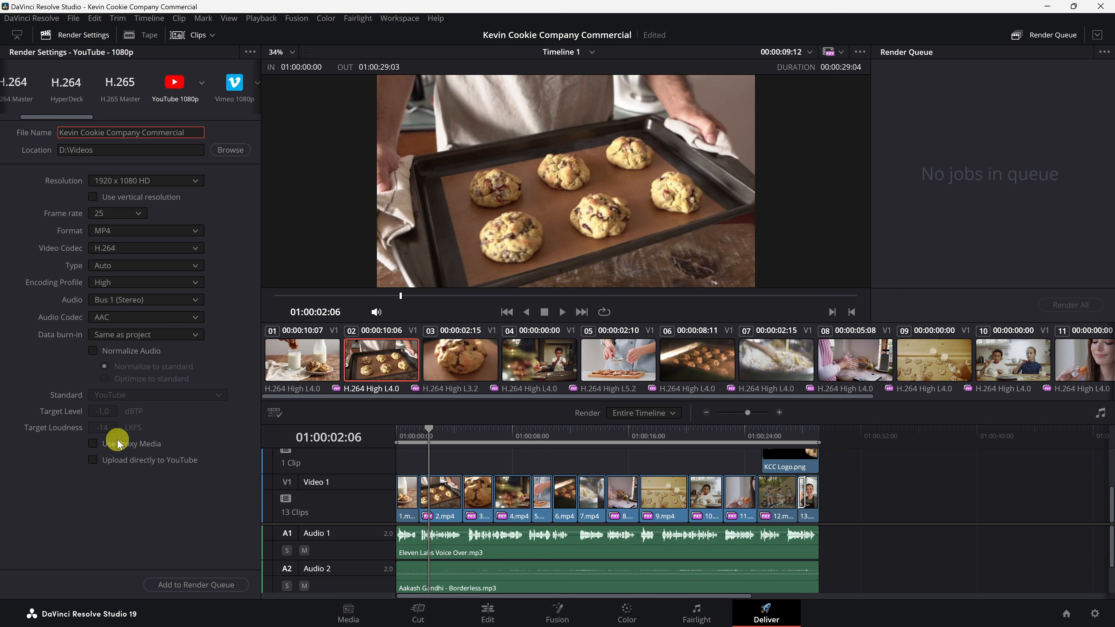
Step: Add the export to the render queue and render all queued jobs
click(196, 586)
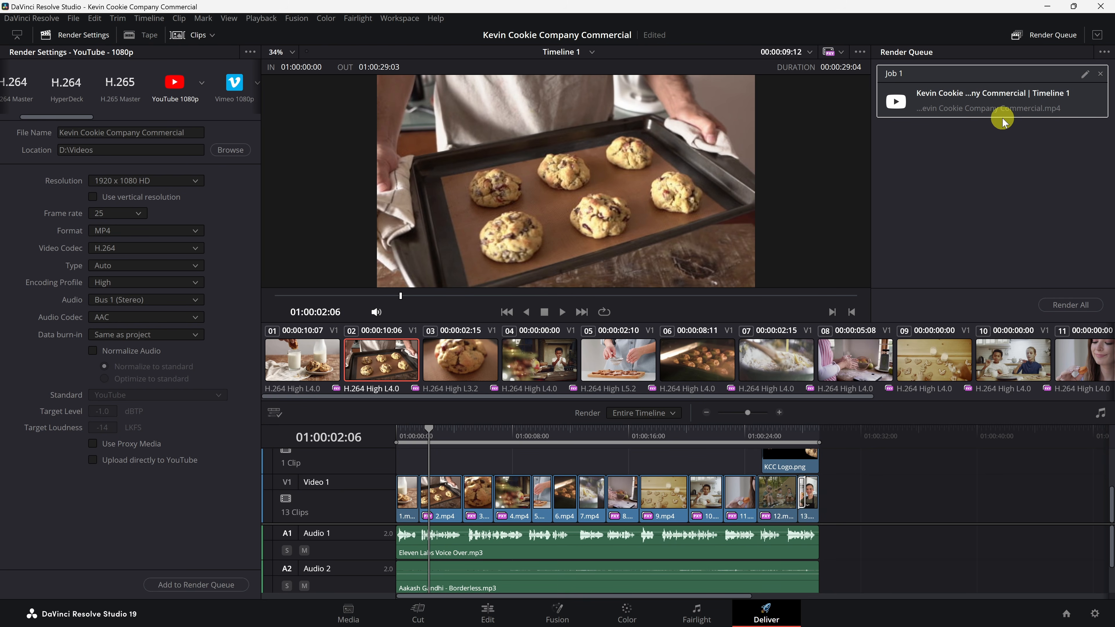
click(1067, 305)
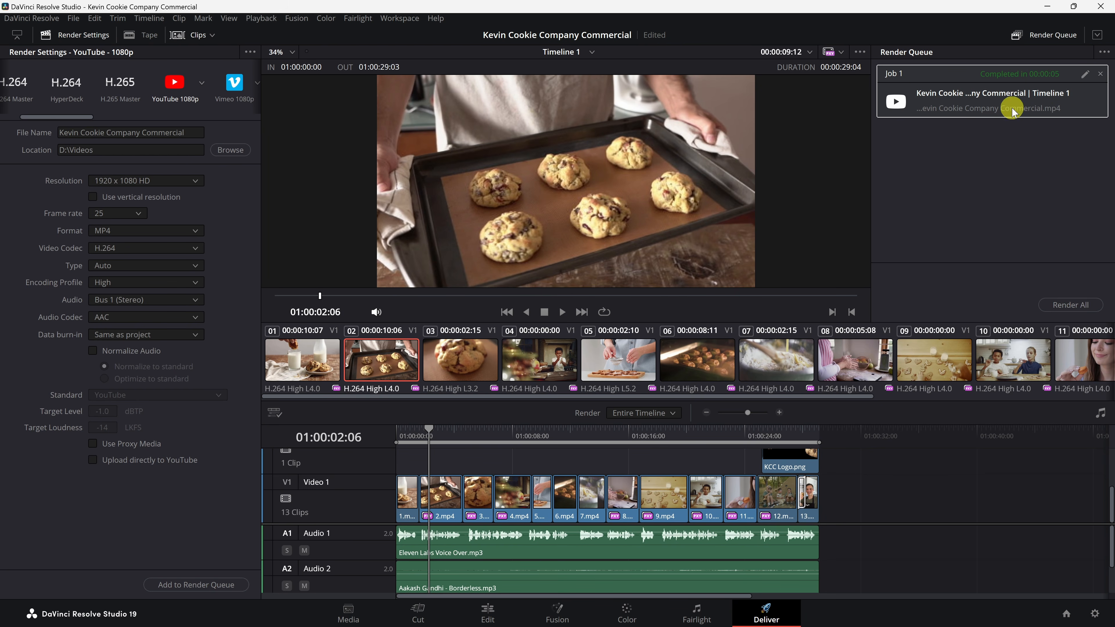